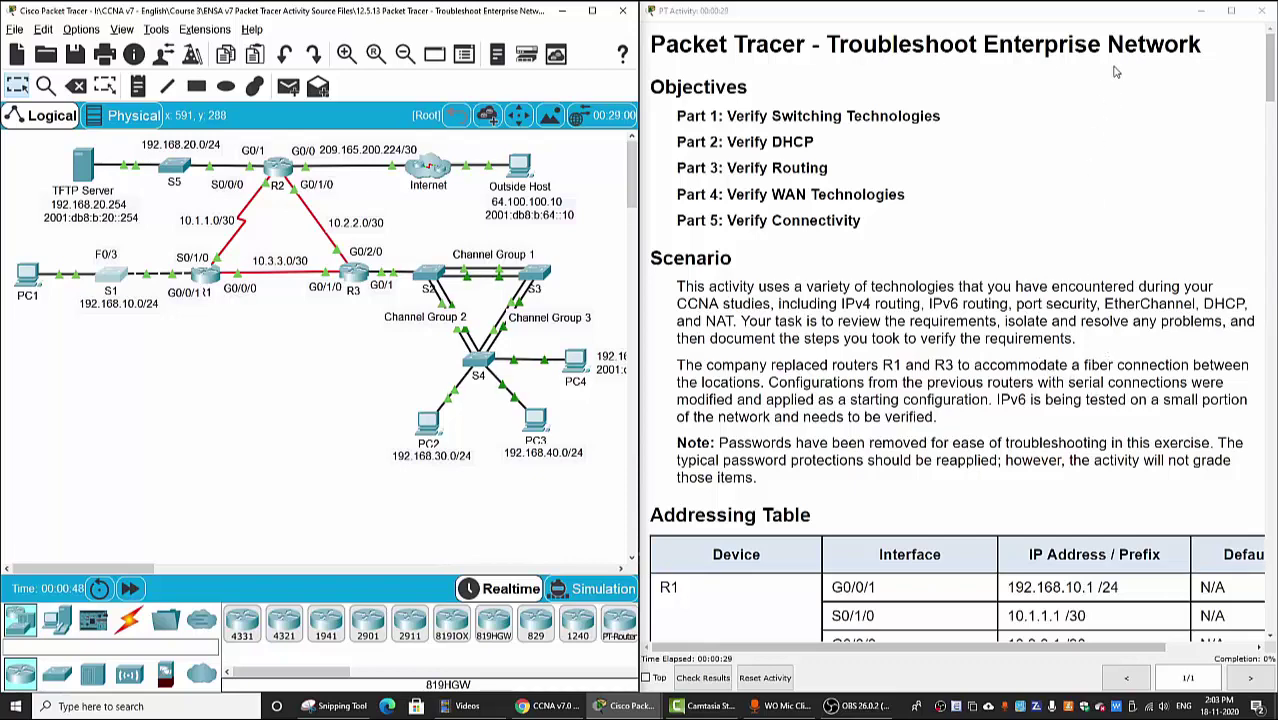
Step: Scroll the activity instructions to Part 1 while noting R3, PC1 and S1 on the topology
scroll(1034, 282, "down", 3)
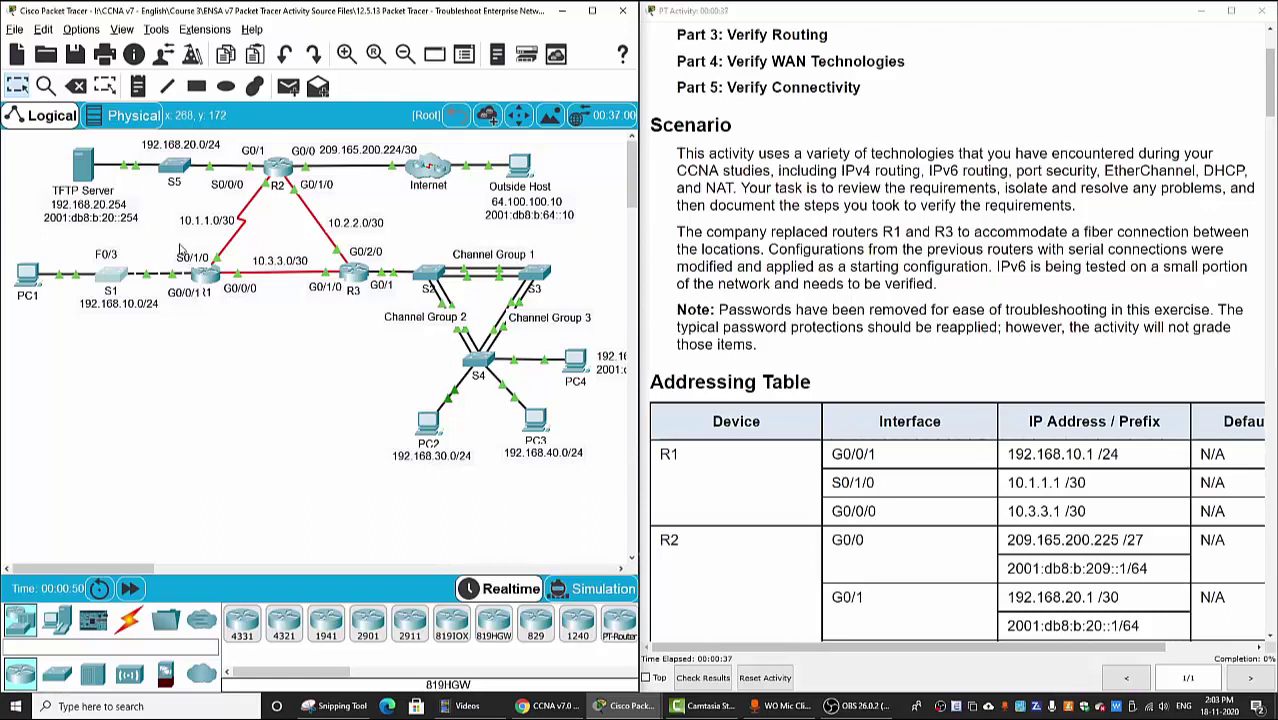
left_click_drag(310, 322, 388, 272)
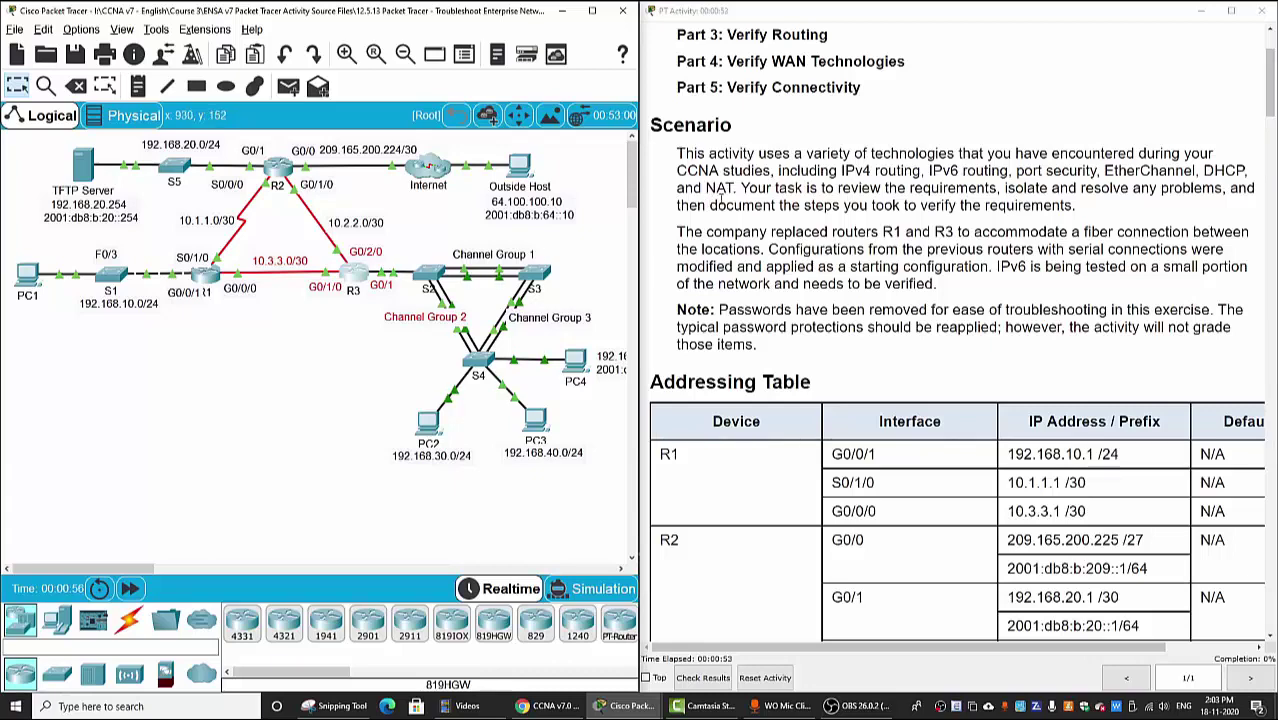
scroll(744, 213, "up", 2)
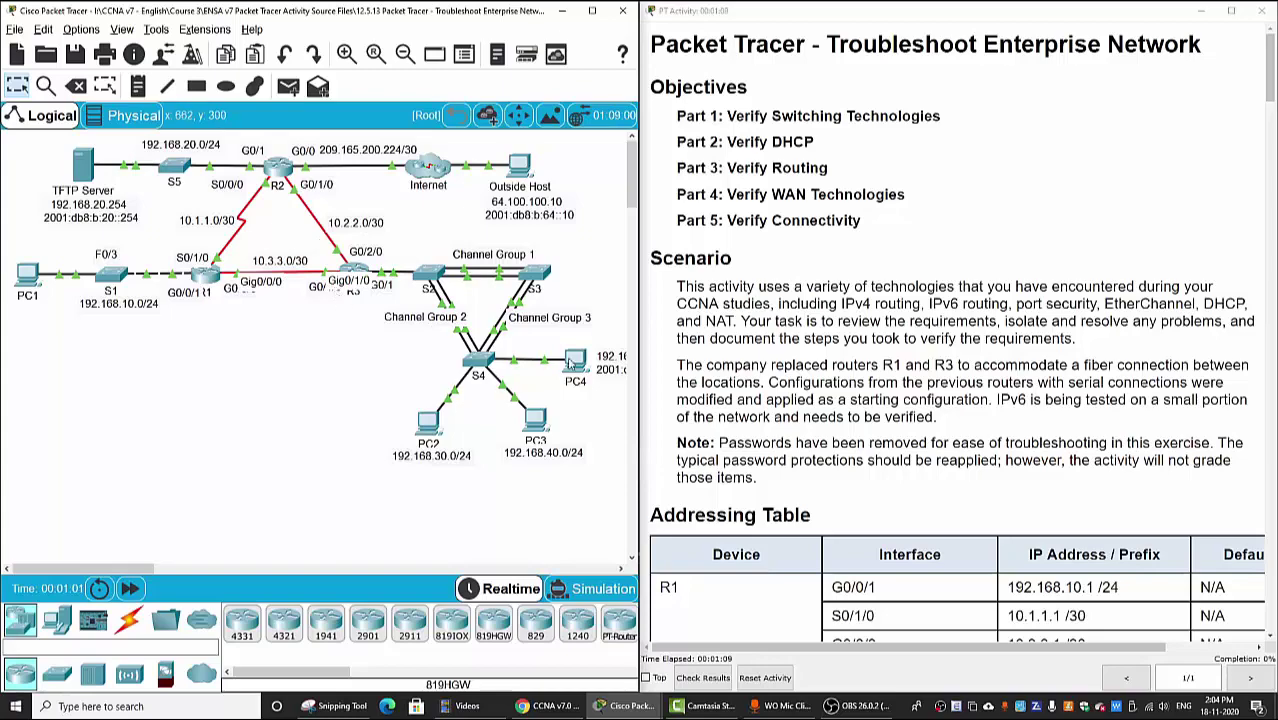
scroll(828, 406, "down", 1)
scroll(828, 406, "down", 15)
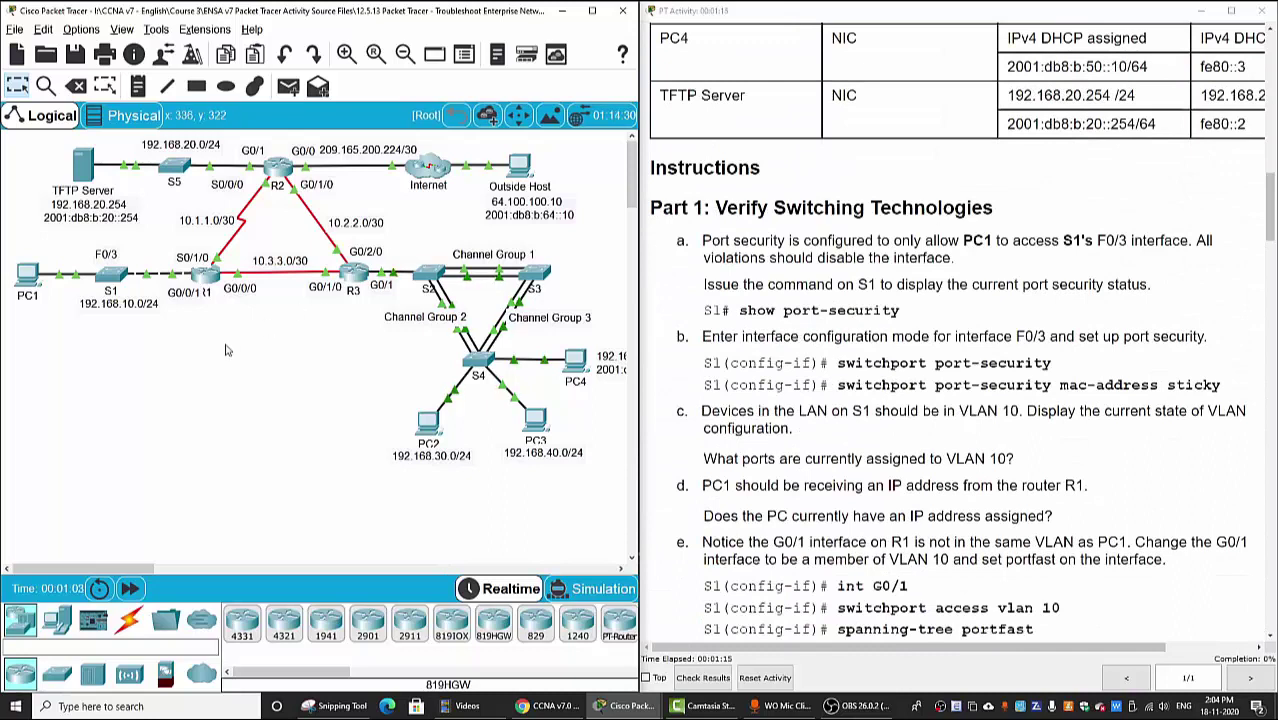
left_click_drag(13, 242, 171, 346)
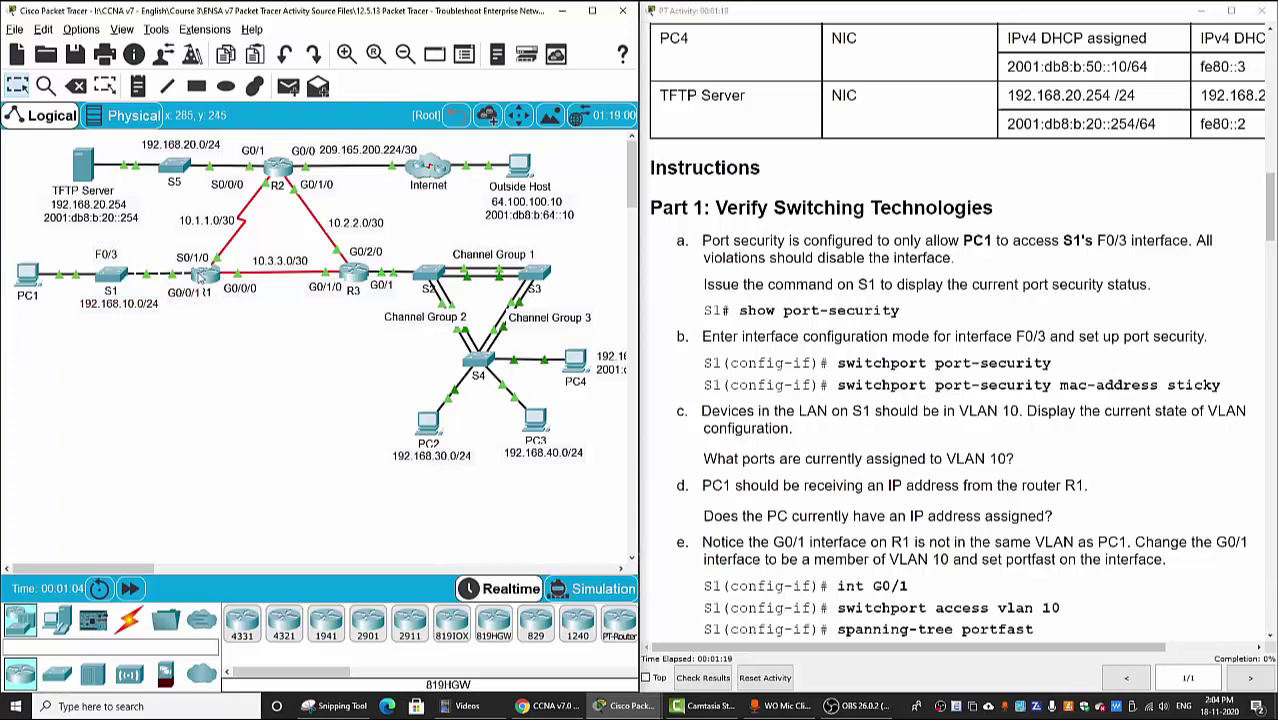
Step: Check switch S1's current port-security status with show port-security
left_click(112, 272)
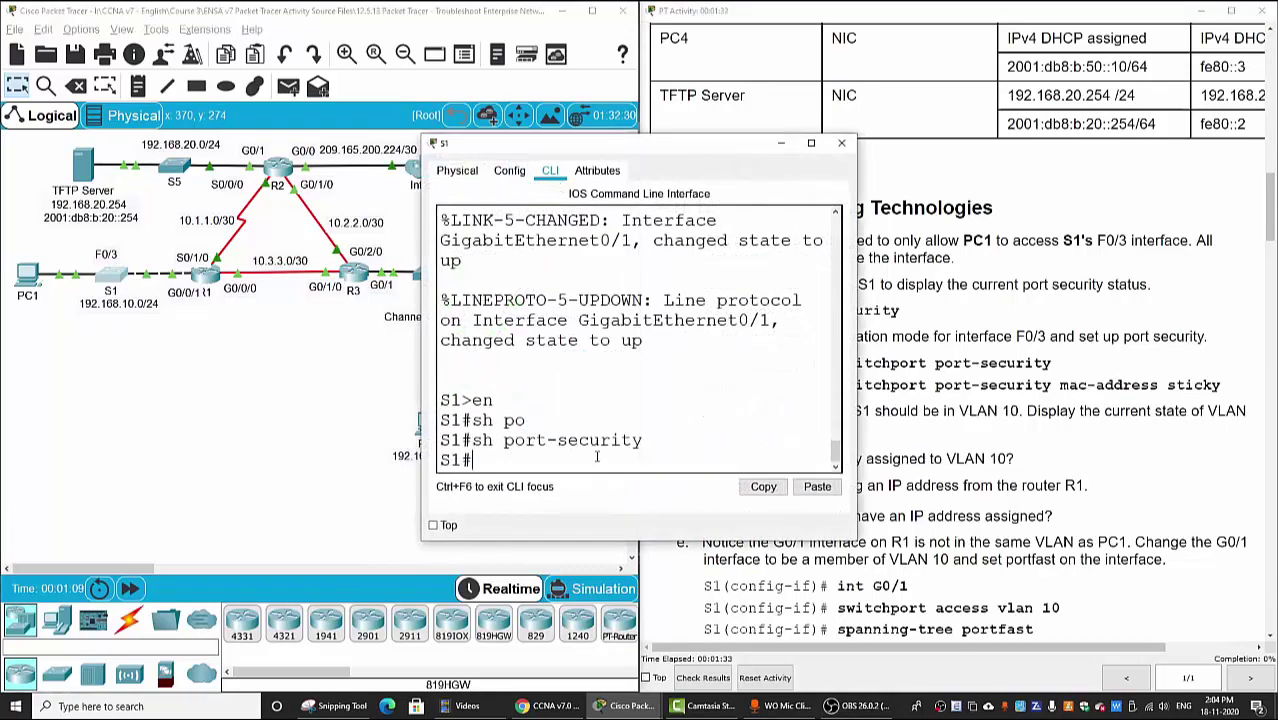
type("show")
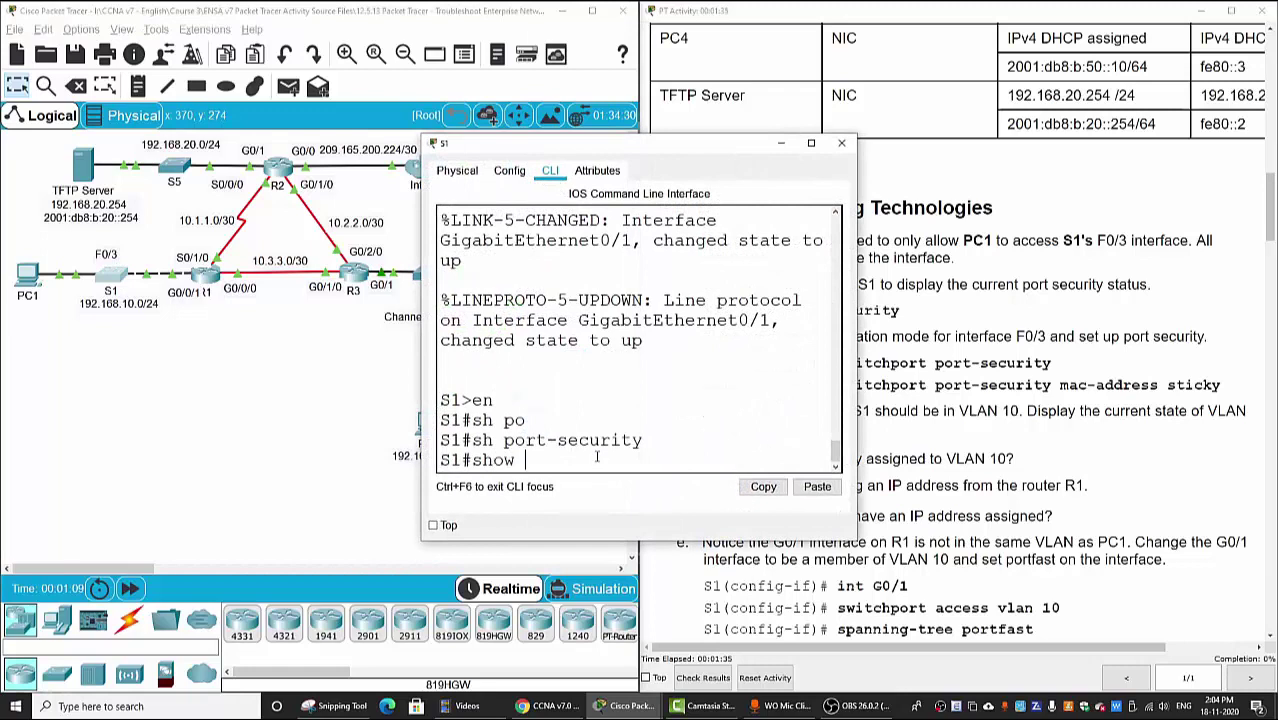
type(" port")
key("Tab")
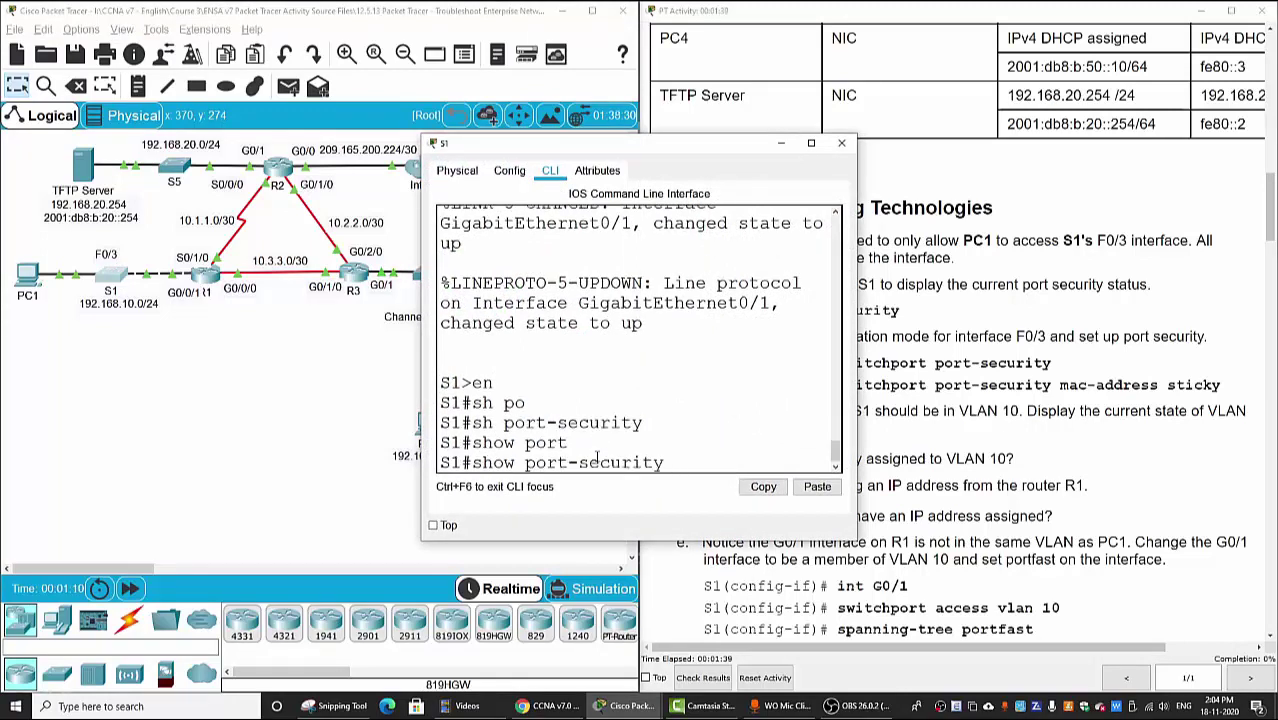
key("Return")
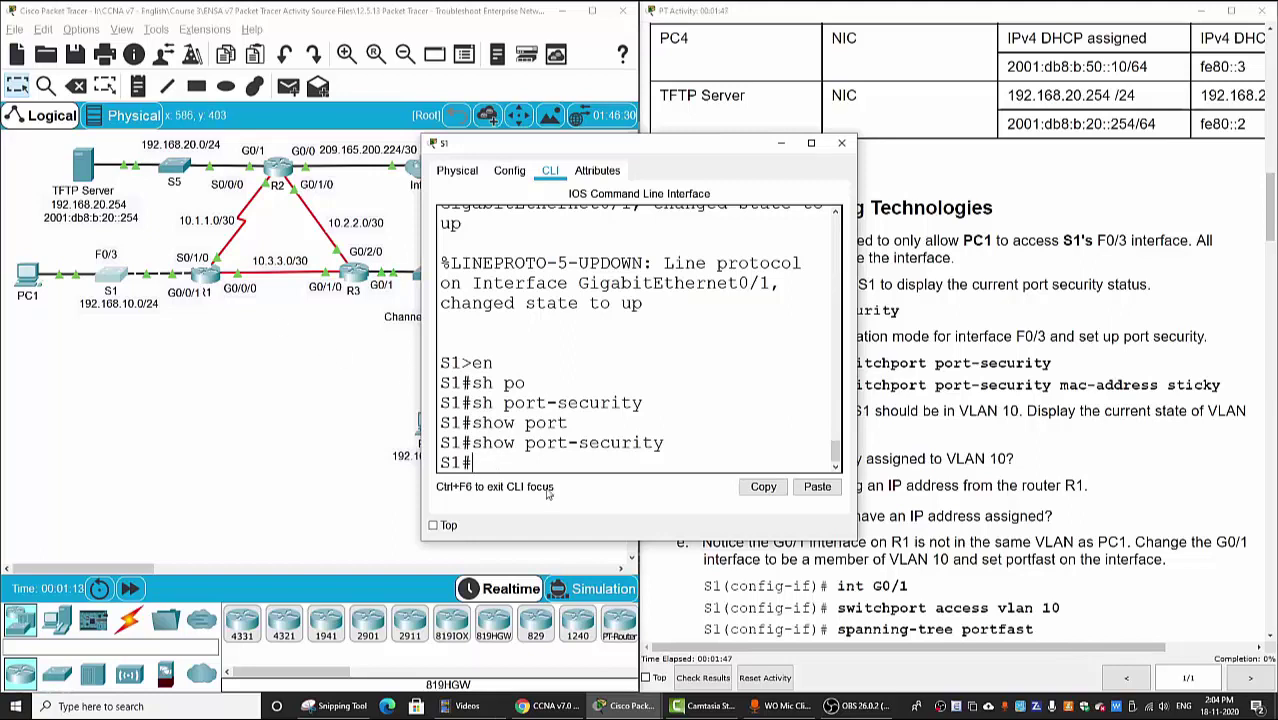
Step: Enable switchport port-security on S1's interface FastEthernet0/3
type("conf t")
key("Return")
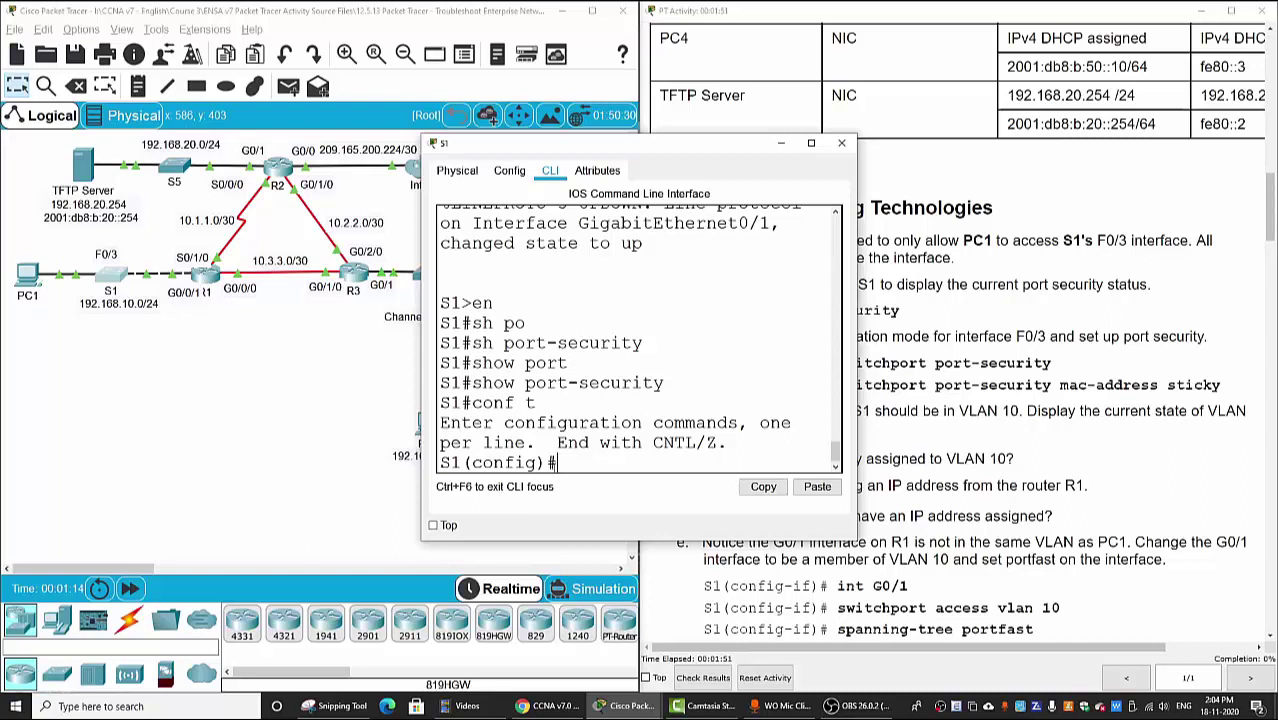
type("int fa0/3")
key("Return")
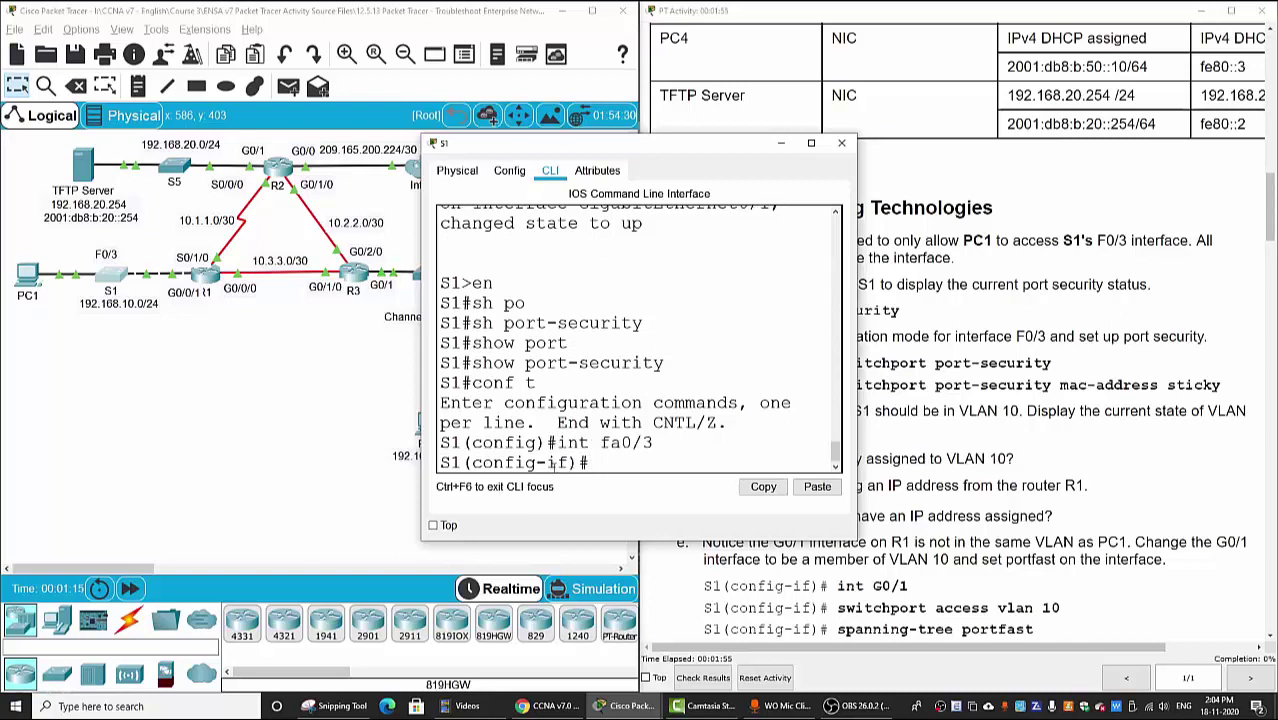
type("sw")
key("Tab")
type("po")
key("Tab")
key("Return")
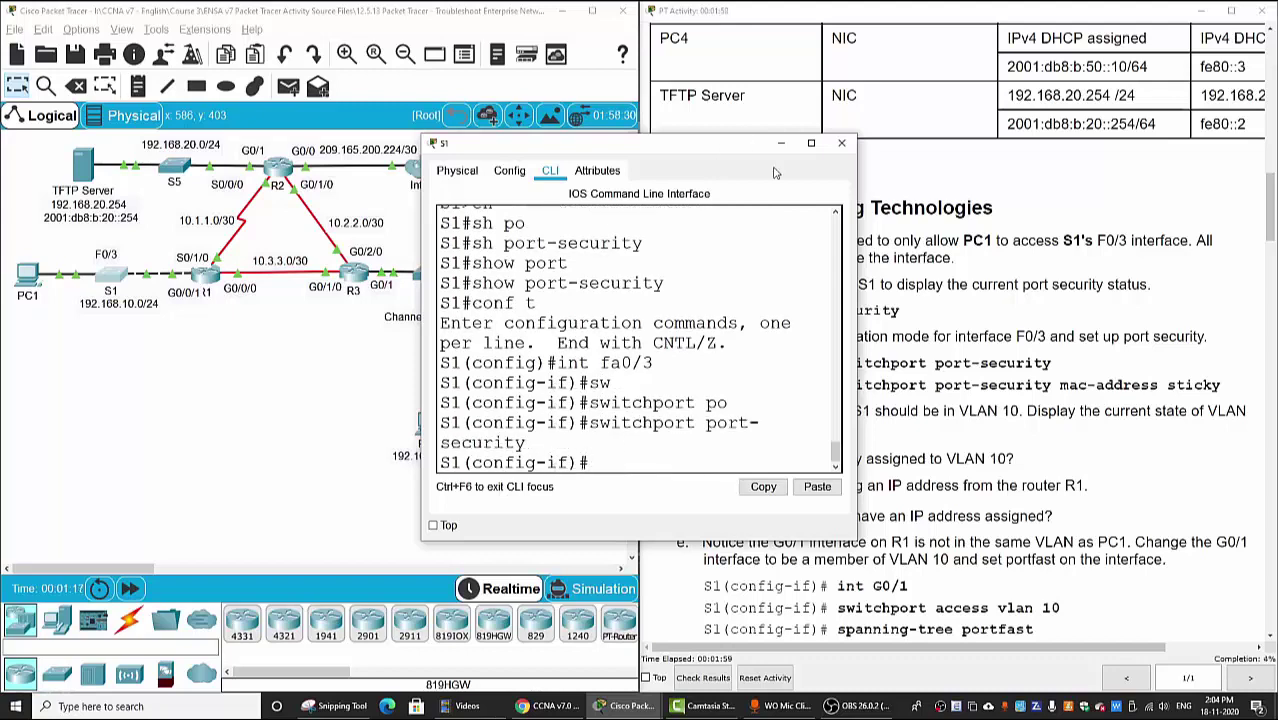
Step: Turn on sticky MAC-address learning for port security on Fa0/3
left_click_drag(724, 146, 653, 39)
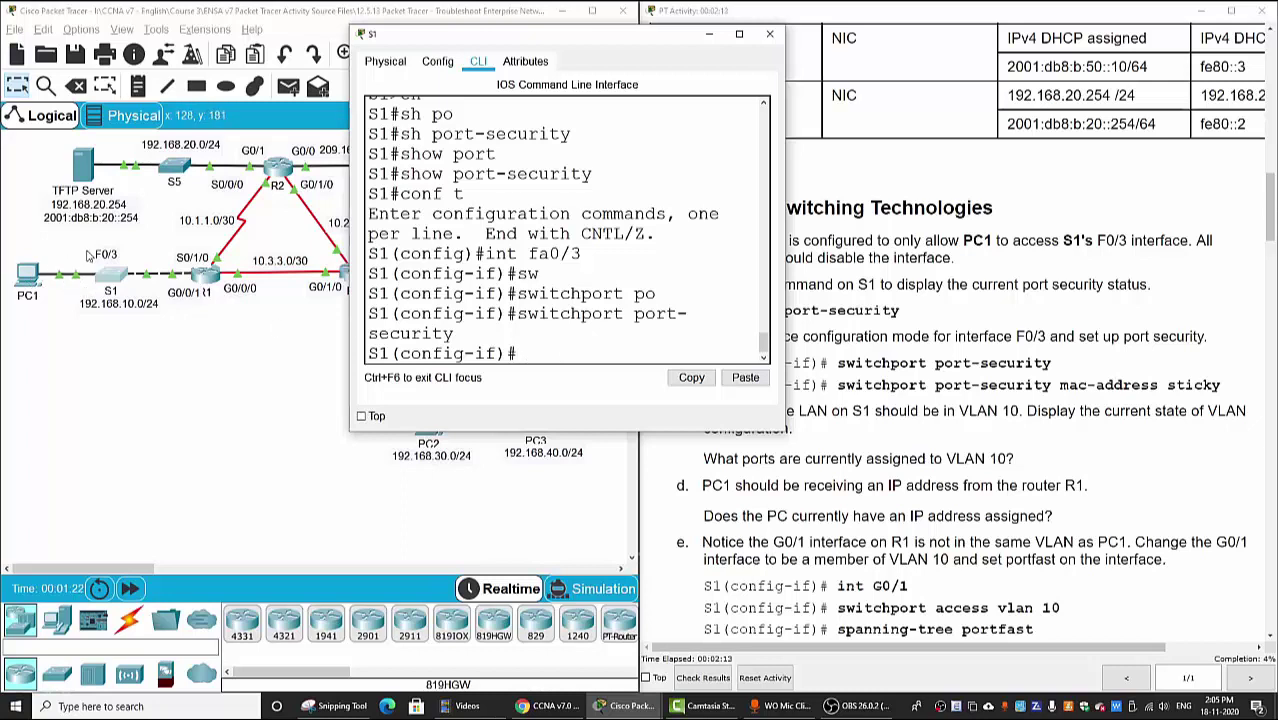
type("sw")
key("Tab")
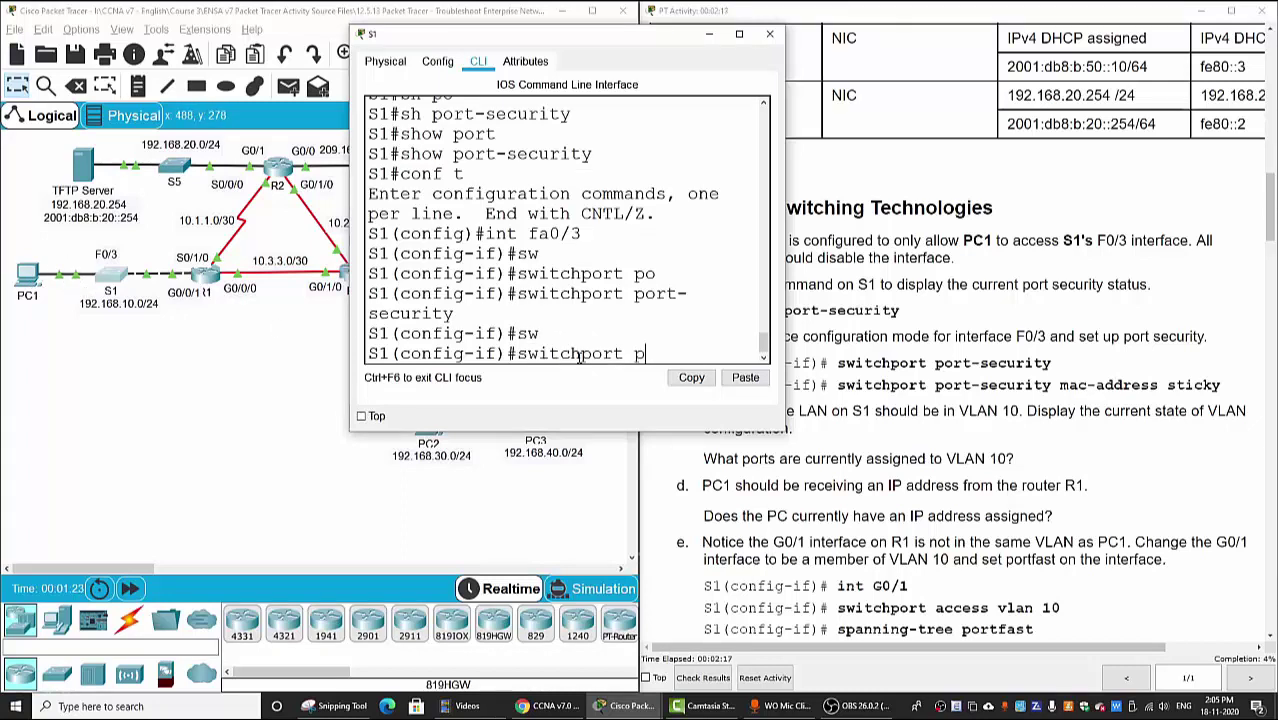
type("por")
key("Tab")
type("mac")
key("Tab")
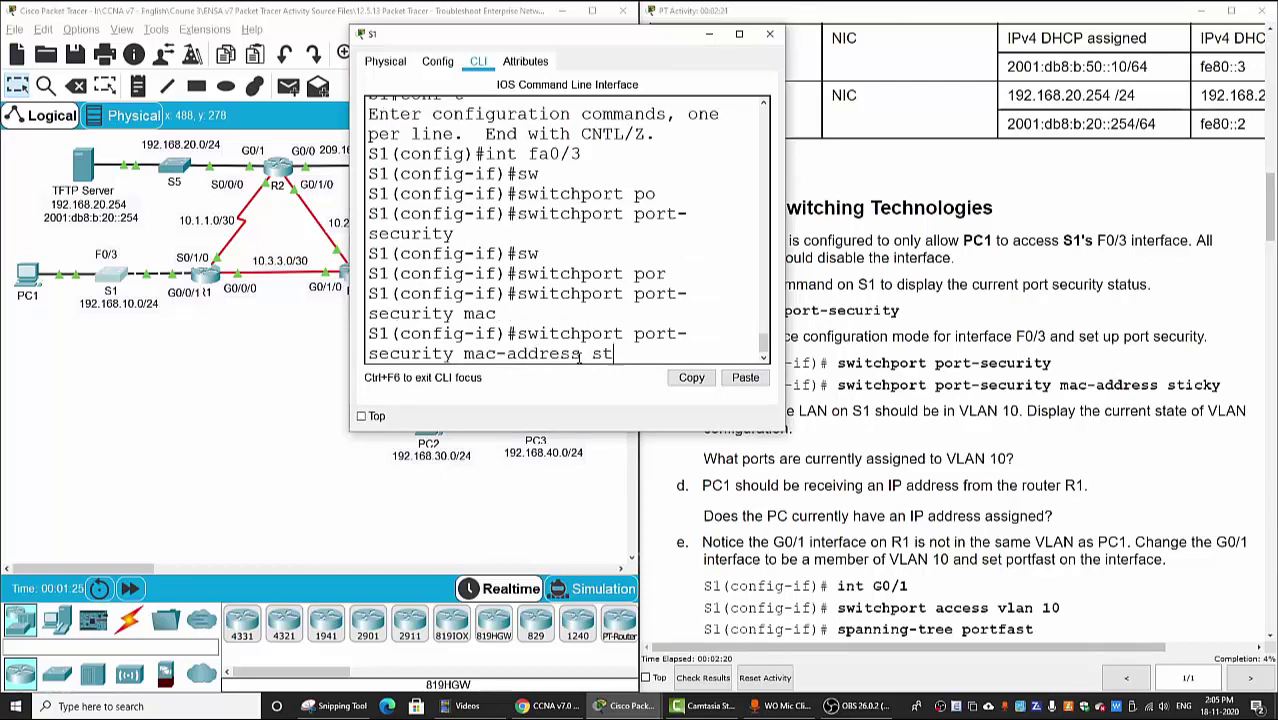
type("sti")
key("Tab")
key("Return")
key("Return")
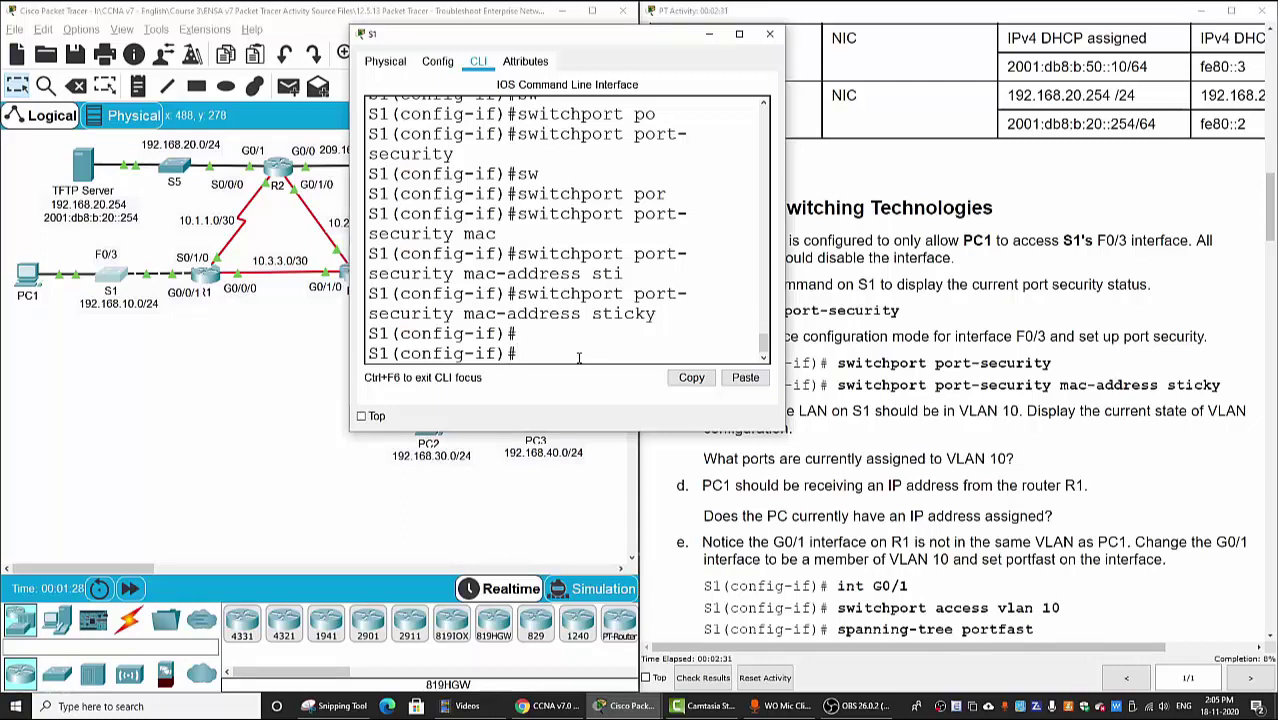
Step: Limit Fa0/3 port security to a maximum of 1 secure address
type("w")
key("Tab")
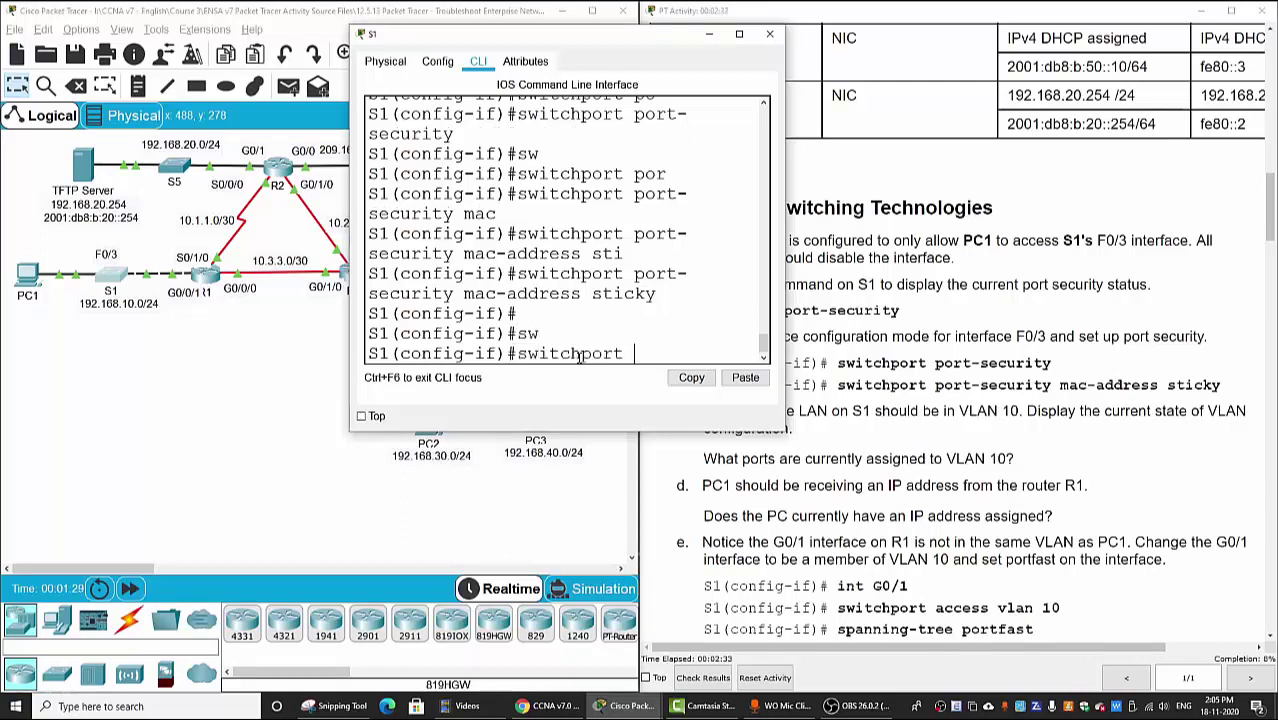
type("port")
key("Tab")
type("max")
key("Tab")
type("1")
key("Return")
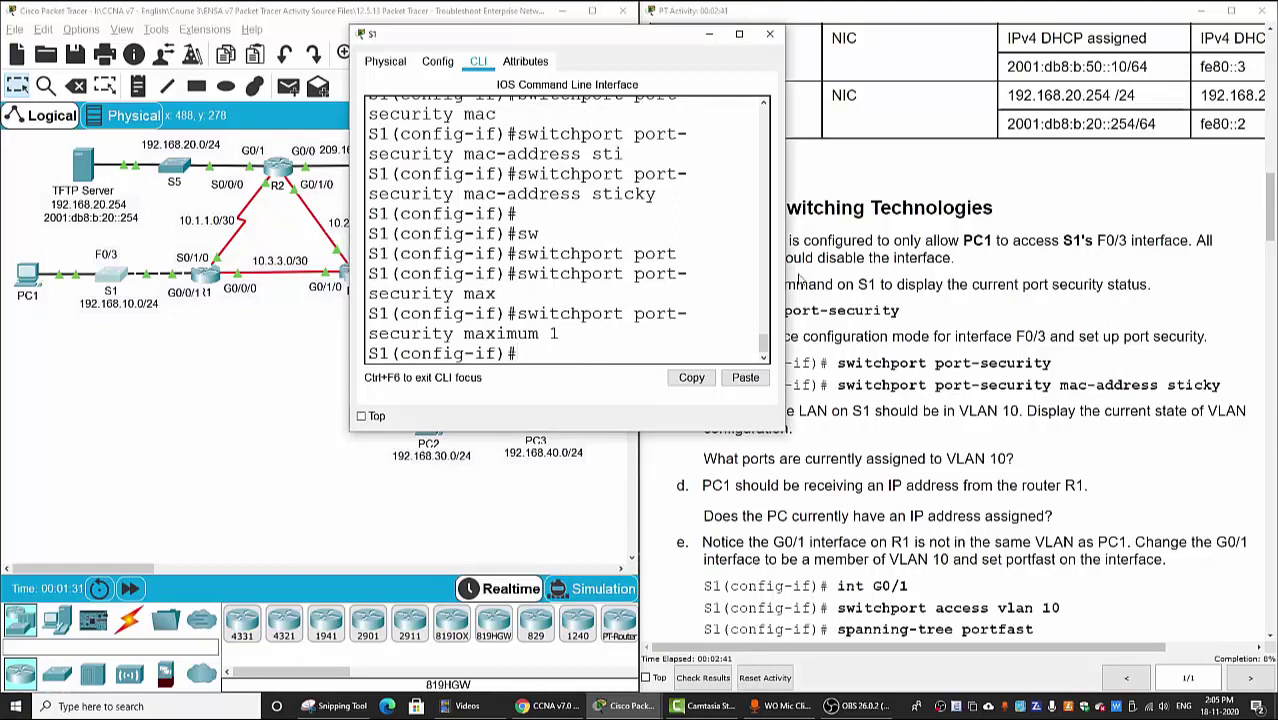
left_click(1055, 285)
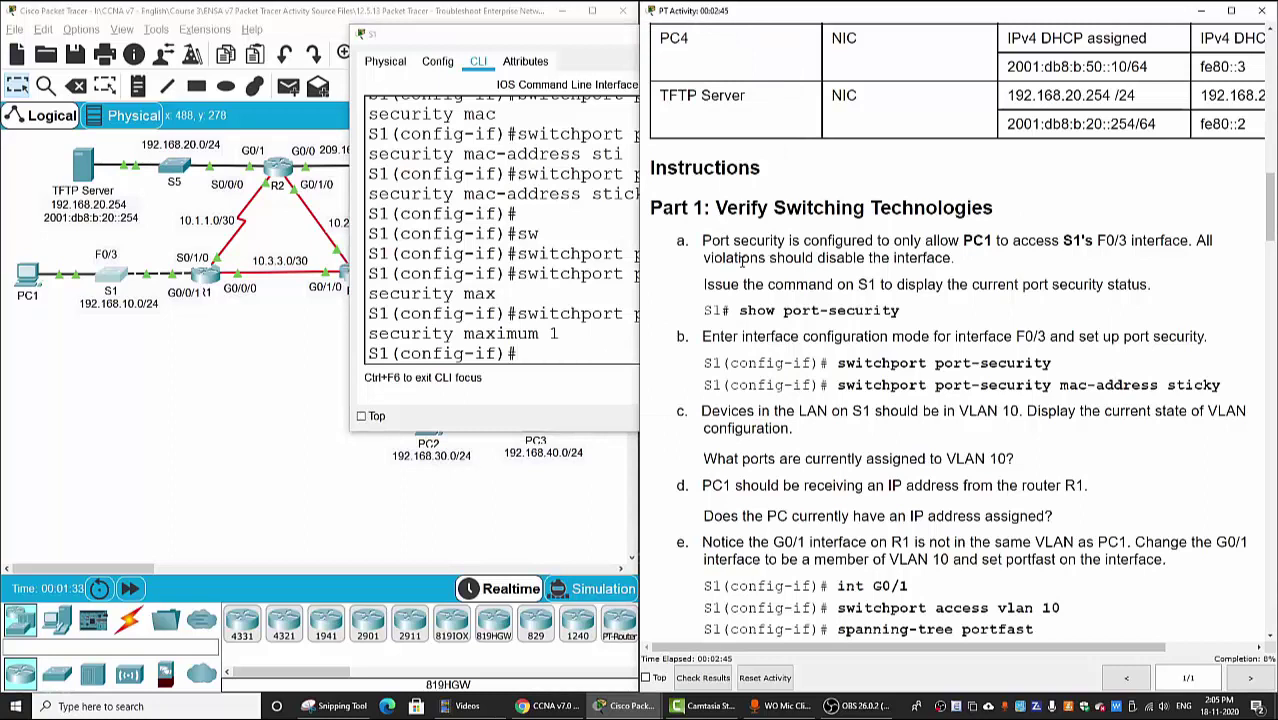
Step: Review the violation-shutdown requirement, then display S1's running configuration in a full-screen console
left_click_drag(777, 258, 932, 260)
left_click(975, 278)
left_click(551, 371)
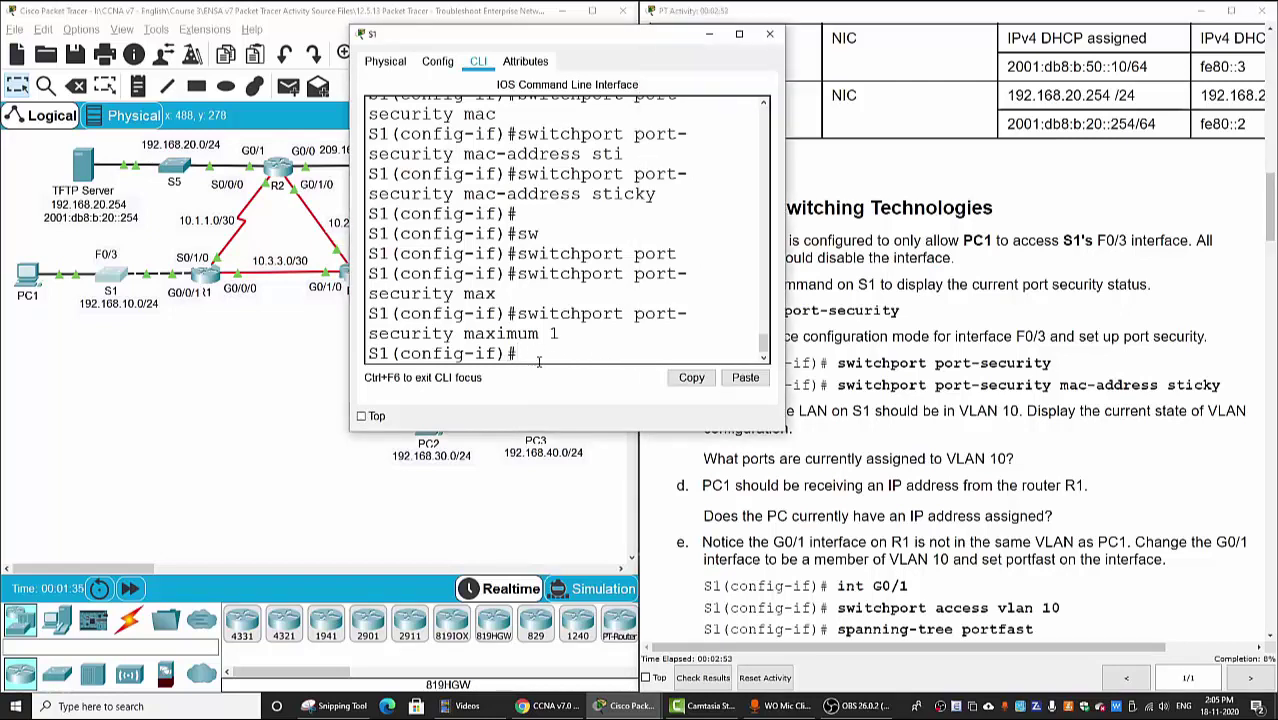
left_click(954, 299)
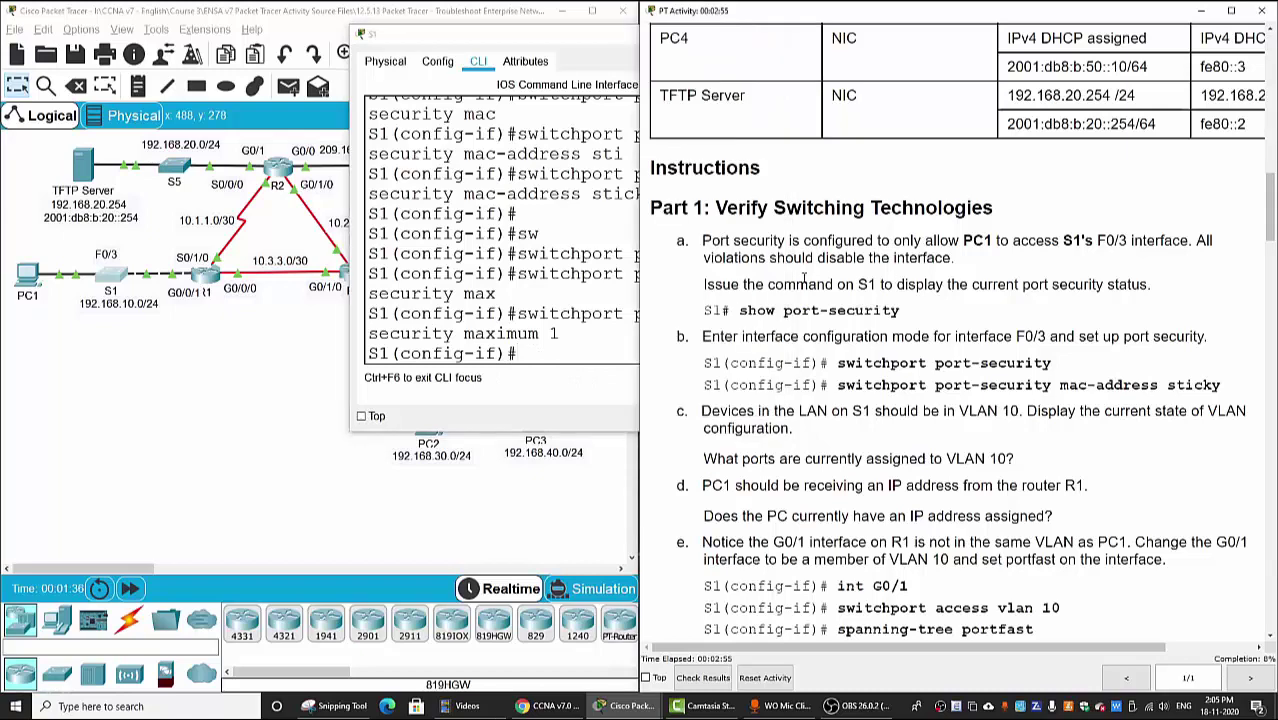
left_click(590, 367)
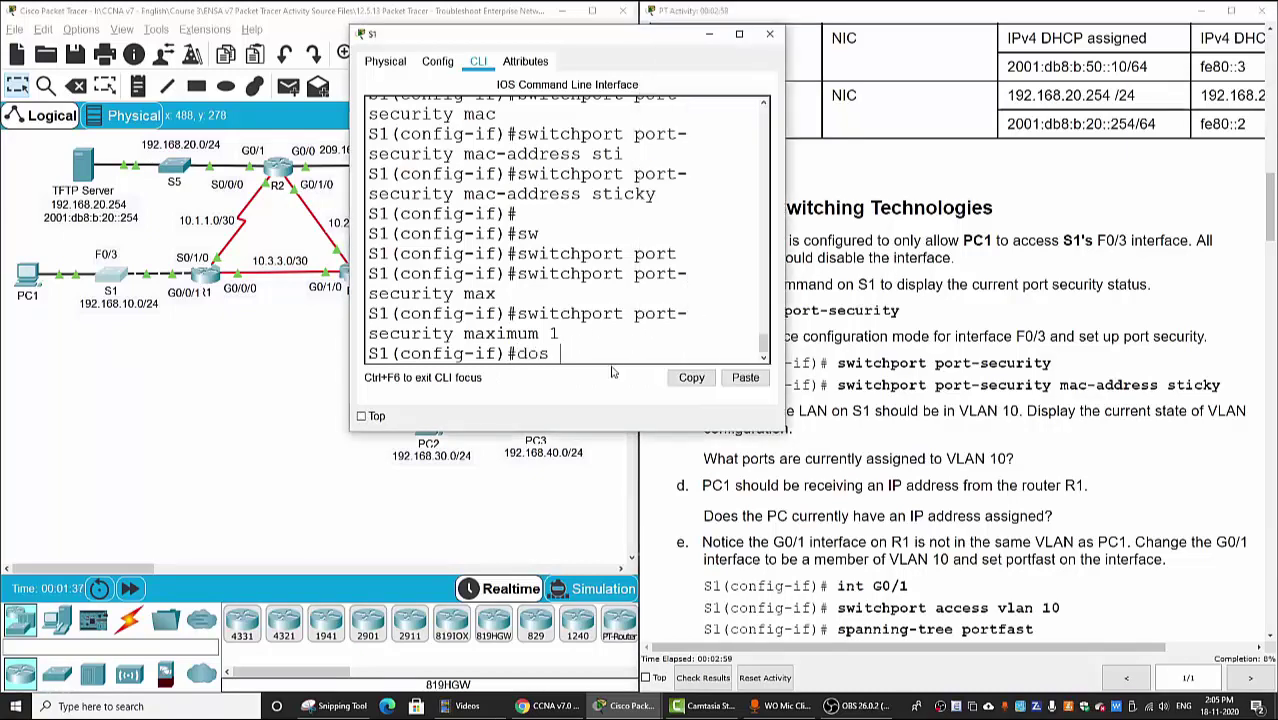
type("do show run")
key("Return")
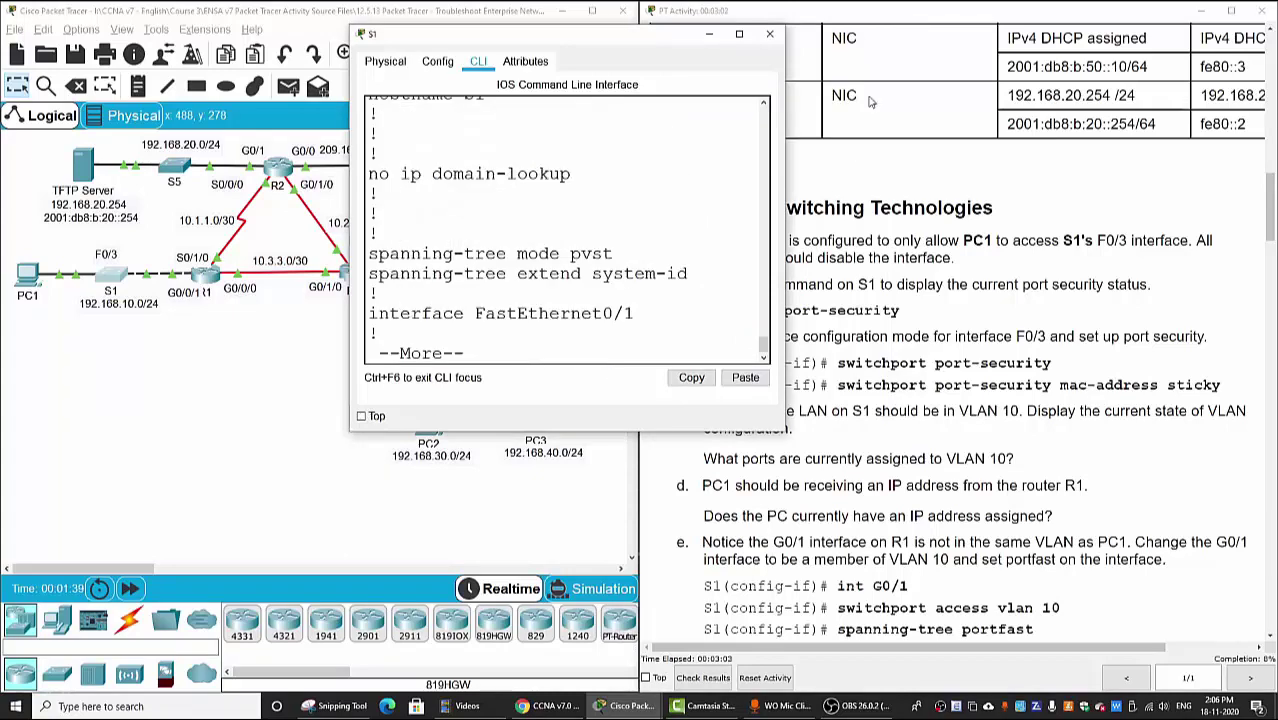
left_click(739, 34)
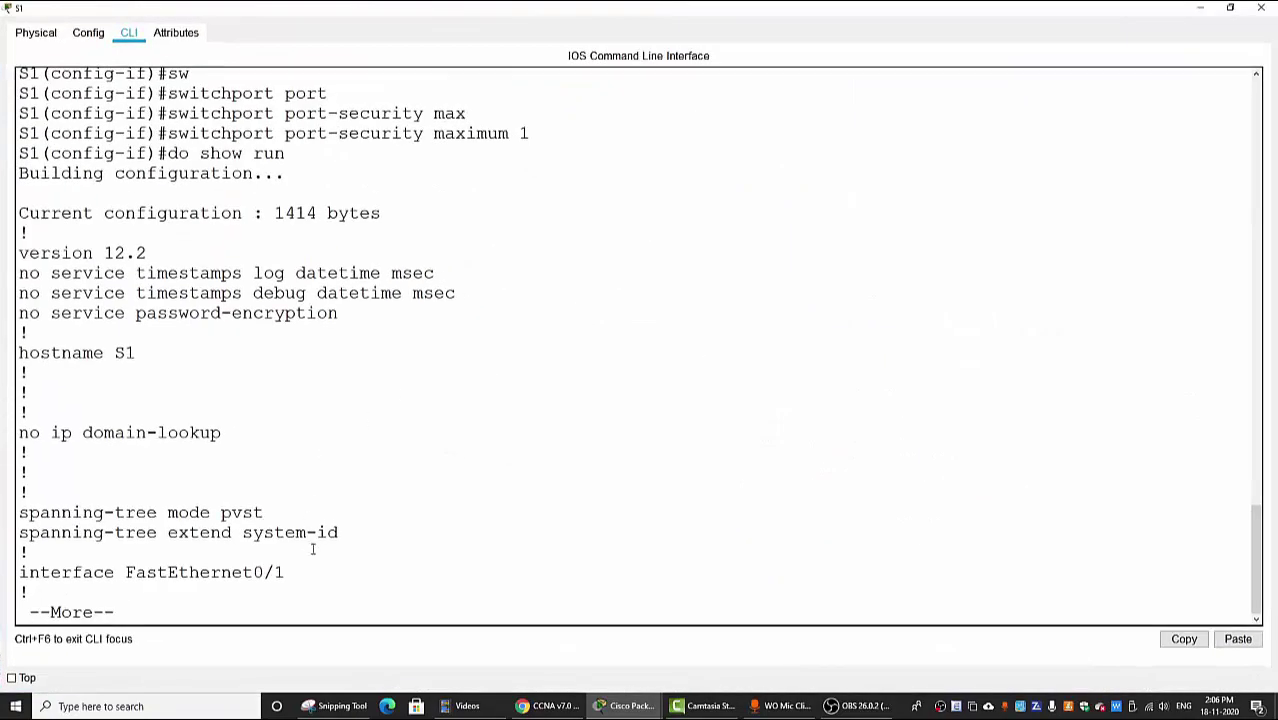
key("q")
key("Return")
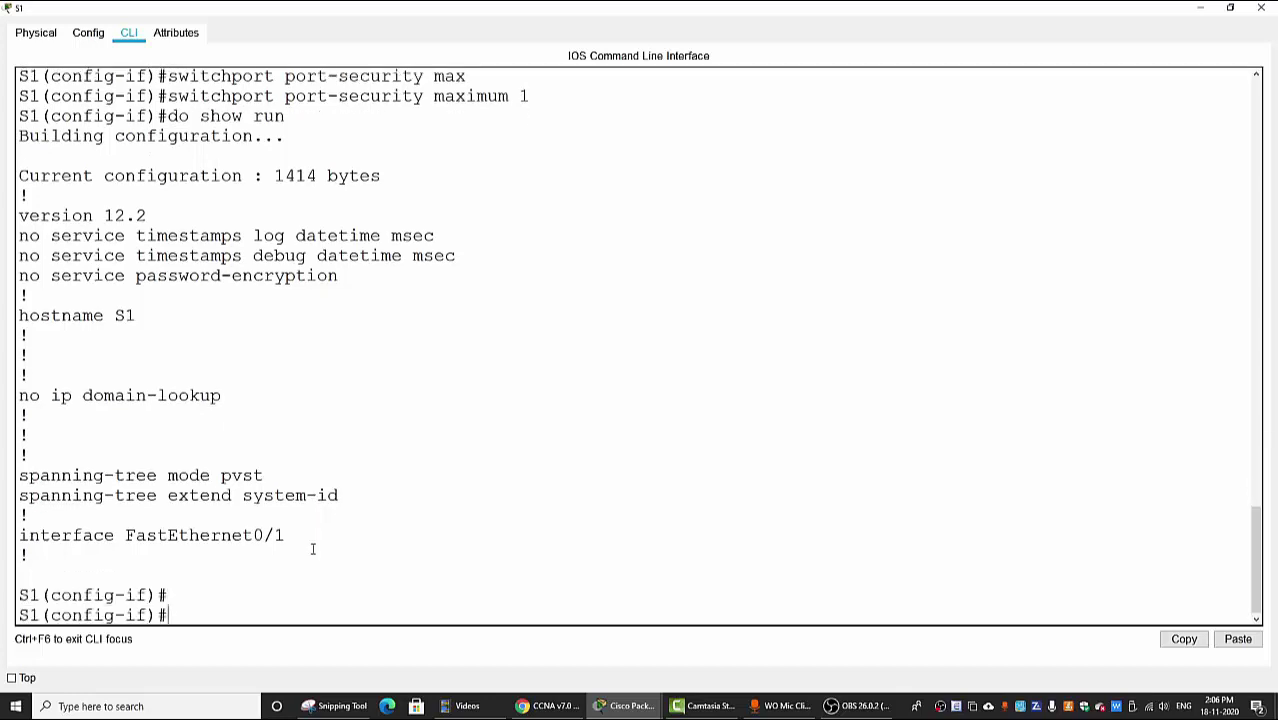
Step: Show the port-security table and check Fa0/3: maximum 1, current addresses 0
type("do show pro")
key("question")
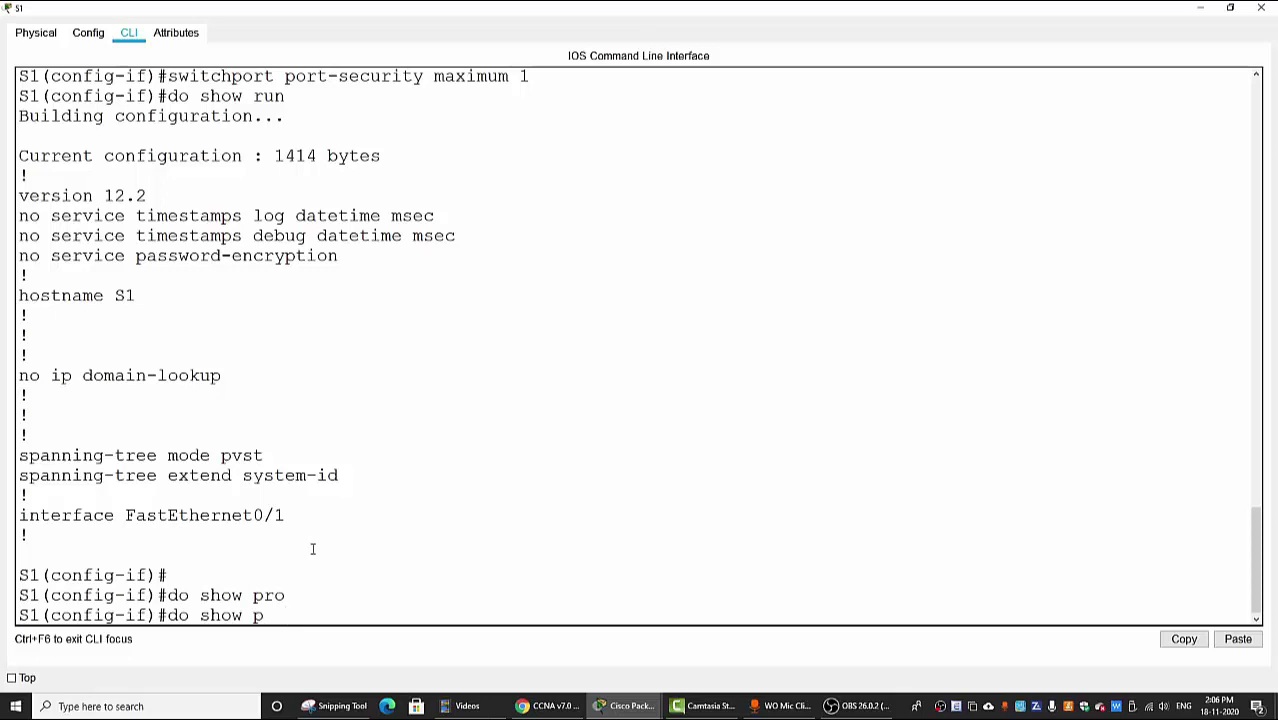
type("port")
key("Tab")
key("Return")
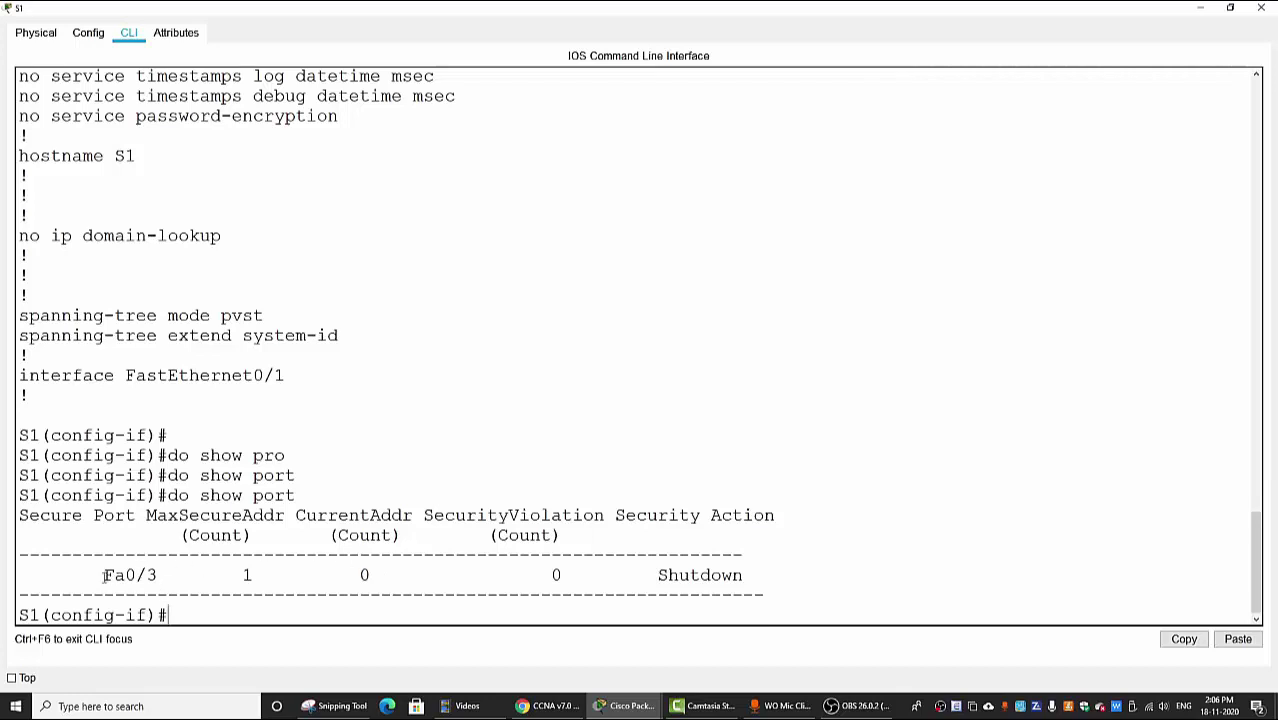
left_click_drag(104, 575, 405, 585)
left_click(332, 582)
left_click(582, 594)
left_click_drag(352, 580, 391, 580)
left_click(516, 596)
Step: Note Fa0/3's Shutdown violation action and close S1's console
left_click_drag(659, 573, 744, 575)
left_click(722, 578)
left_click(1270, 8)
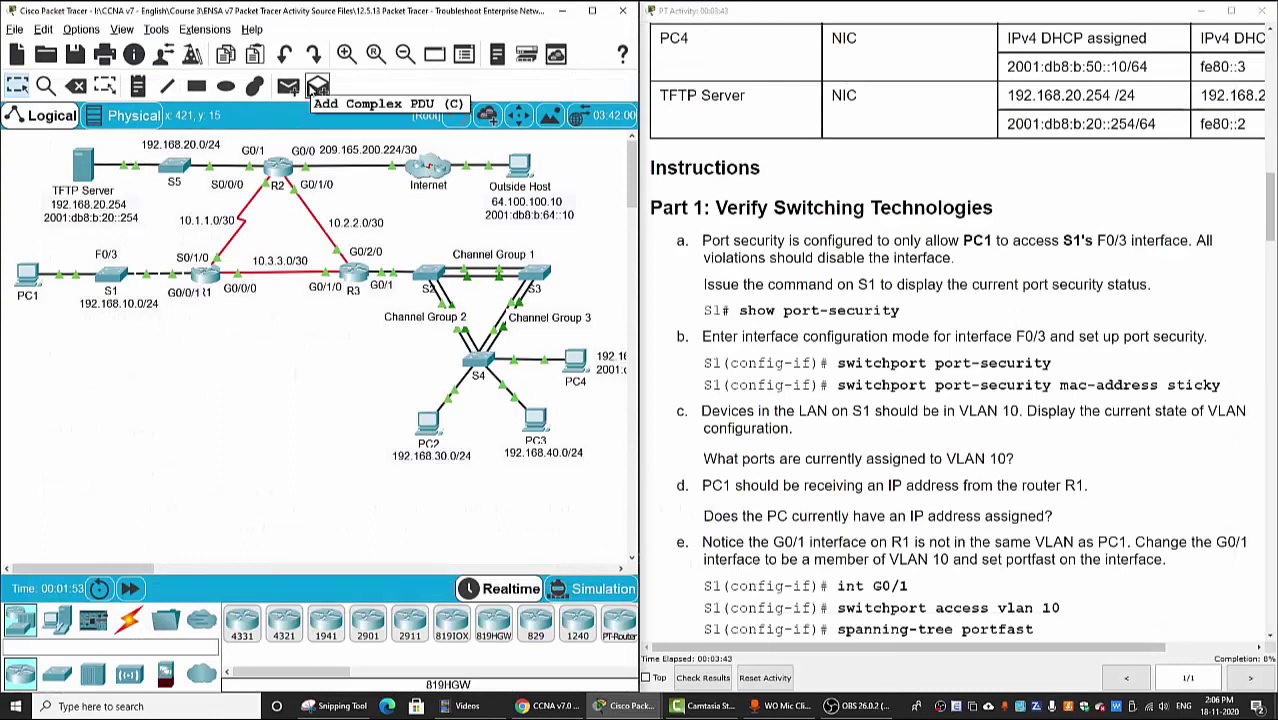
left_click(288, 87)
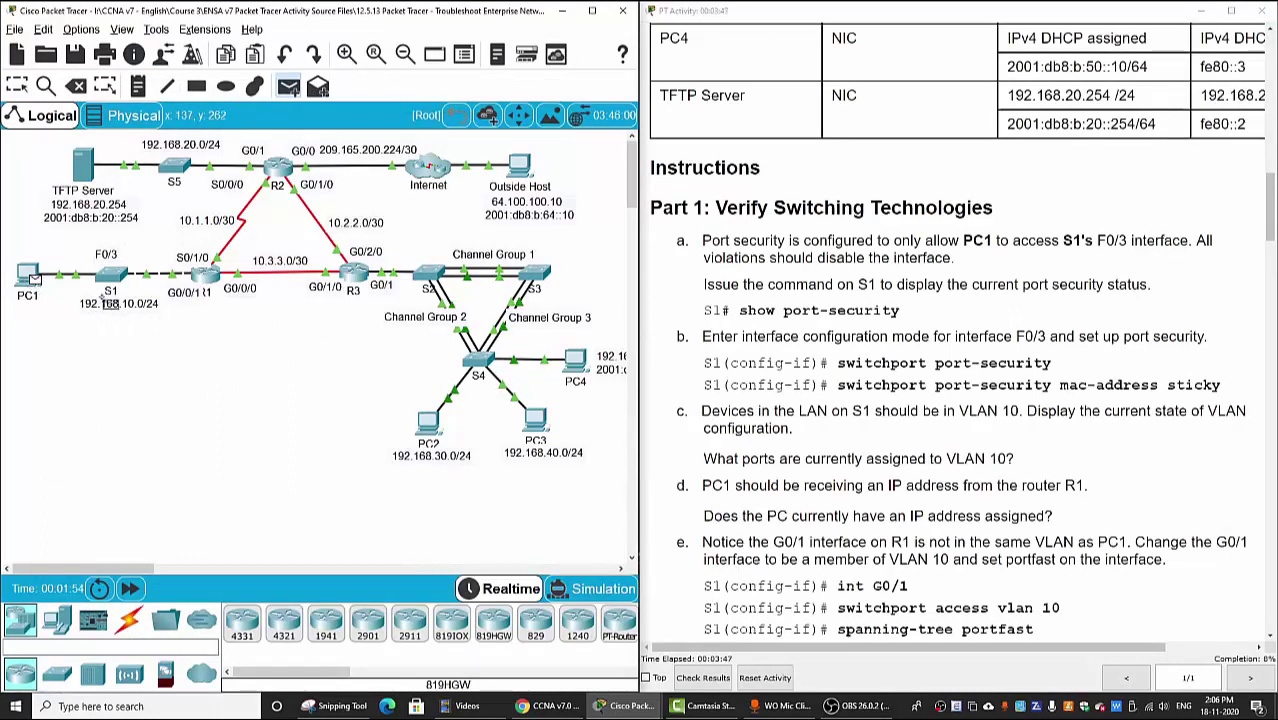
key("Escape")
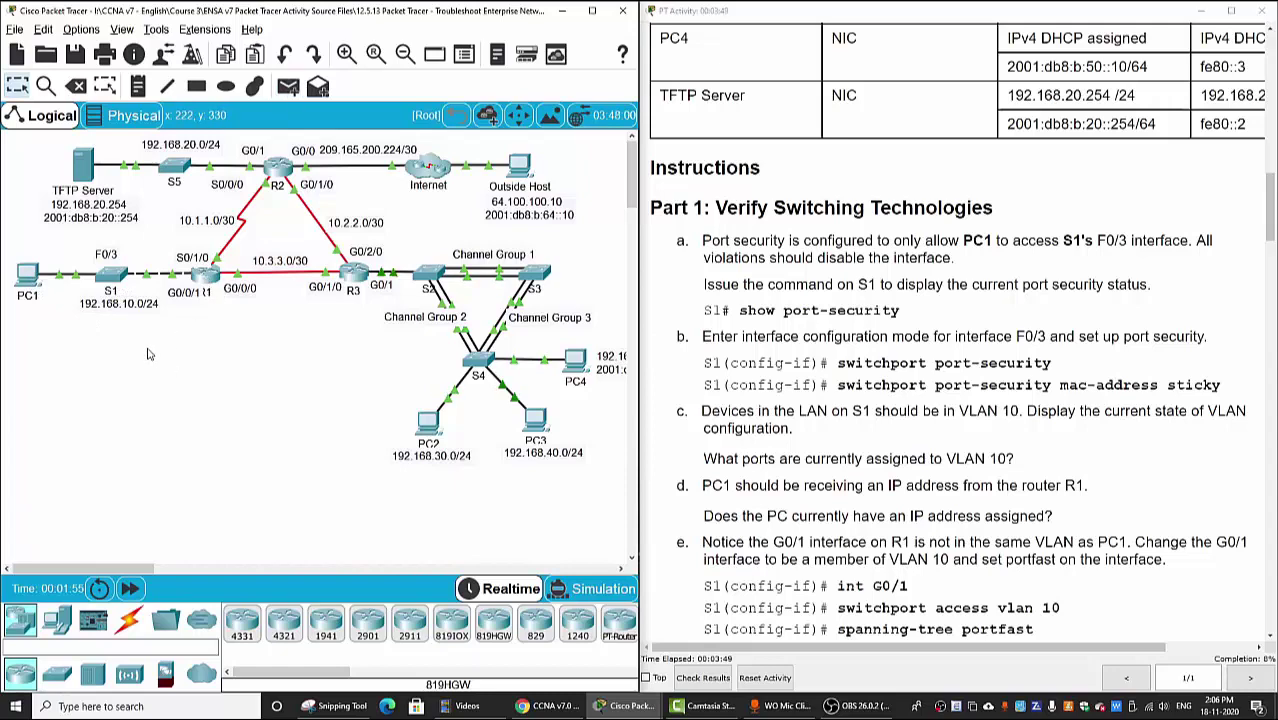
Step: Reopen S1 full screen and confirm FastEthernet0/3's port-security lines in the running config
left_click(114, 278)
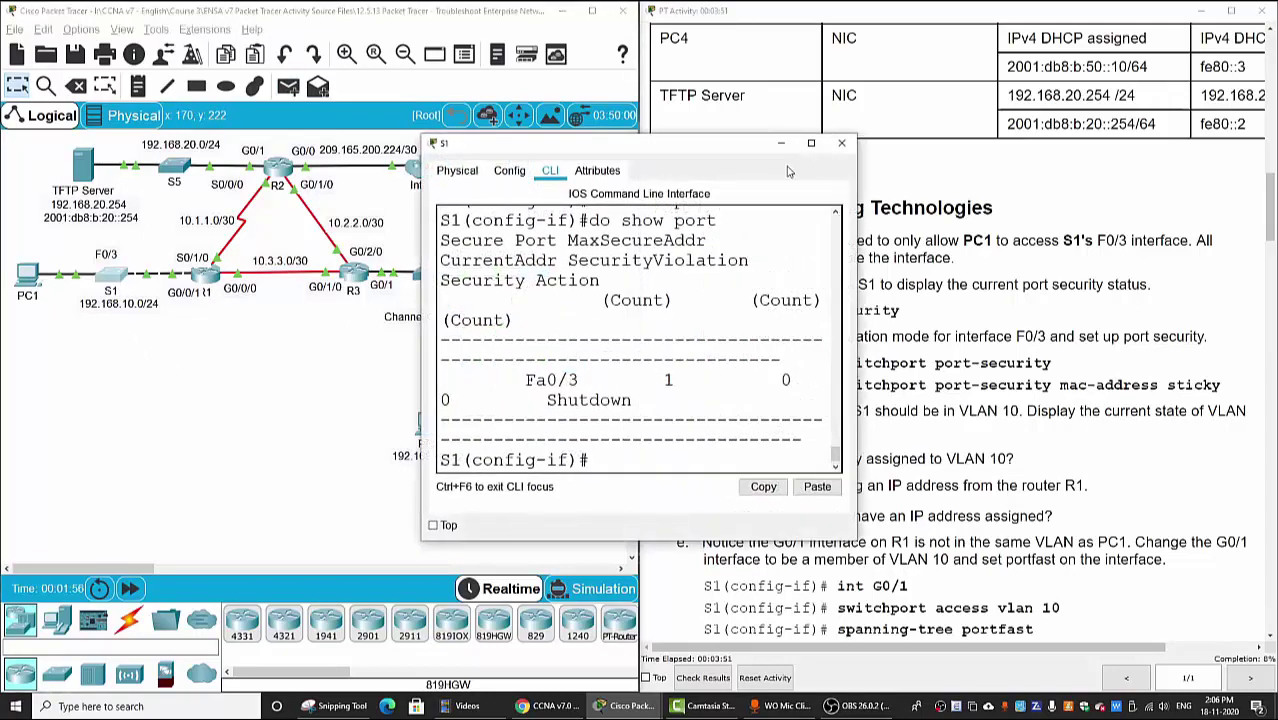
left_click(811, 143)
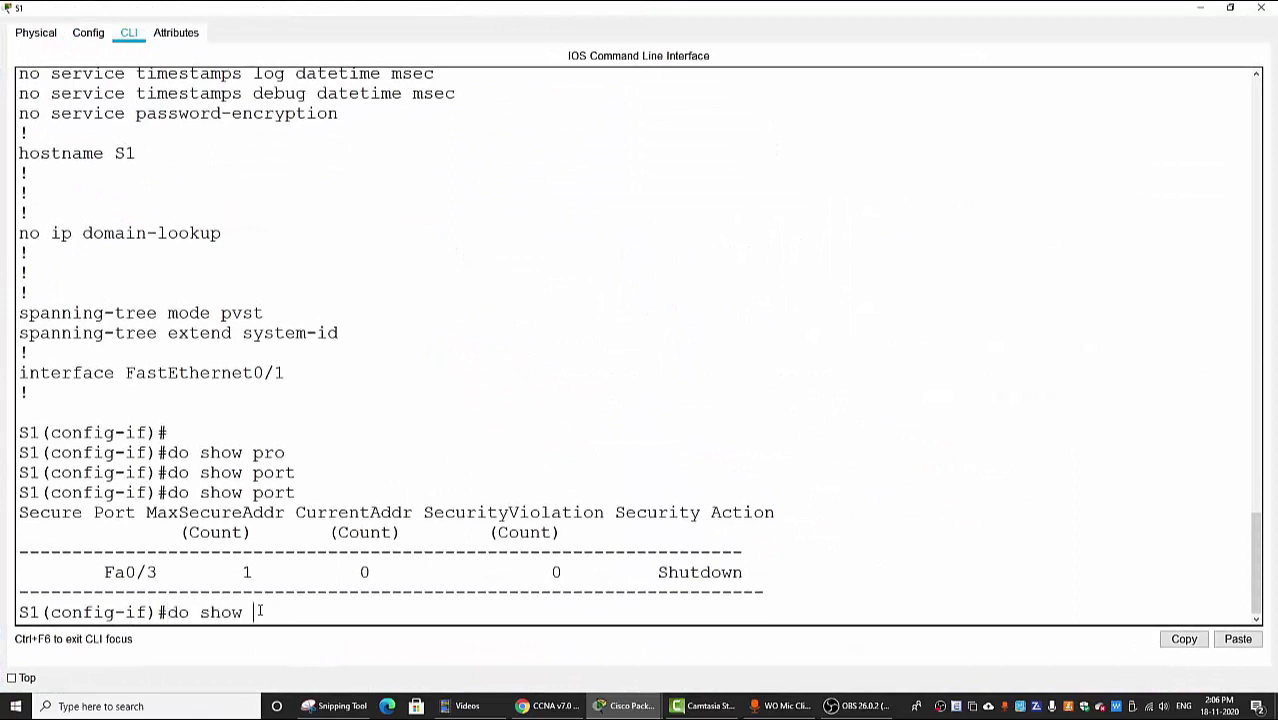
key("Return")
key("Return")
key("Return")
key("Return")
key("Return")
key("Return")
key("Return")
key("Return")
key("Return")
key("Return")
key("Return")
key("Return")
key("Return")
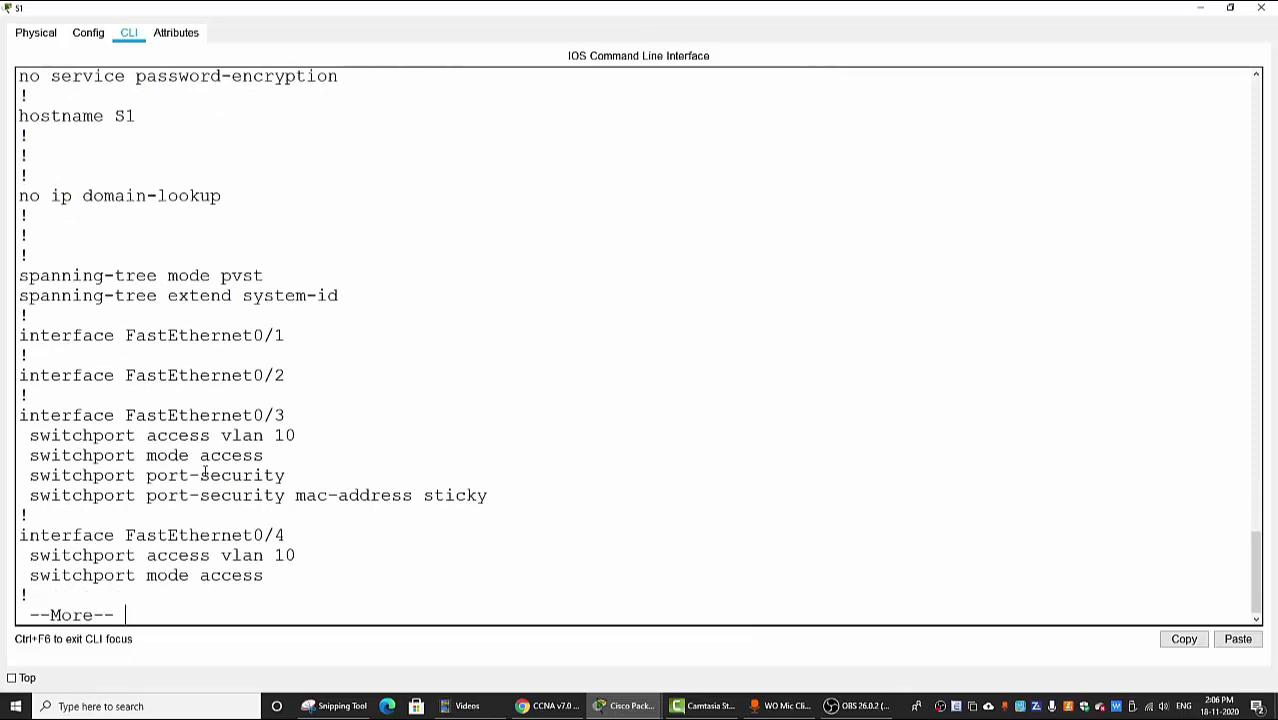
left_click_drag(49, 419, 306, 418)
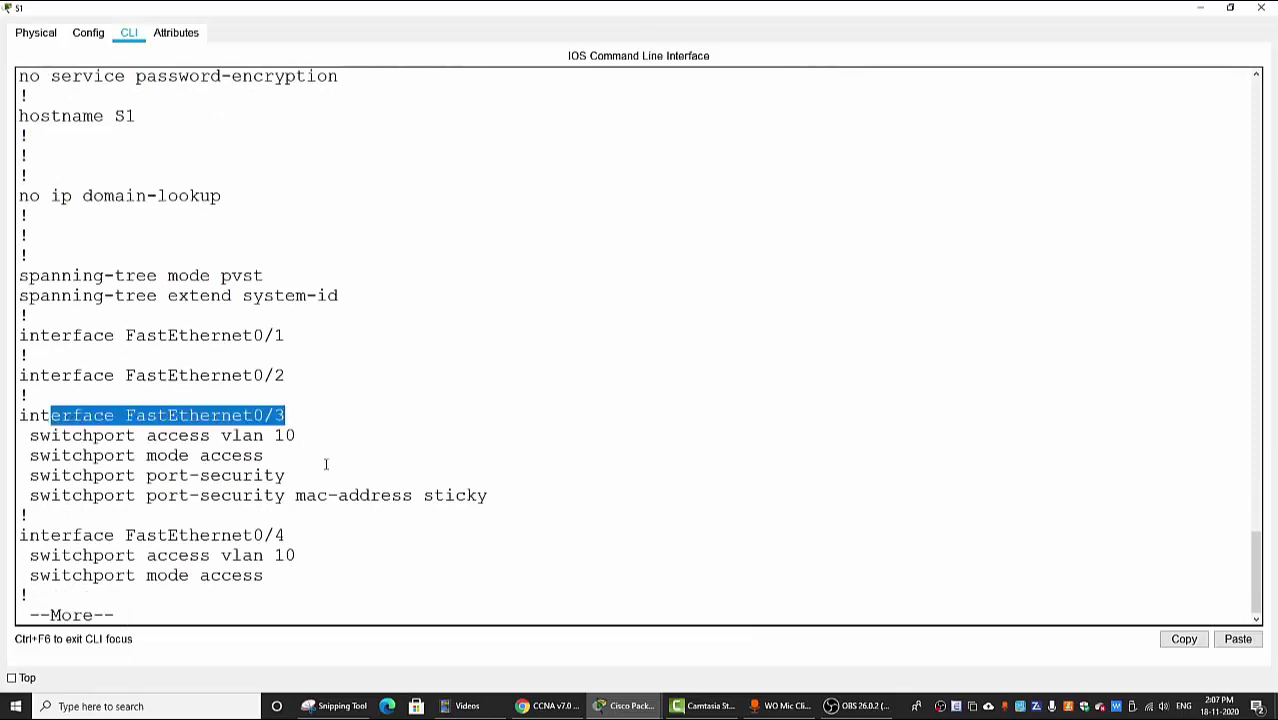
left_click(328, 466)
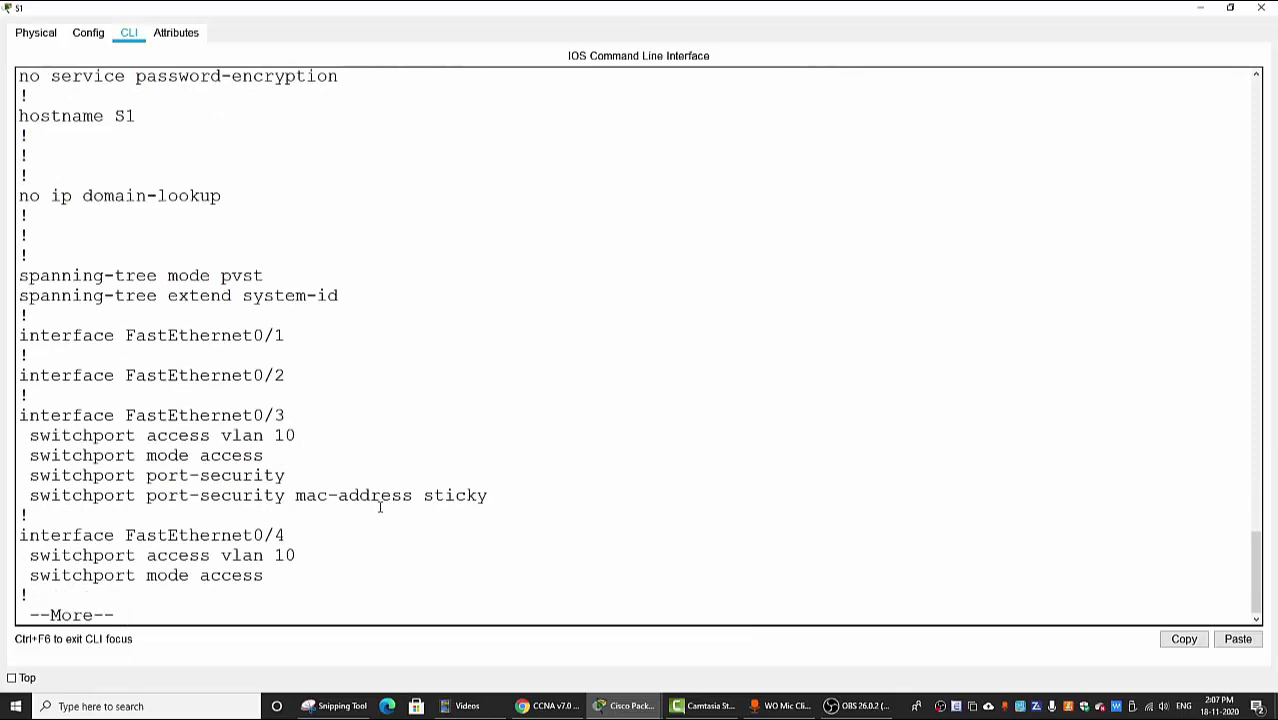
left_click(1200, 8)
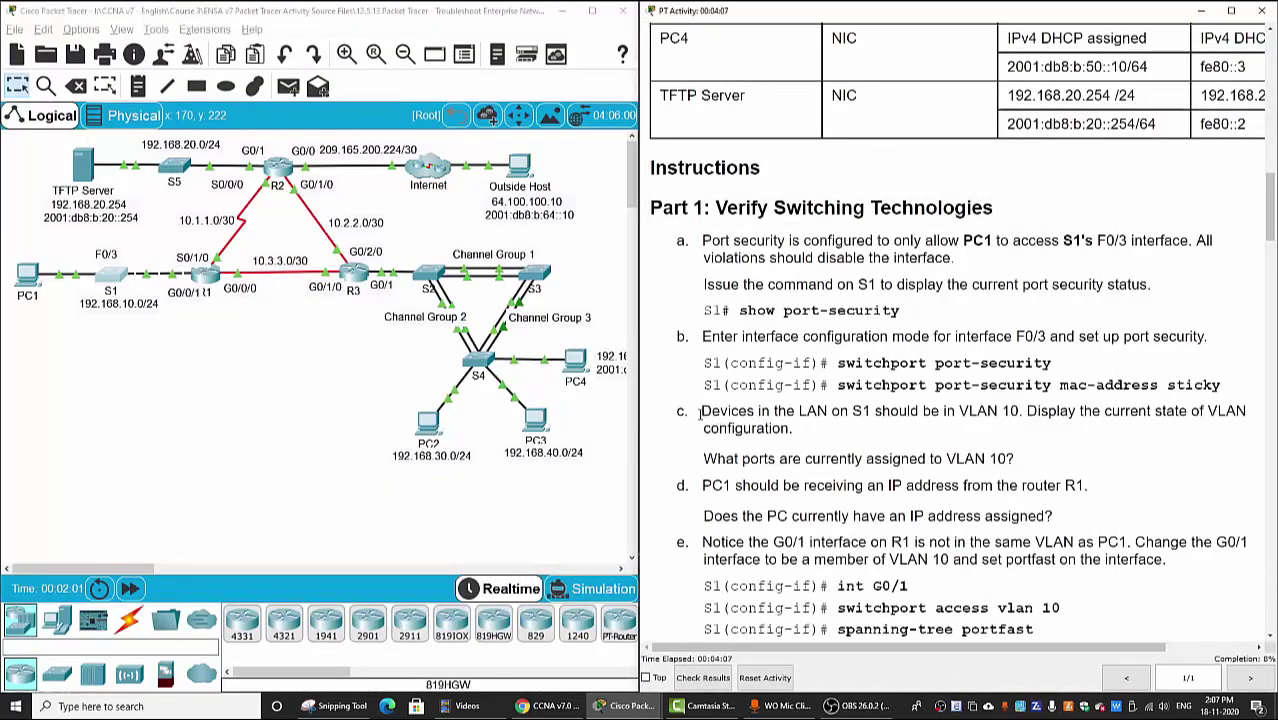
Step: Show S1's VLAN brief table, confirming VLAN 10 holds ports Fa0/3 and Fa0/4
left_click_drag(702, 411, 872, 412)
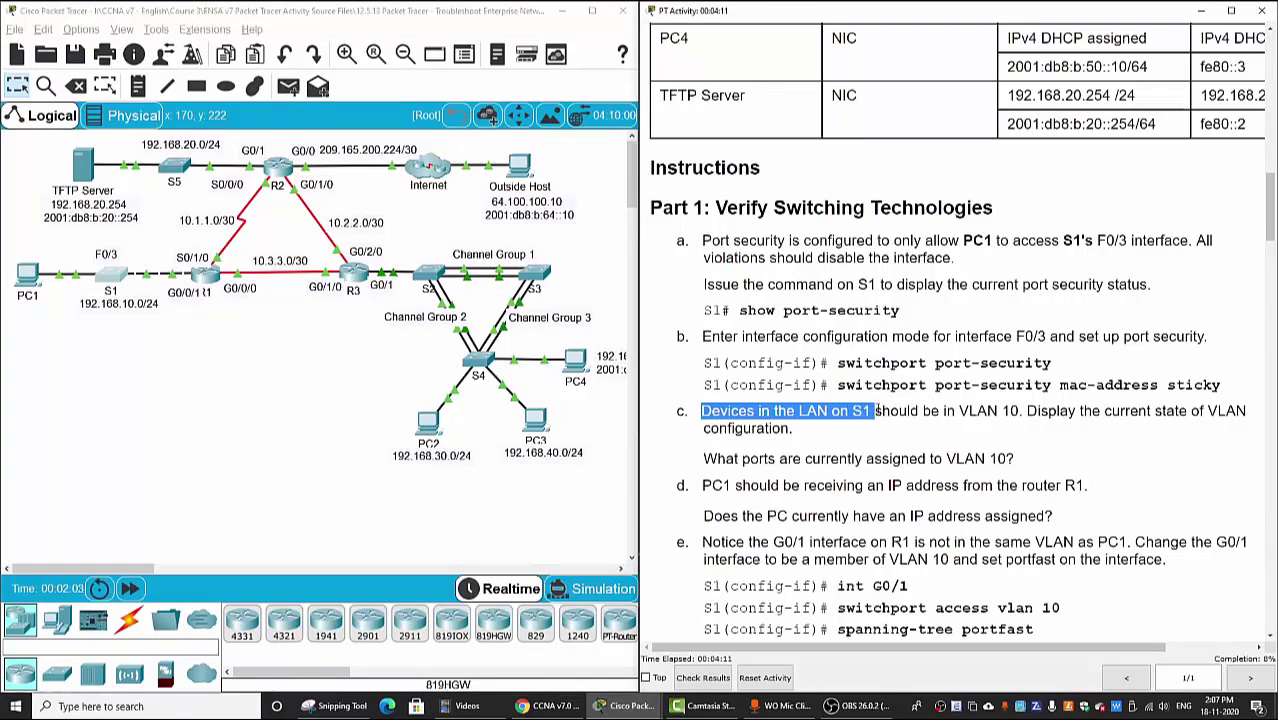
left_click(912, 427)
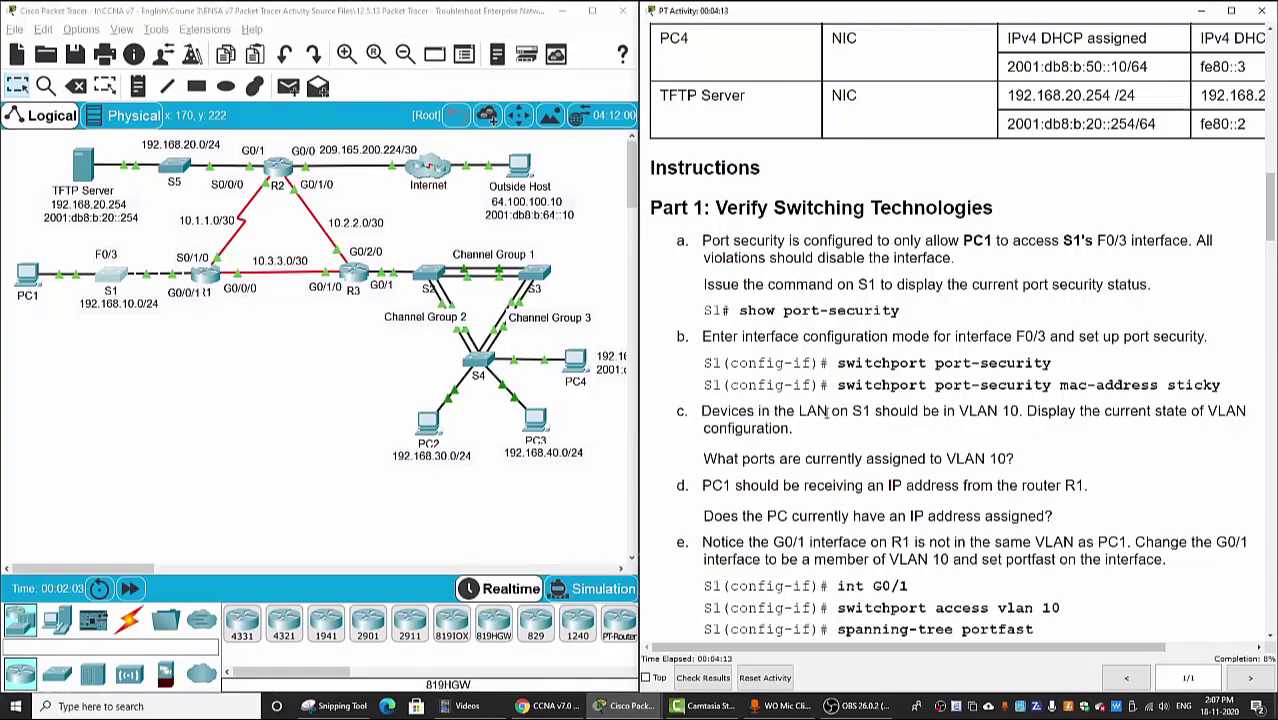
left_click(114, 283)
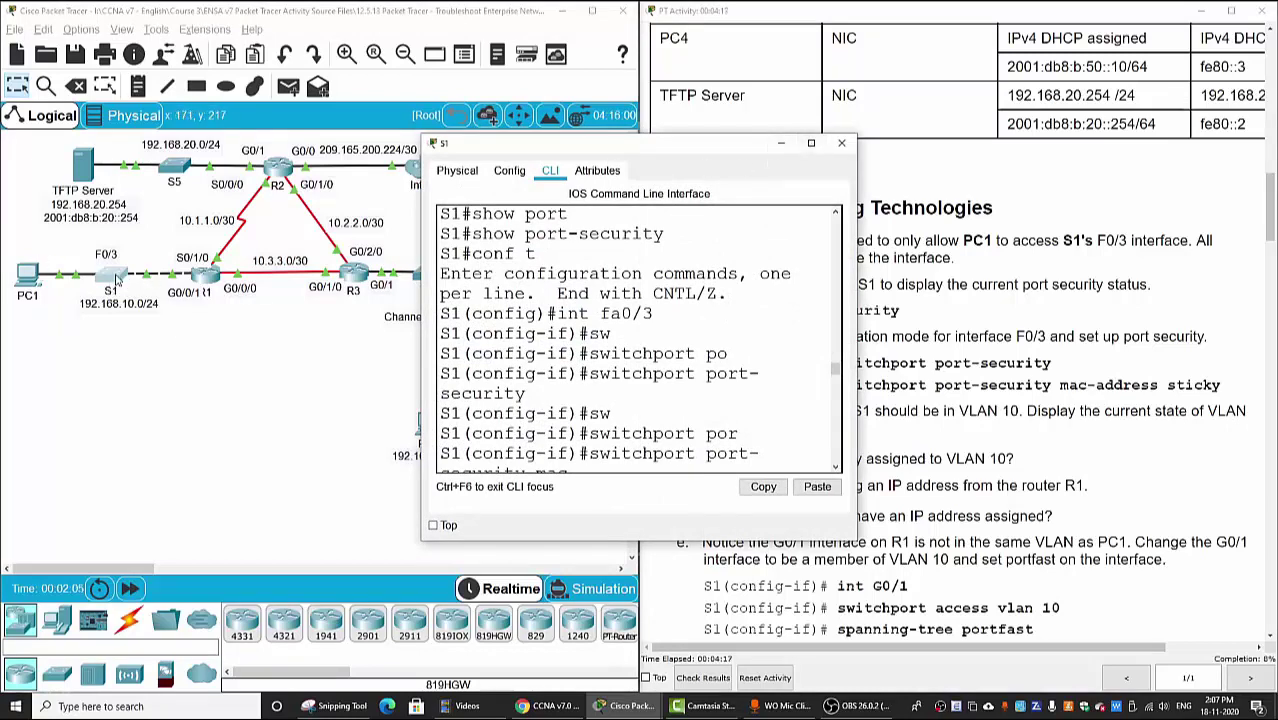
left_click(811, 143)
key("q")
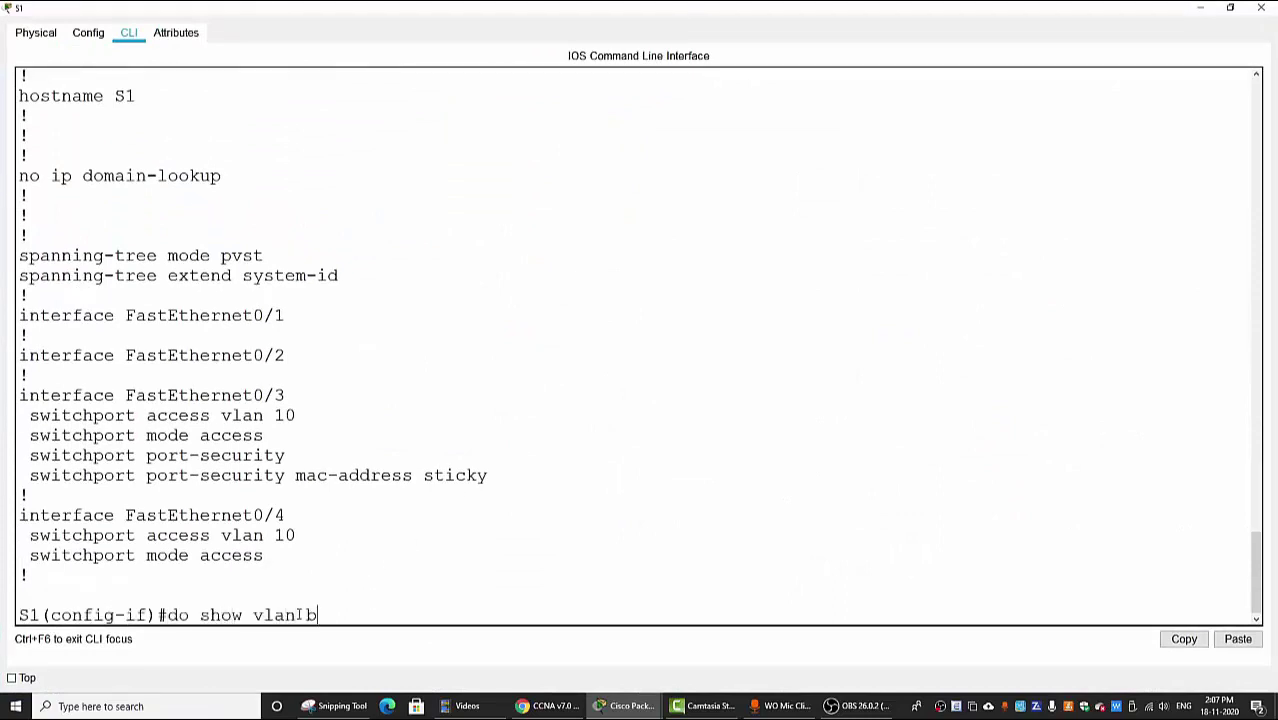
key("Return")
key("Return")
key("Return")
key("Return")
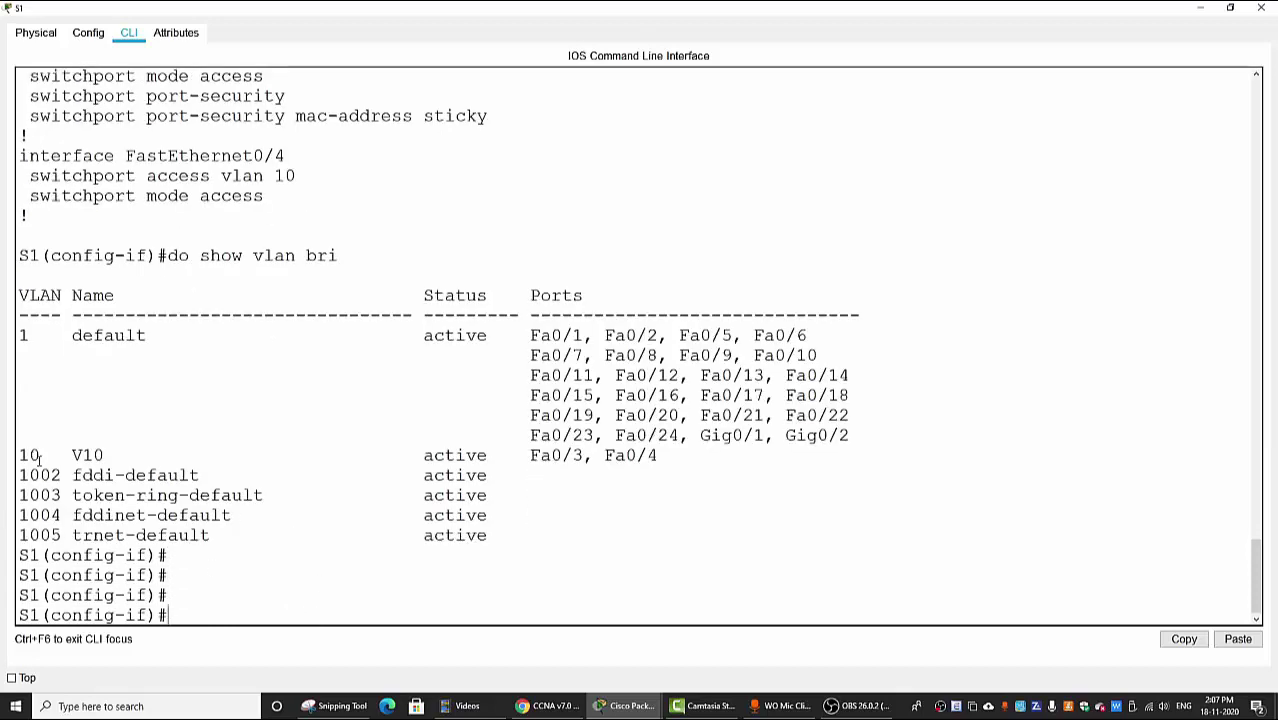
left_click_drag(21, 455, 681, 452)
left_click(669, 481)
left_click_drag(656, 455, 611, 455)
Step: Minimize S1 and review item d's PC1 addressing requirement
left_click(632, 518)
left_click(1201, 7)
left_click(862, 420)
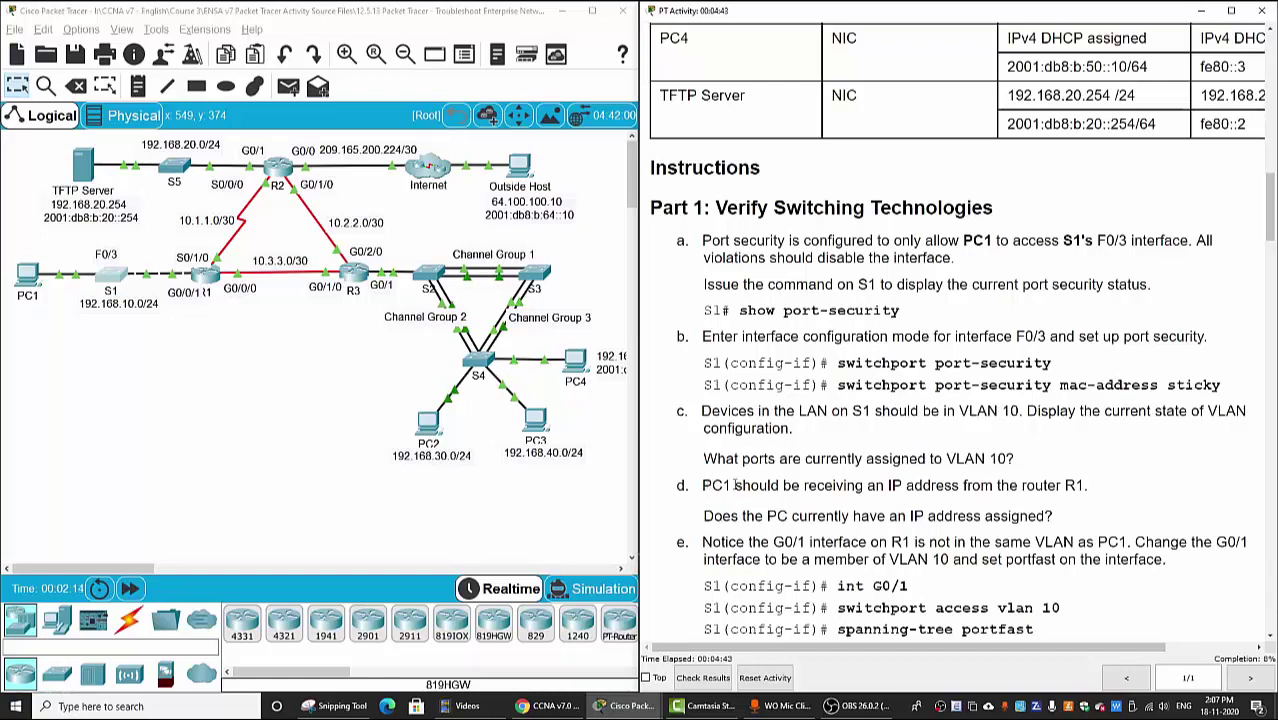
left_click_drag(703, 485, 1087, 486)
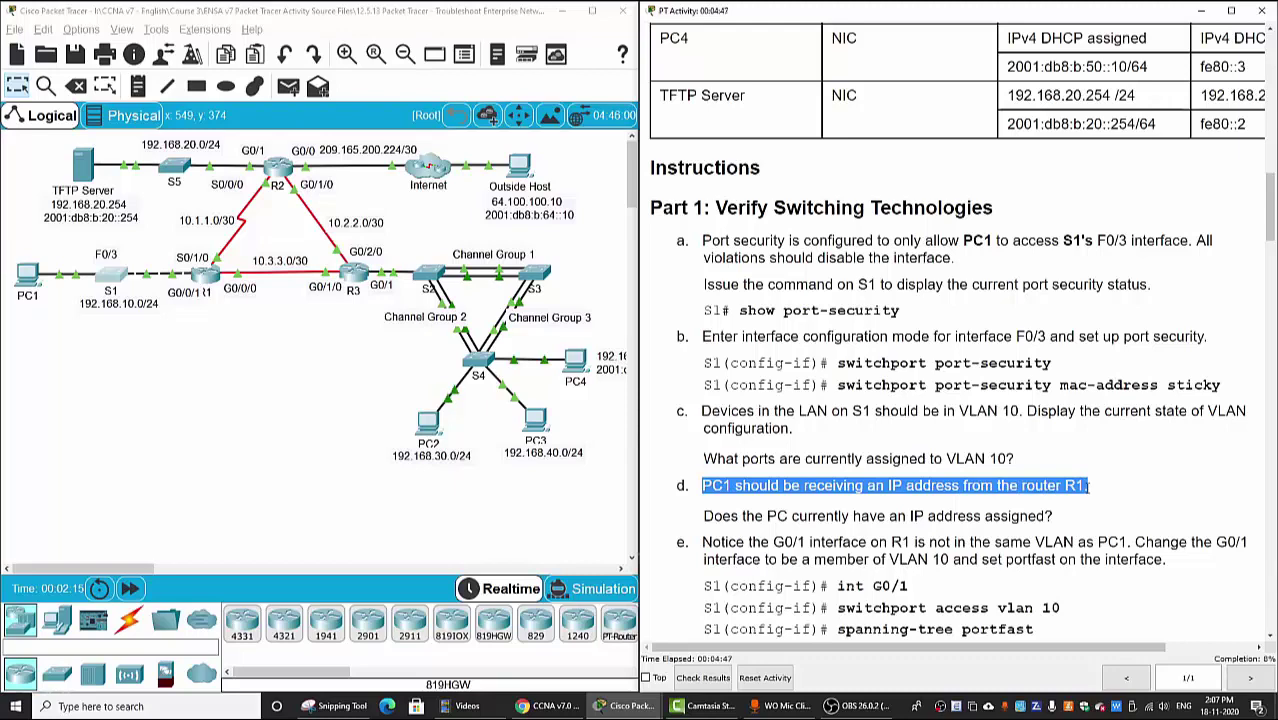
left_click(668, 455)
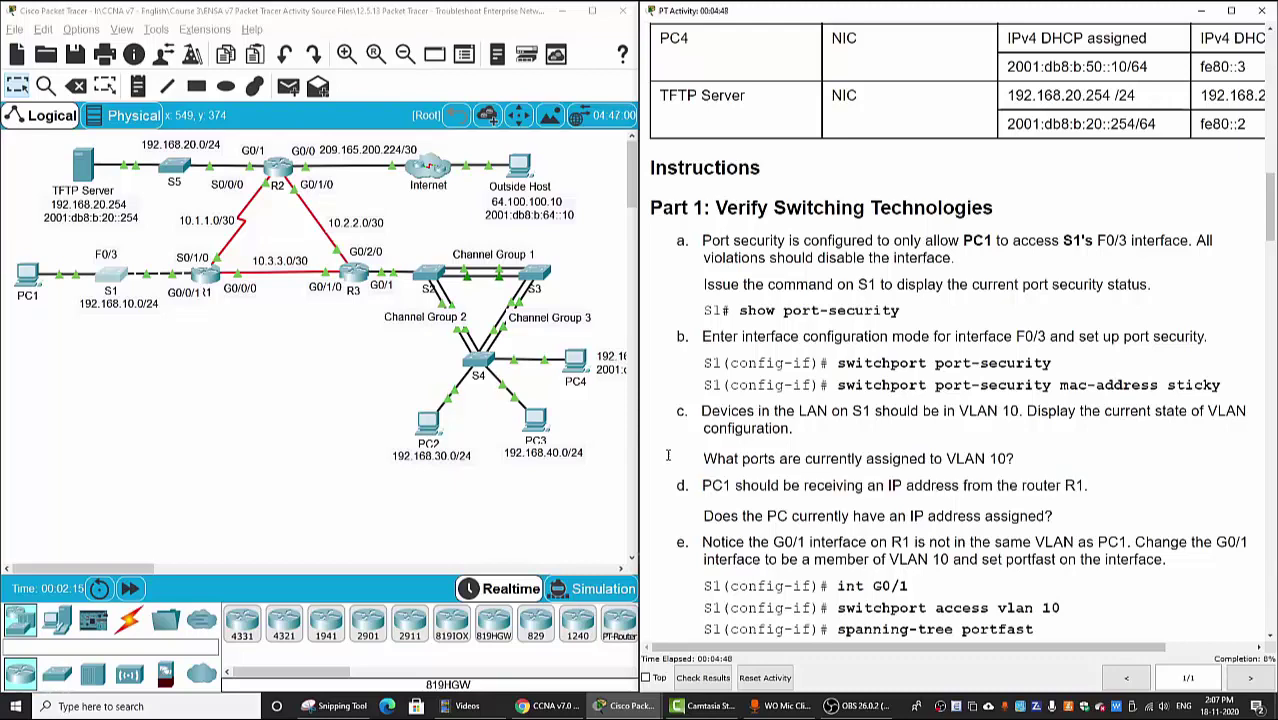
Step: Switch PC1 from Static back to DHCP; the request fails with APIPA 169.254.171.125
left_click(22, 283)
left_click(561, 171)
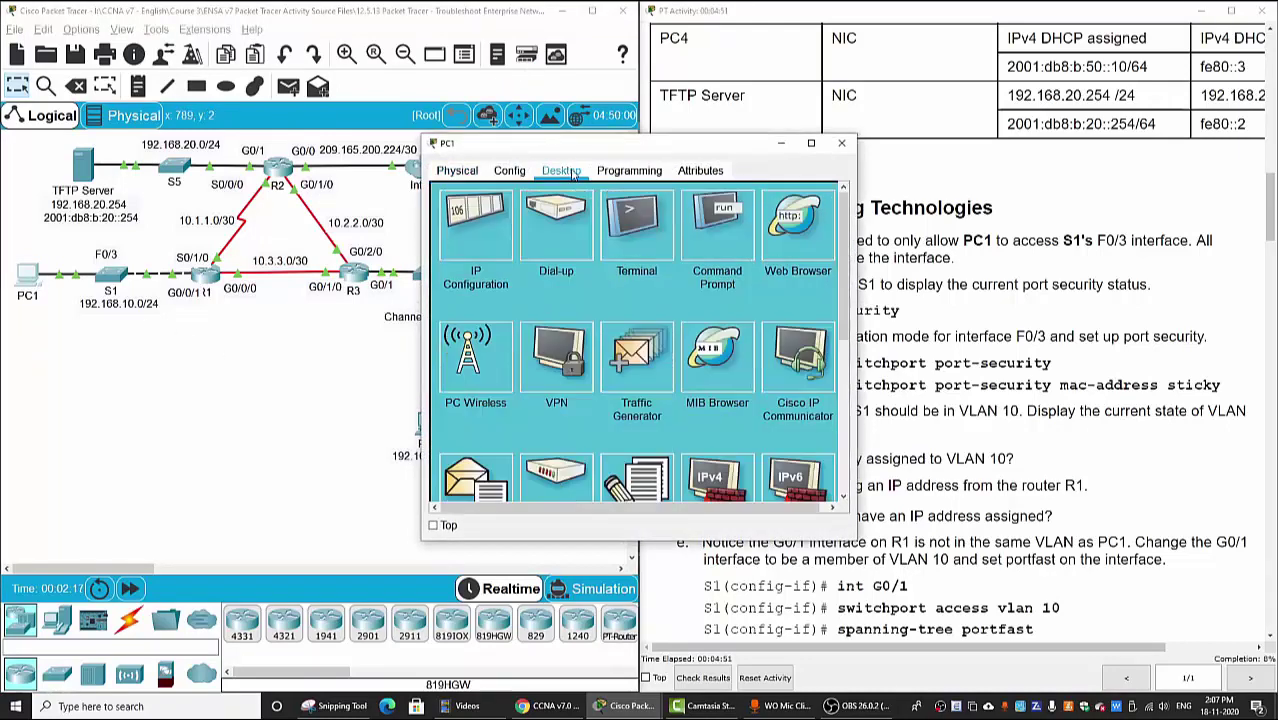
left_click(486, 235)
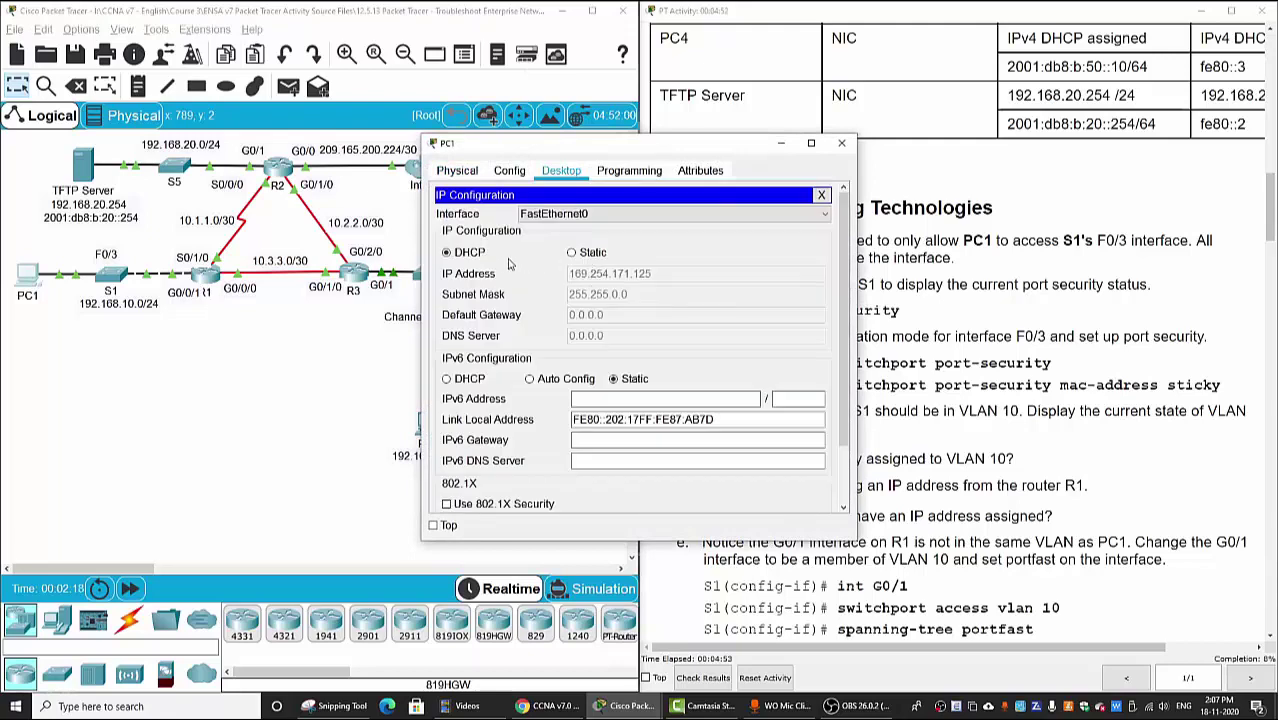
left_click(587, 256)
left_click(447, 252)
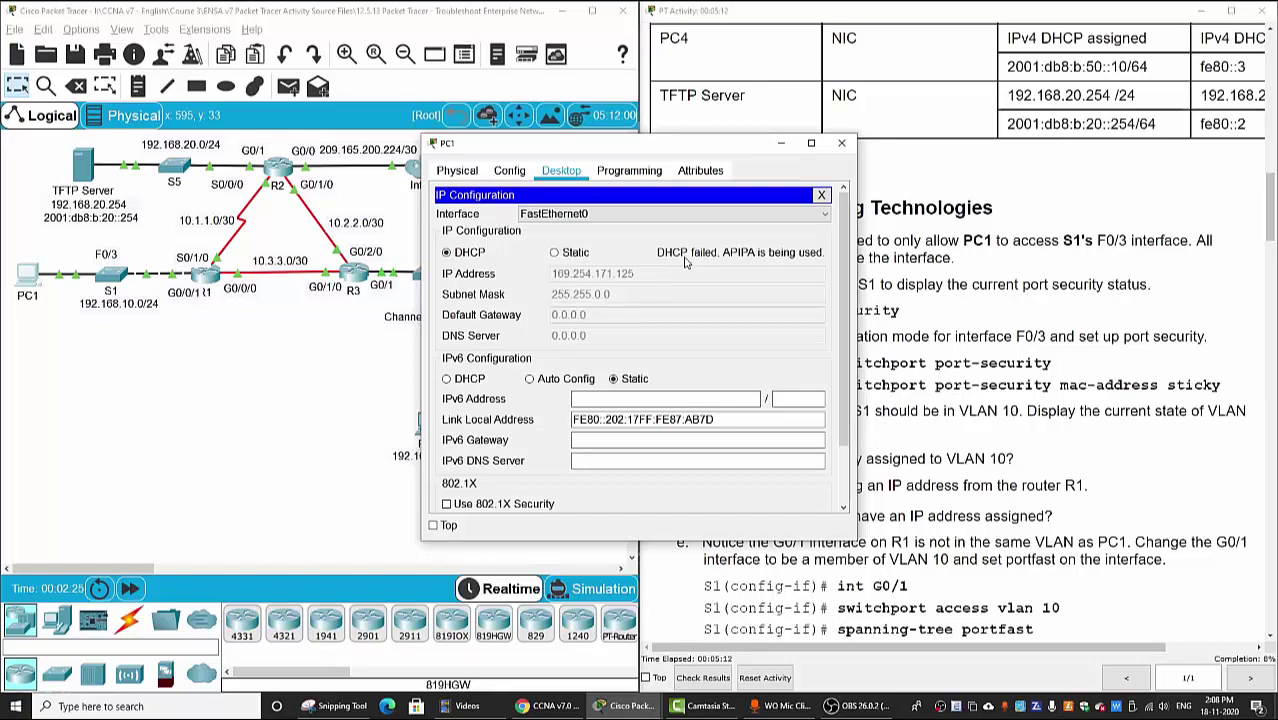
left_click(841, 143)
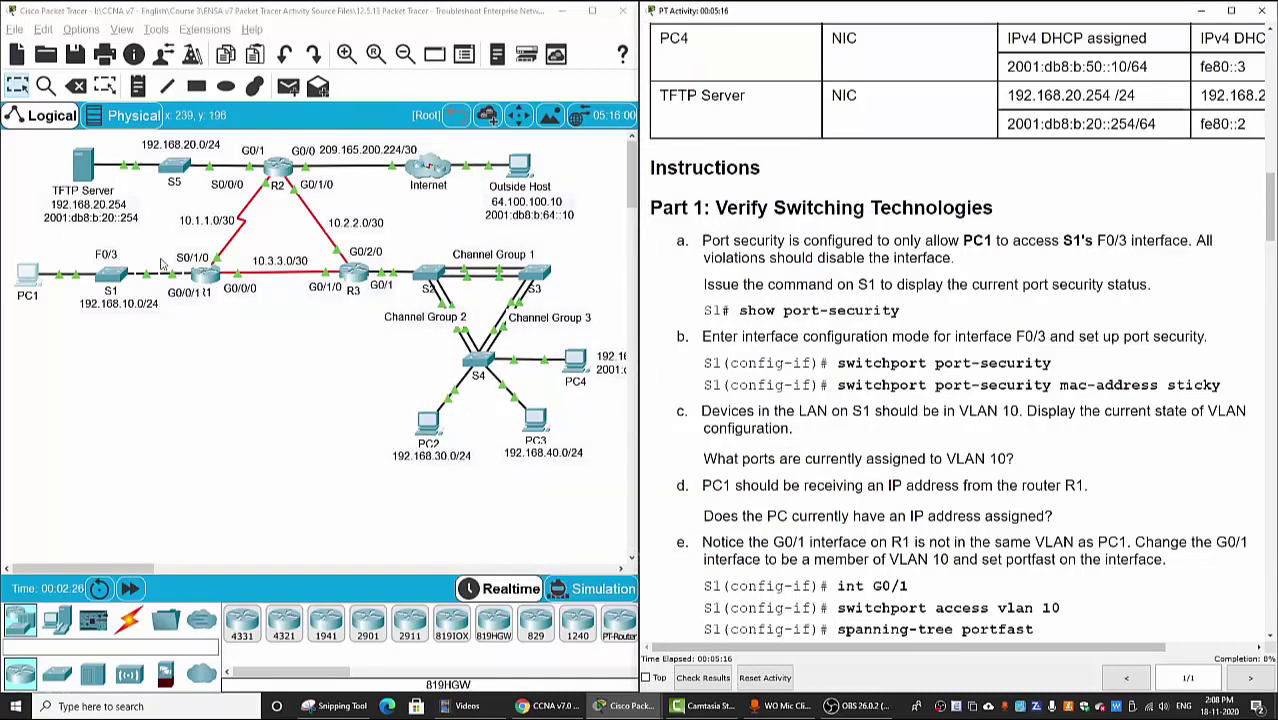
left_click_drag(160, 258, 176, 300)
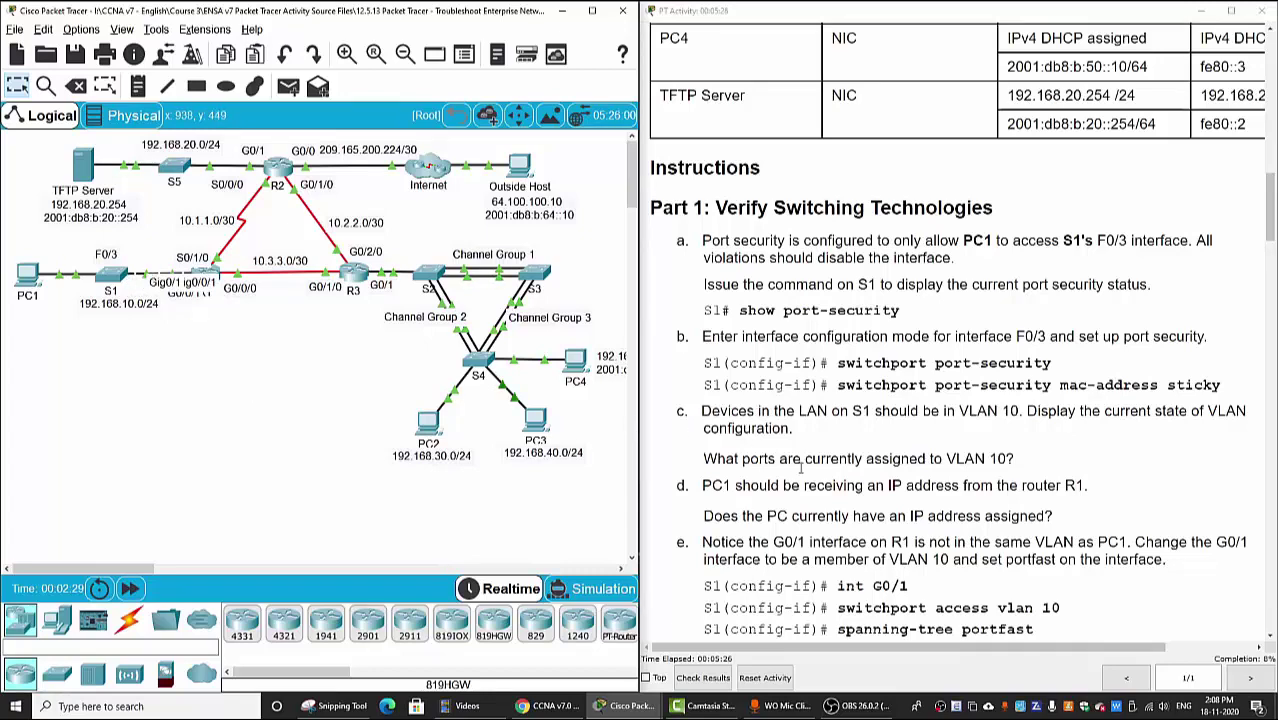
scroll(839, 452, "down", 3)
left_click_drag(839, 452, 925, 476)
left_click(885, 454)
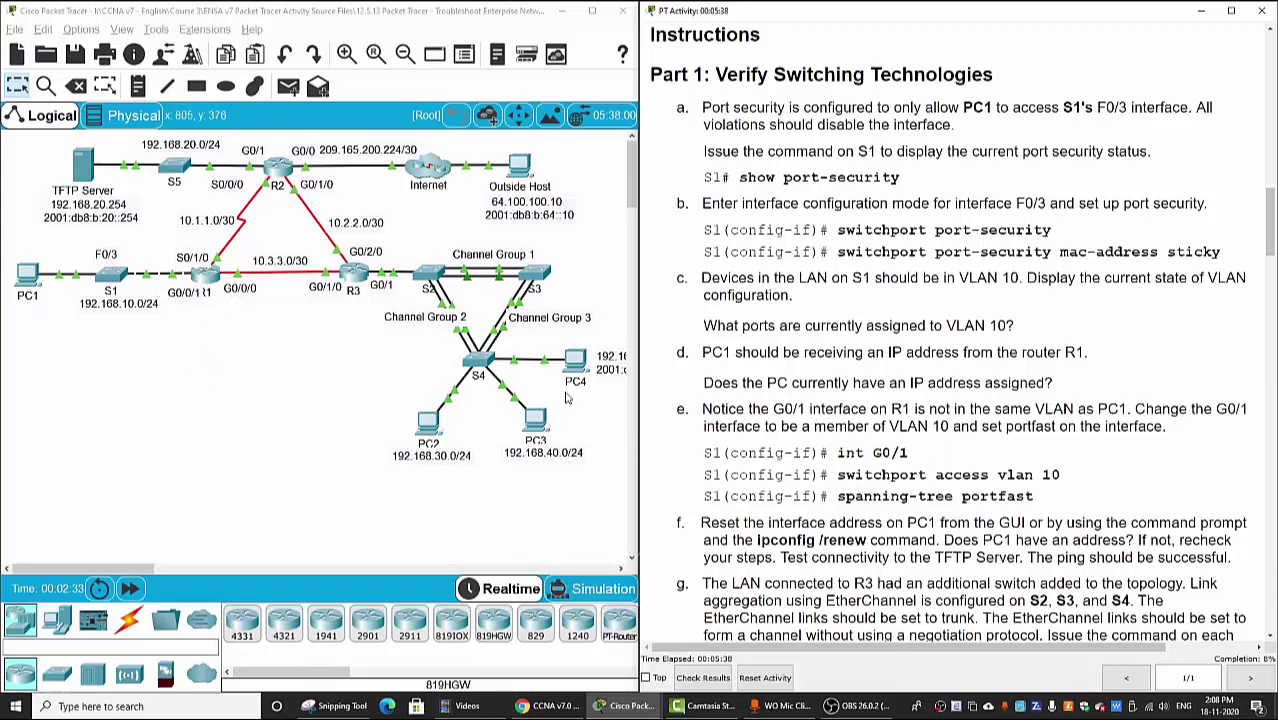
left_click(182, 393)
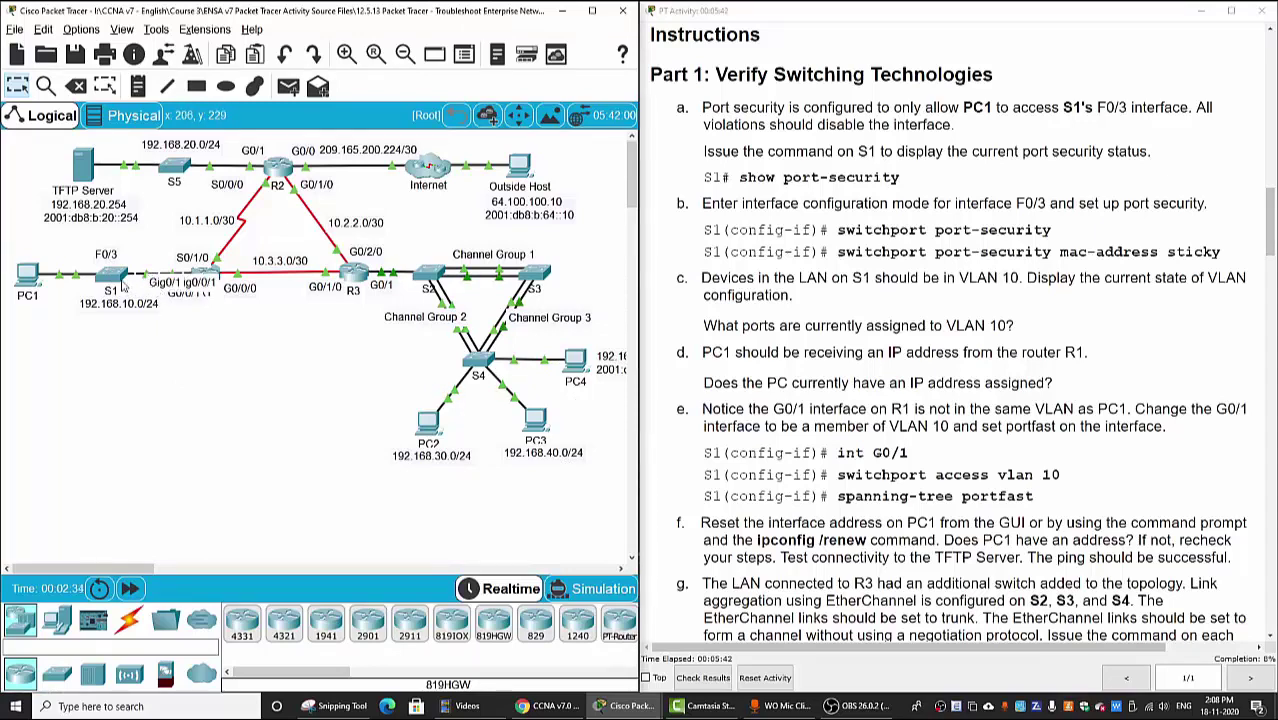
Step: On S1, set interface G0/1 to switchport access mode
left_click(116, 280)
key("Return")
key("Return")
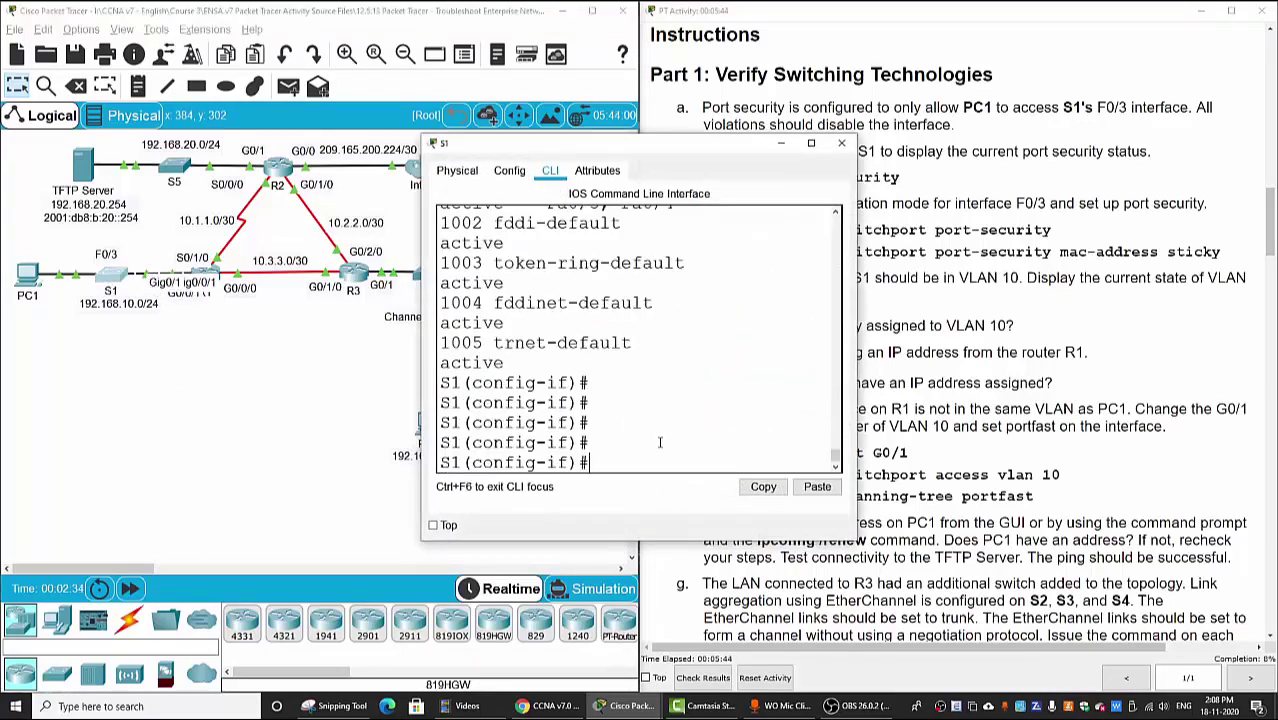
type("int g0/1")
key("Return")
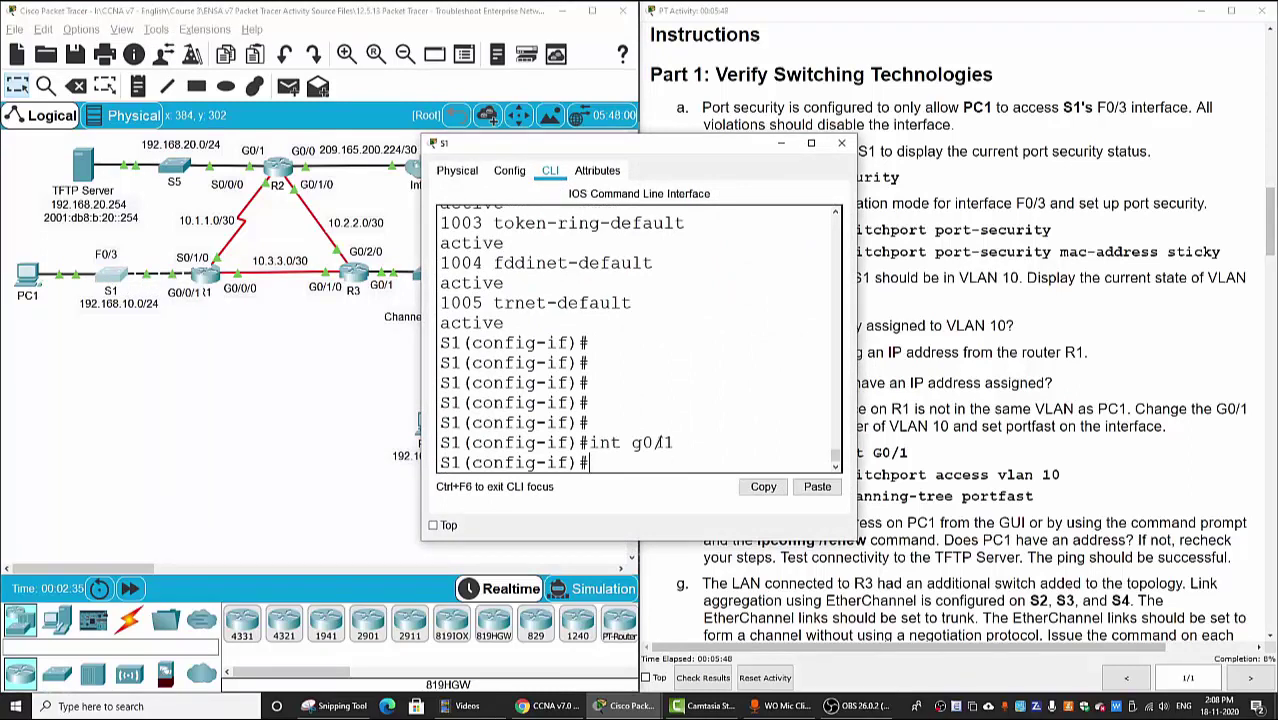
type("sw")
key("Tab")
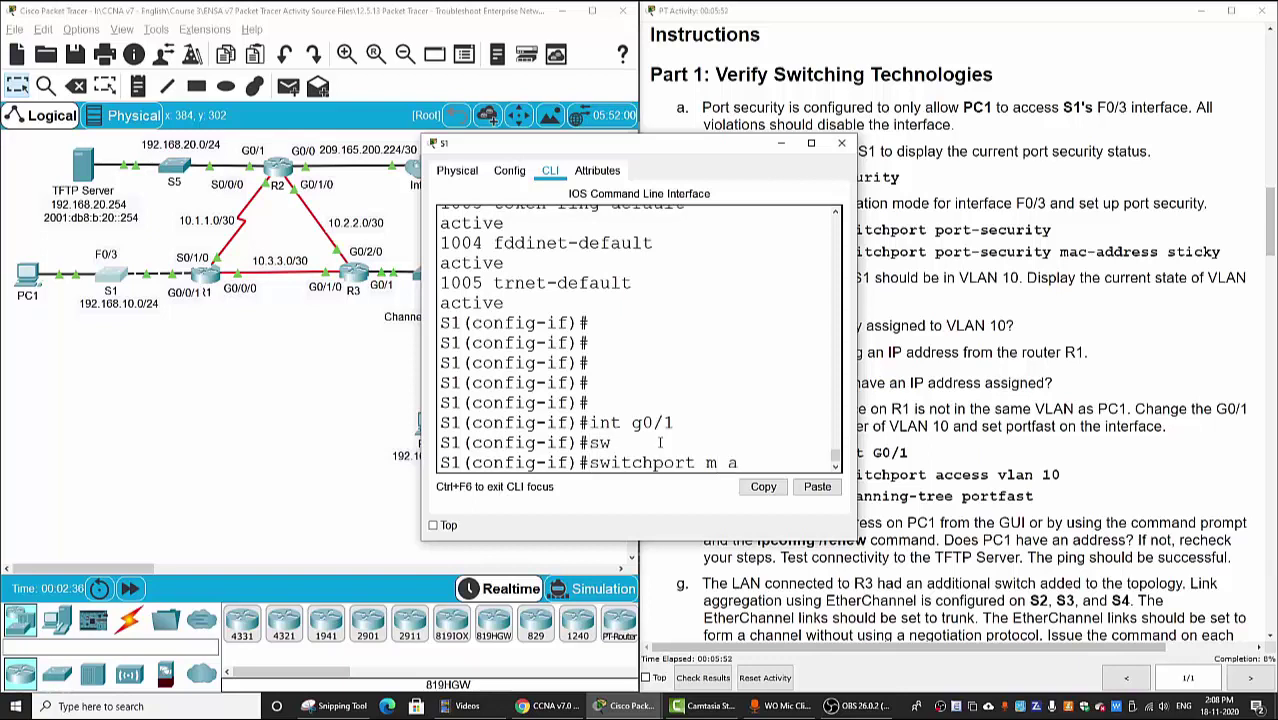
type("m acc")
key("Tab")
key("Return")
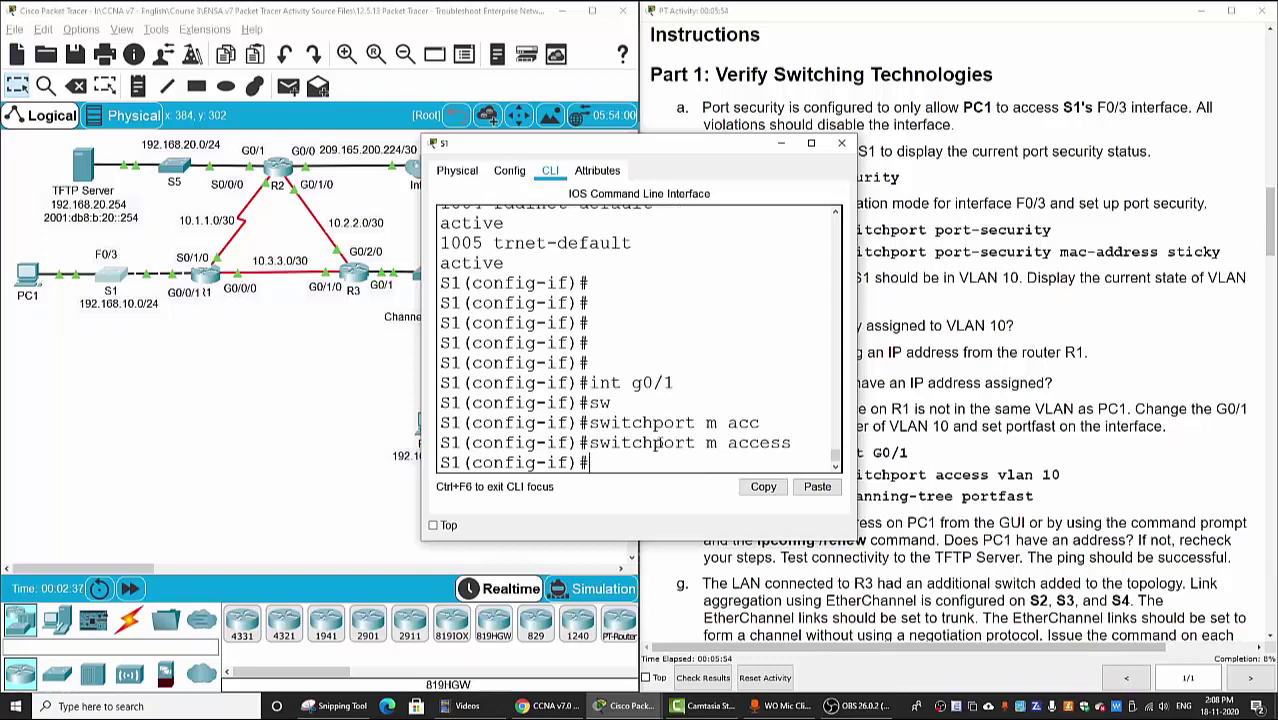
Step: Assign G0/1 to access VLAN 10
type("sw")
key("Tab")
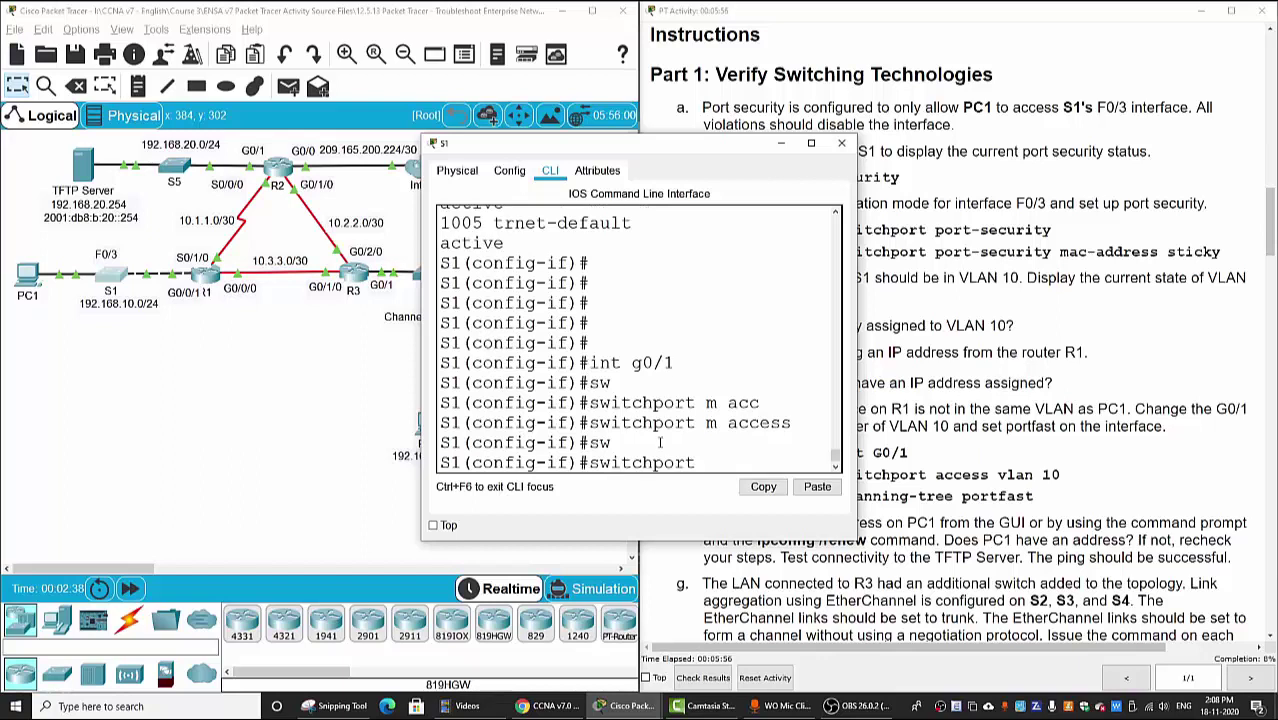
type("acc")
key("Tab")
type("vlan 10")
key("Return")
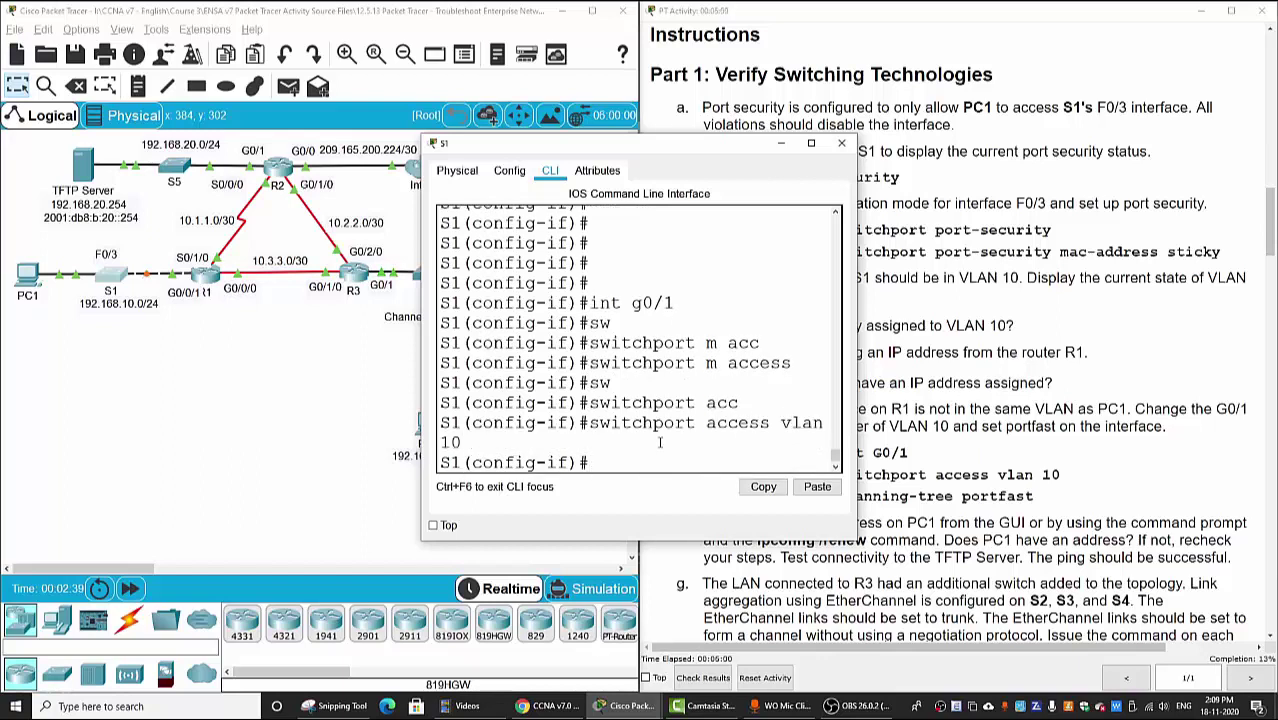
Step: Enable spanning-tree PortFast on S1's G0/1
left_click(1020, 388)
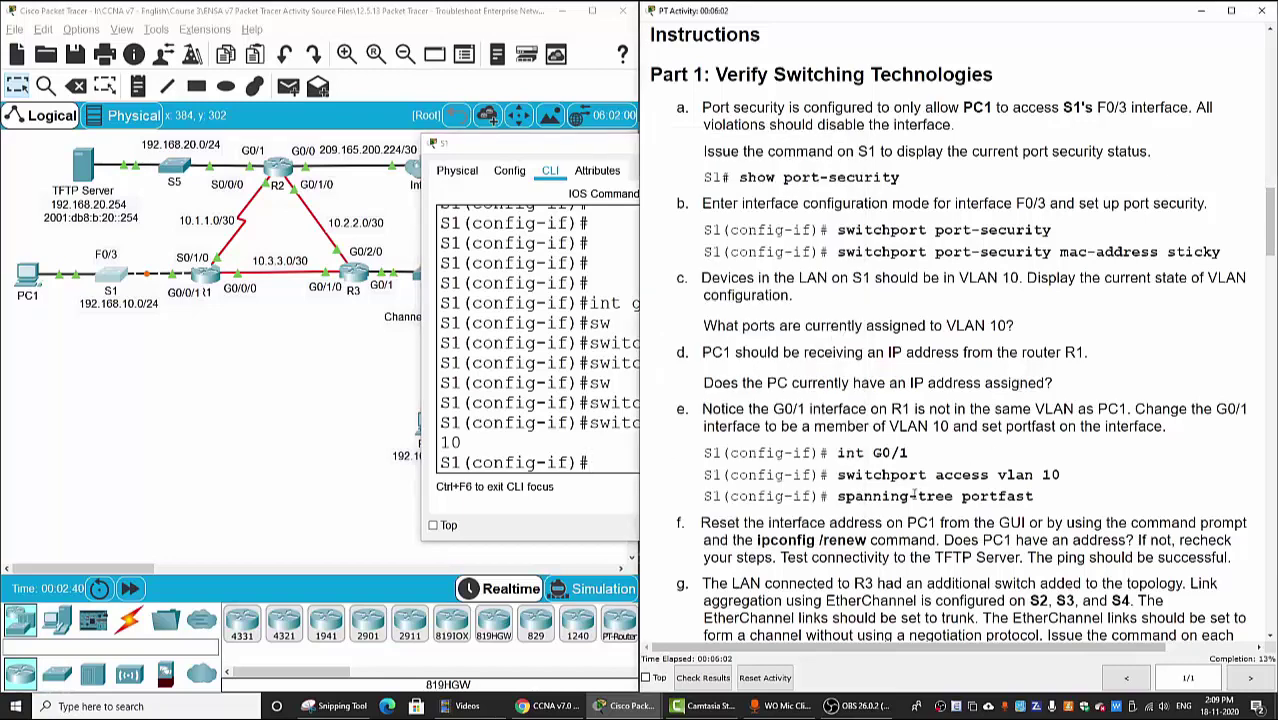
left_click(601, 463)
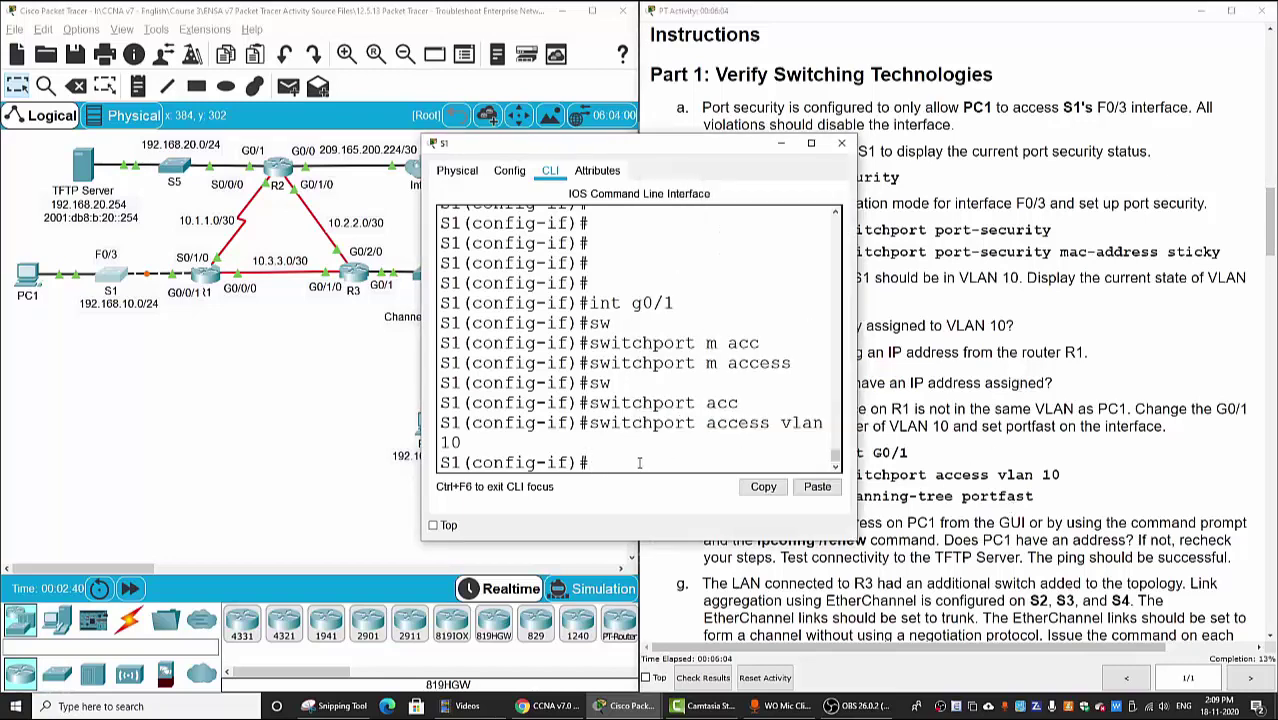
type("sp")
key("Tab")
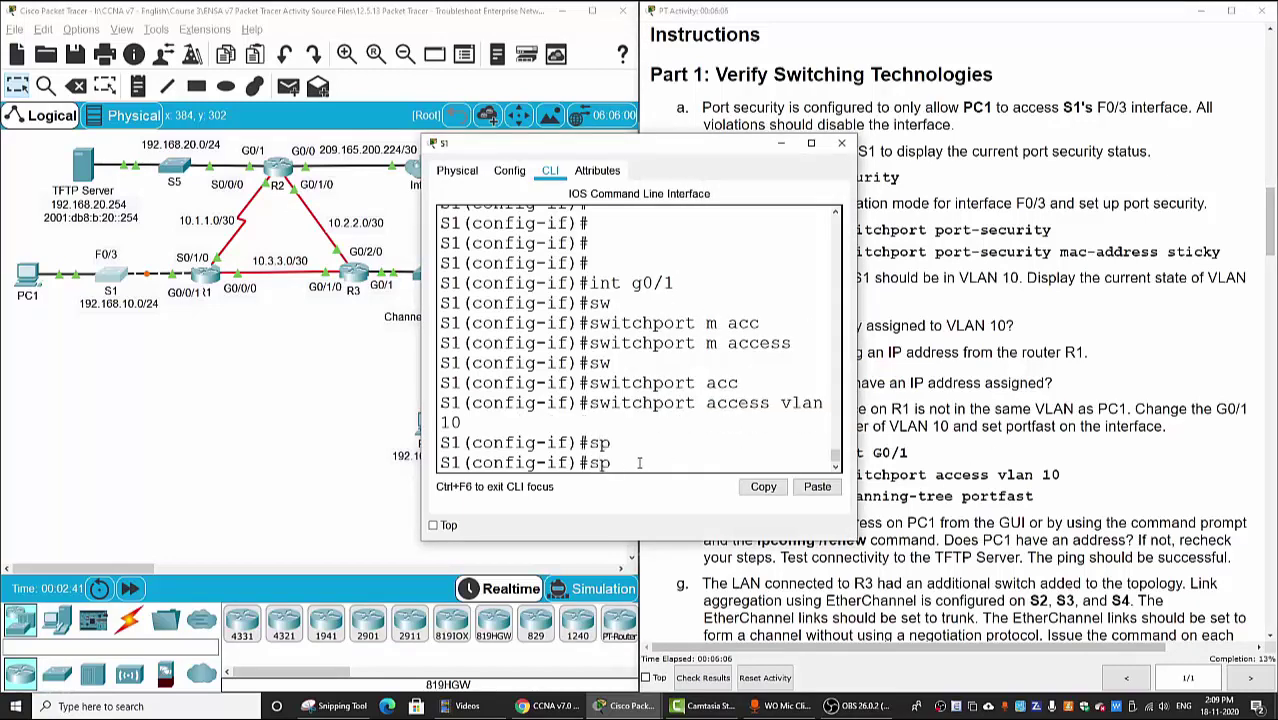
type("an")
key("Tab")
type("n")
key("Tab")
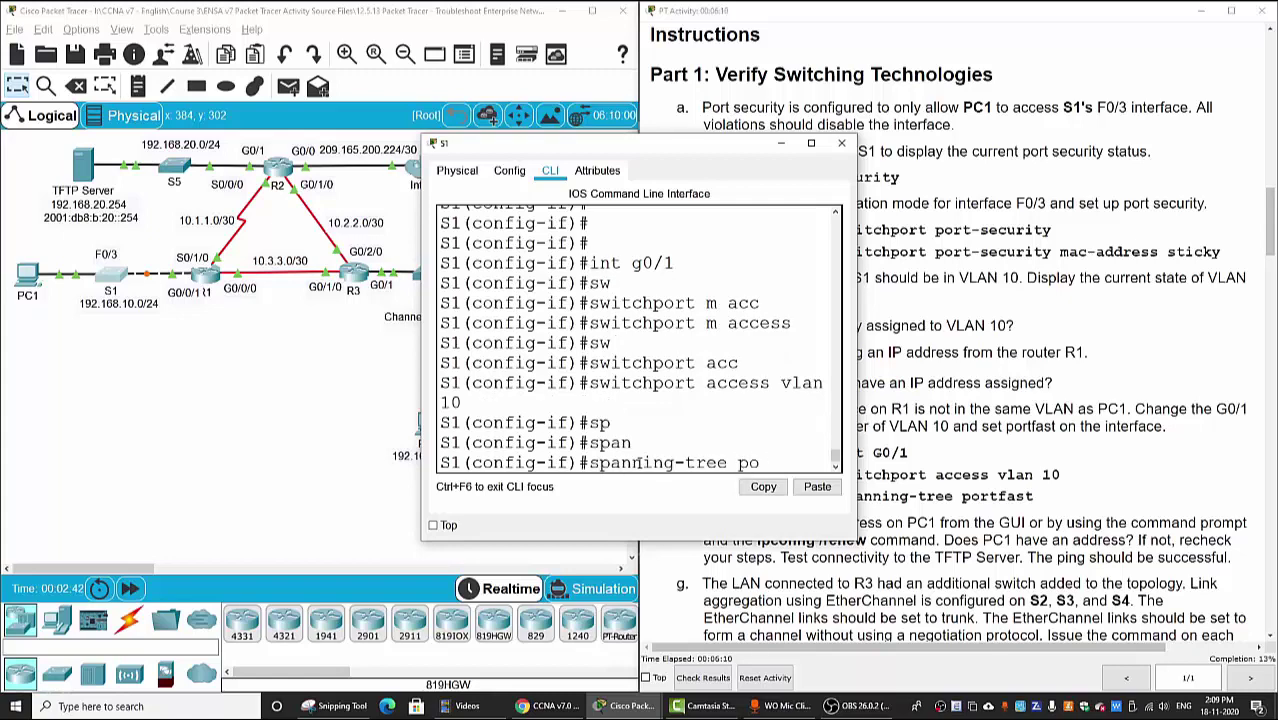
type("port")
key("Tab")
key("Return")
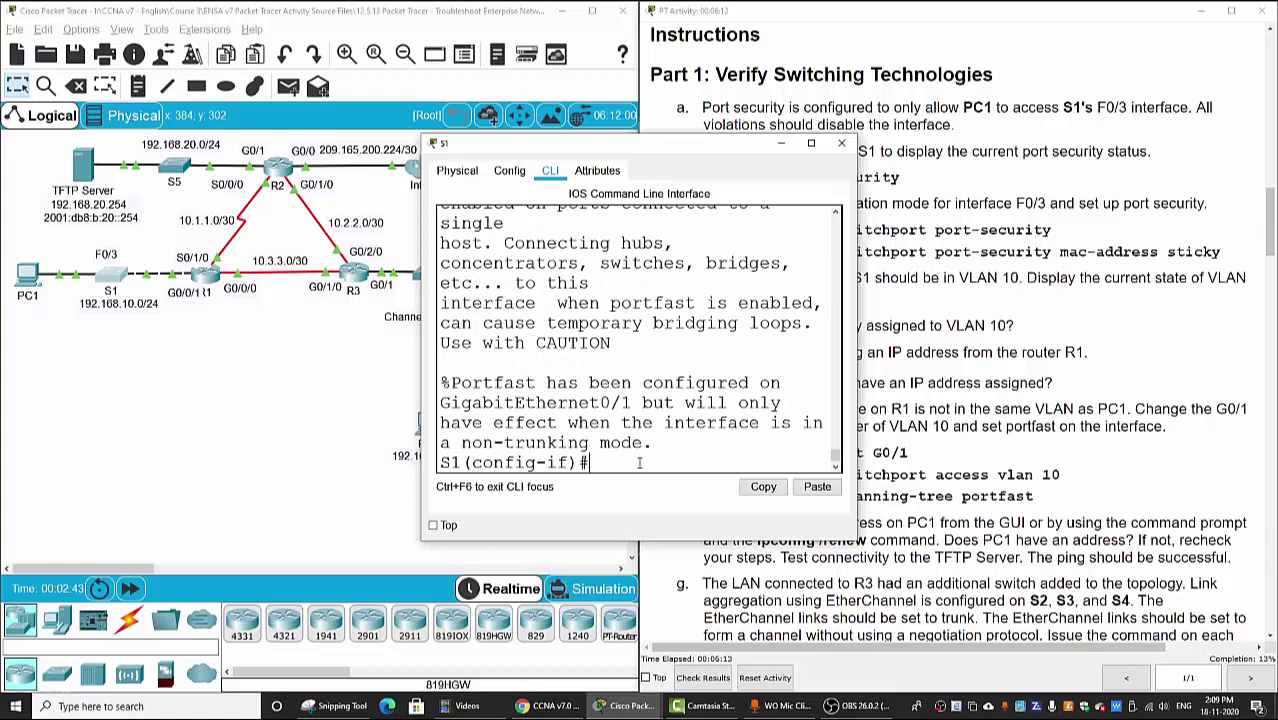
left_click(1010, 455)
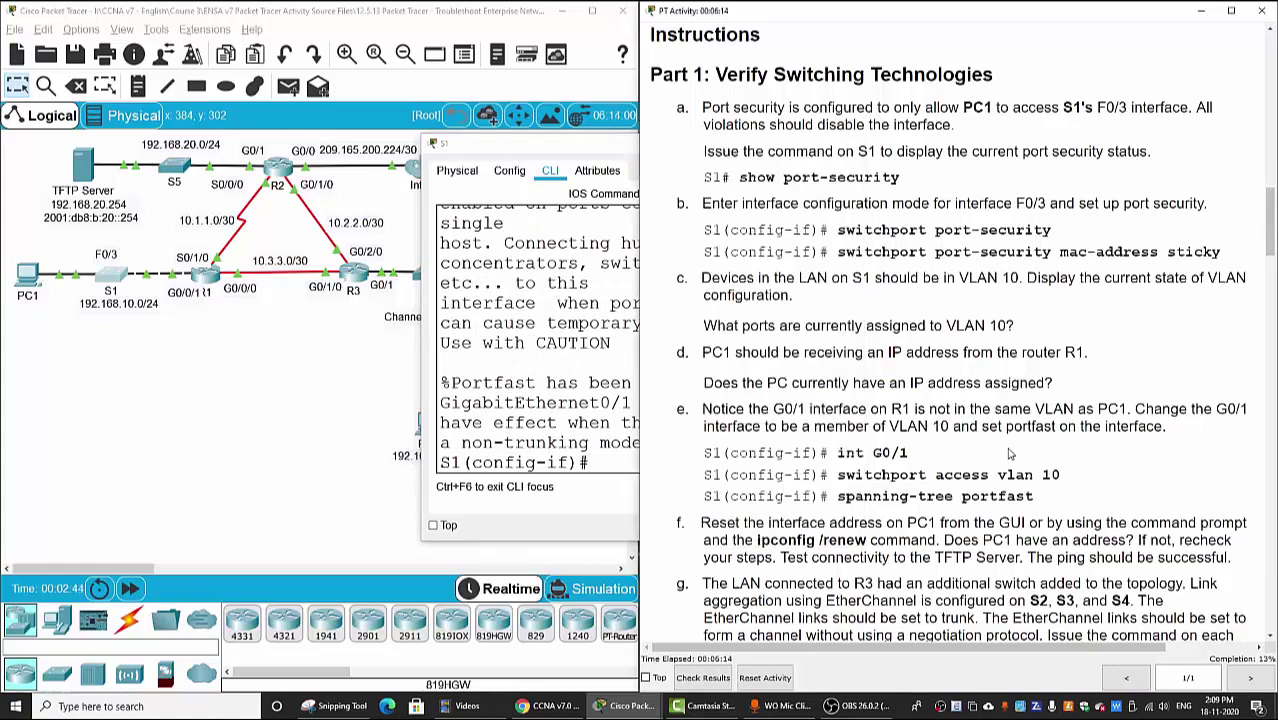
scroll(1010, 455, "down", 3)
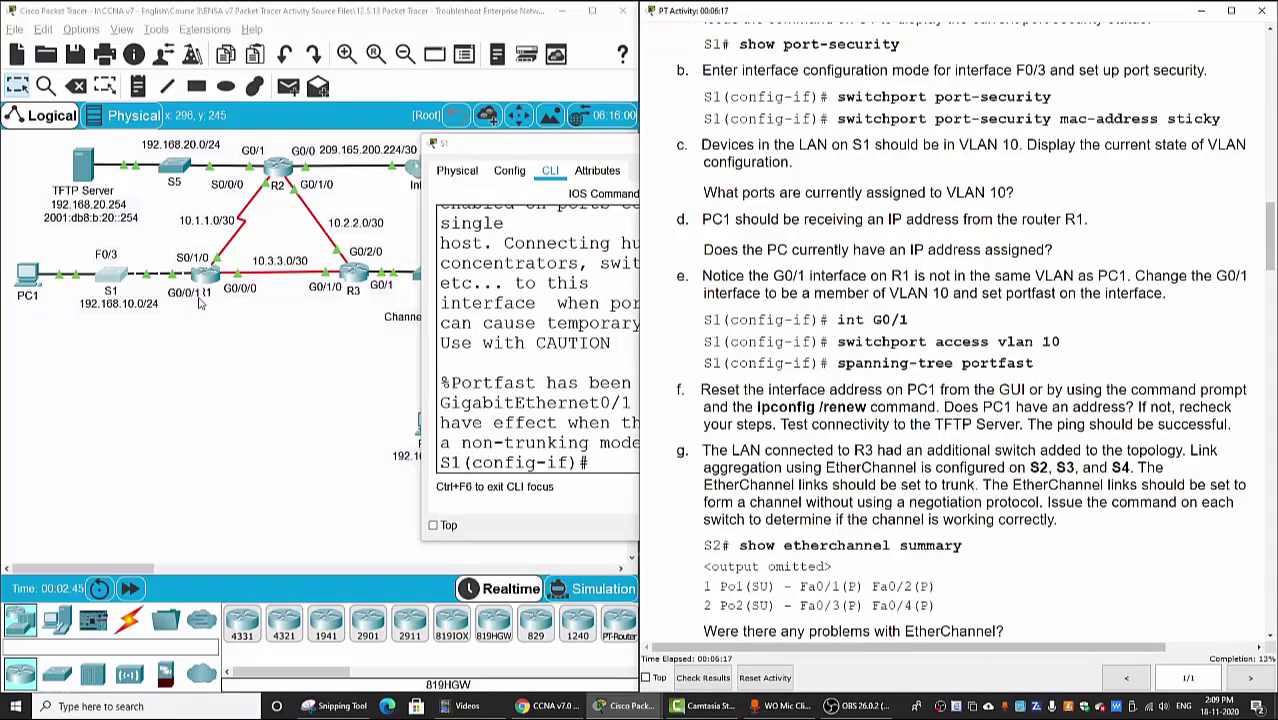
Step: Renew PC1's DHCP lease, getting 192.168.10.10, mask 255.255.255.0, gateway 192.168.10.1
left_click(178, 372)
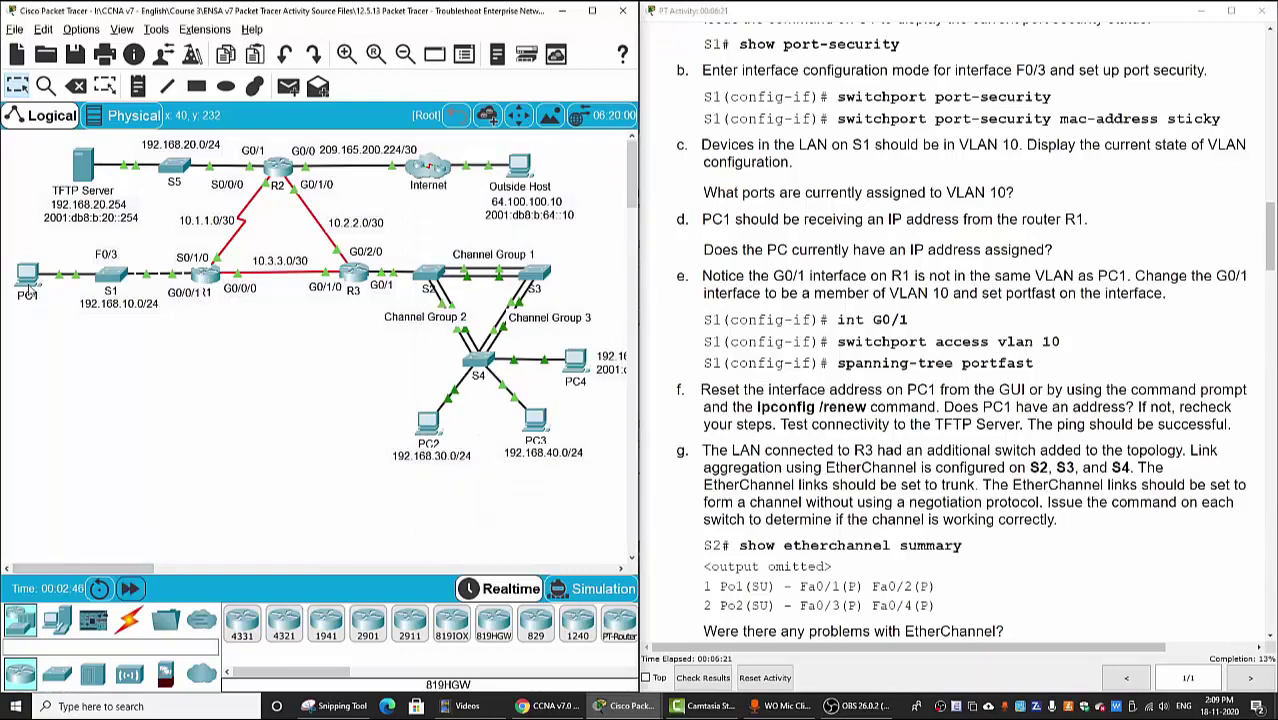
left_click(32, 280)
left_click(498, 236)
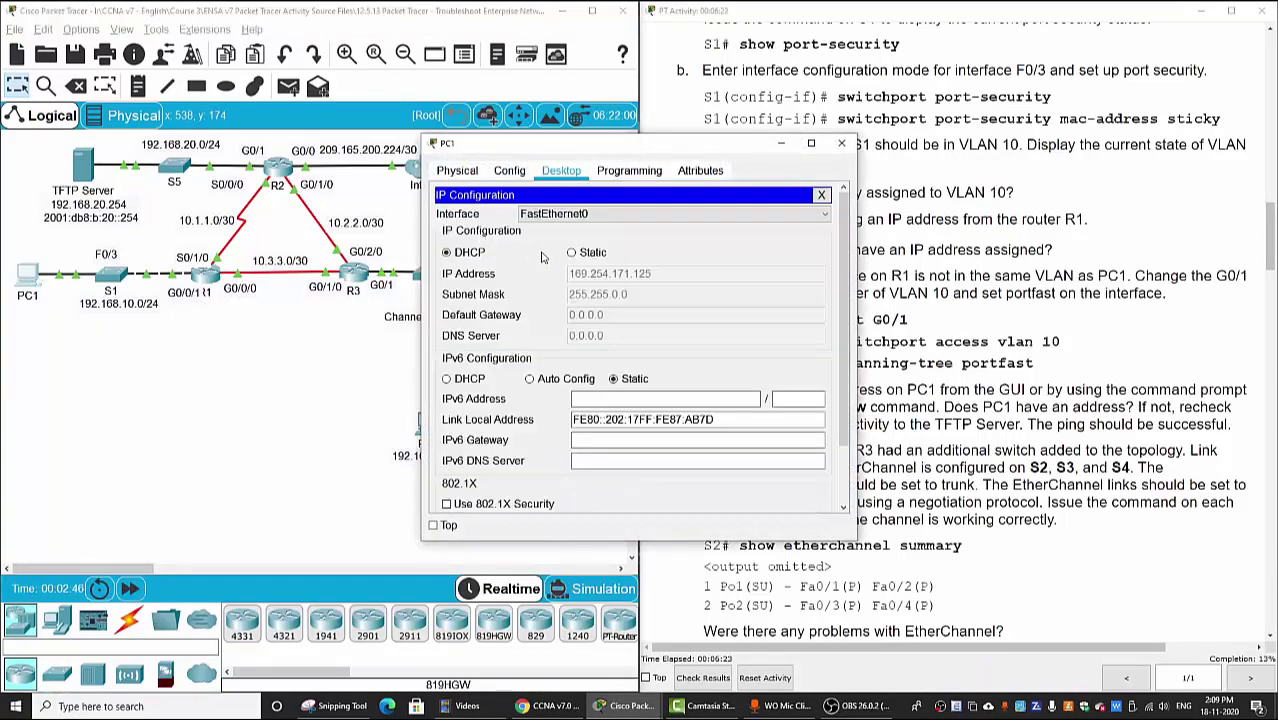
left_click(571, 252)
left_click(474, 254)
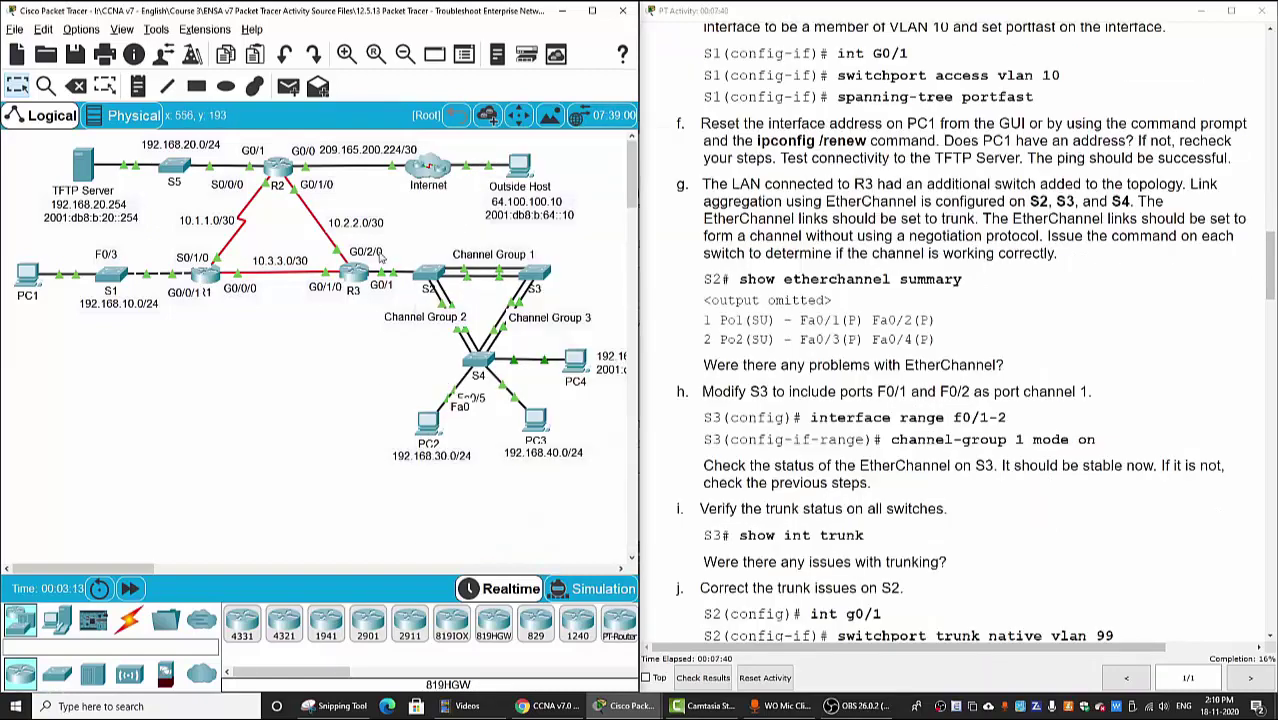
scroll(660, 330, "down", 1)
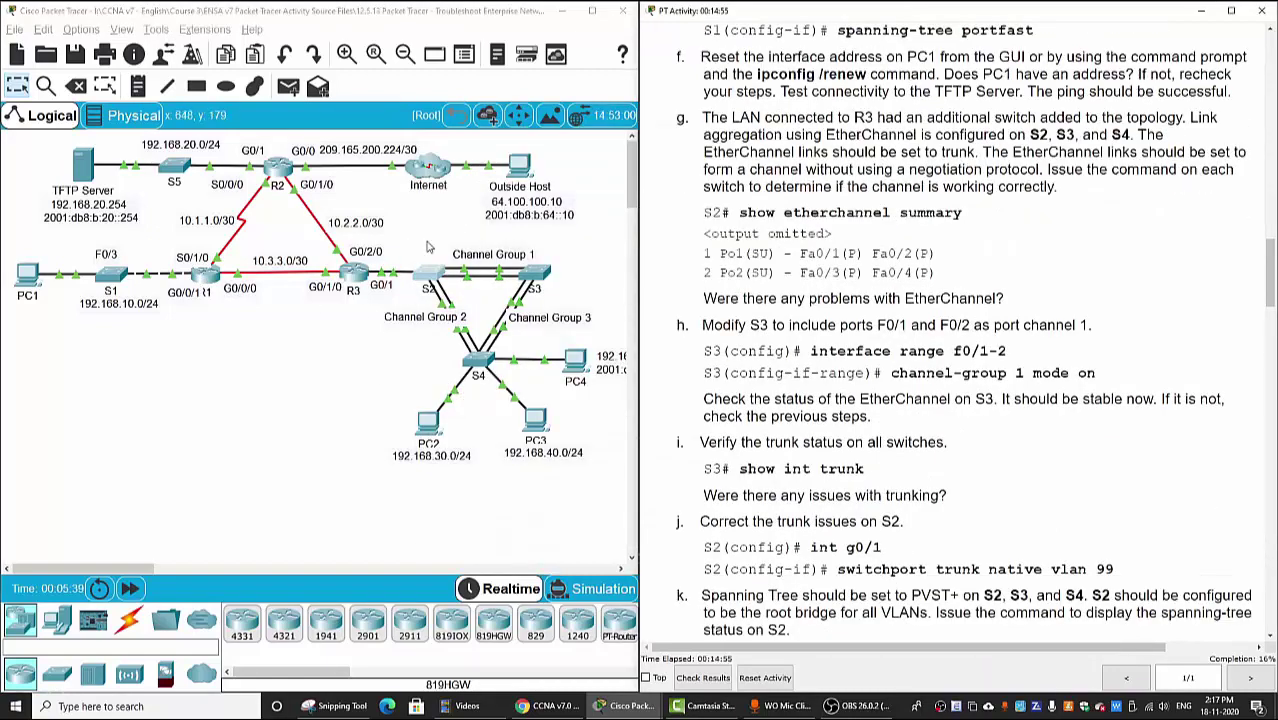
left_click_drag(411, 237, 578, 506)
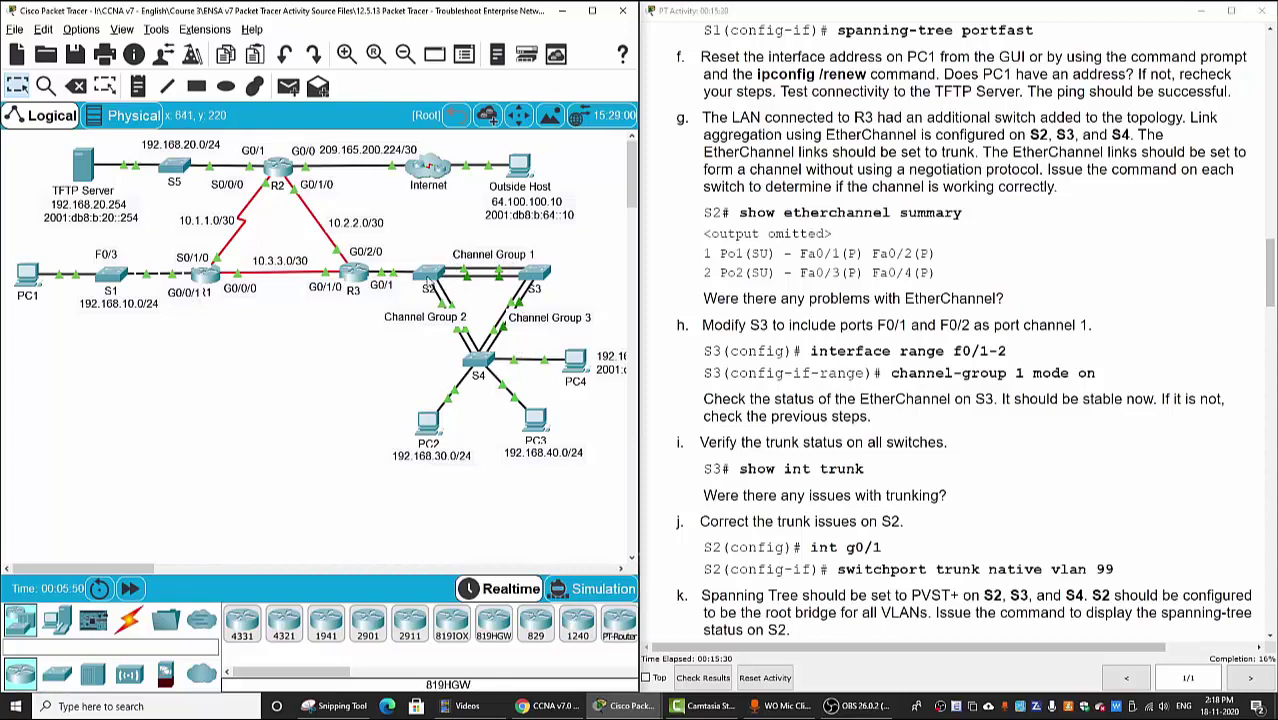
Step: Open S2's console full screen and run the pending switchport trunk command
left_click(428, 278)
scroll(884, 447, "down", 3)
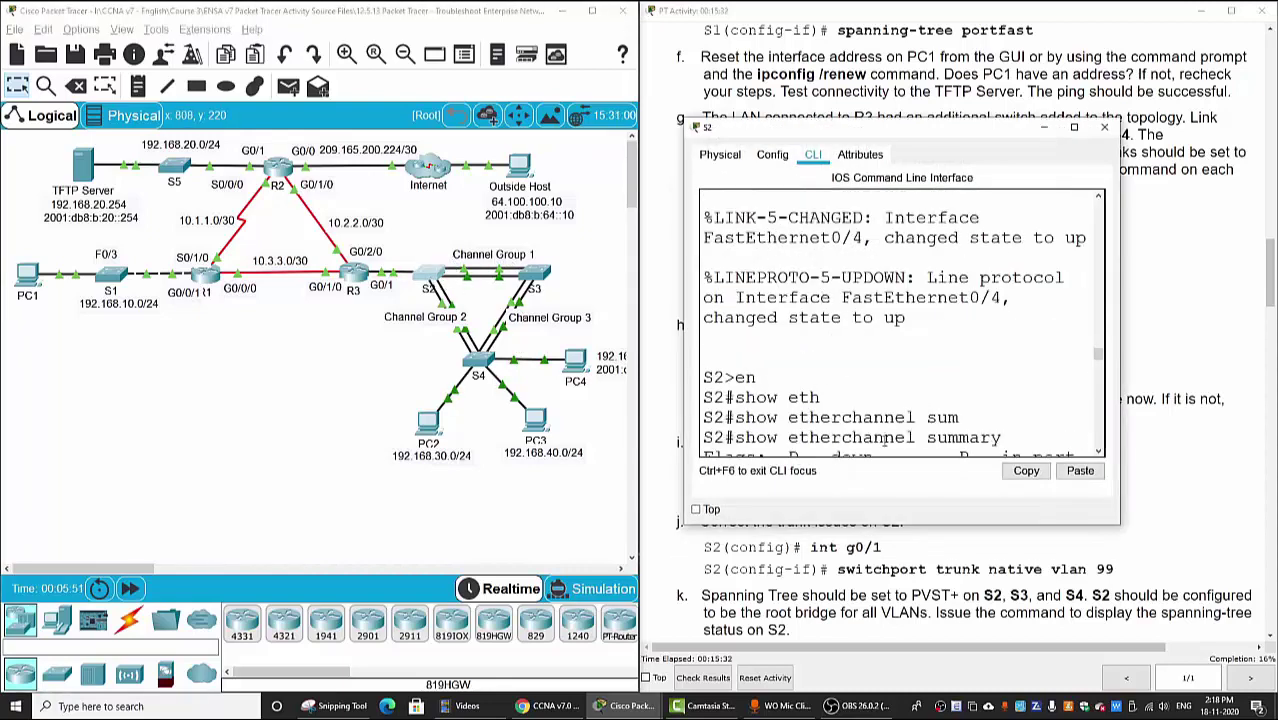
scroll(884, 447, "down", 10)
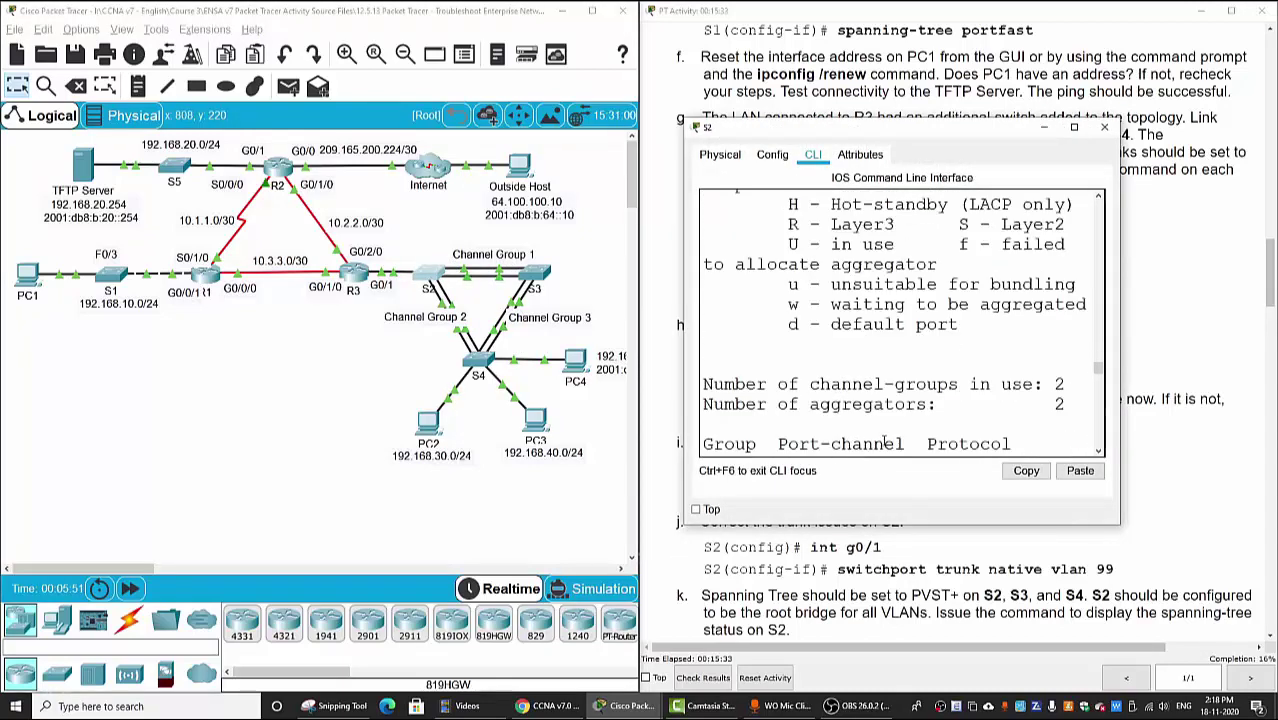
left_click(1077, 127)
left_click_drag(363, 619, 160, 614)
key("Return")
key("Return")
key("Return")
key("Return")
key("Return")
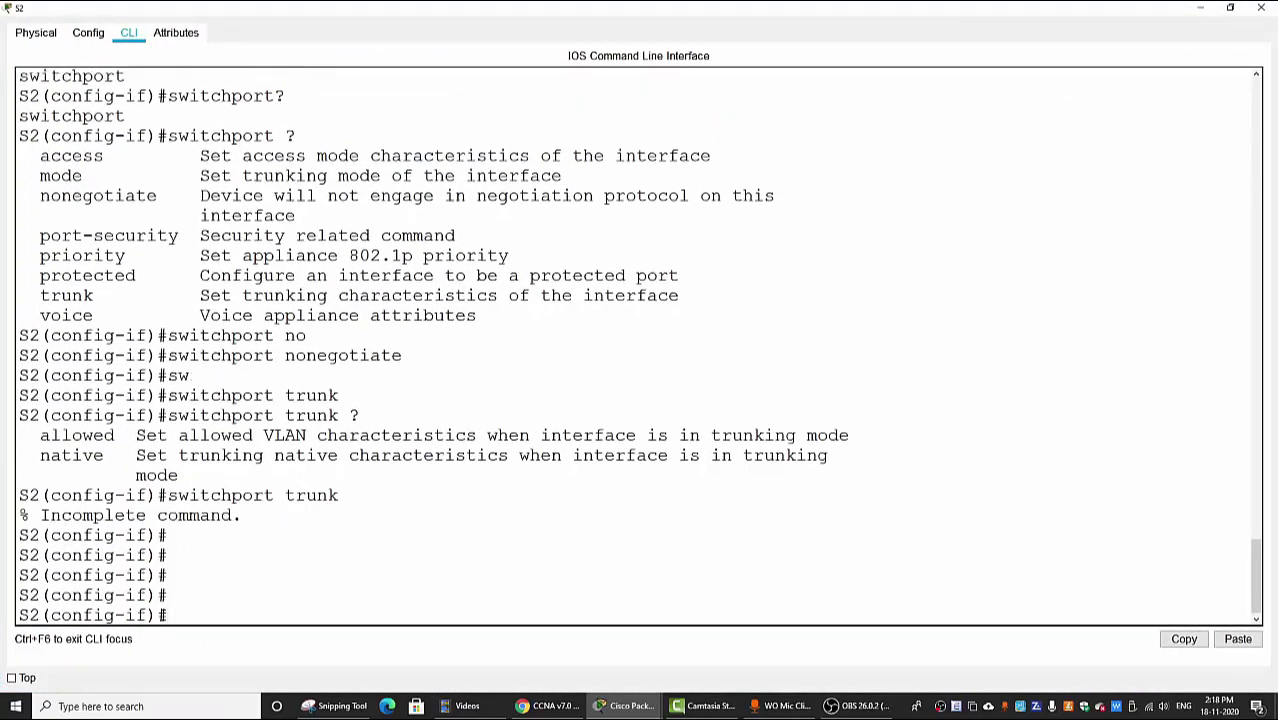
Step: Exit configuration mode and verify Po1 and Po2 in use with show etherchannel summary
key("ctrl+z")
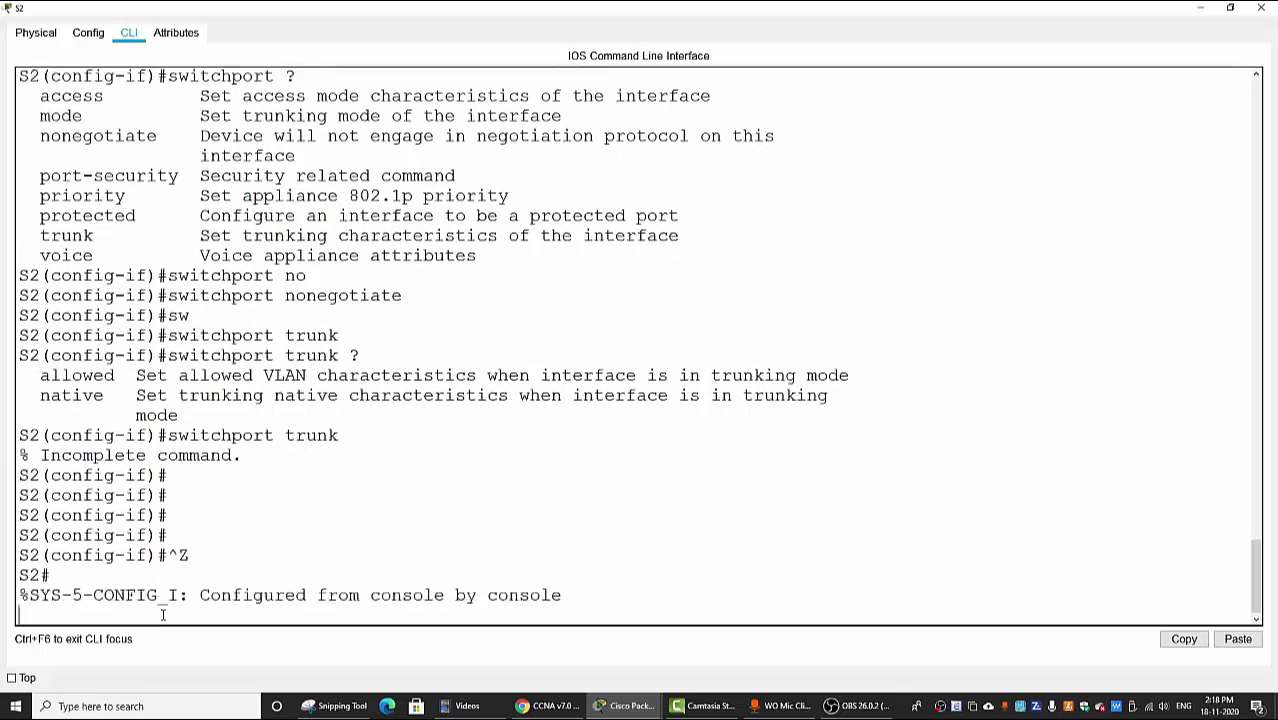
key("Return")
key("Return")
key("Return")
type("show")
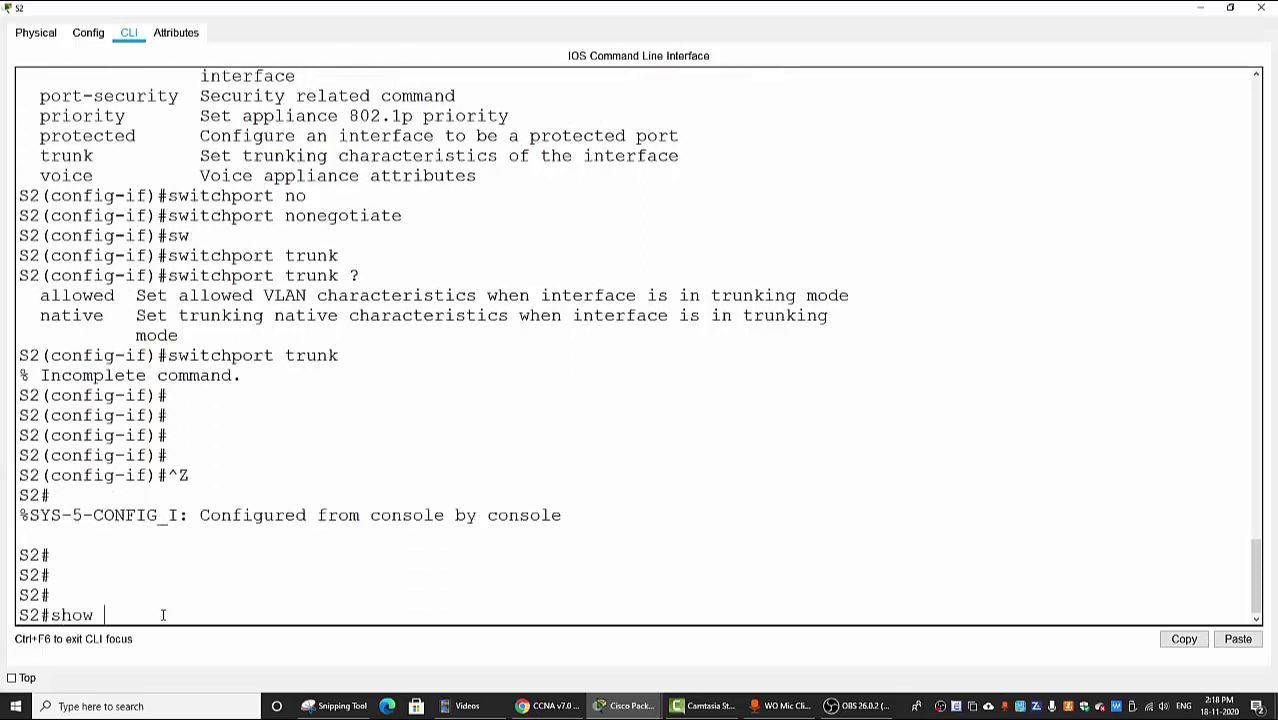
type(" eth sum")
key("Return")
key("Return")
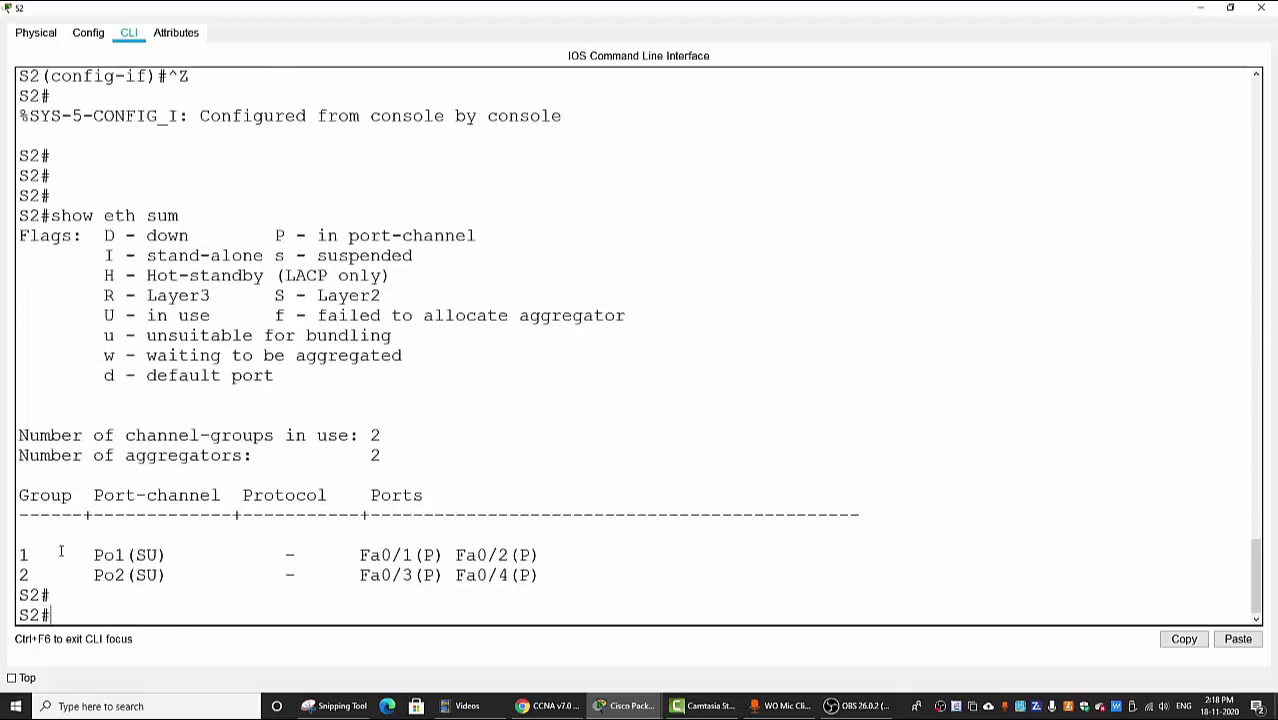
left_click_drag(84, 556, 566, 570)
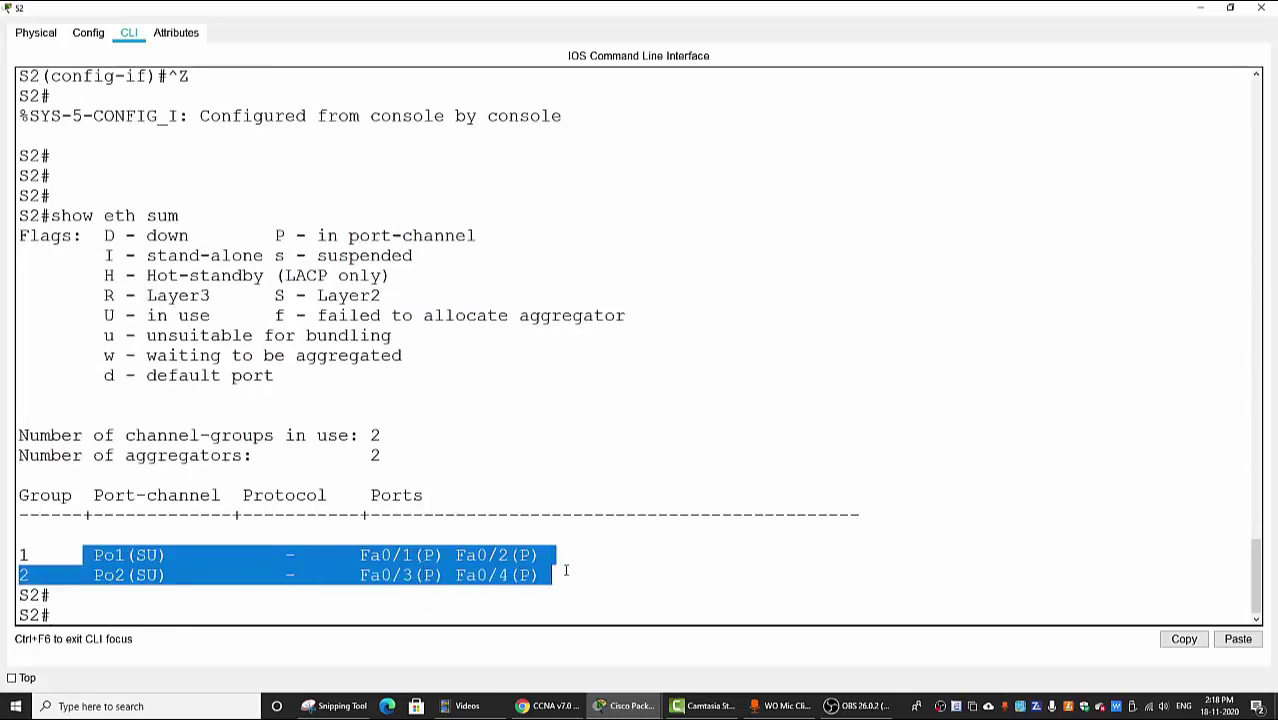
left_click(1259, 7)
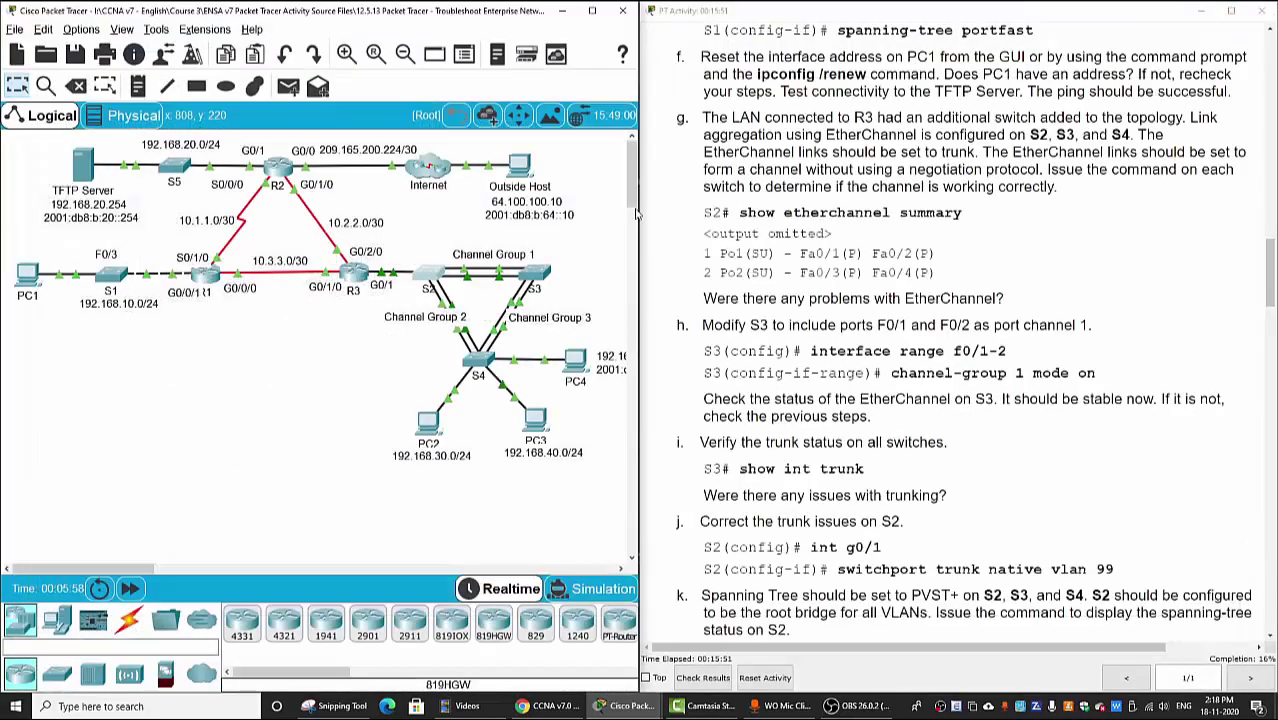
Step: Run show etherchannel summary on S3 and note Po1 is down (SD)
left_click(547, 277)
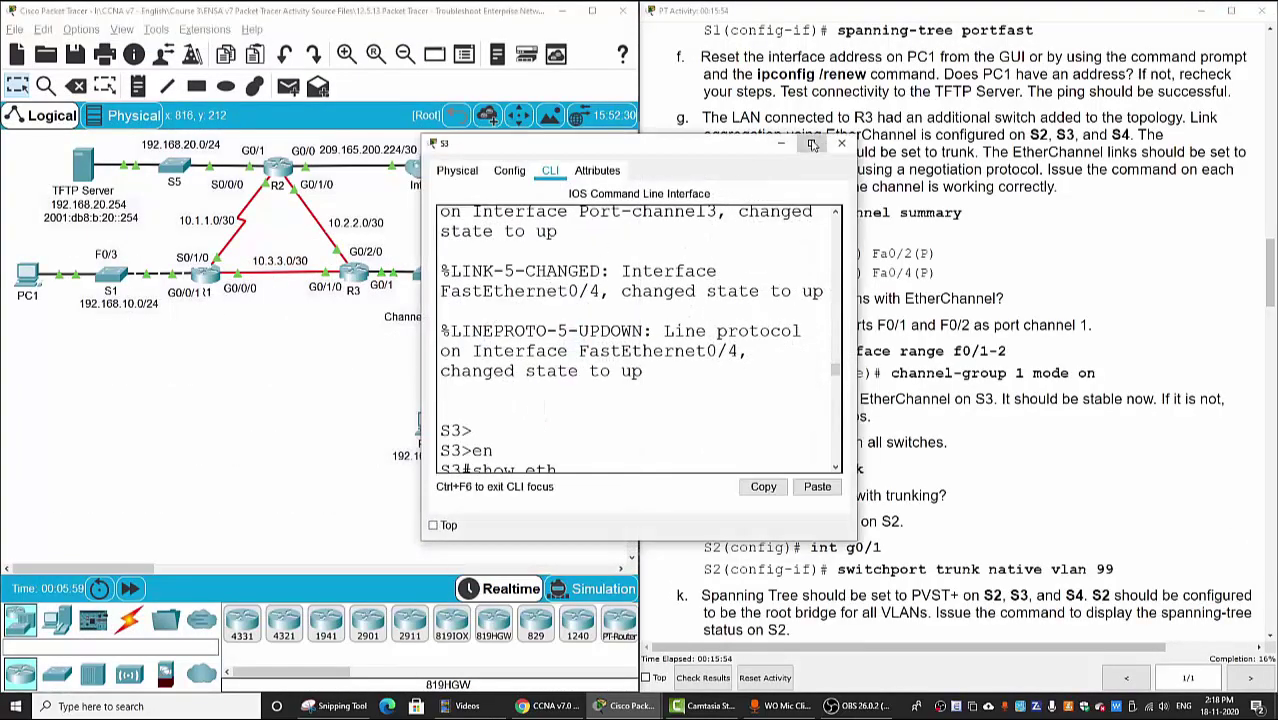
key("Return")
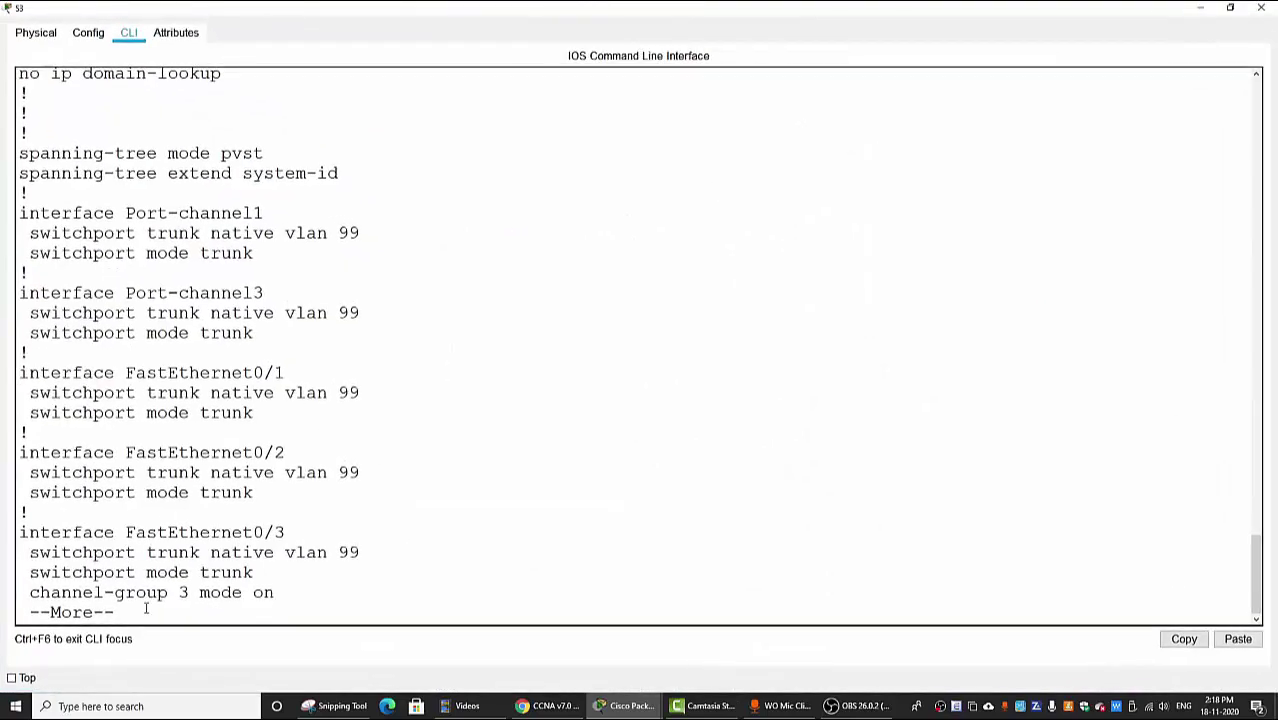
key("q")
key("Return")
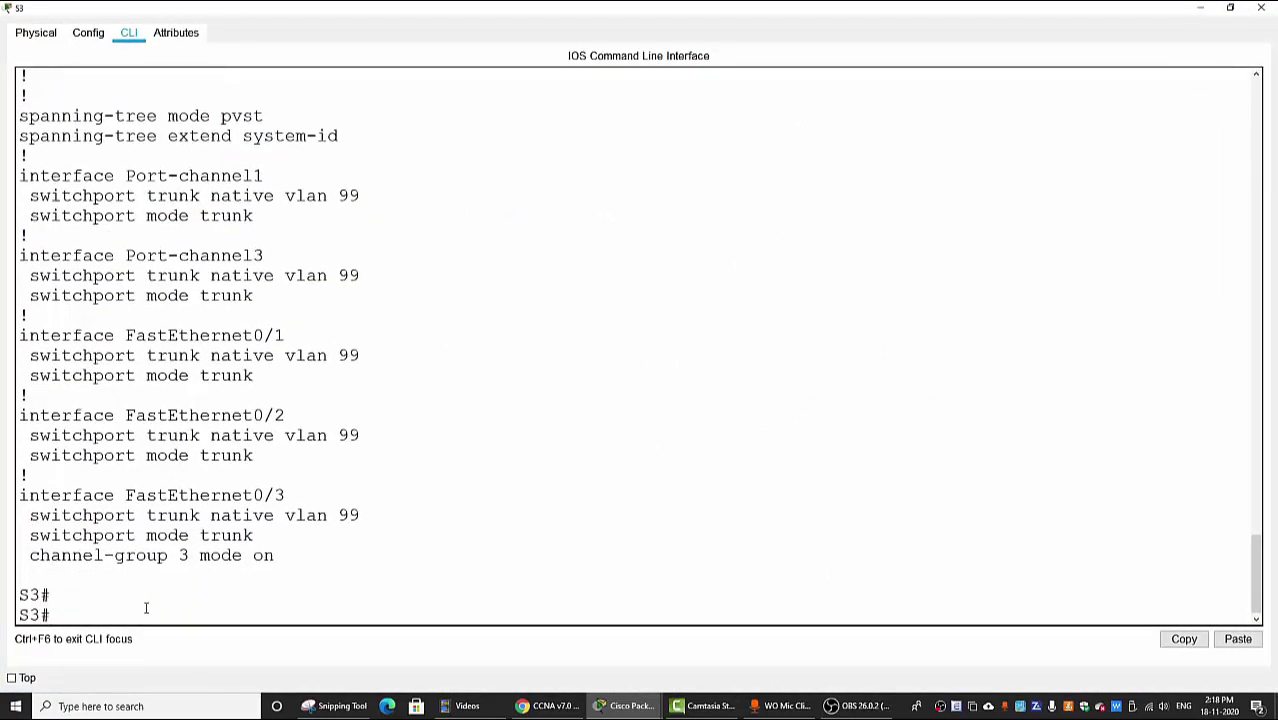
type("sho eth sum")
key("Return")
key("Return")
key("Return")
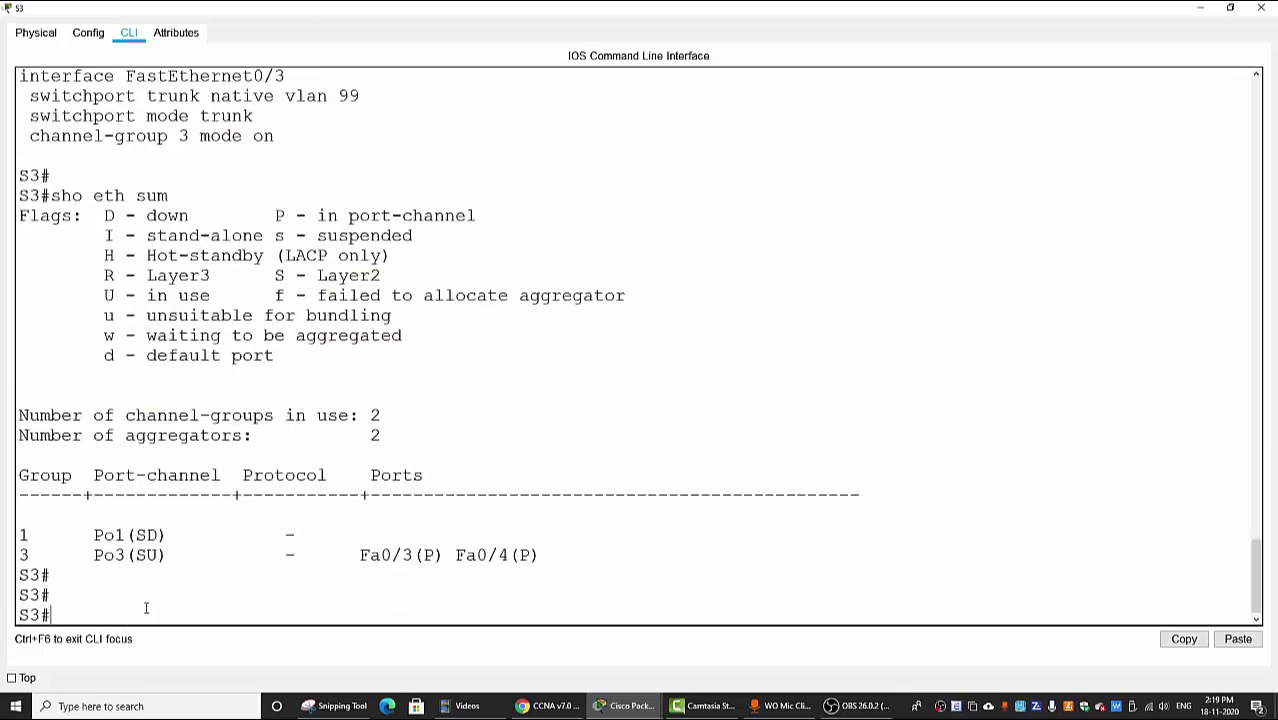
left_click_drag(95, 530, 426, 529)
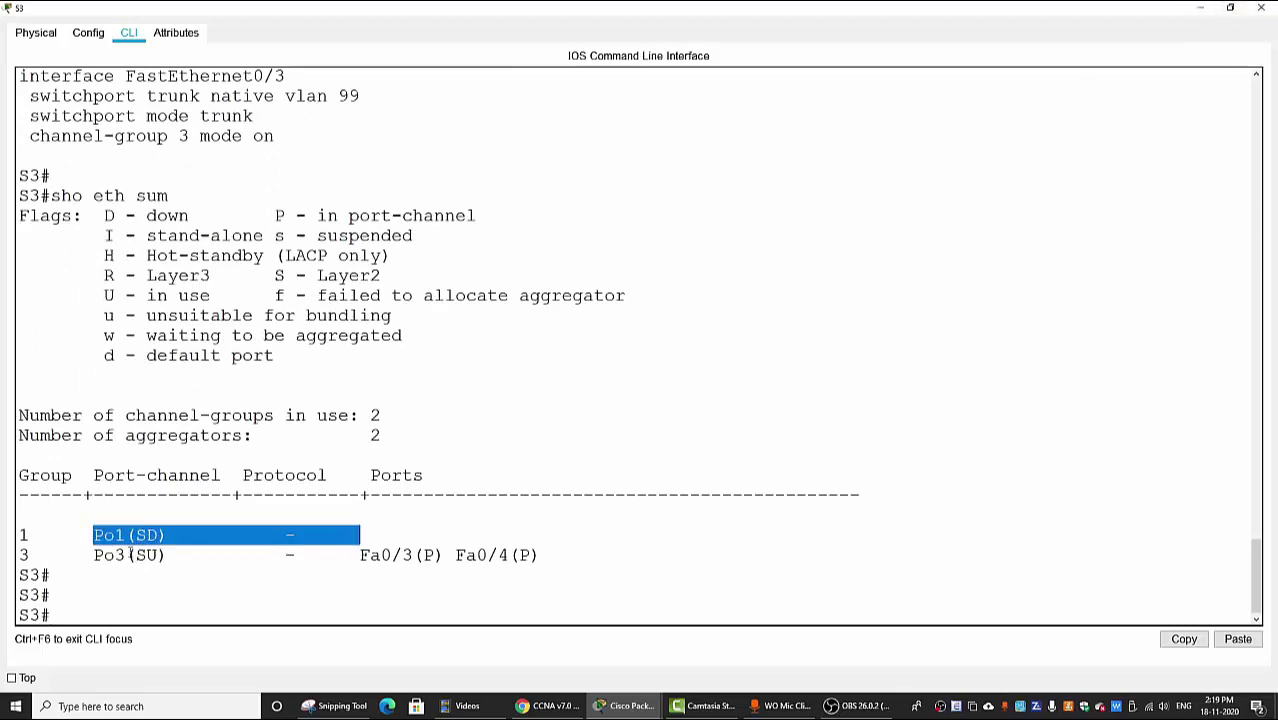
left_click(112, 537)
left_click_drag(94, 535, 171, 535)
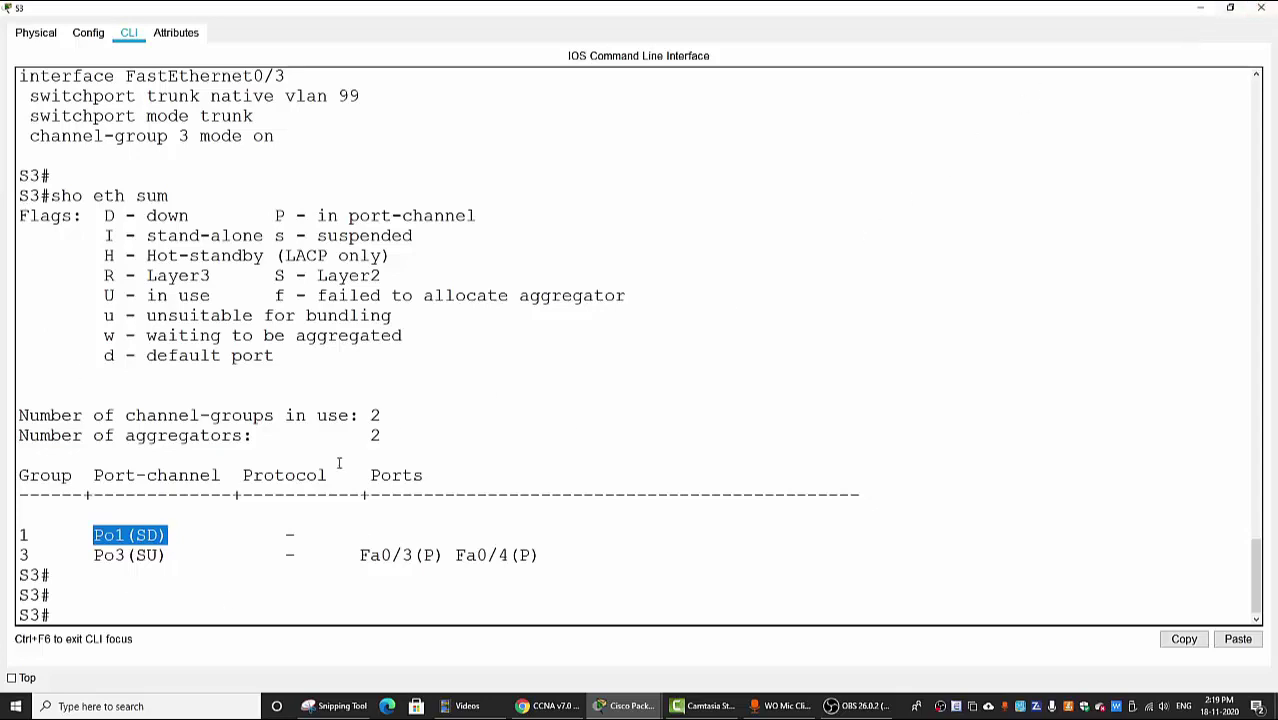
left_click(96, 606)
Step: Display S3's running configuration and review Port-channel1's configuration lines
type("show run")
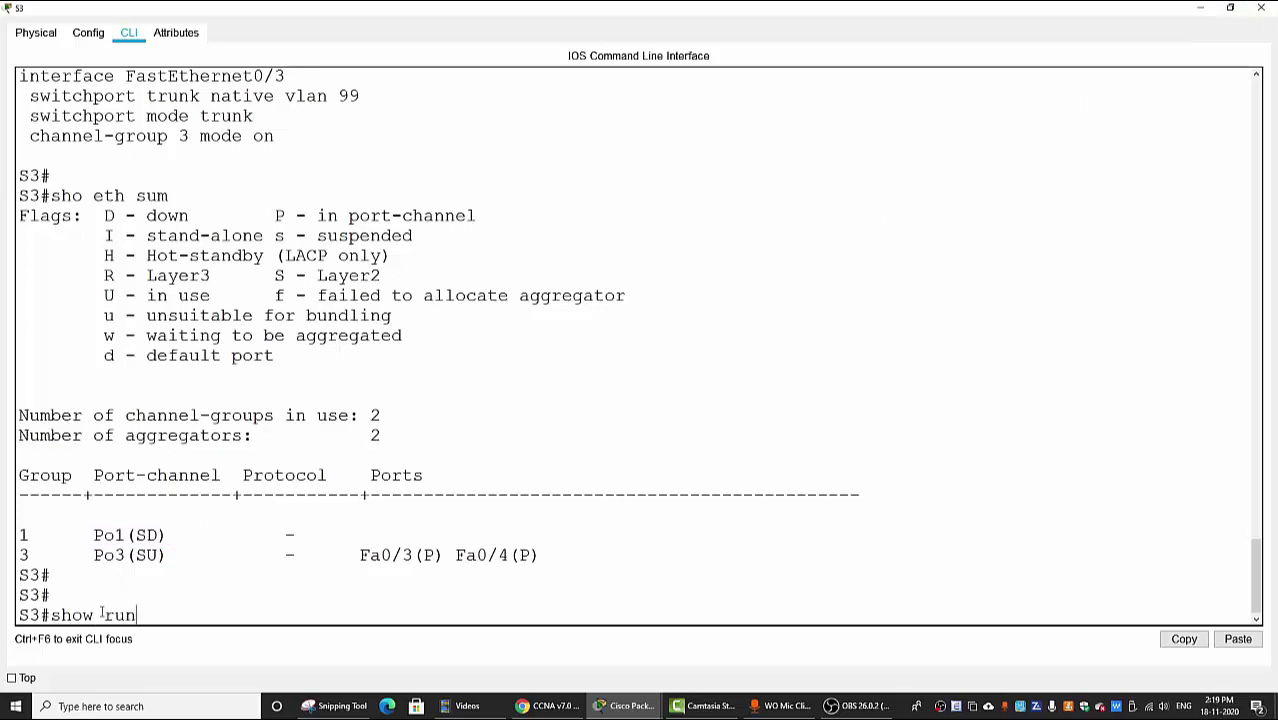
key("Return")
key("Return")
key("Return")
key("Return")
key("Return")
key("Return")
key("Return")
key("Return")
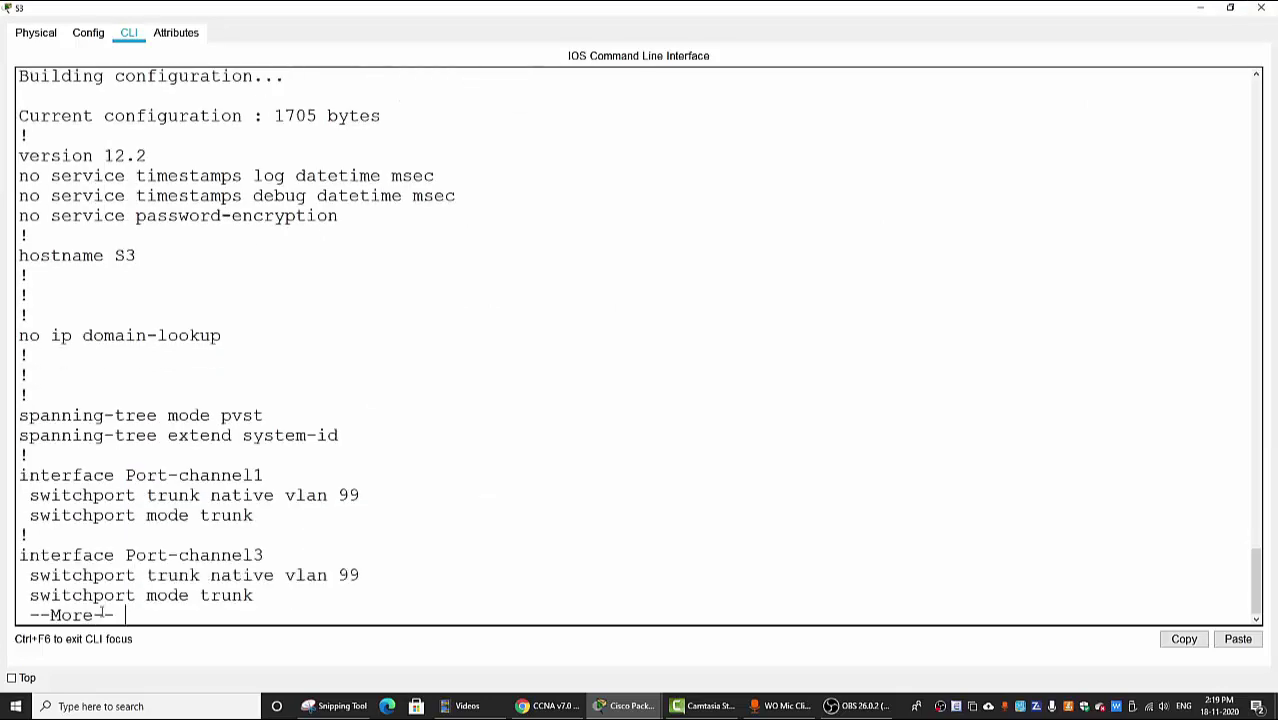
left_click_drag(170, 435, 374, 470)
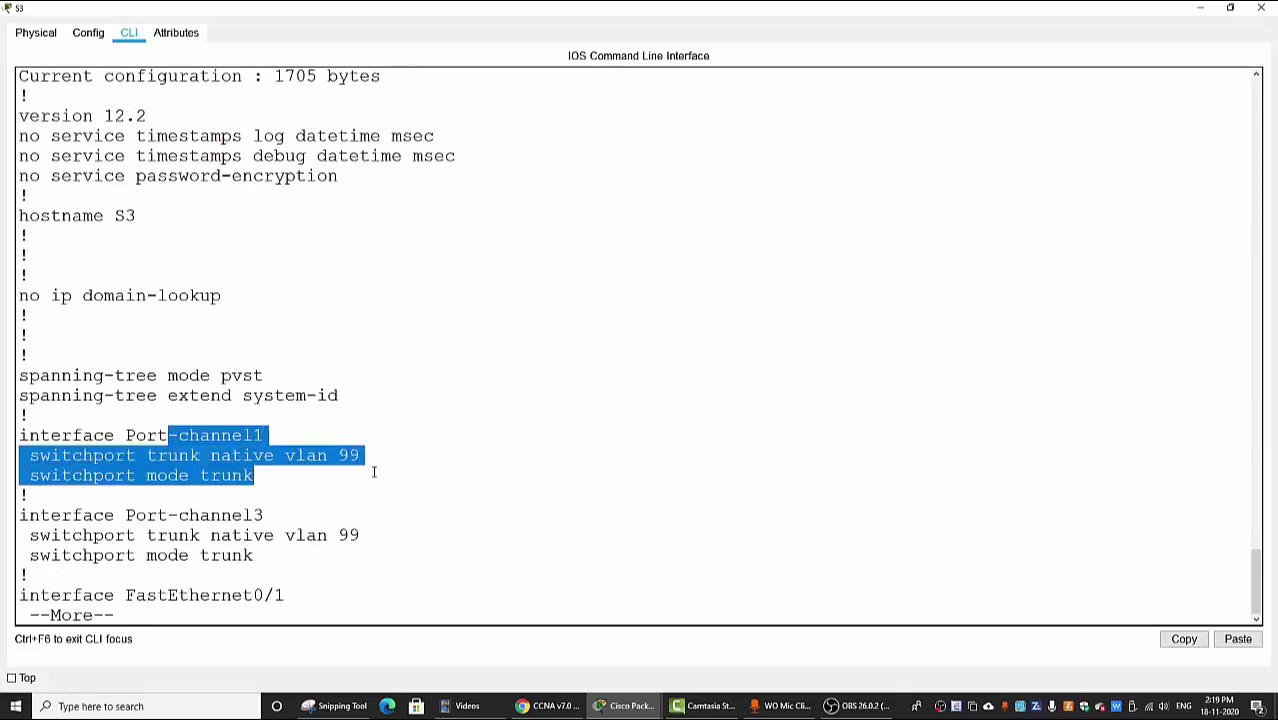
left_click(374, 471)
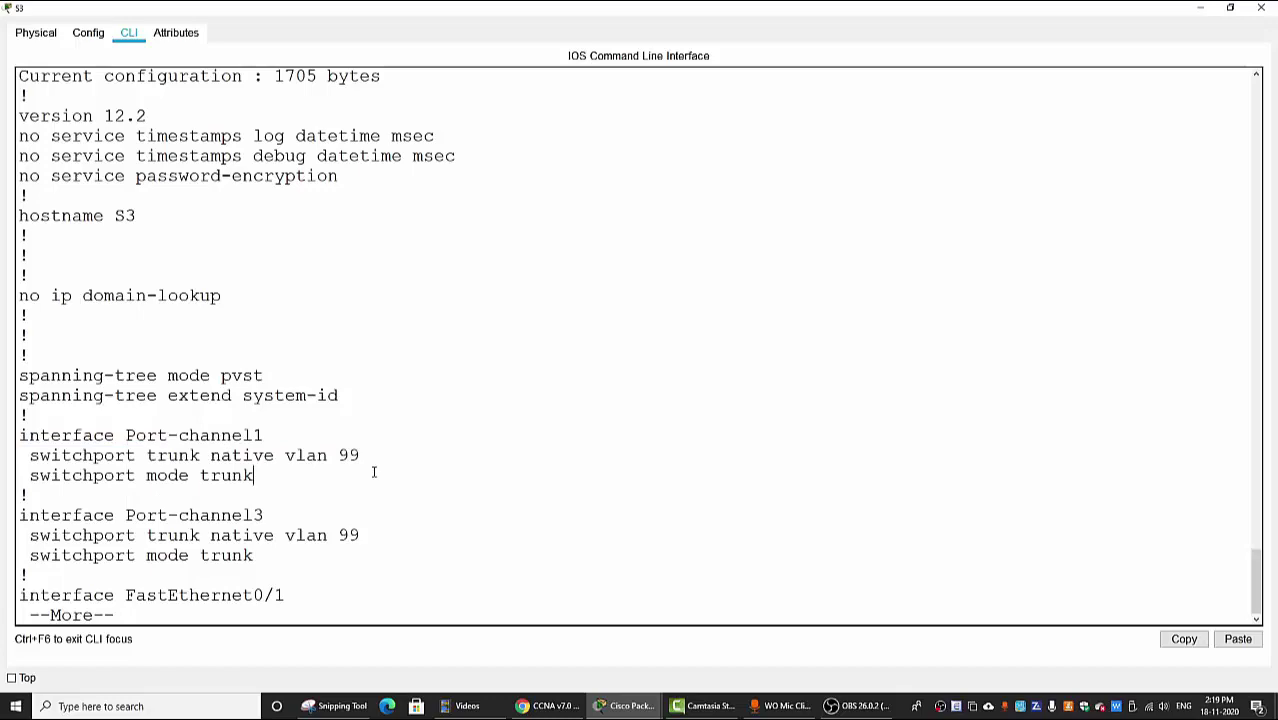
left_click(1200, 8)
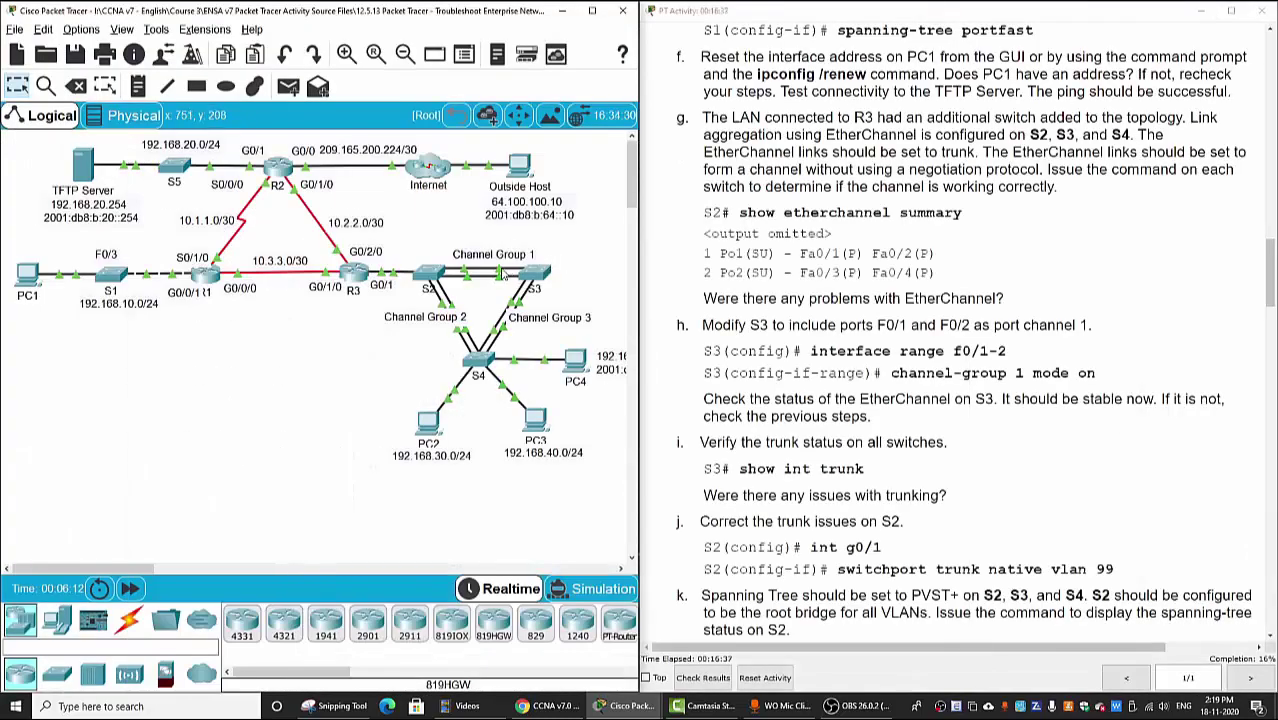
Step: With S3's window full-screen, review Fa0/1's native VLAN 99 and Fa0/2's trunk mode
mouse_move(500, 272)
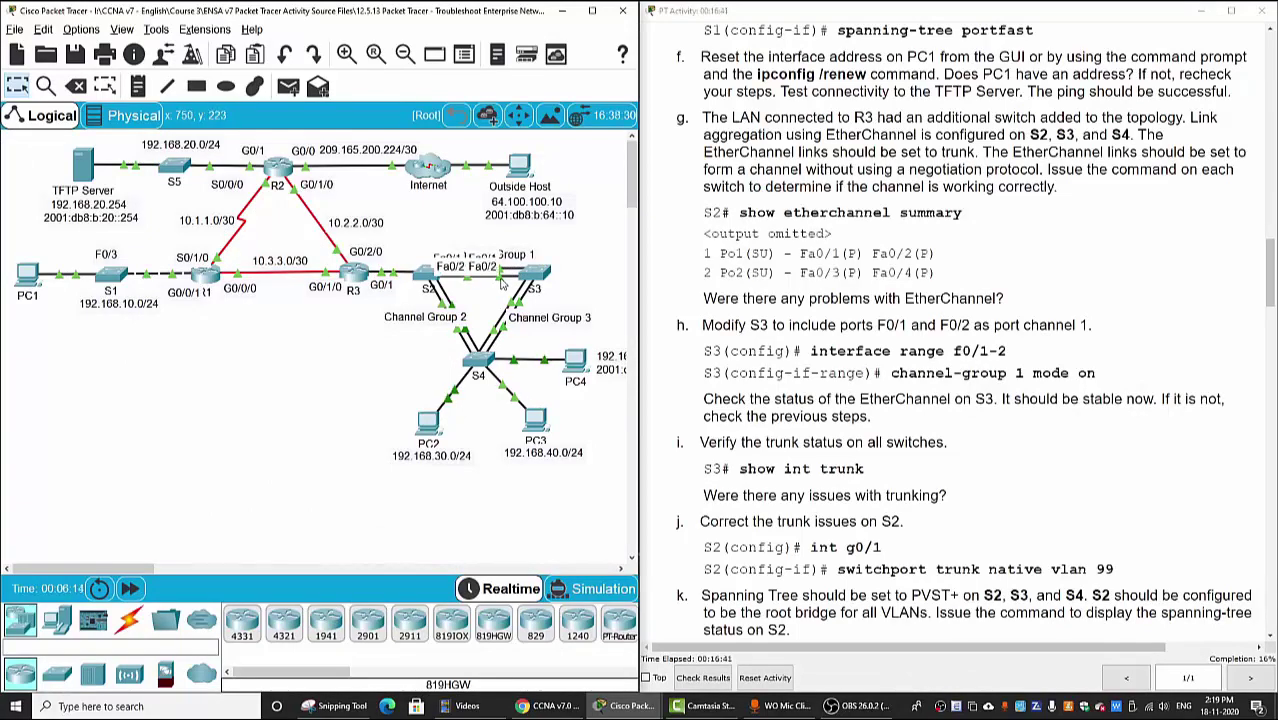
left_click(537, 276)
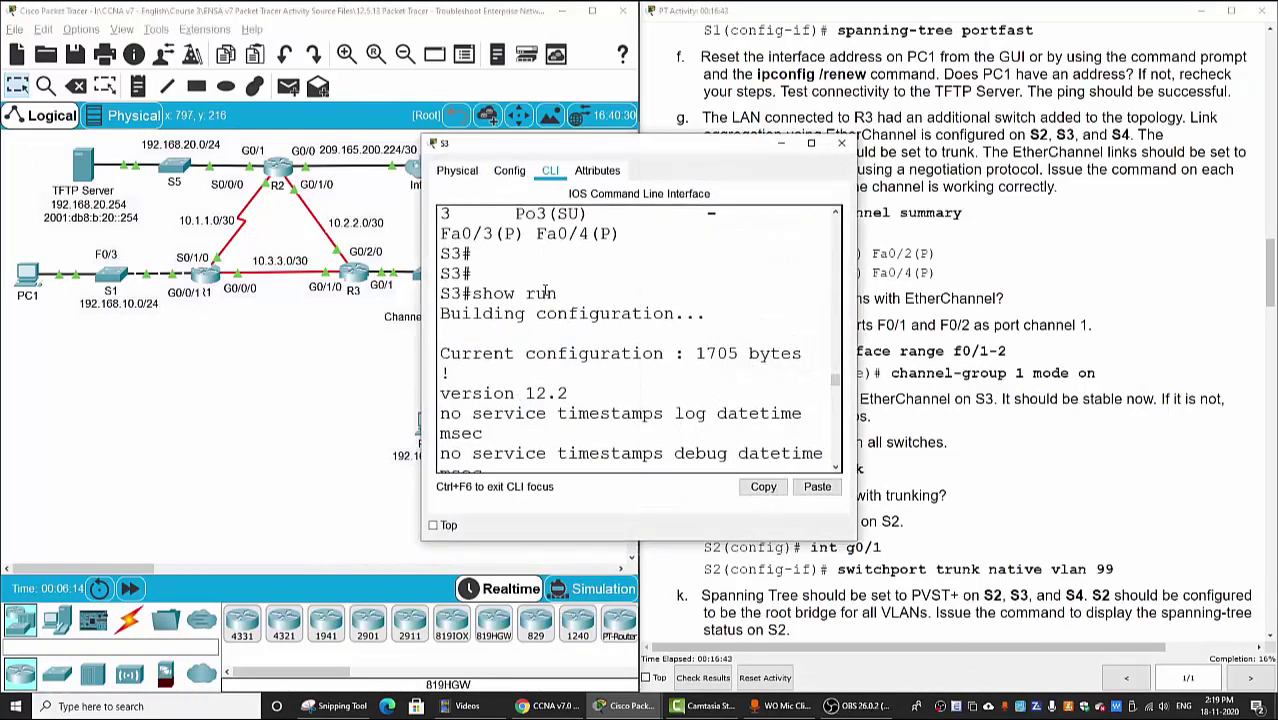
left_click(811, 143)
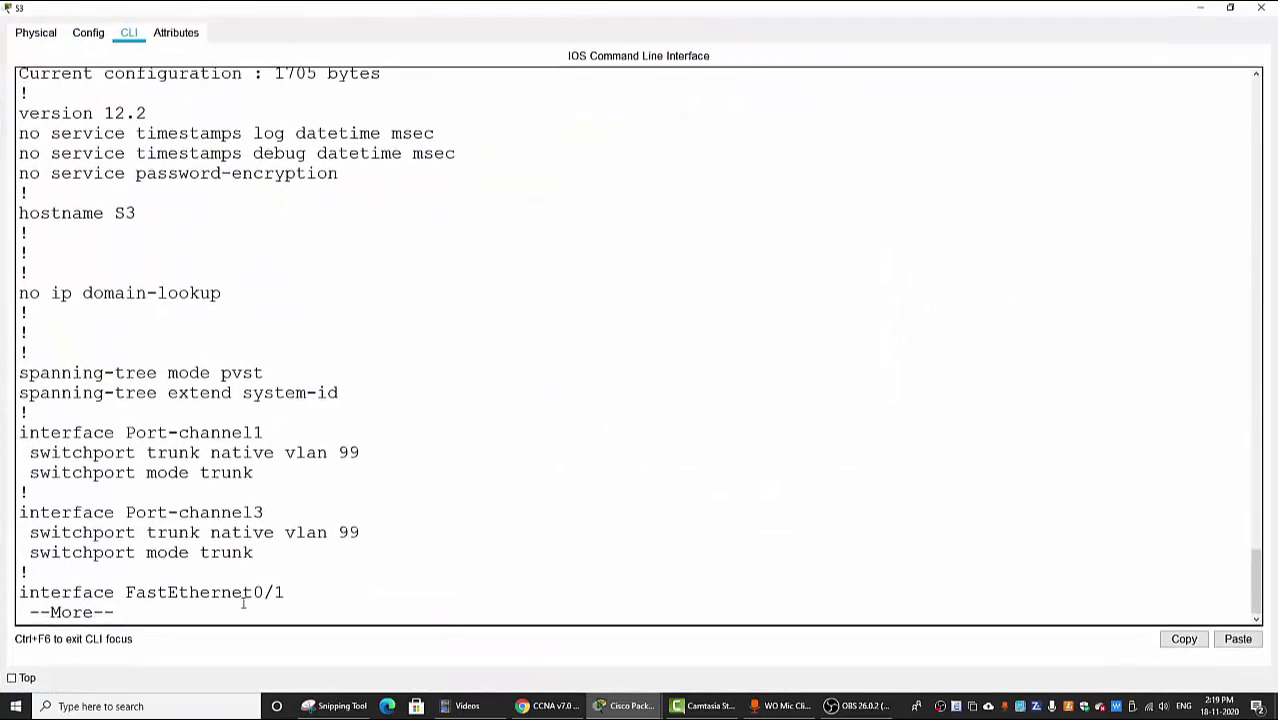
key("Return")
key("Return")
key("Return")
key("Return")
key("Return")
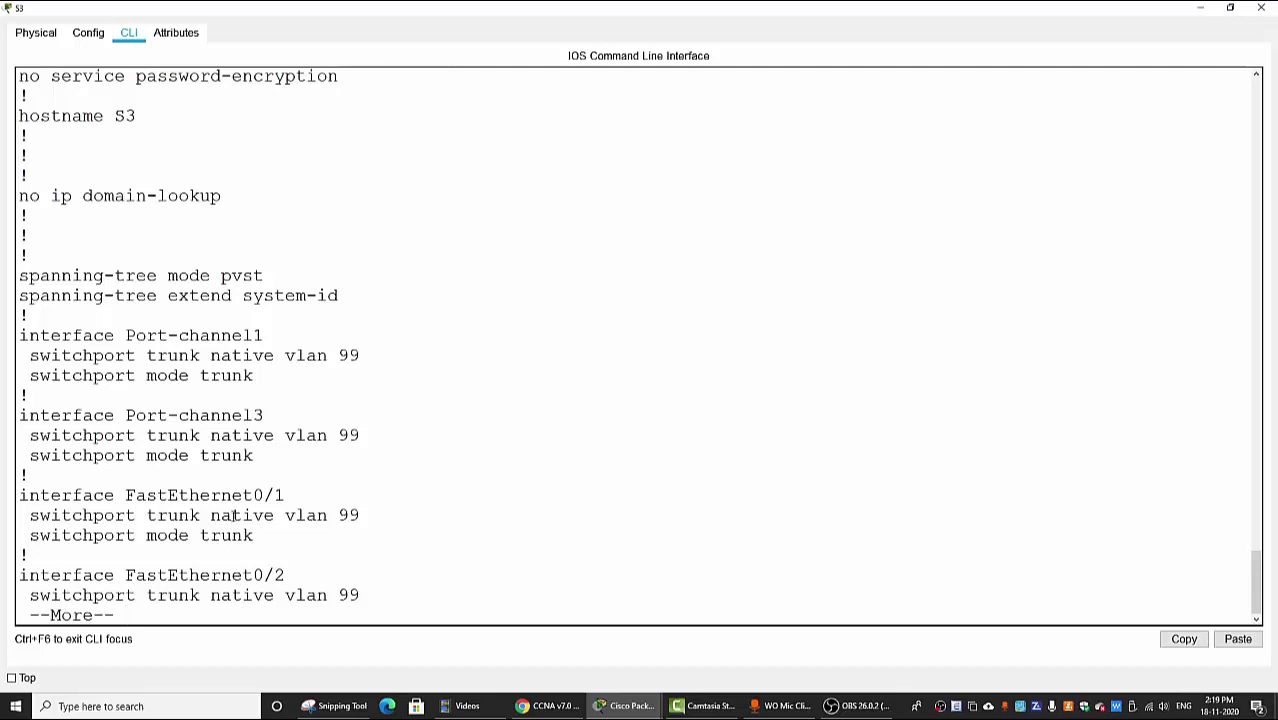
left_click_drag(231, 515, 362, 514)
left_click(239, 551)
key("Return")
key("Return")
key("Return")
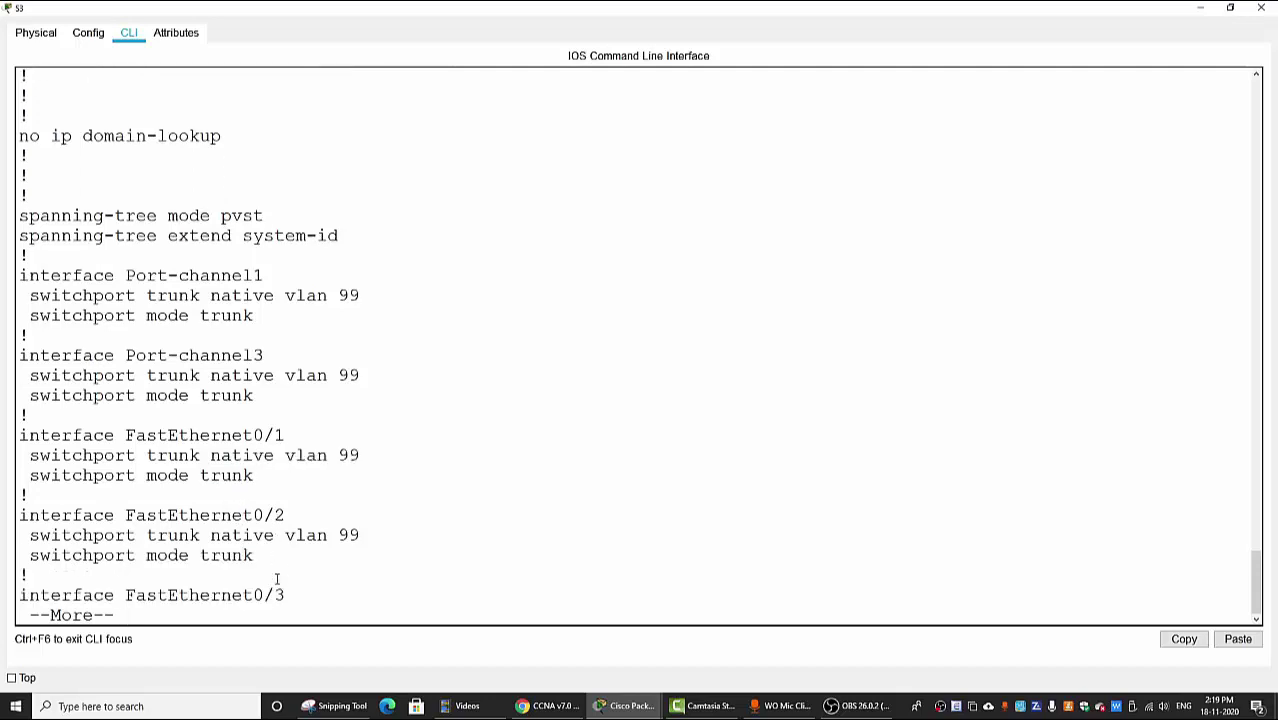
left_click_drag(200, 555, 245, 556)
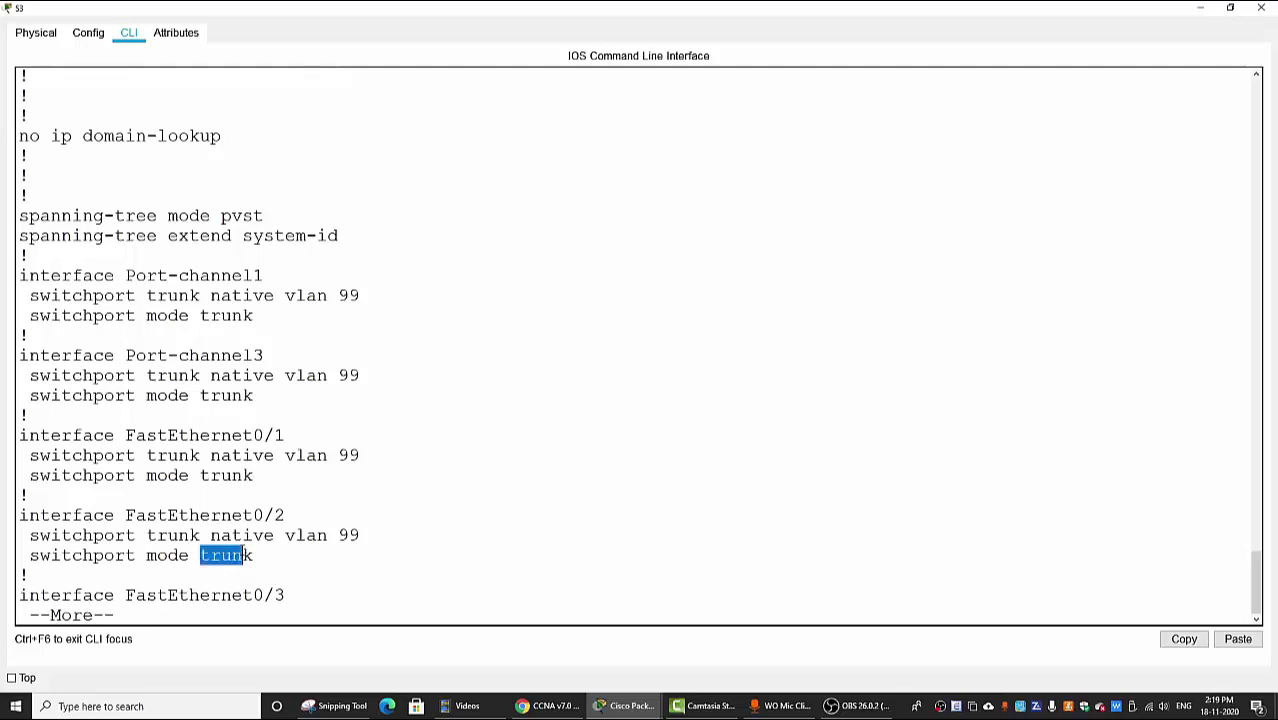
left_click(308, 545)
Step: Page through the rest of the running configuration to the S3# prompt
key("Return")
key("Return")
key("Return")
key("Return")
key("Return")
key("Return")
key("Return")
key("Return")
key("Return")
key("Return")
key("Return")
key("Return")
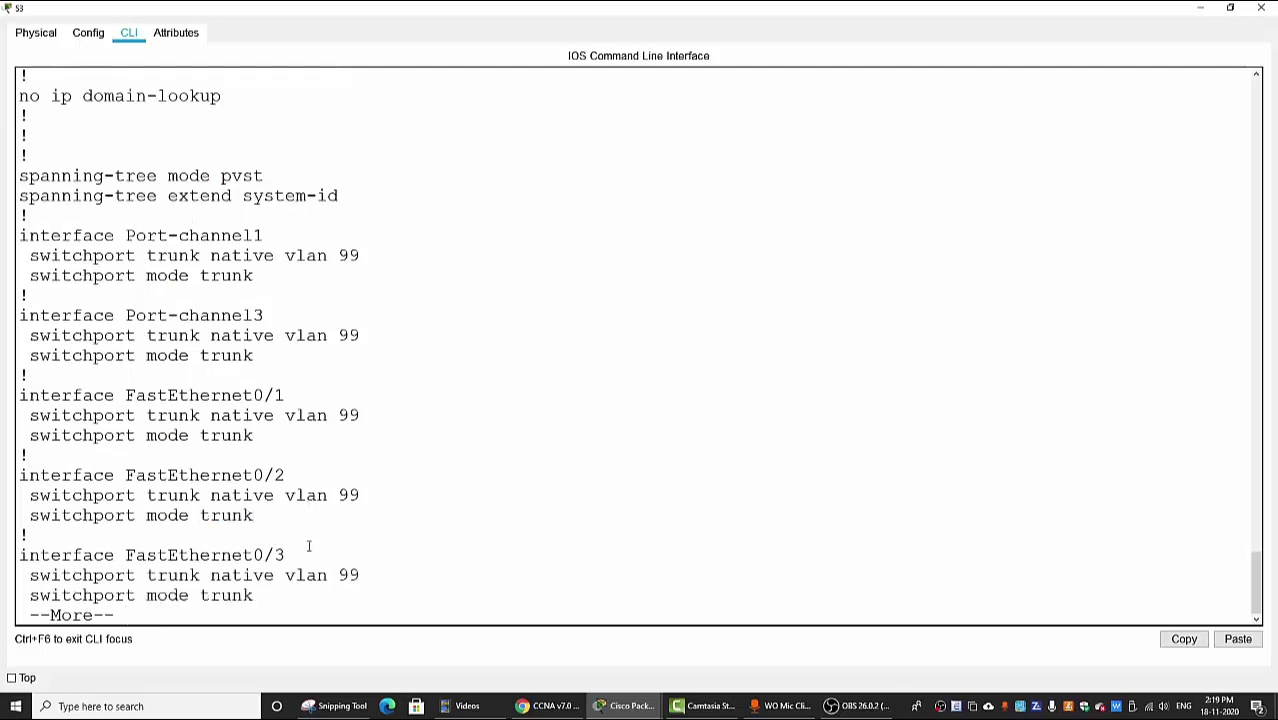
key("Return")
key("Return")
key("Return")
key("Return")
key("Return")
key("Return")
key("Return")
key("Return")
key("Return")
key("Return")
key("Return")
key("Return")
key("Return")
key("Return")
key("Return")
key("Return")
key("Return")
key("Return")
key("Return")
key("Return")
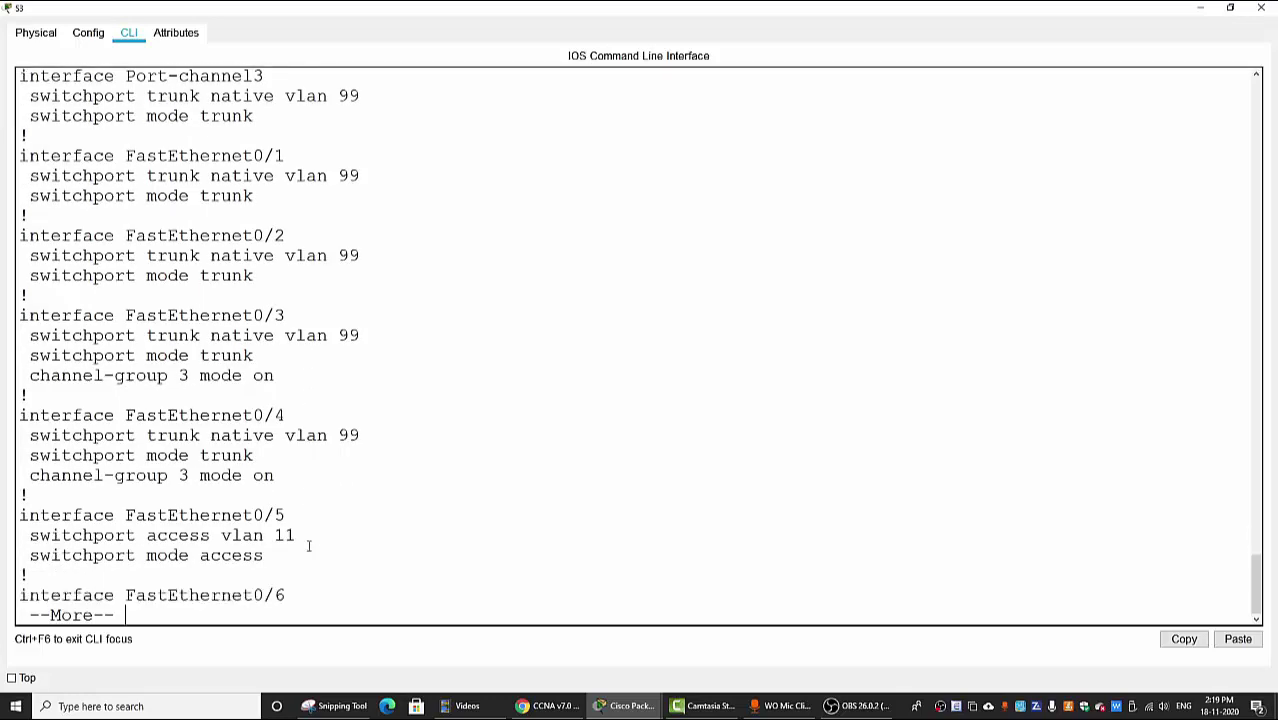
key("Return")
key("Return")
key("Return")
key("Return")
key("Return")
key("Return")
key("Return")
key("Return")
key("Return")
key("Return")
key("Return")
key("Return")
key("Return")
key("Return")
key("Return")
key("Return")
key("Return")
key("Return")
key("Return")
key("Return")
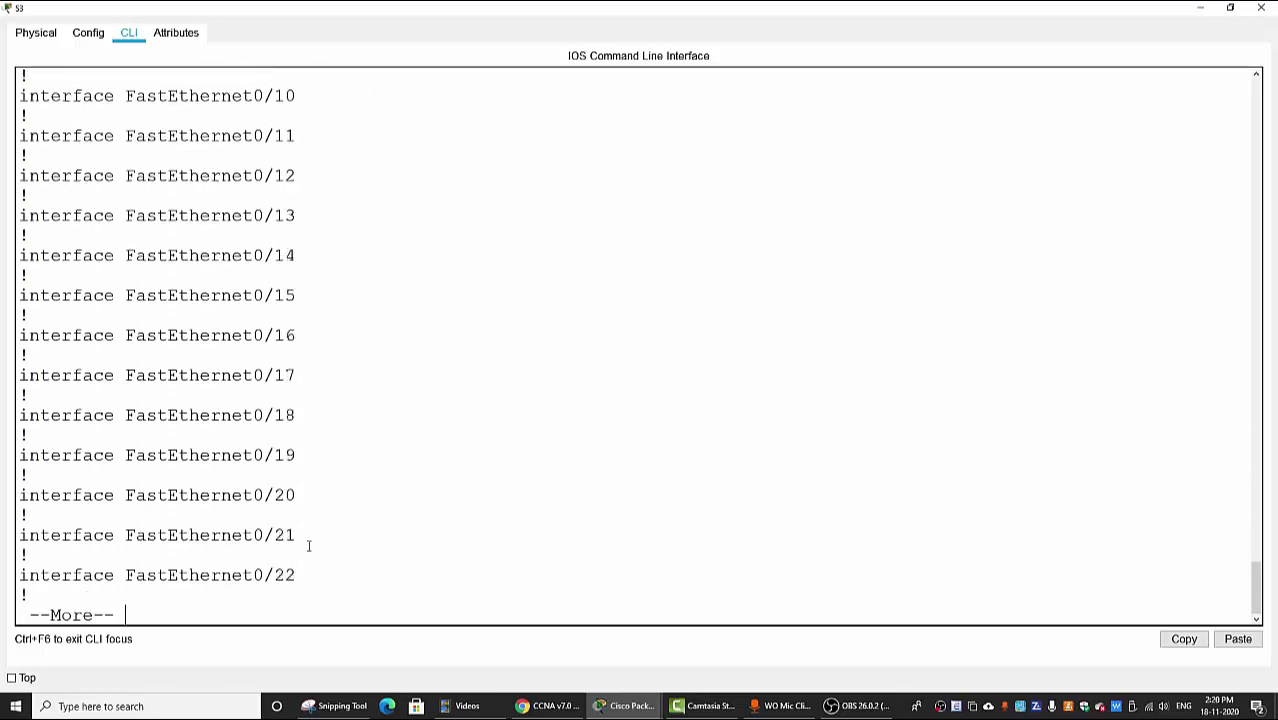
key("Return")
key("Return")
key("Return")
key("Return")
key("Return")
key("Return")
key("Return")
key("Return")
key("Return")
key("Return")
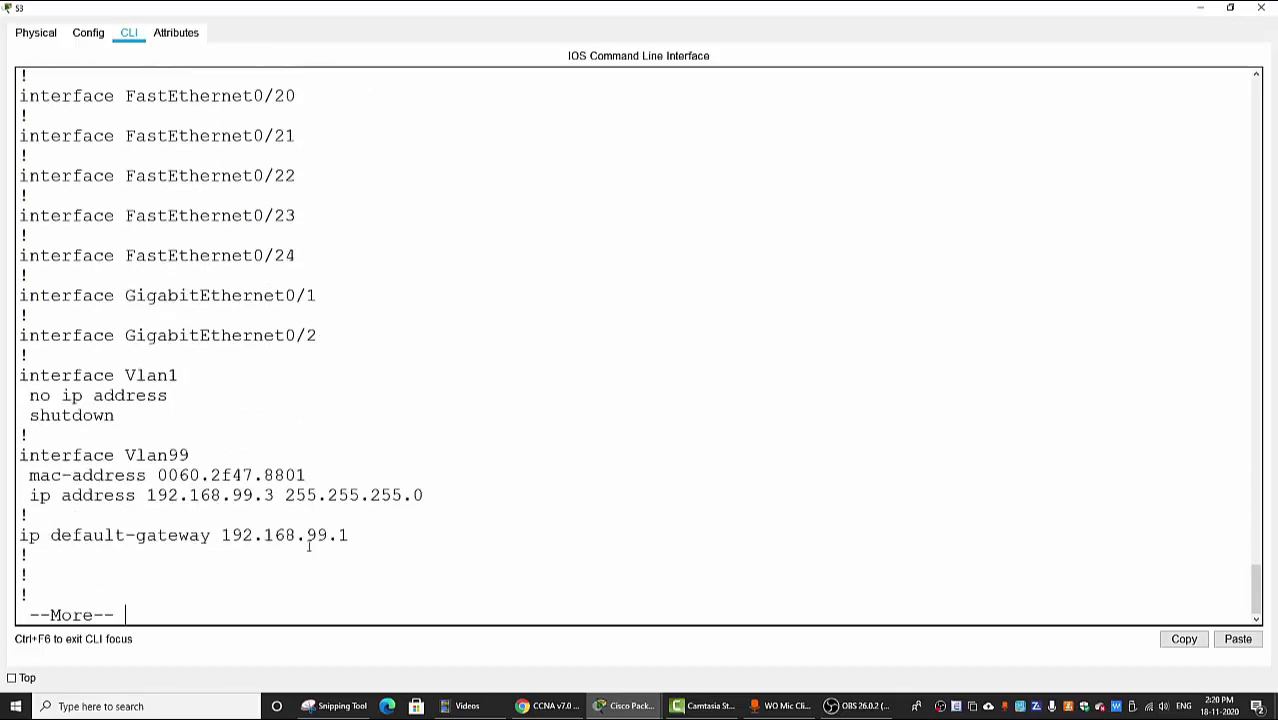
key("Return")
key("Return")
key("Return")
key("Return")
key("Return")
key("Return")
key("Return")
key("Return")
key("Return")
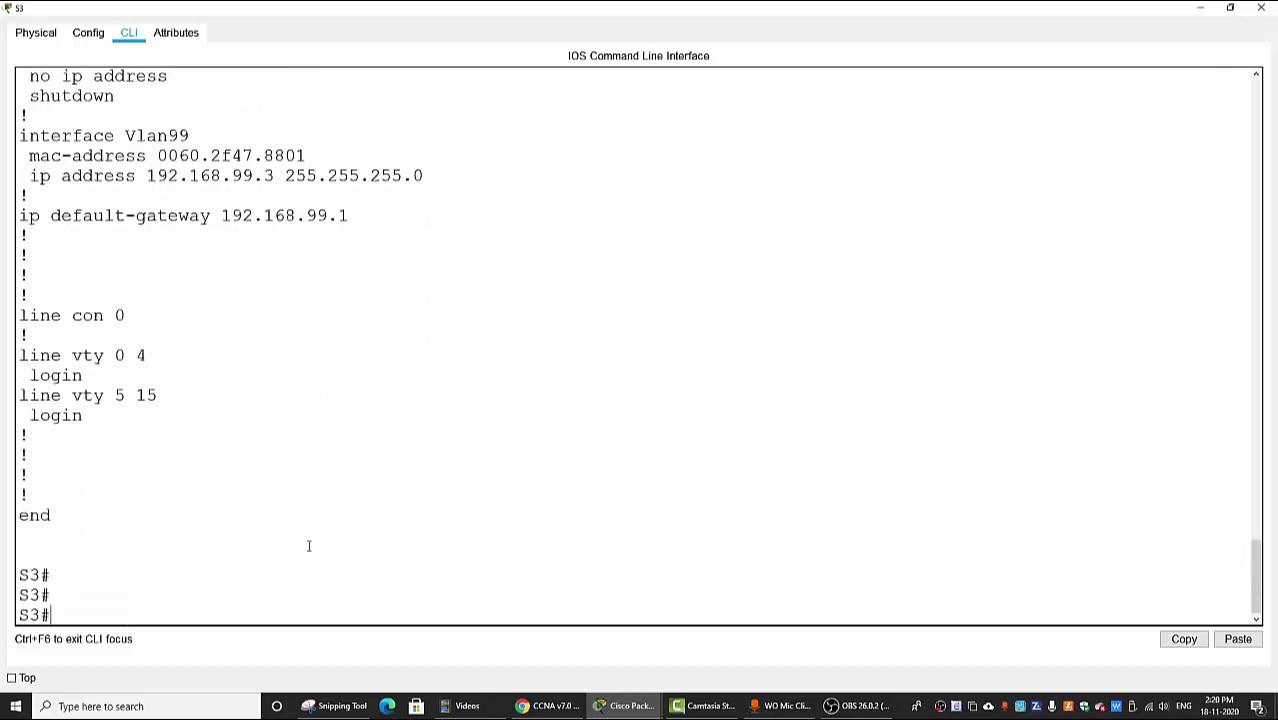
Step: Set S3's interface range Fa0/1–Fa0/2 to switchport mode trunk
type("conf t")
key("Return")
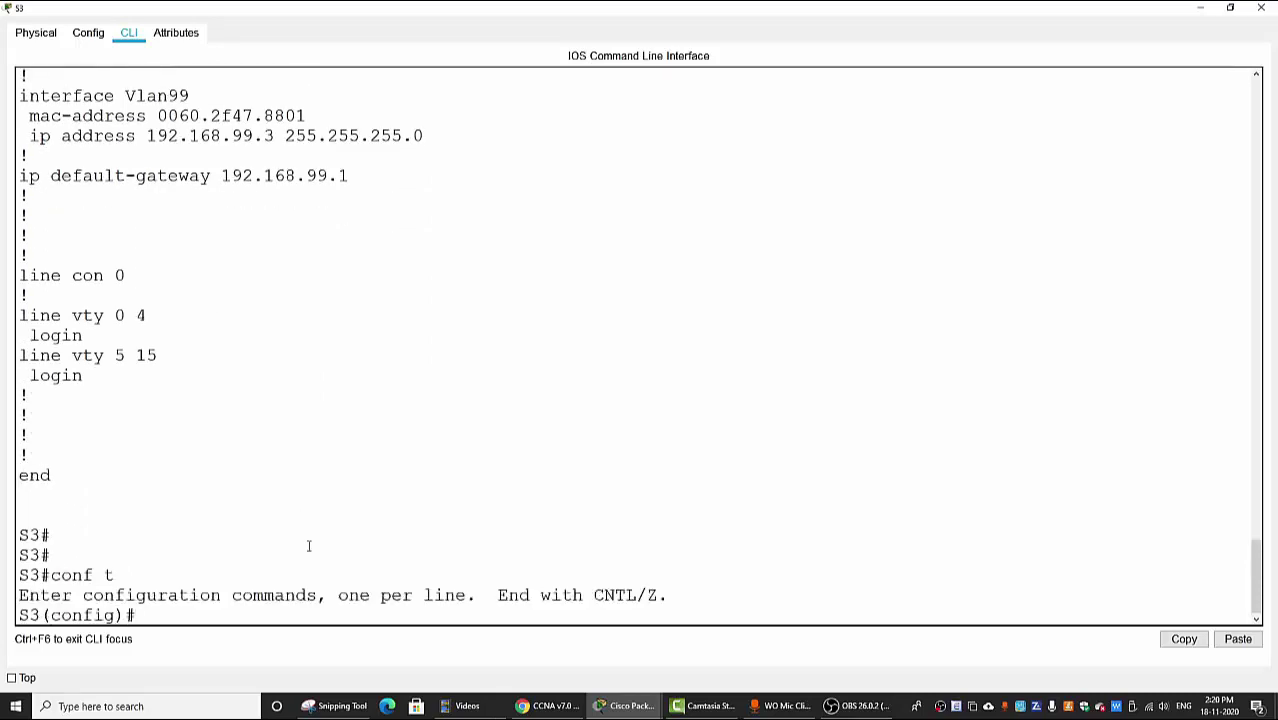
type("int range f0")
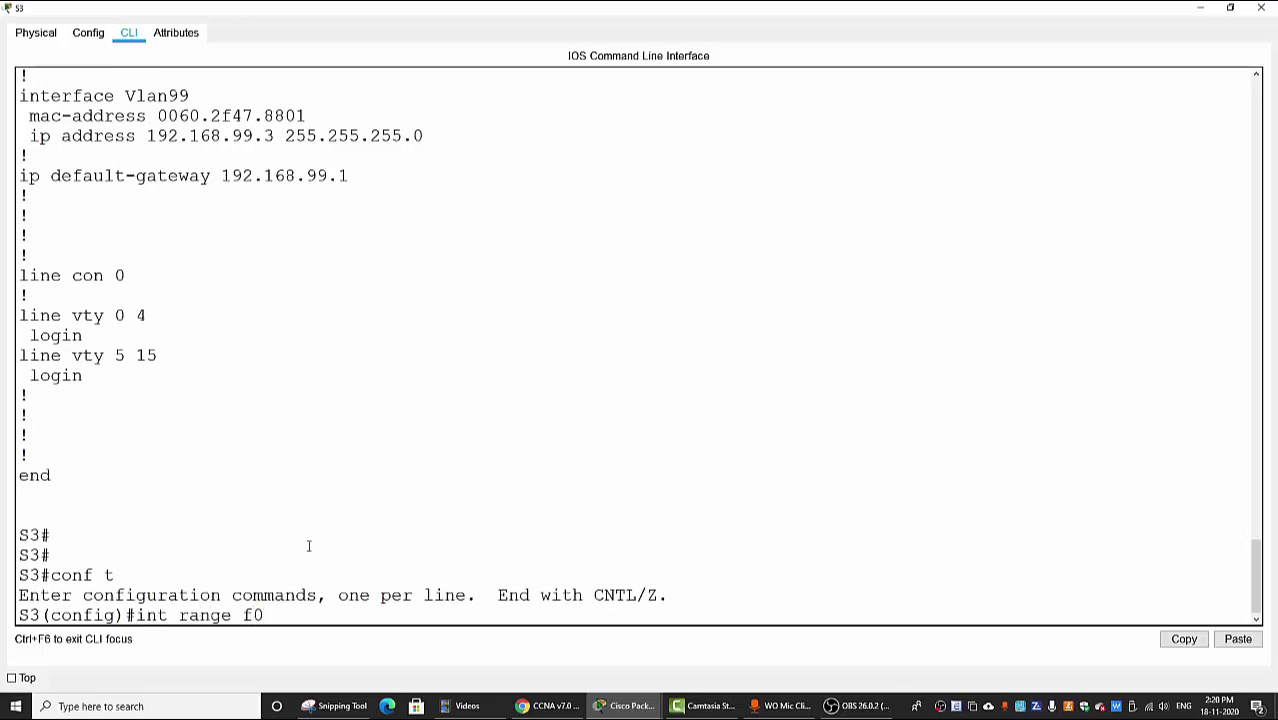
type("/1 - 2")
key("Return")
type("sw")
key("Tab")
type("m")
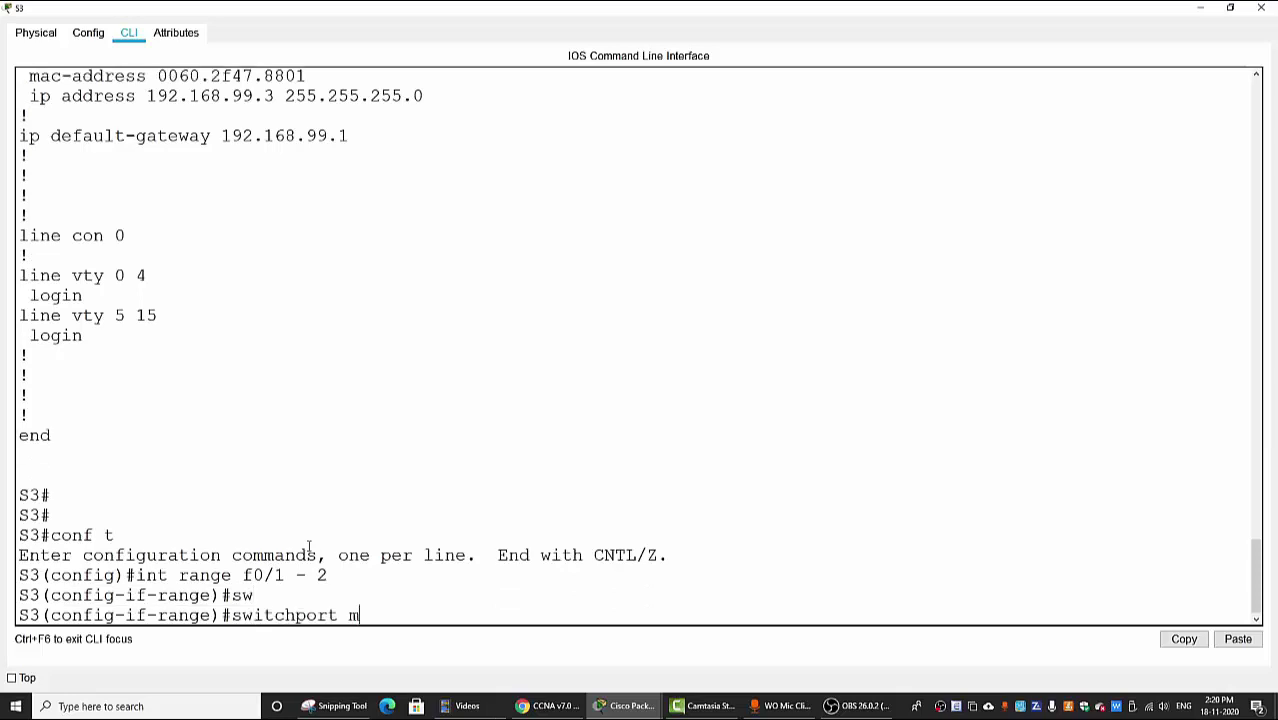
type("ode trun")
key("Return")
Step: Bundle Fa0/1–Fa0/2 with channel-group 1 mode on, bringing Port-channel1 up
type("sw")
key("BackSpace")
key("BackSpace")
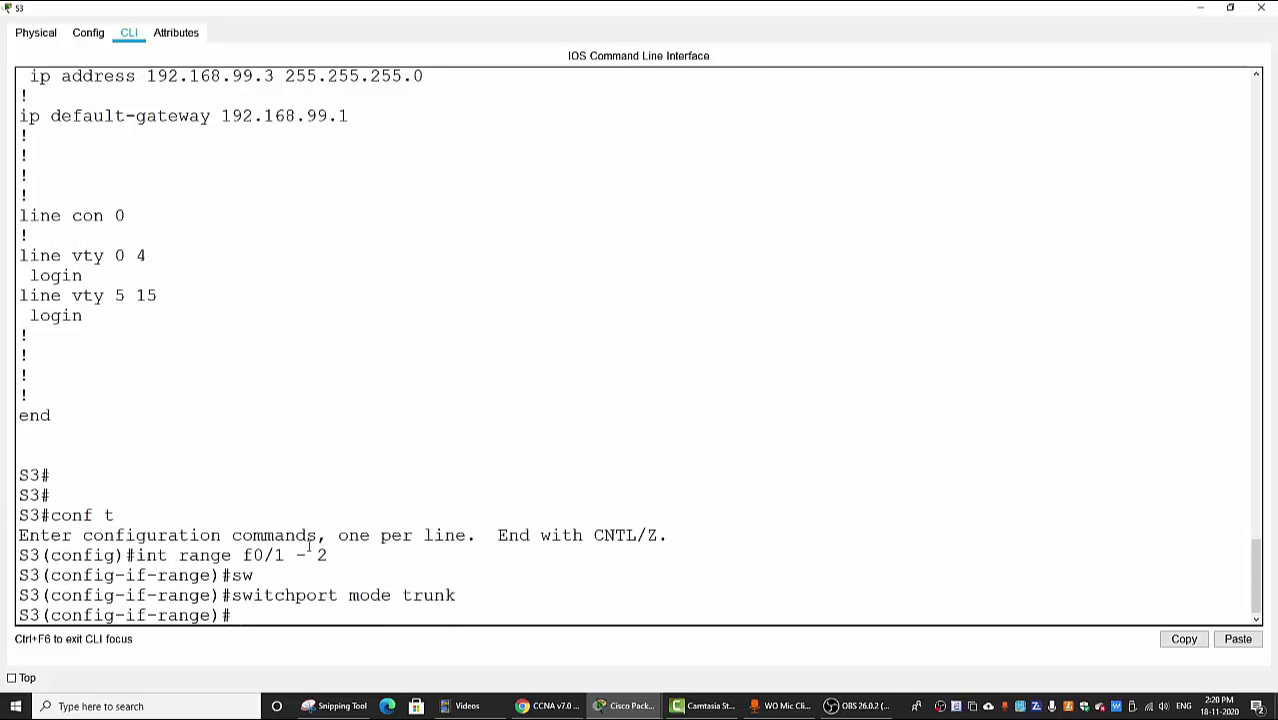
type("channel")
key("Tab")
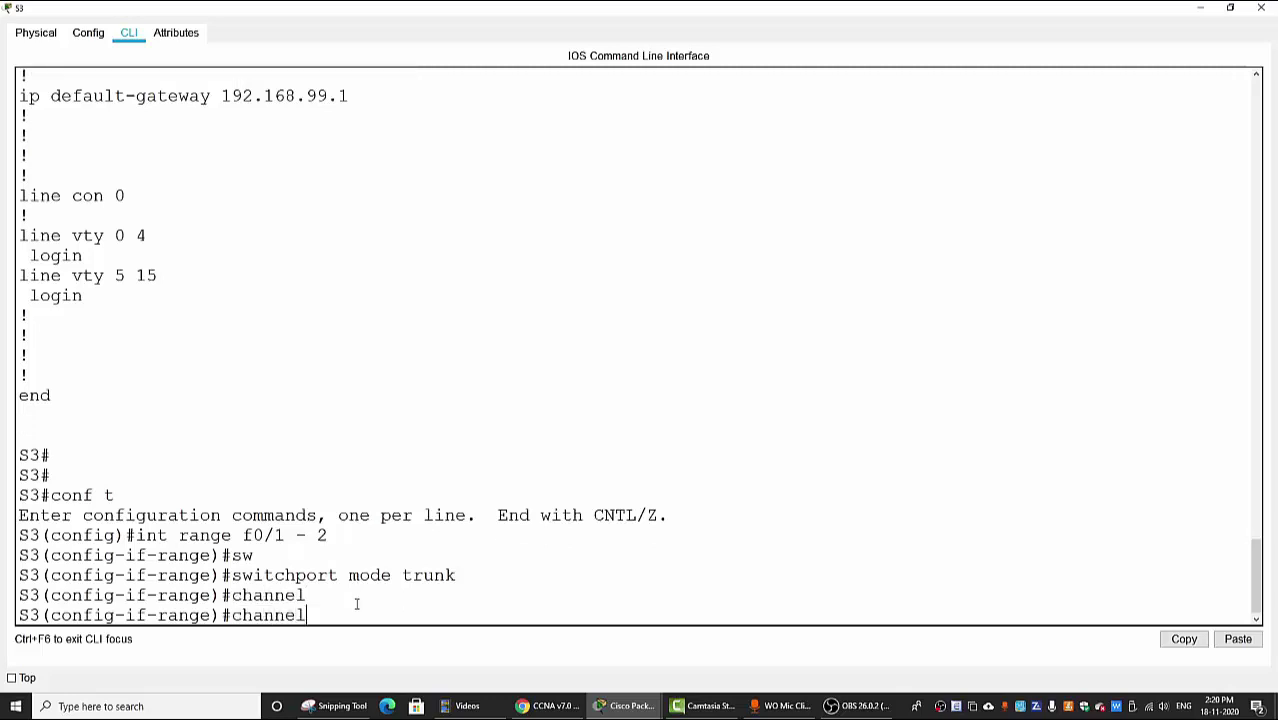
type("-g")
key("Tab")
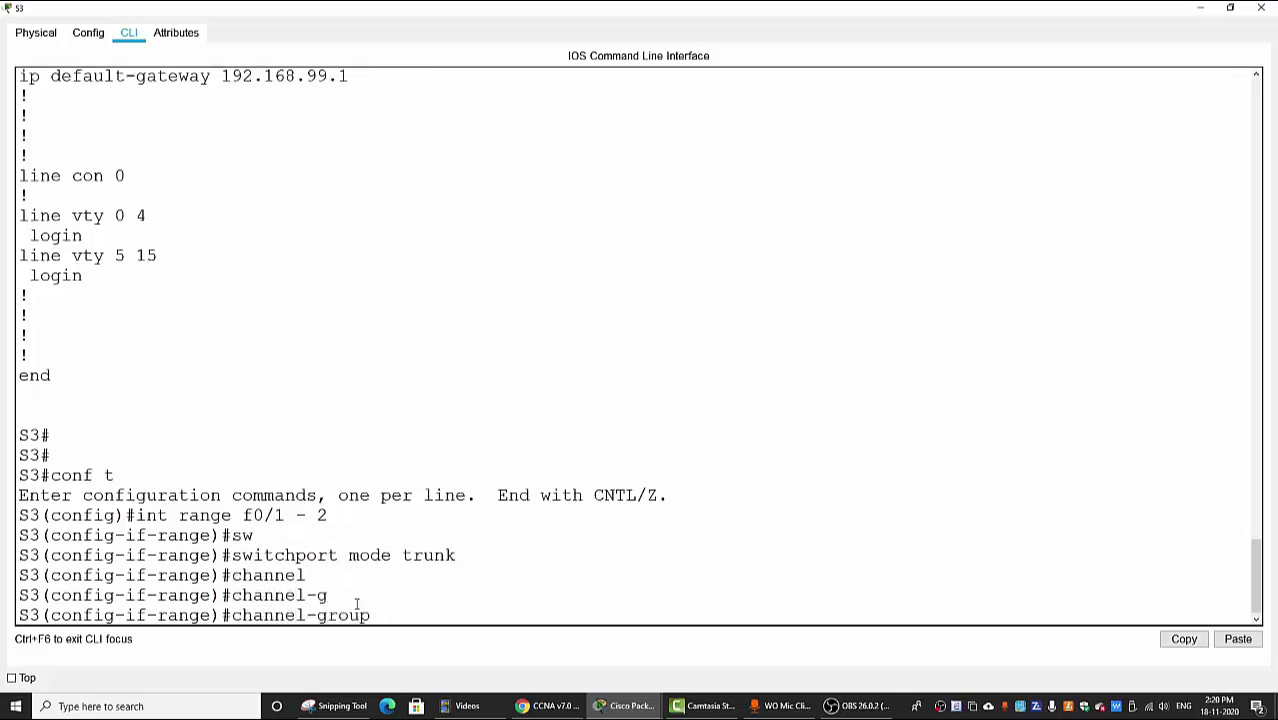
type("1 mode on")
key("Return")
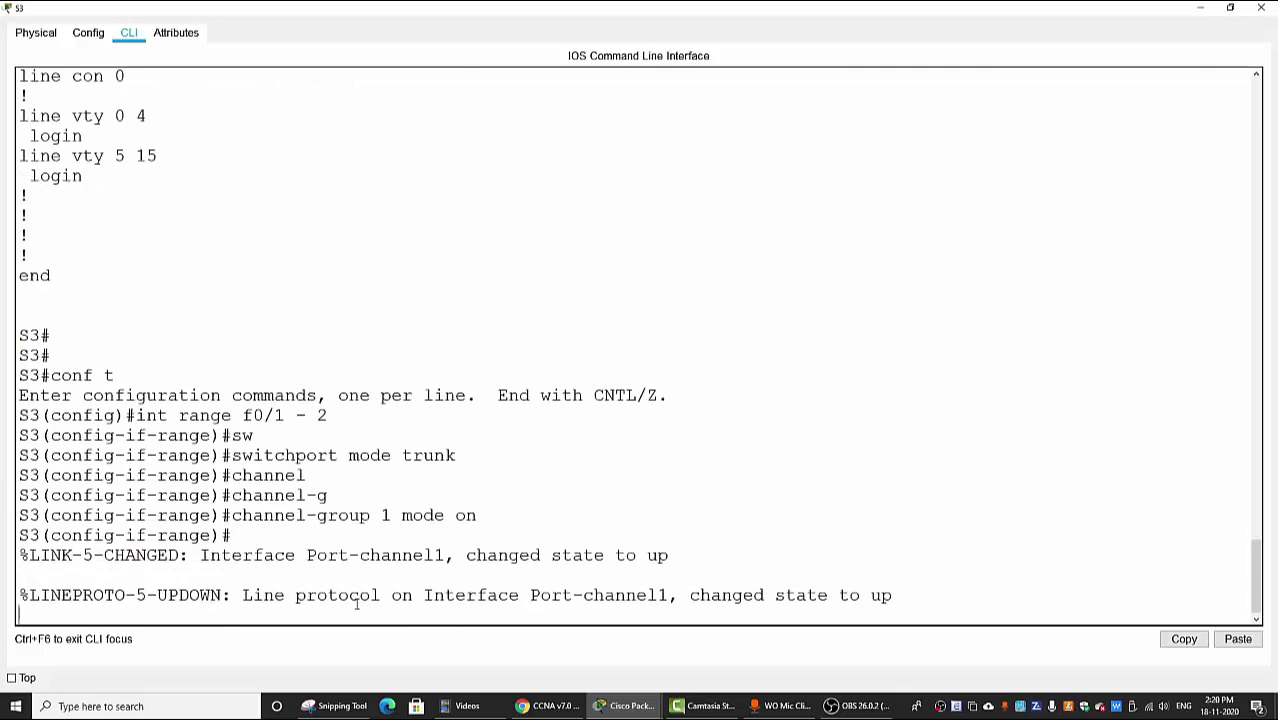
left_click_drag(255, 593, 924, 602)
left_click(648, 551)
Step: Exit configuration mode and confirm in show etherchannel summary that Po1 is in use
key("Return")
key("Return")
key("Return")
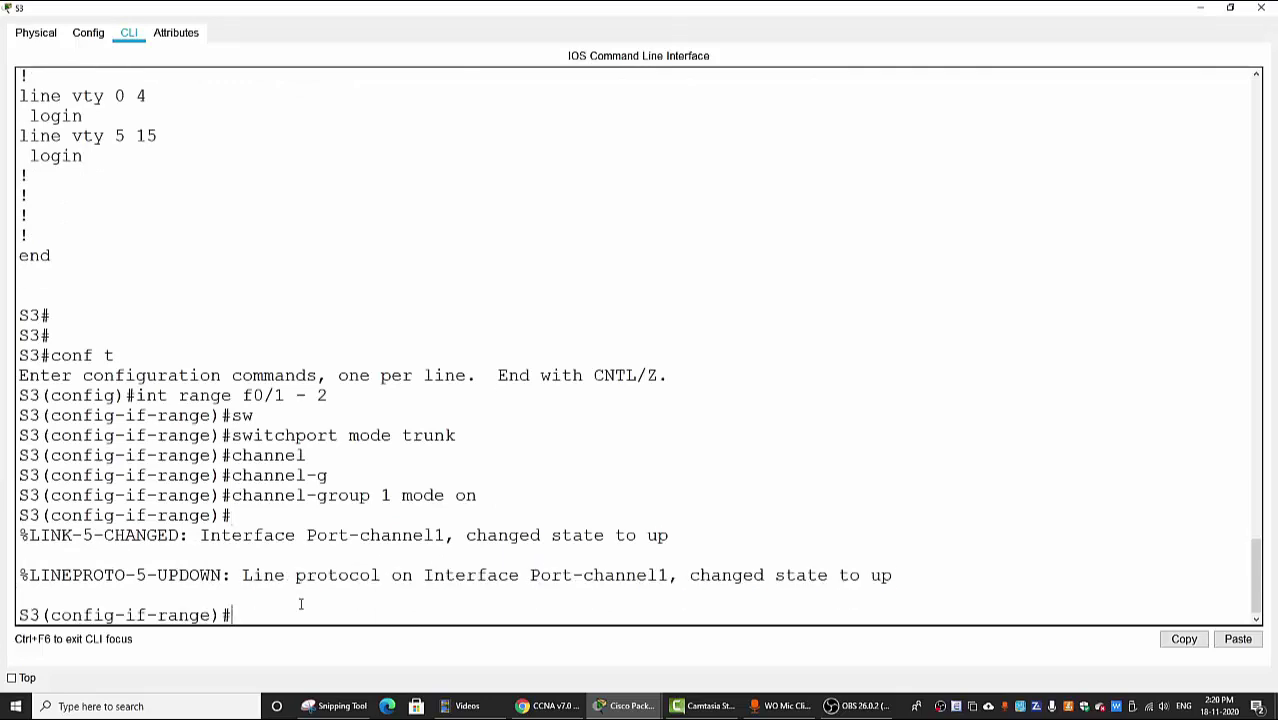
key("ctrl+z")
key("Return")
key("Return")
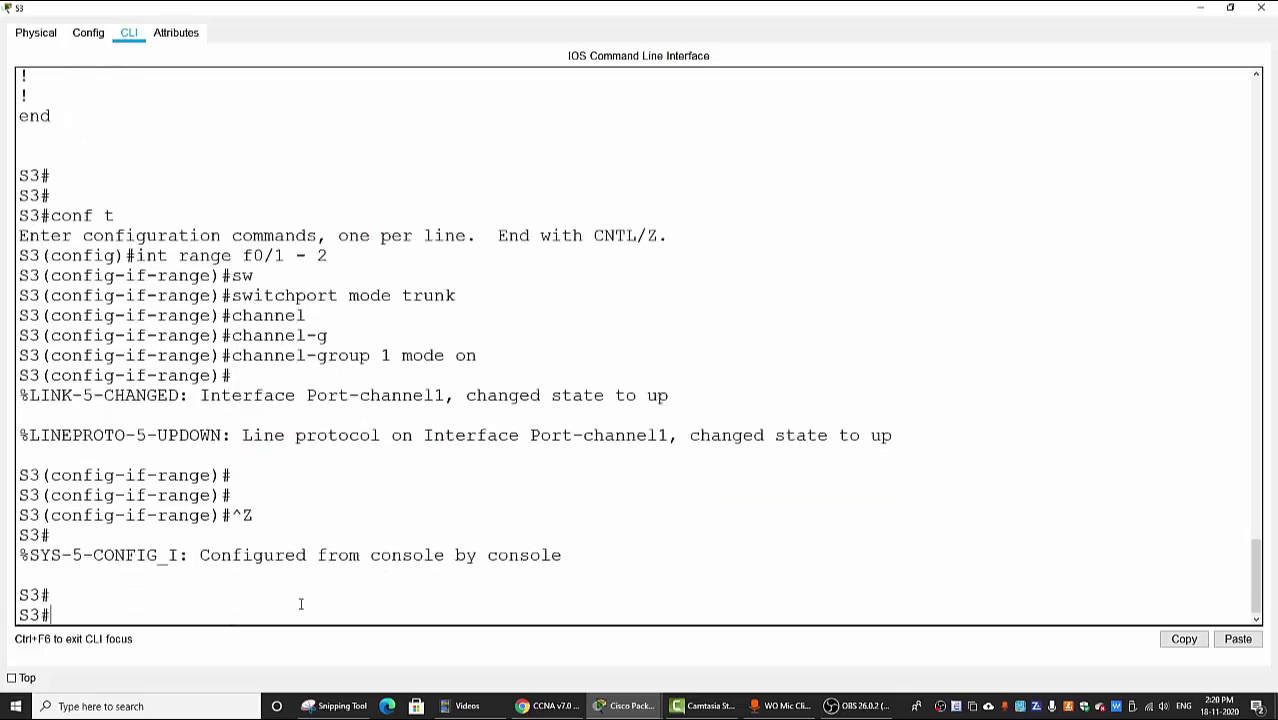
type("d")
key("BackSpace")
type("show eth sum")
key("Return")
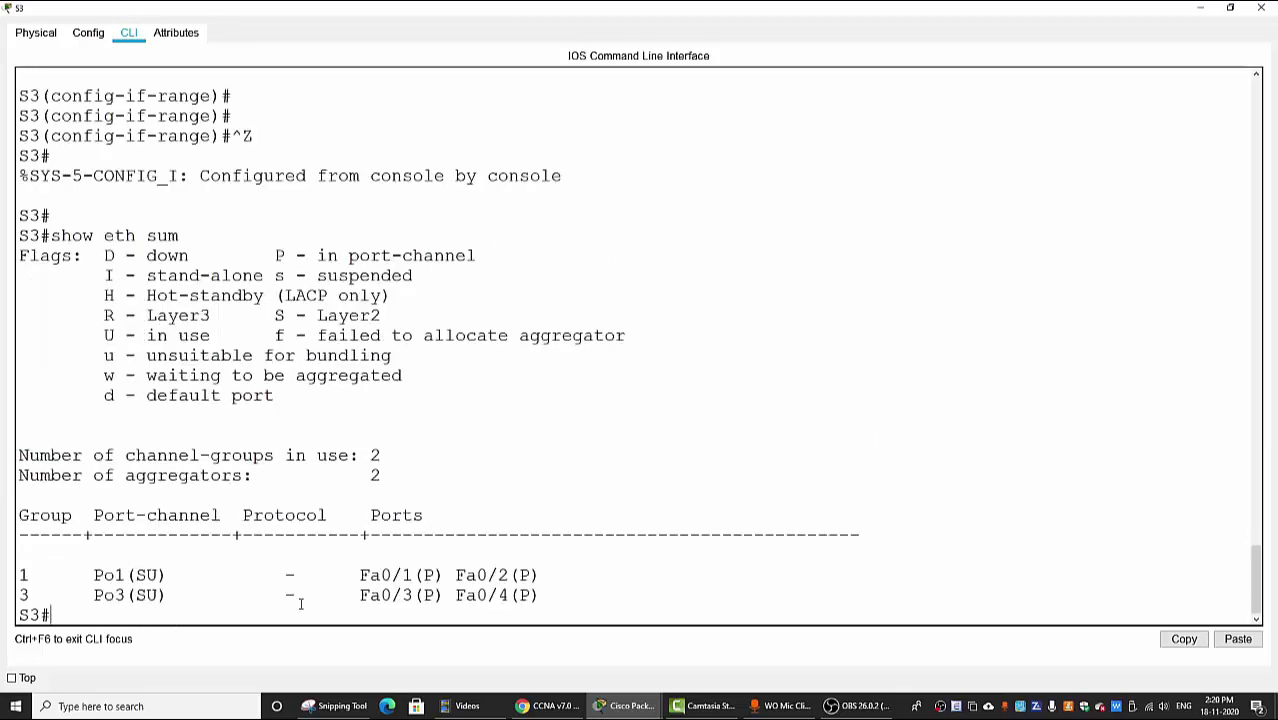
key("Return")
key("Return")
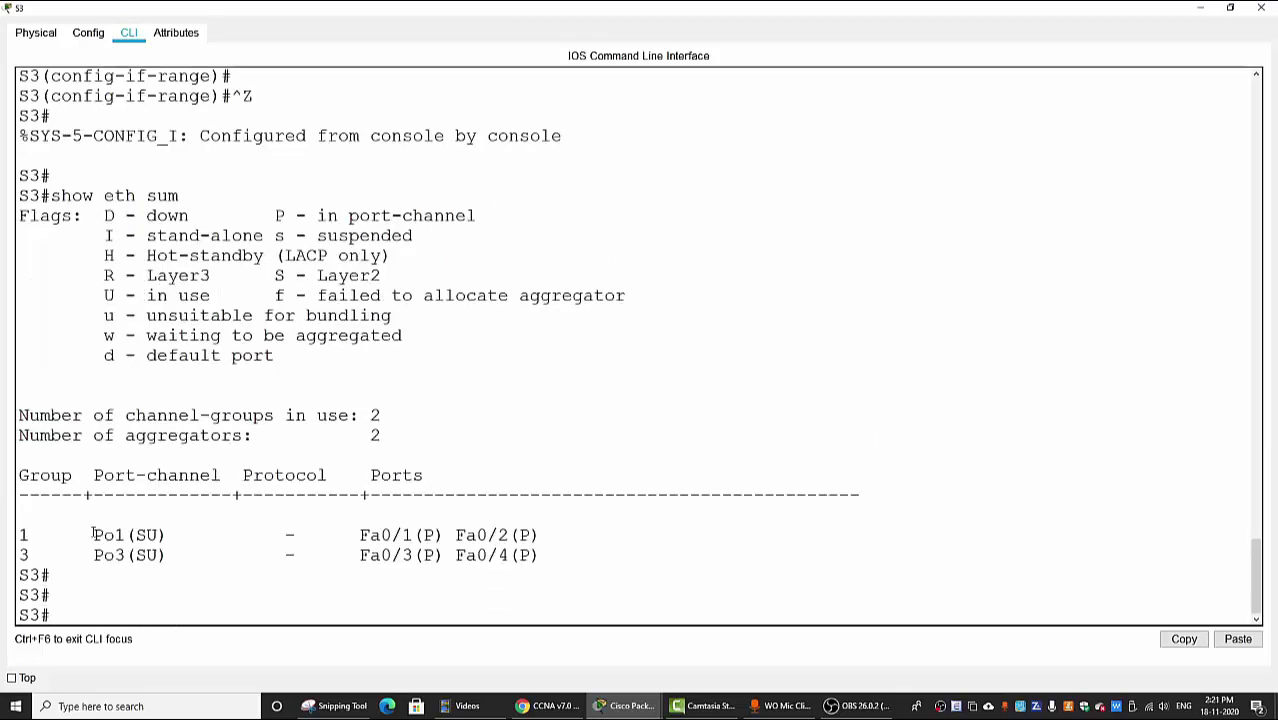
left_click_drag(94, 535, 556, 536)
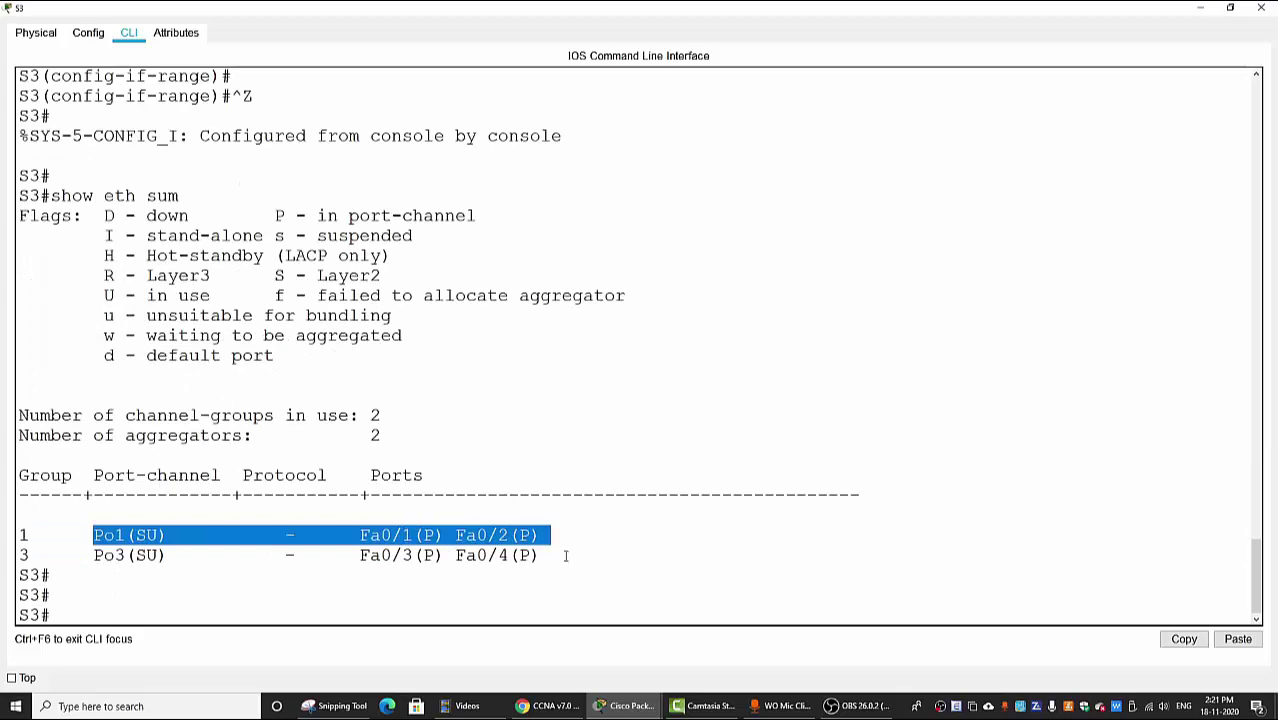
triple_click(171, 537)
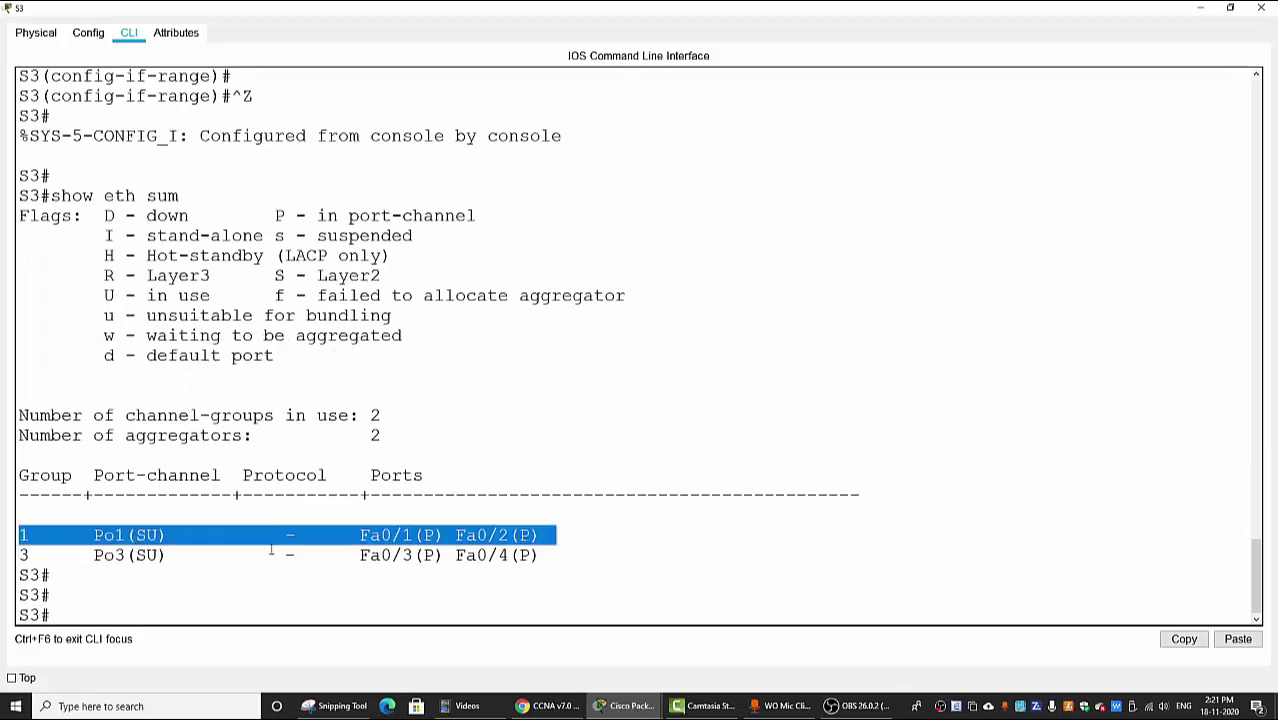
left_click(1200, 7)
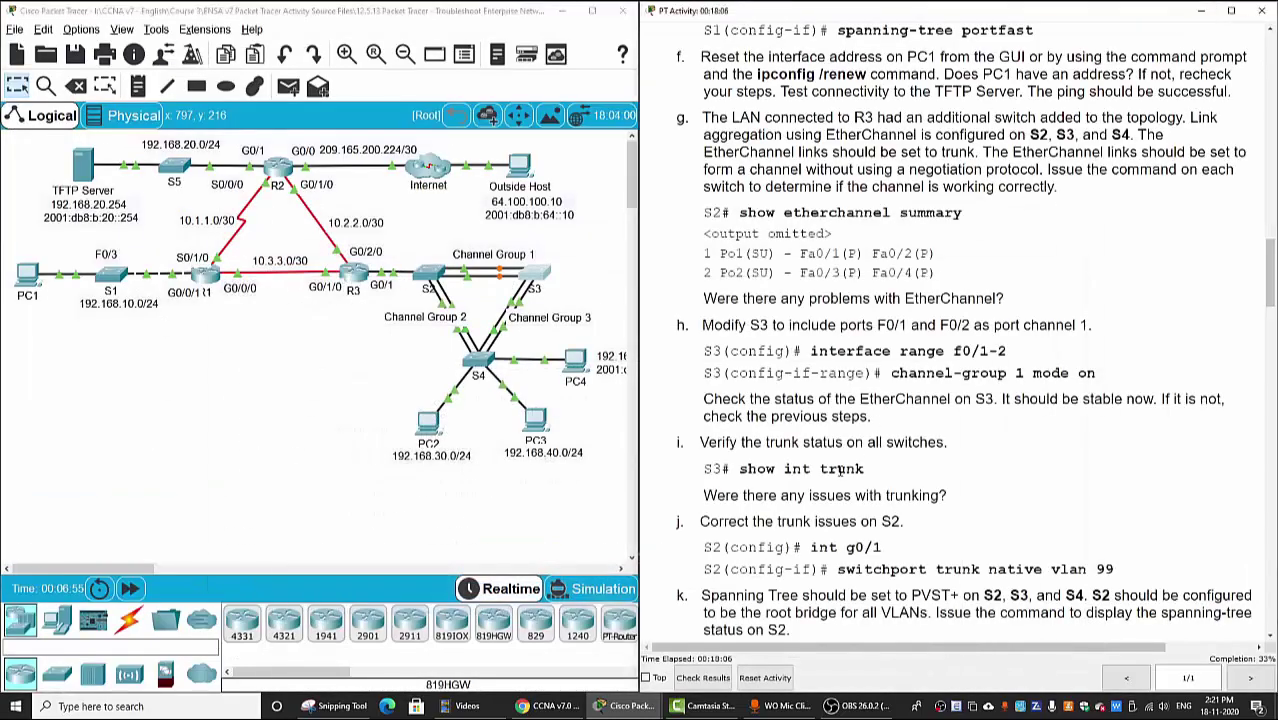
scroll(842, 468, "down", 3)
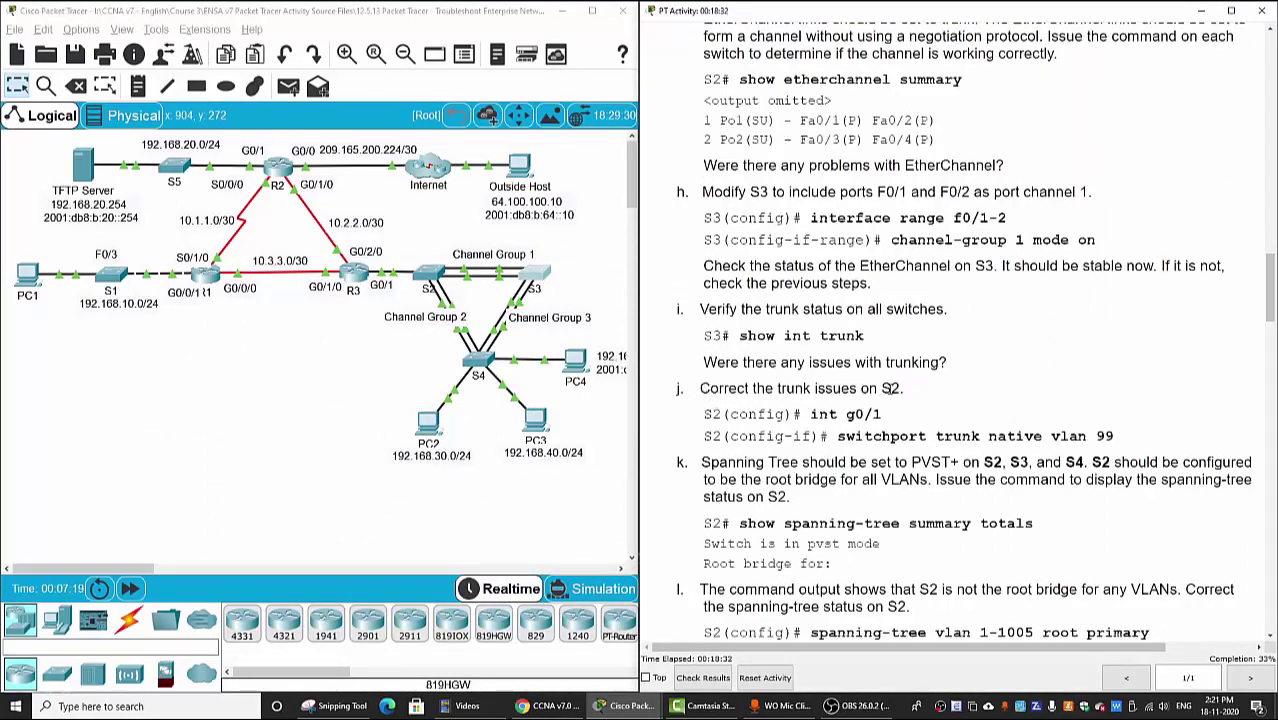
left_click(430, 279)
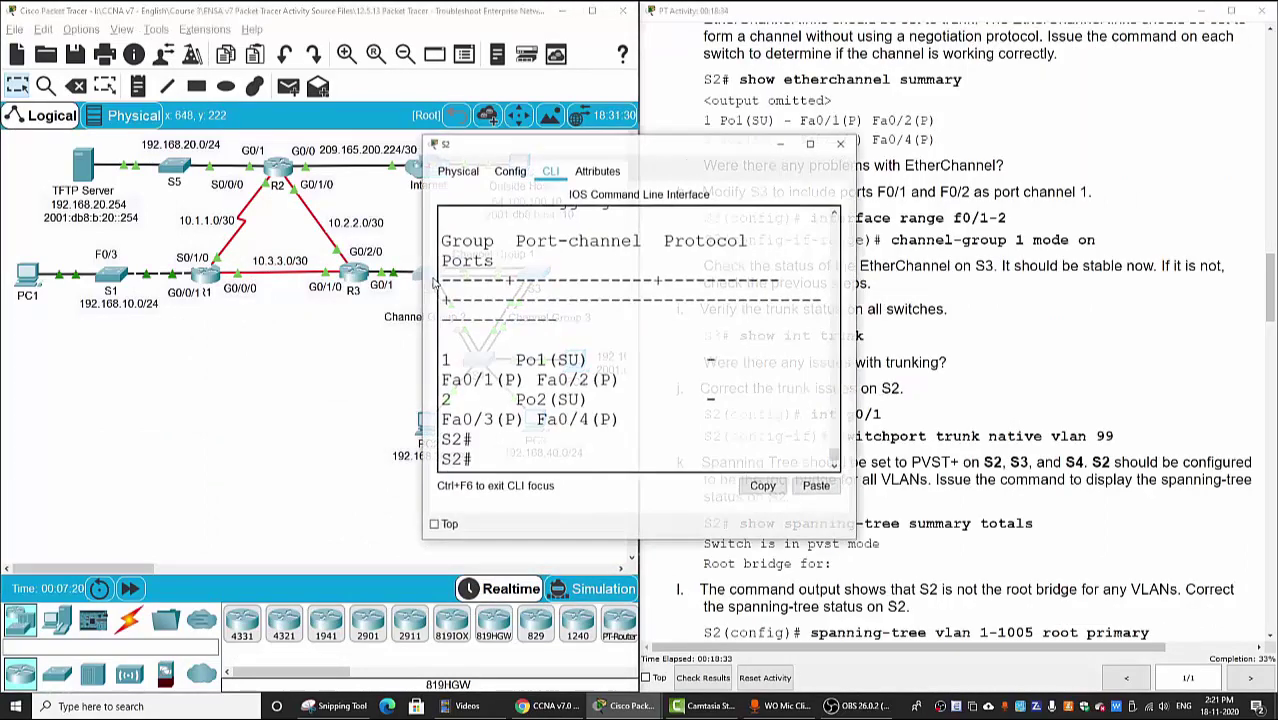
left_click(810, 143)
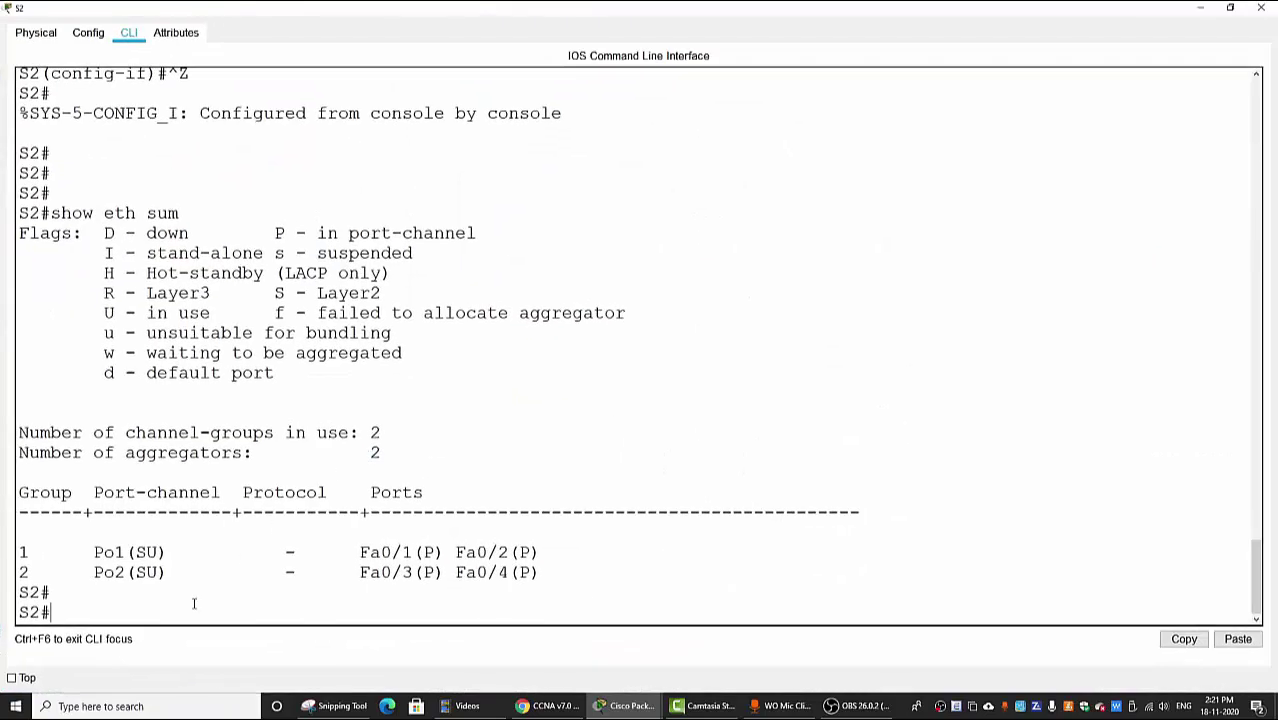
key("Return")
type("show run")
key("Return")
key("Return")
key("Return")
key("Return")
key("Return")
key("Return")
key("Return")
key("Return")
key("Return")
key("Return")
key("Return")
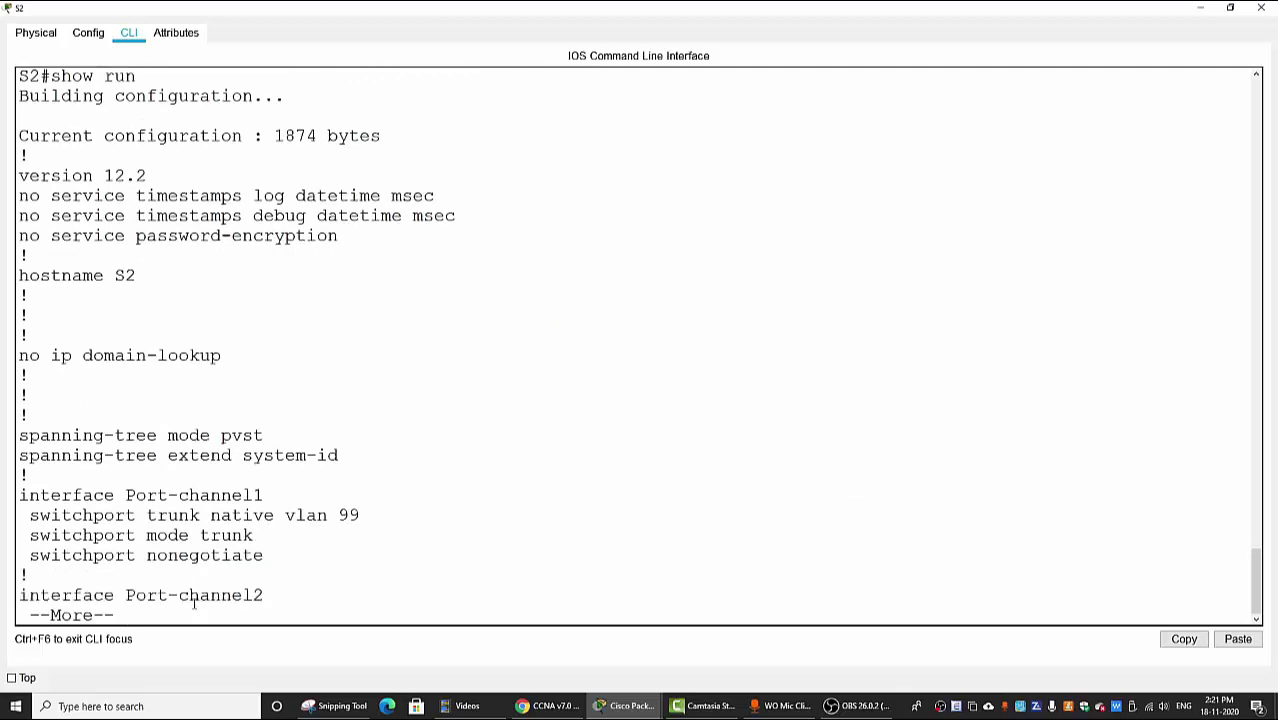
key("Return")
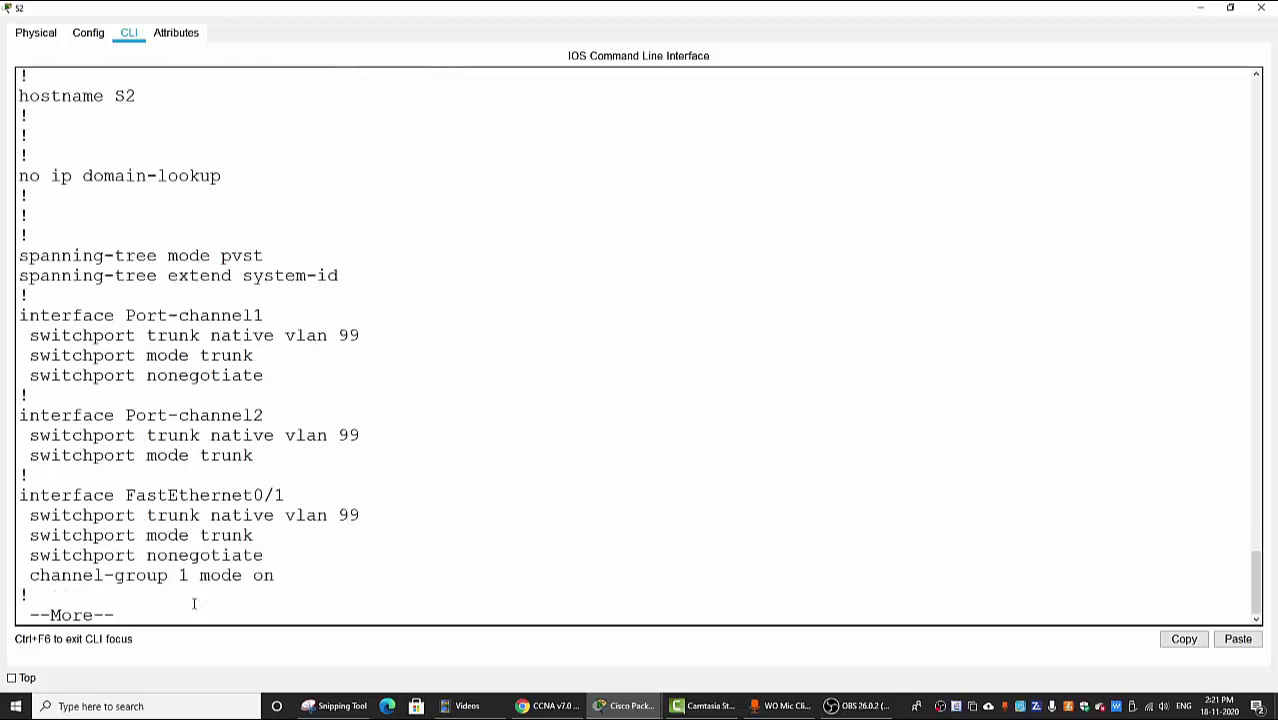
left_click_drag(168, 494, 334, 582)
key("Return")
key("Return")
key("Return")
key("Return")
key("Return")
key("Return")
key("Return")
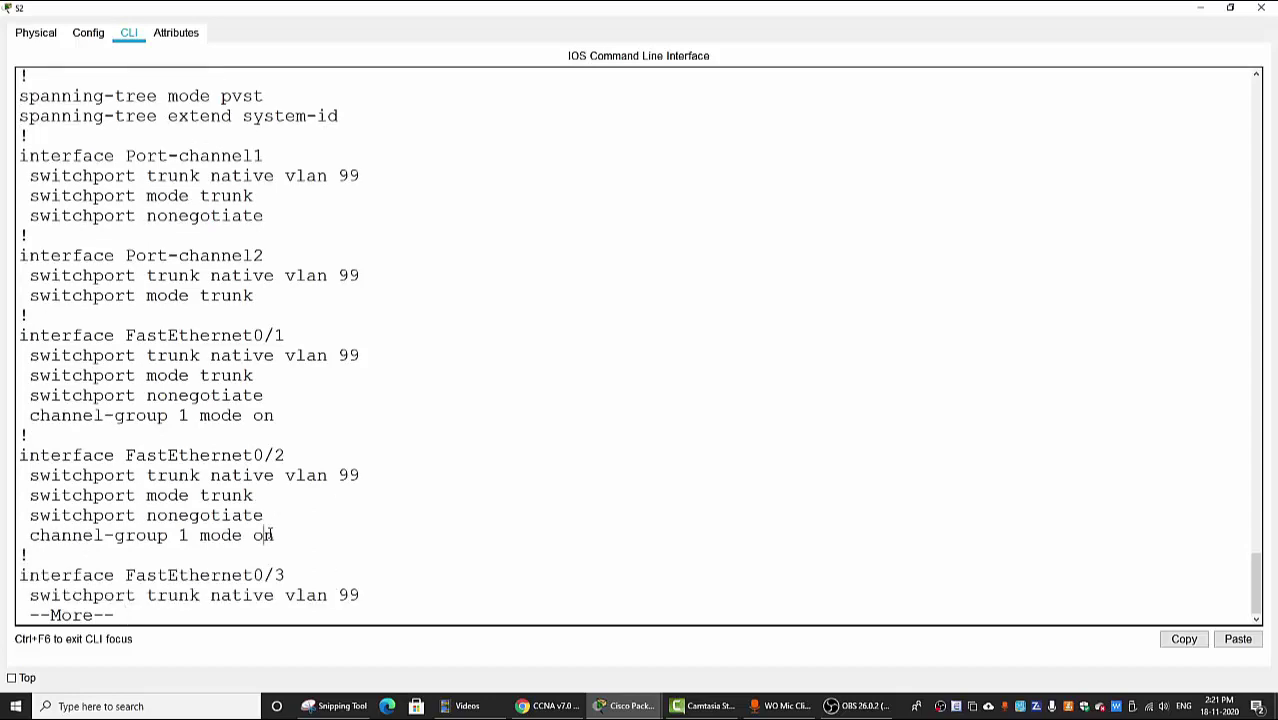
left_click_drag(265, 537, 15, 444)
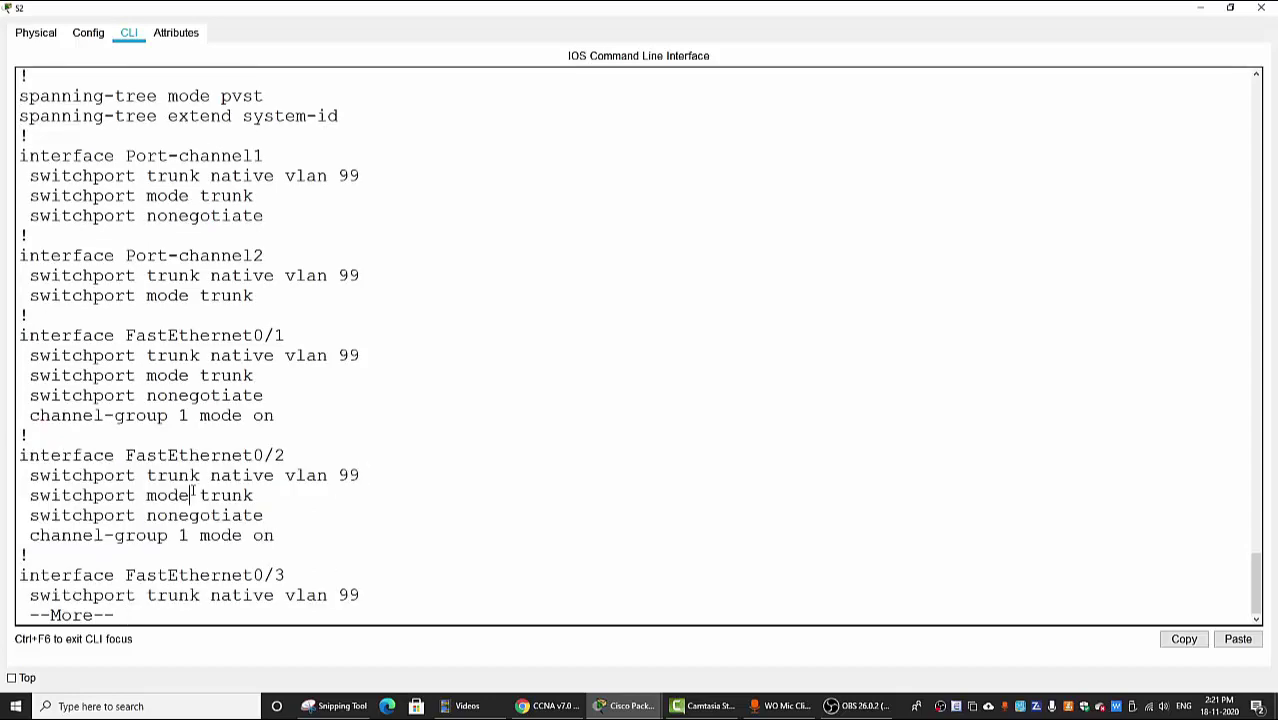
left_click(1200, 8)
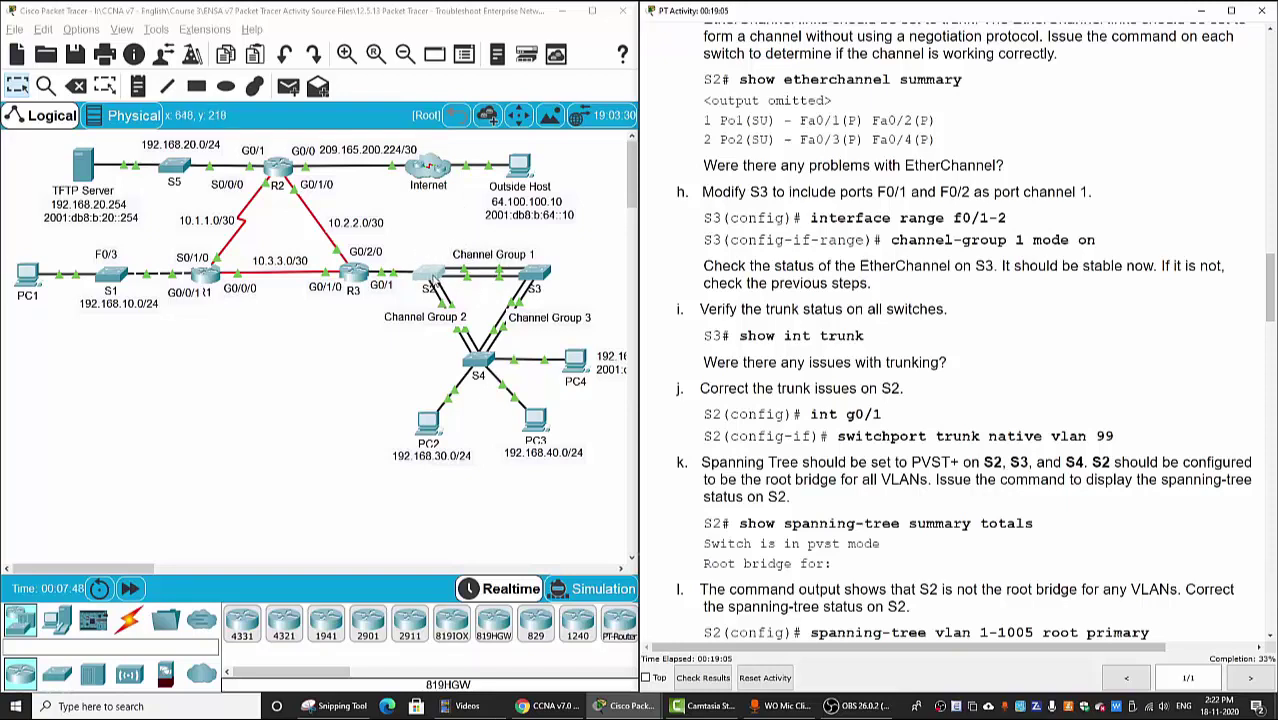
Step: Locate the R3–S2 link in the topology and reopen S2's CLI full-screen
left_click(528, 284)
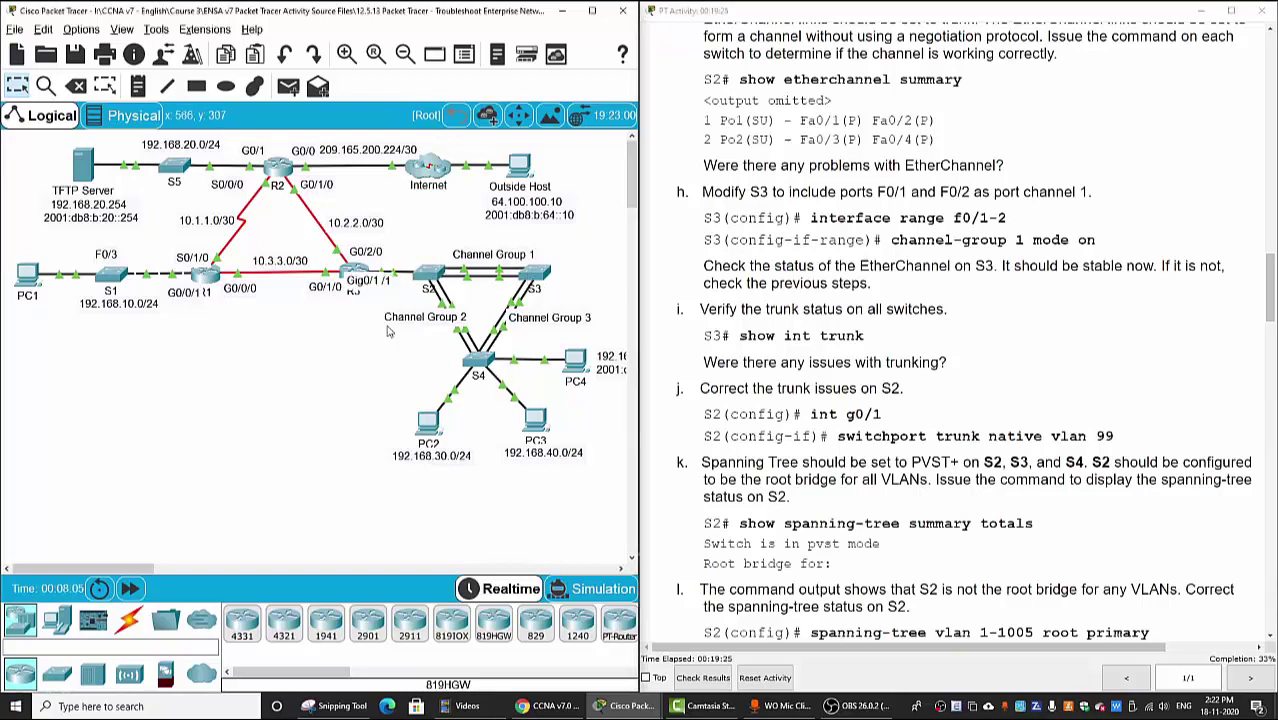
left_click_drag(395, 296, 389, 308)
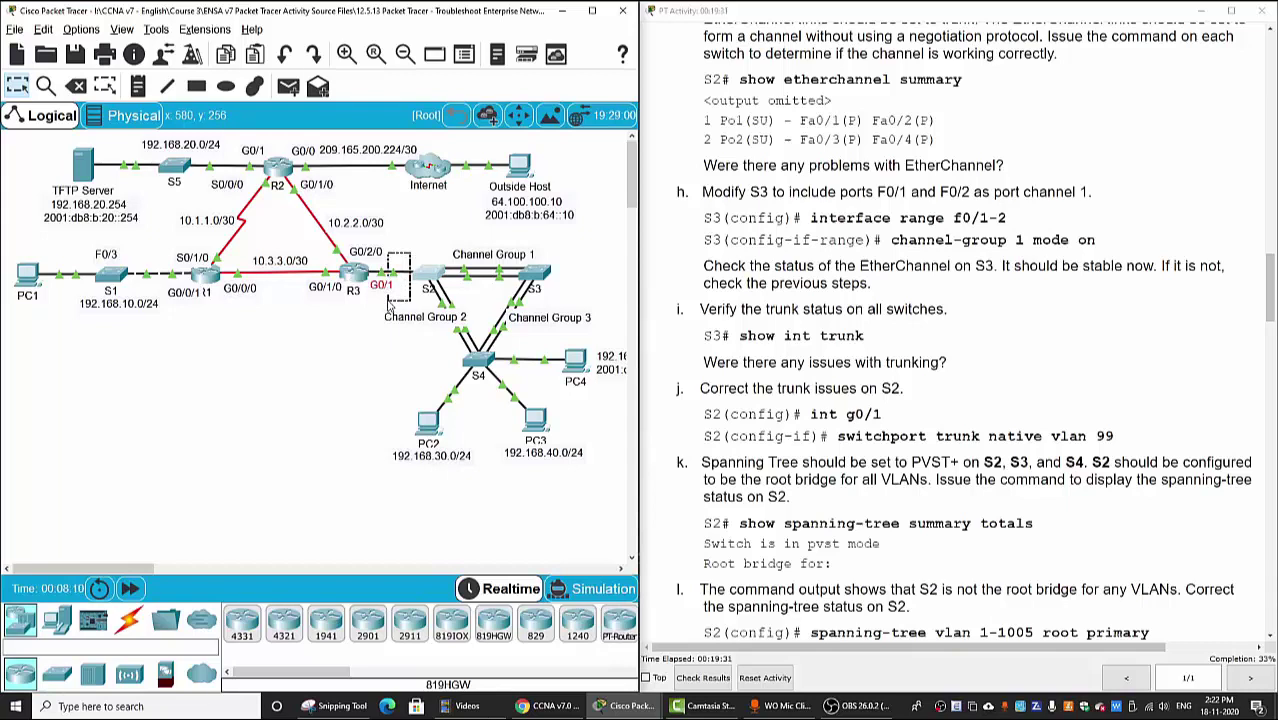
left_click_drag(389, 307, 392, 288)
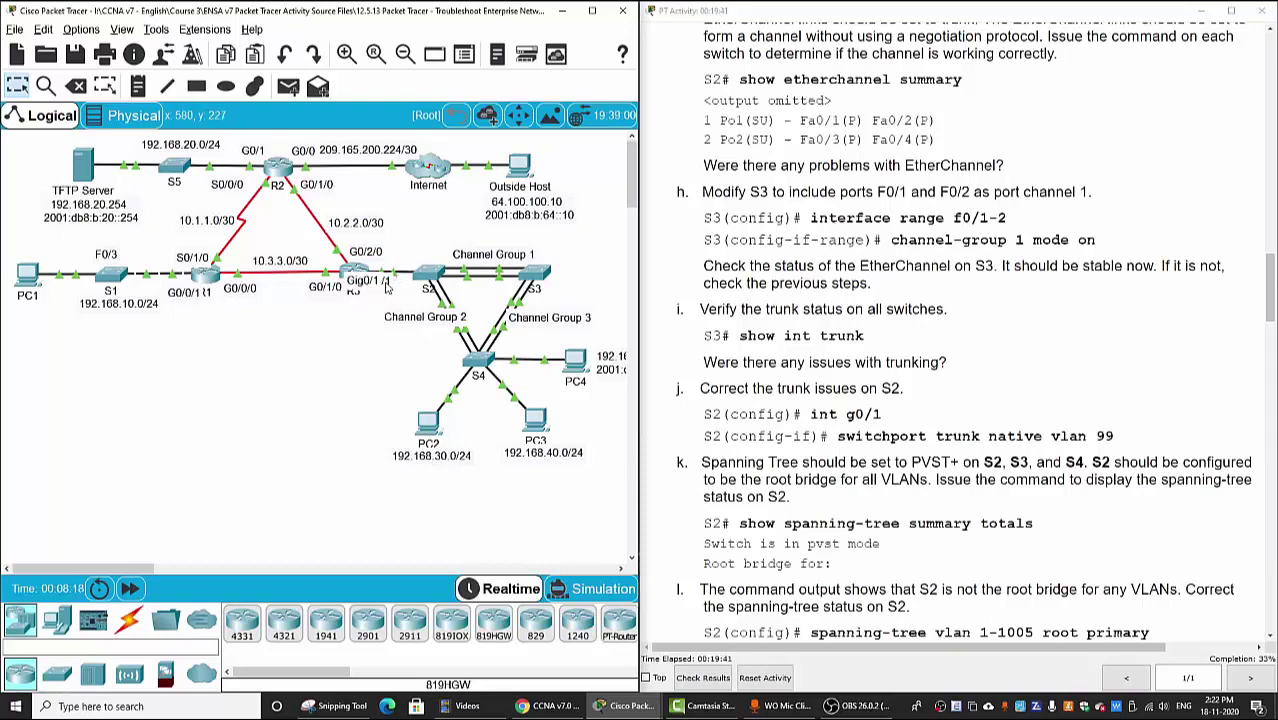
left_click(433, 280)
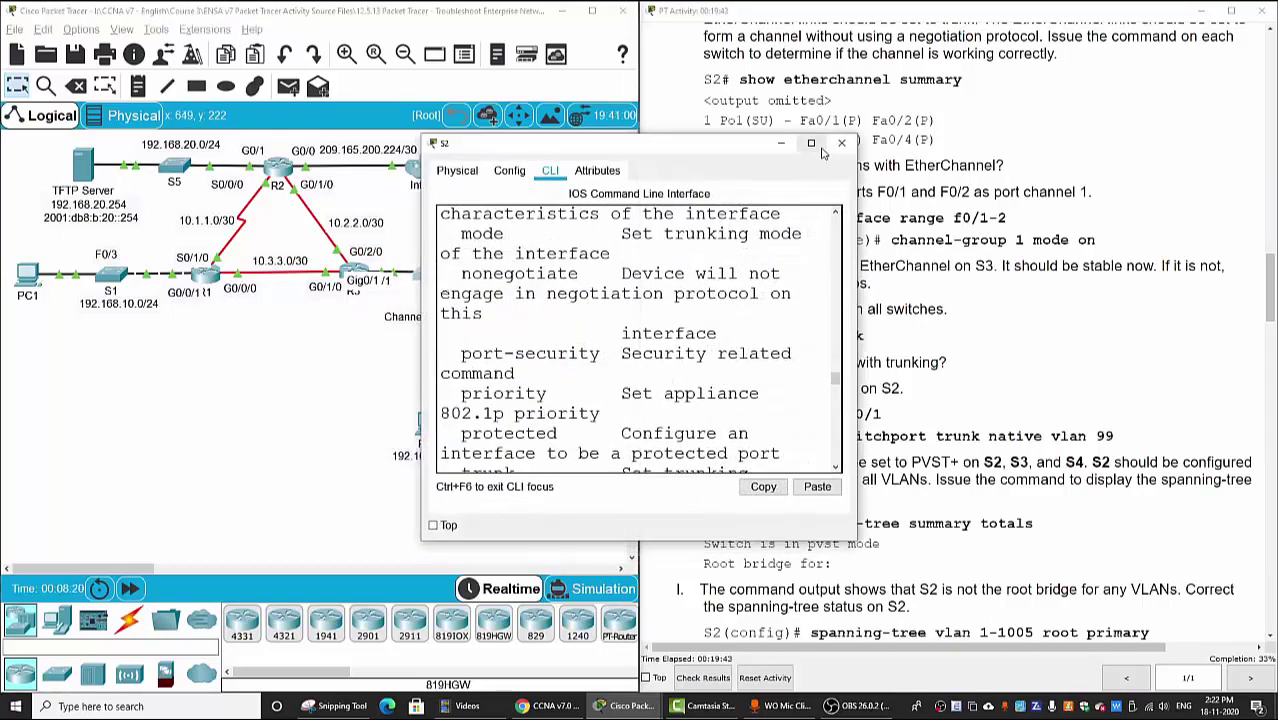
left_click(811, 143)
Step: Configure S2's G0/1 as a trunk with native VLAN 99
type("q")
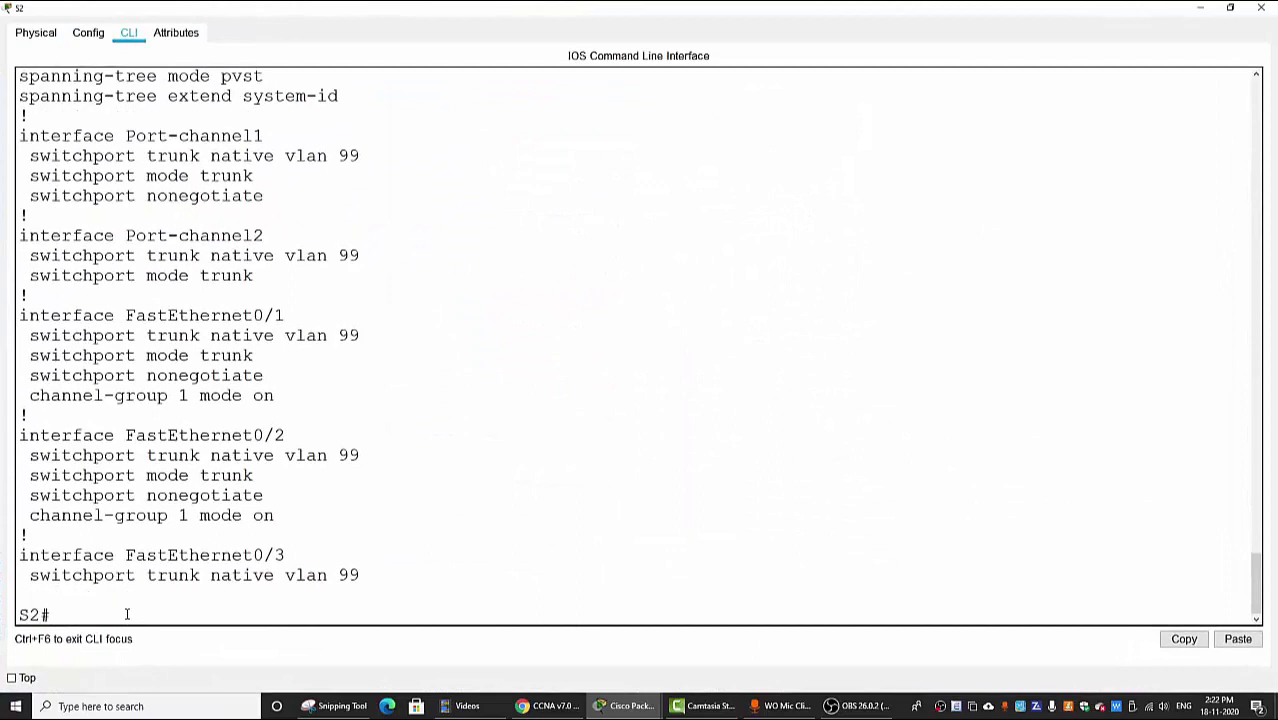
type("conf t")
key("Return")
type("int g0/1")
key("Return")
type("sw m tr")
key("Tab")
key("Return")
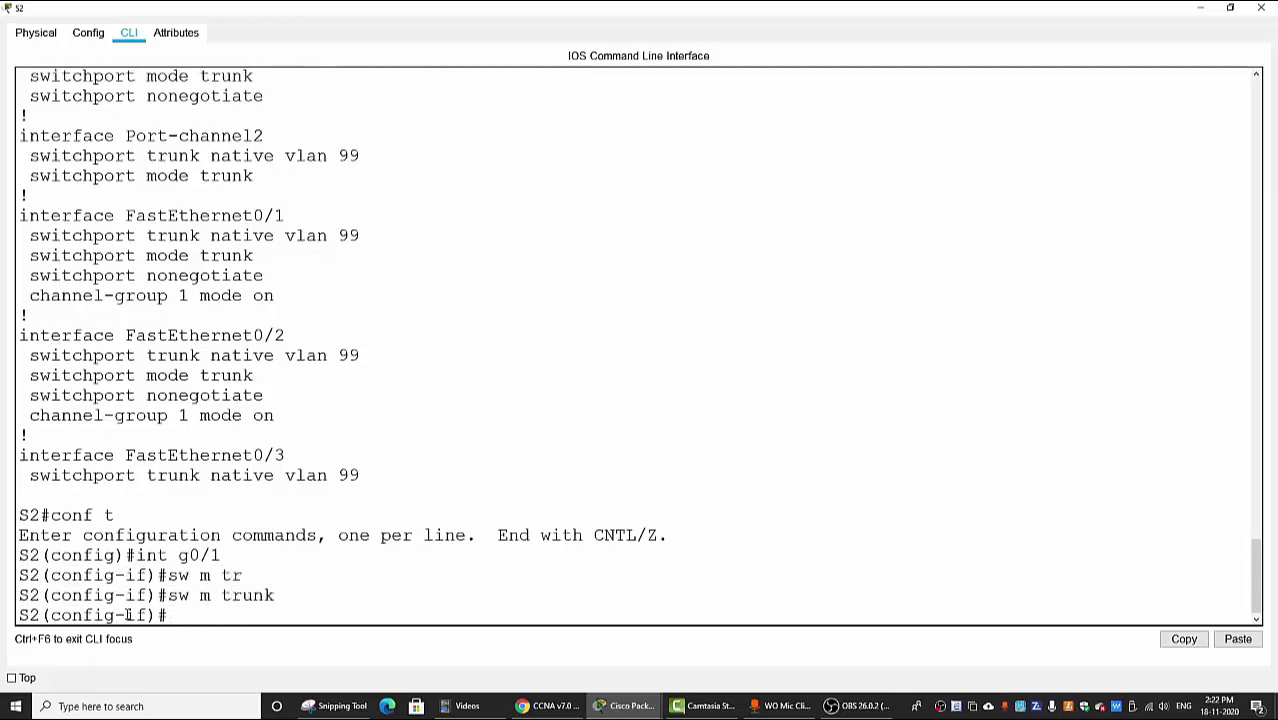
type("sw t n vl 99")
key("Return")
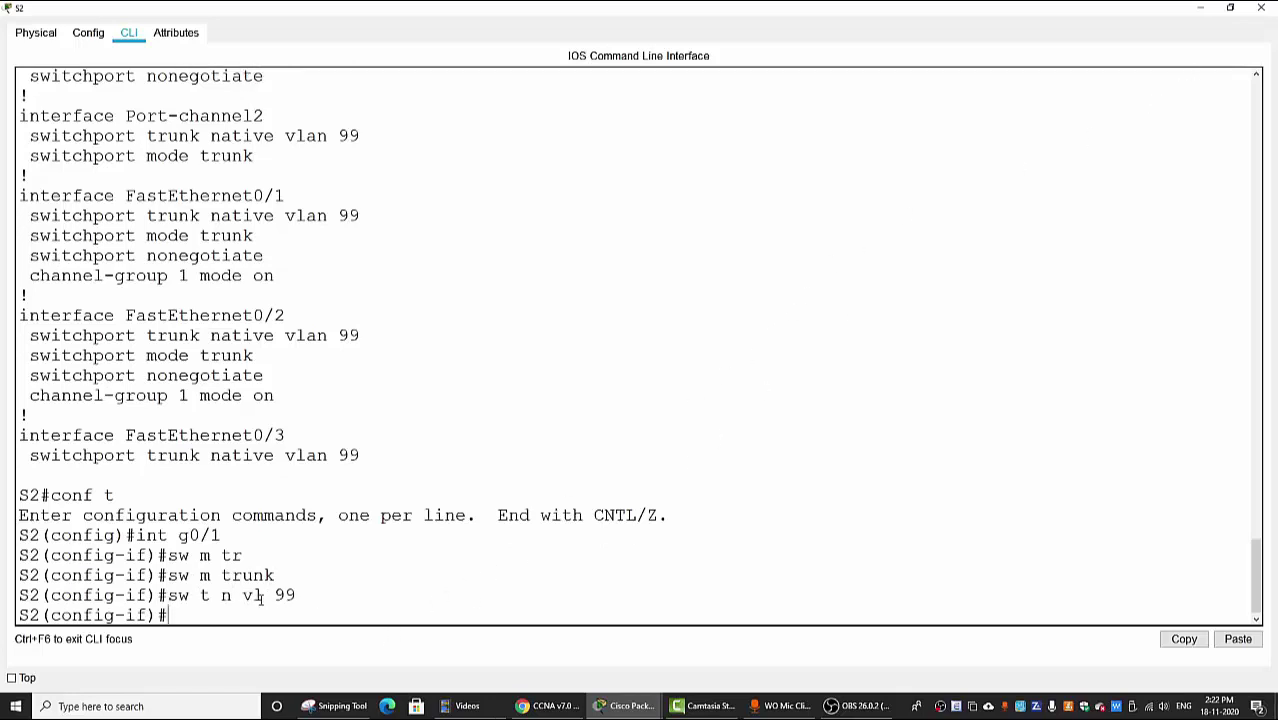
key("ctrl+z")
key("Return")
key("Return")
Step: Verify with show interfaces trunk that Po1, Po2 and Gig0/1 trunk on native VLAN 99
type("show in ttrunk")
key("Return")
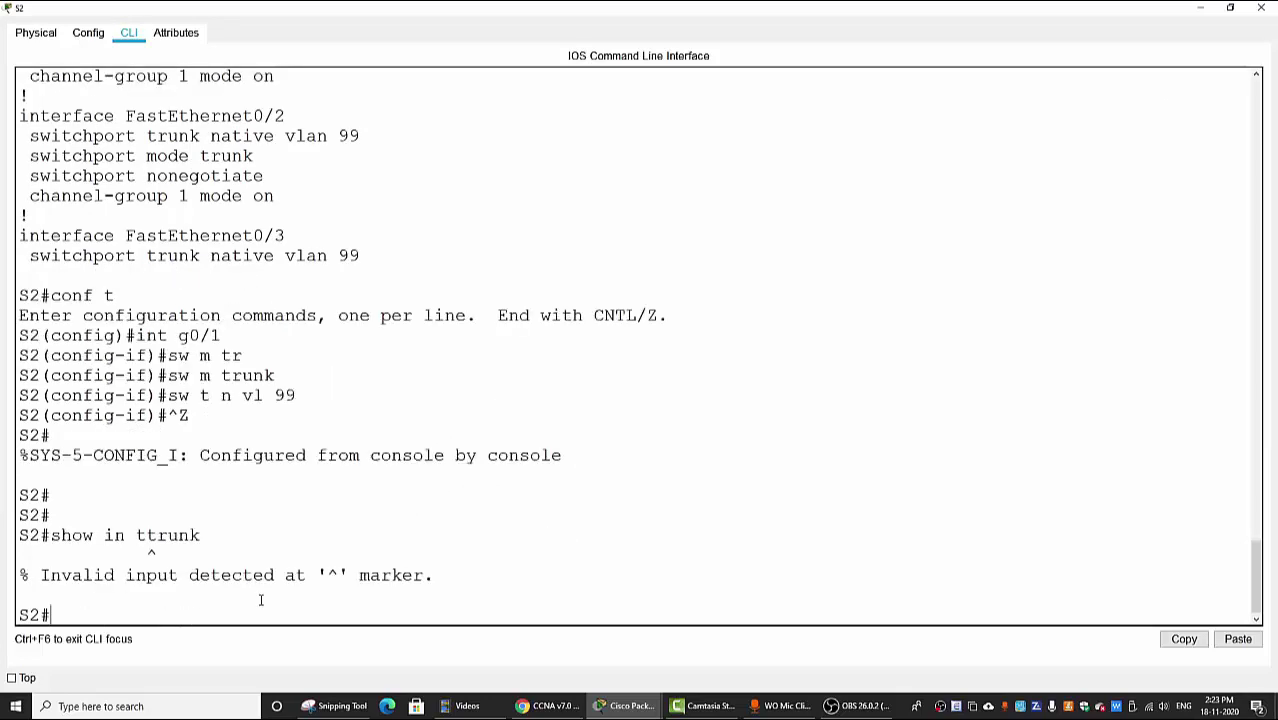
type("sh in")
key("Return")
key("Return")
key("Return")
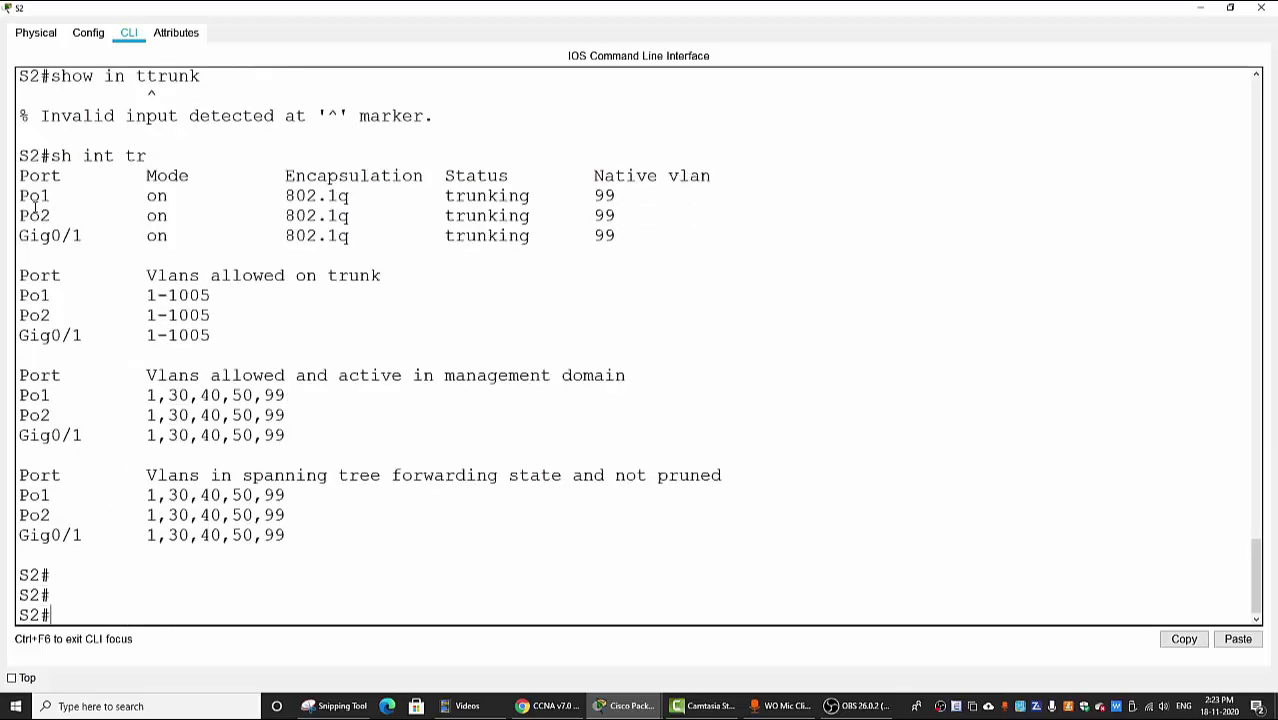
left_click_drag(20, 195, 647, 240)
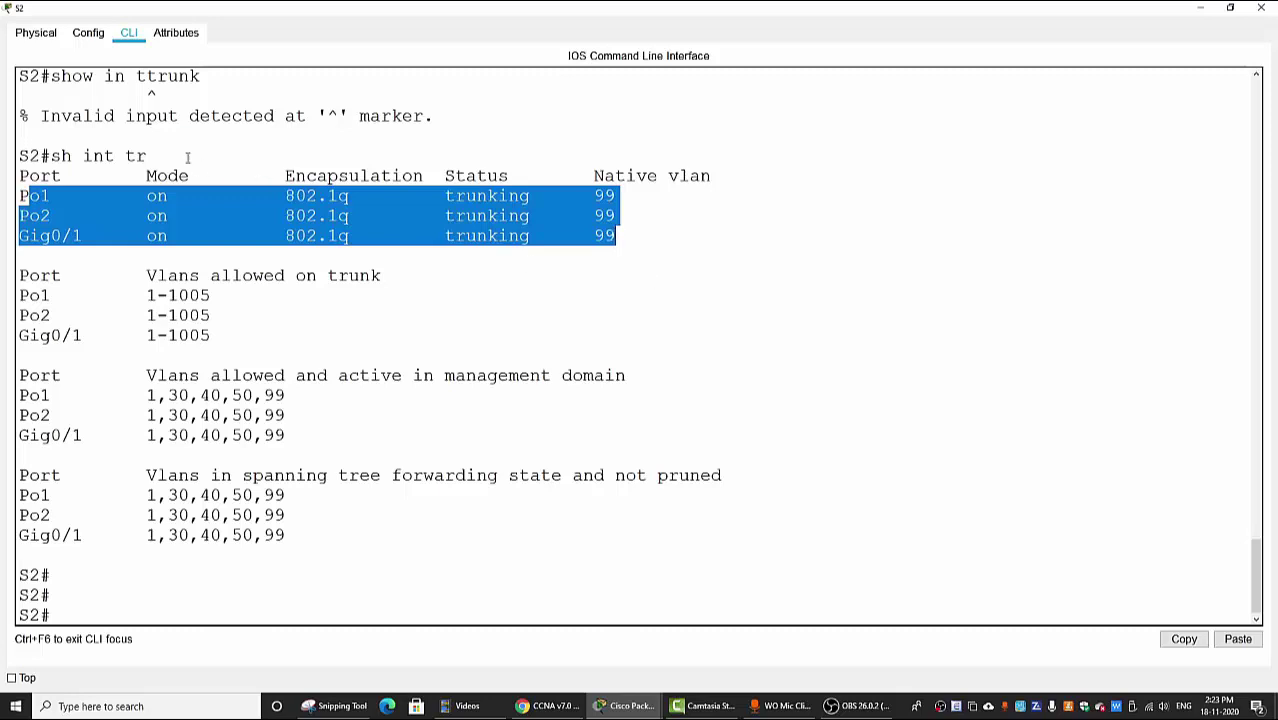
left_click(45, 218)
left_click_drag(40, 237, 596, 260)
left_click(596, 262)
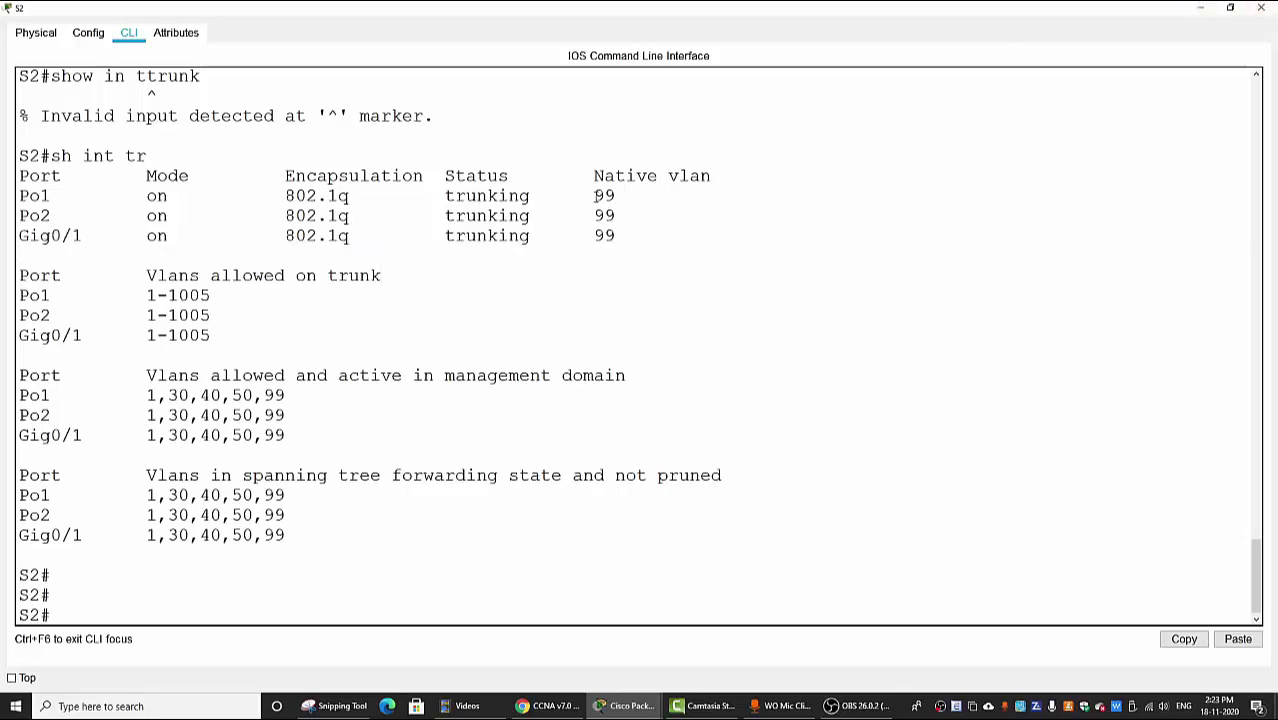
left_click_drag(595, 196, 619, 236)
left_click(616, 236)
Step: Read the instruction step on making S2 root bridge, then reopen S2's CLI full-screen
left_click(1199, 9)
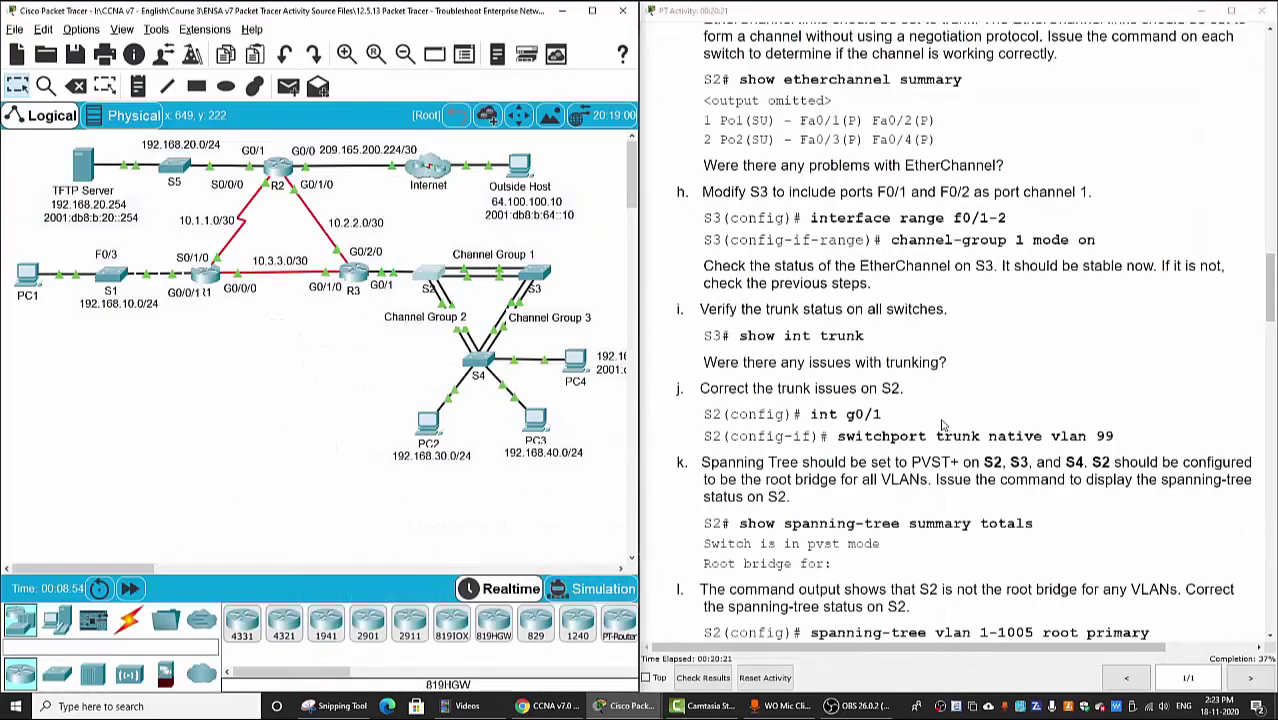
scroll(952, 441, "down", 2)
scroll(952, 441, "down", 1)
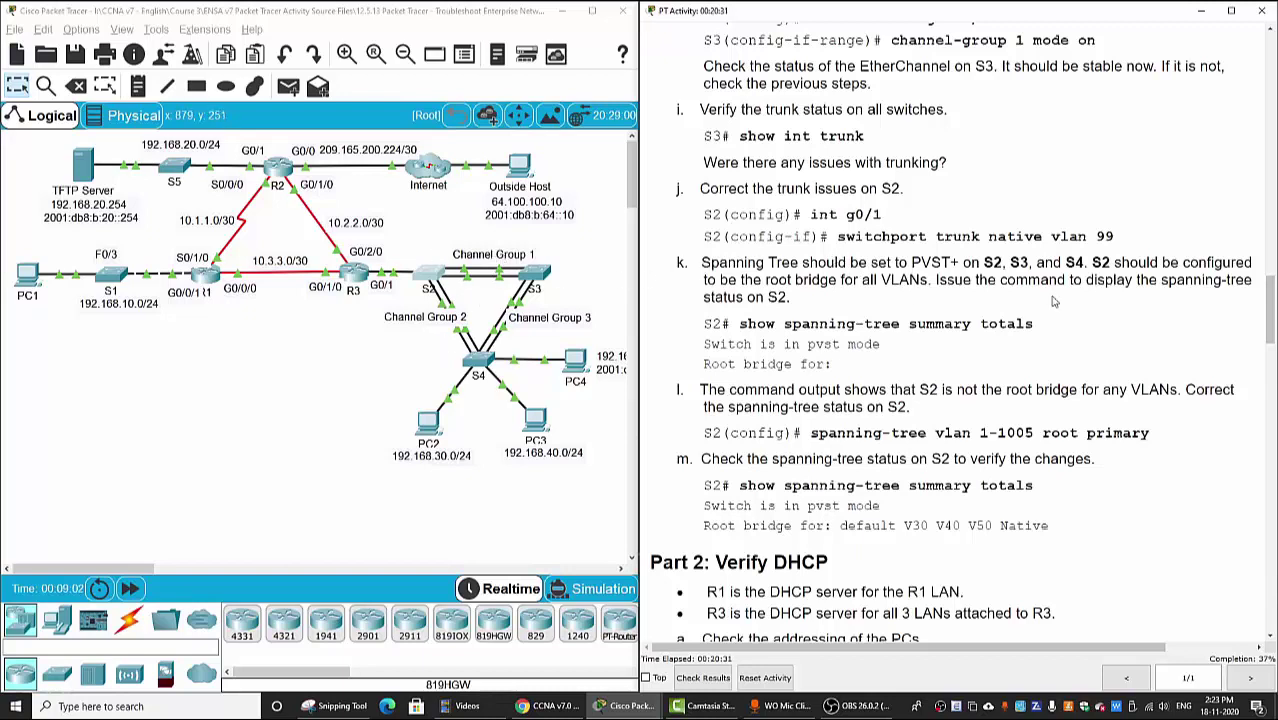
left_click_drag(1091, 262, 909, 295)
left_click(997, 322)
left_click(437, 289)
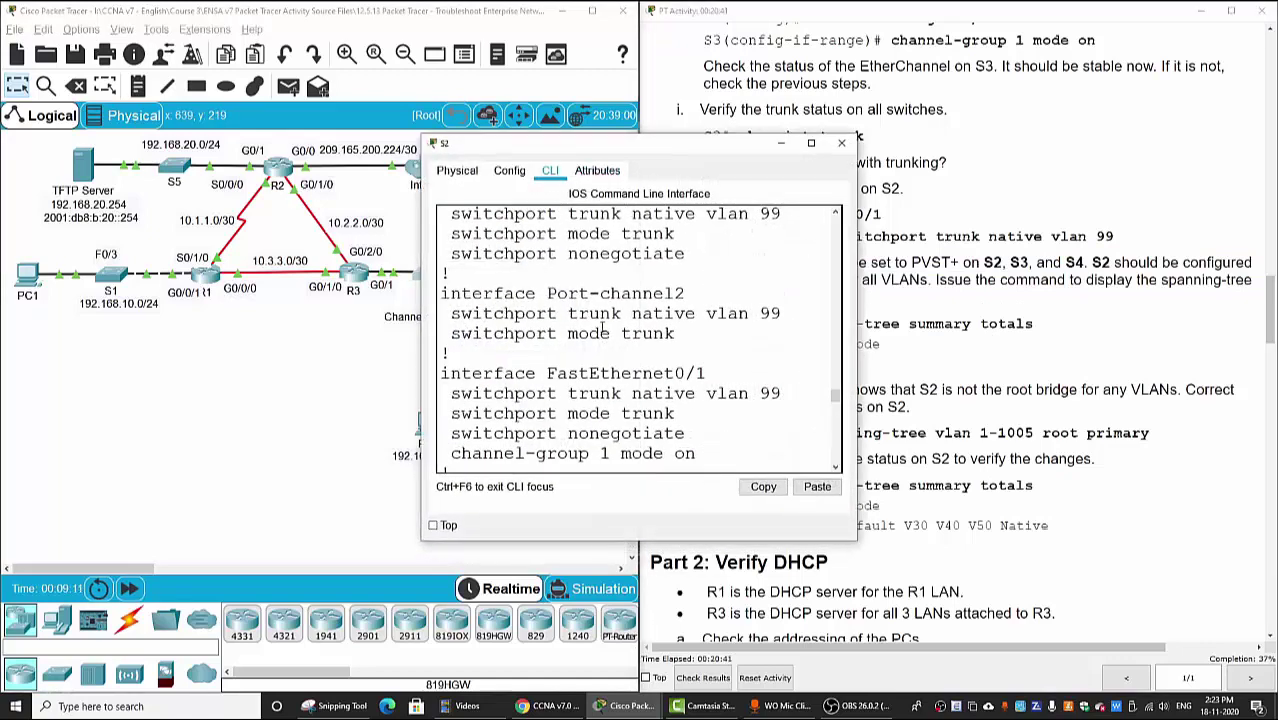
left_click(804, 162)
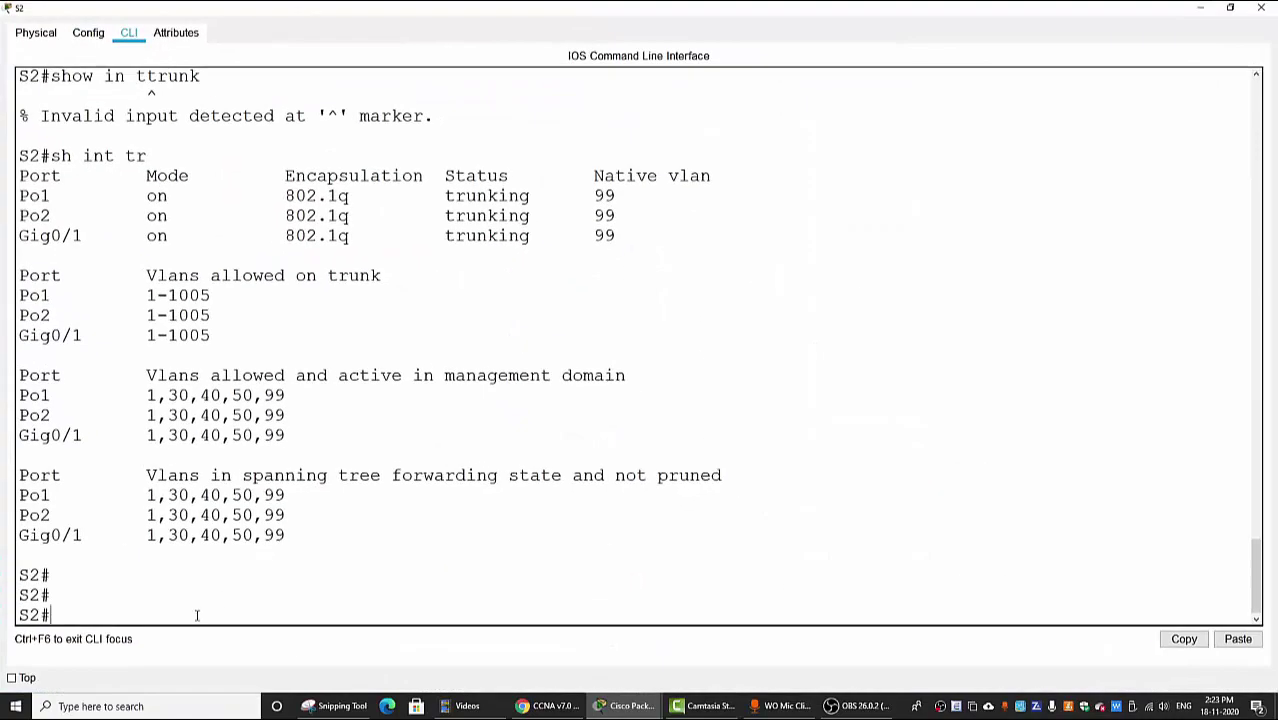
Step: Page through S2's show spanning-tree output for VLANs 30 to 99, confirming S2 isn't root
type("show sp")
key("Tab")
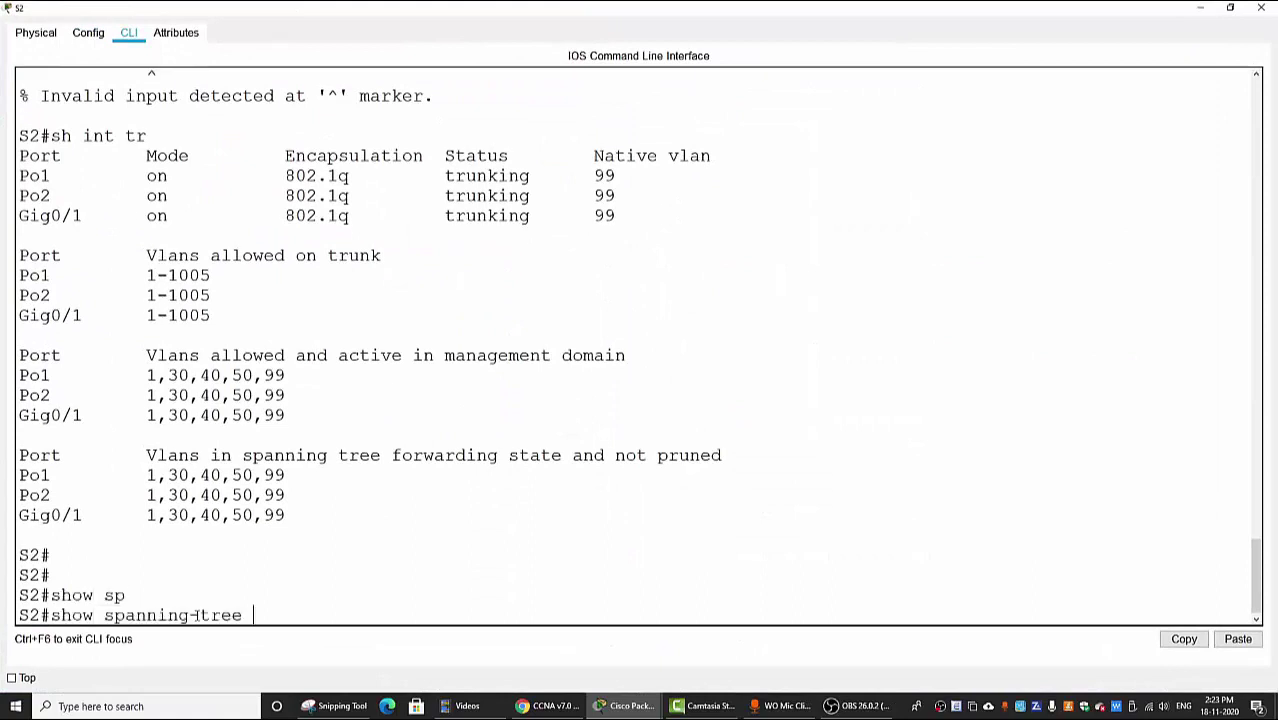
key("Return")
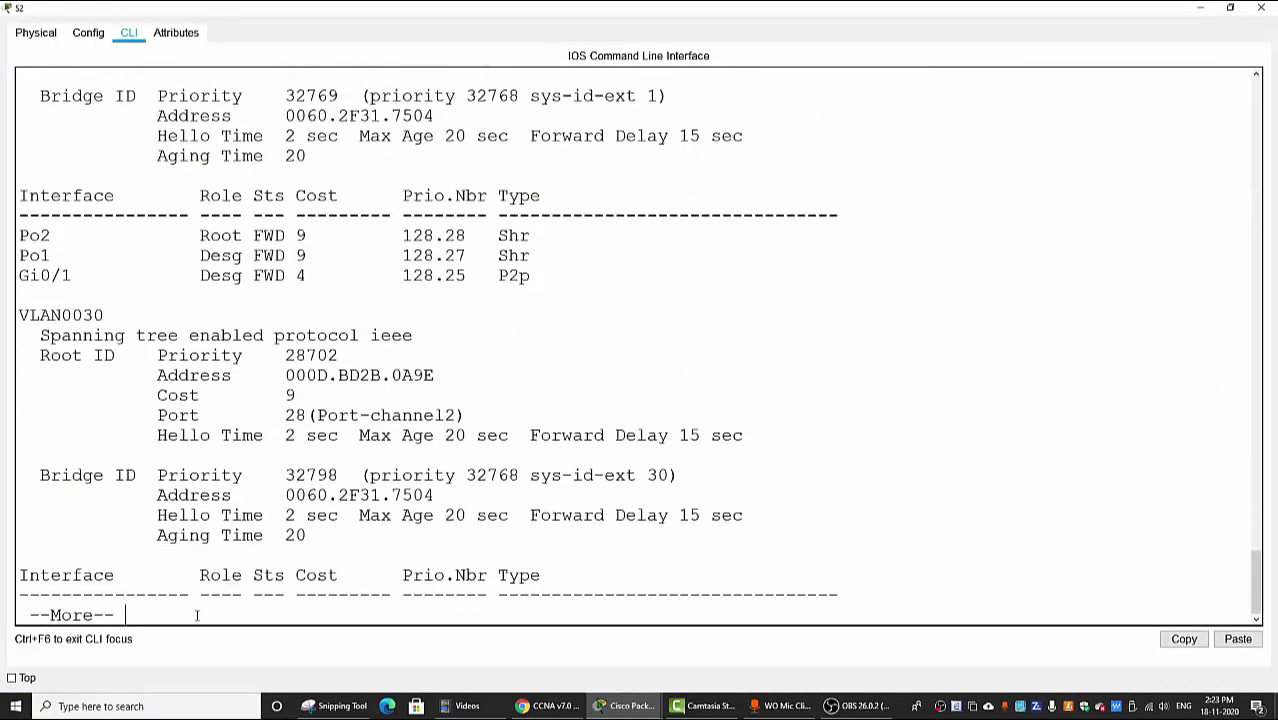
key("Return")
key("Return")
key("Return")
key("Return")
key("Return")
key("Return")
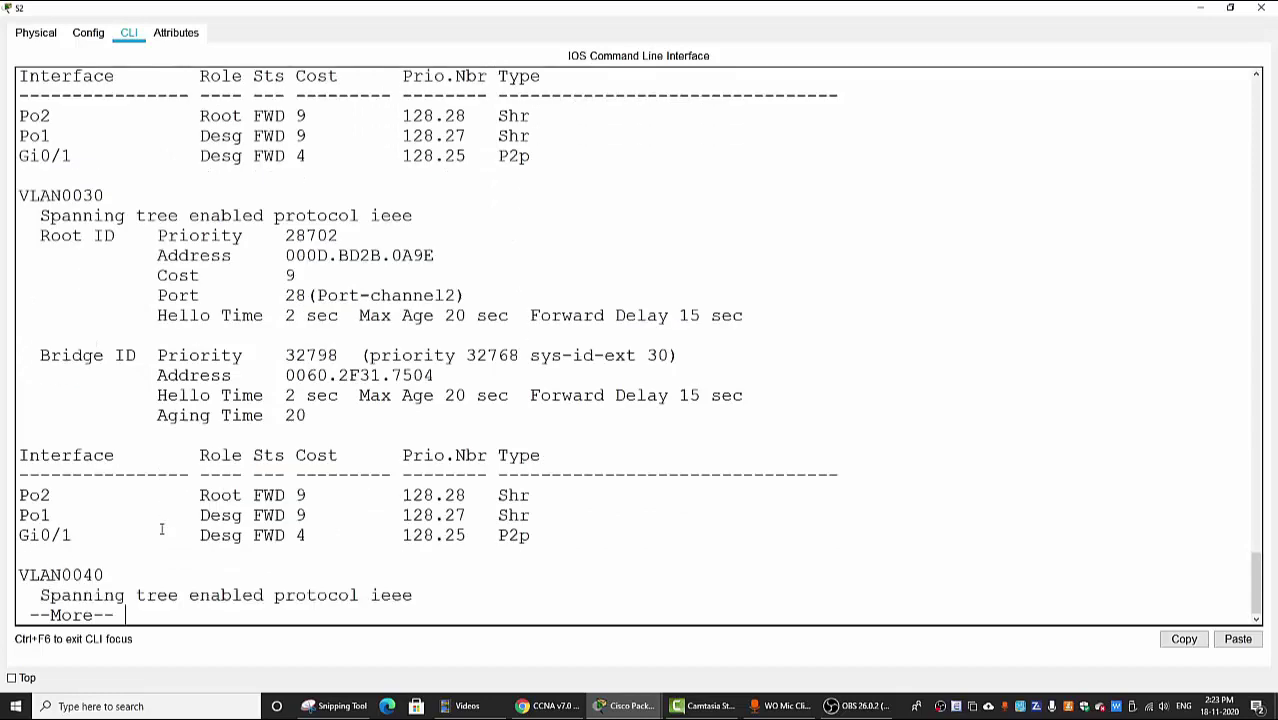
key("Return")
key("Return")
key("Return")
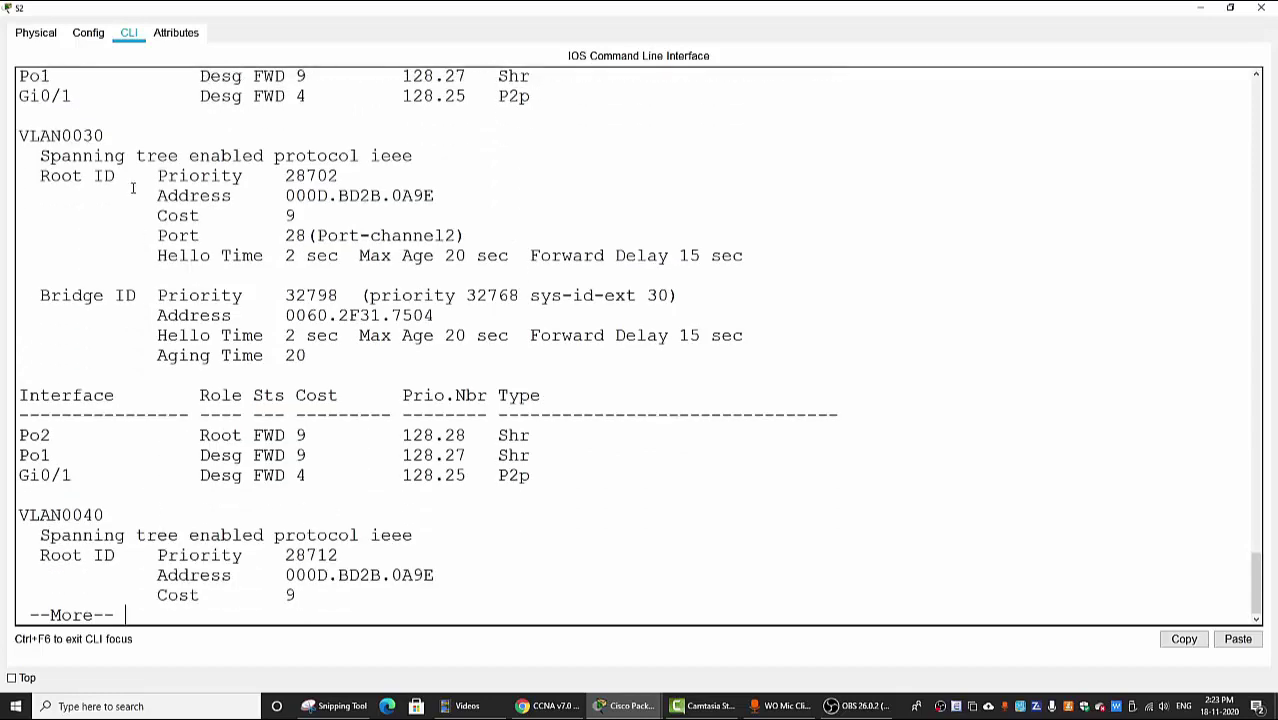
left_click_drag(79, 140, 678, 298)
left_click(86, 467)
key("Return")
key("Return")
key("Return")
key("Return")
key("Return")
key("Return")
key("Return")
key("Return")
key("Return")
key("Return")
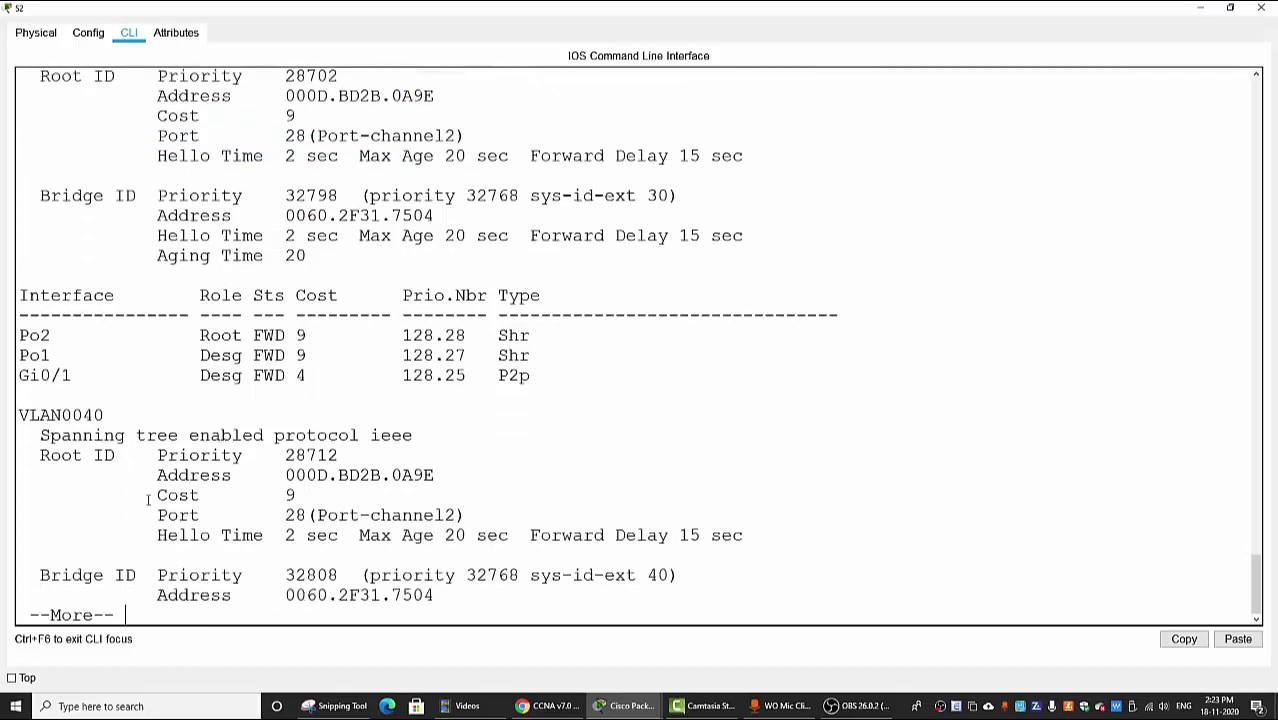
key("Return")
key("Return")
key("Return")
key("Return")
key("Return")
key("Return")
key("Return")
key("Return")
key("Return")
key("Return")
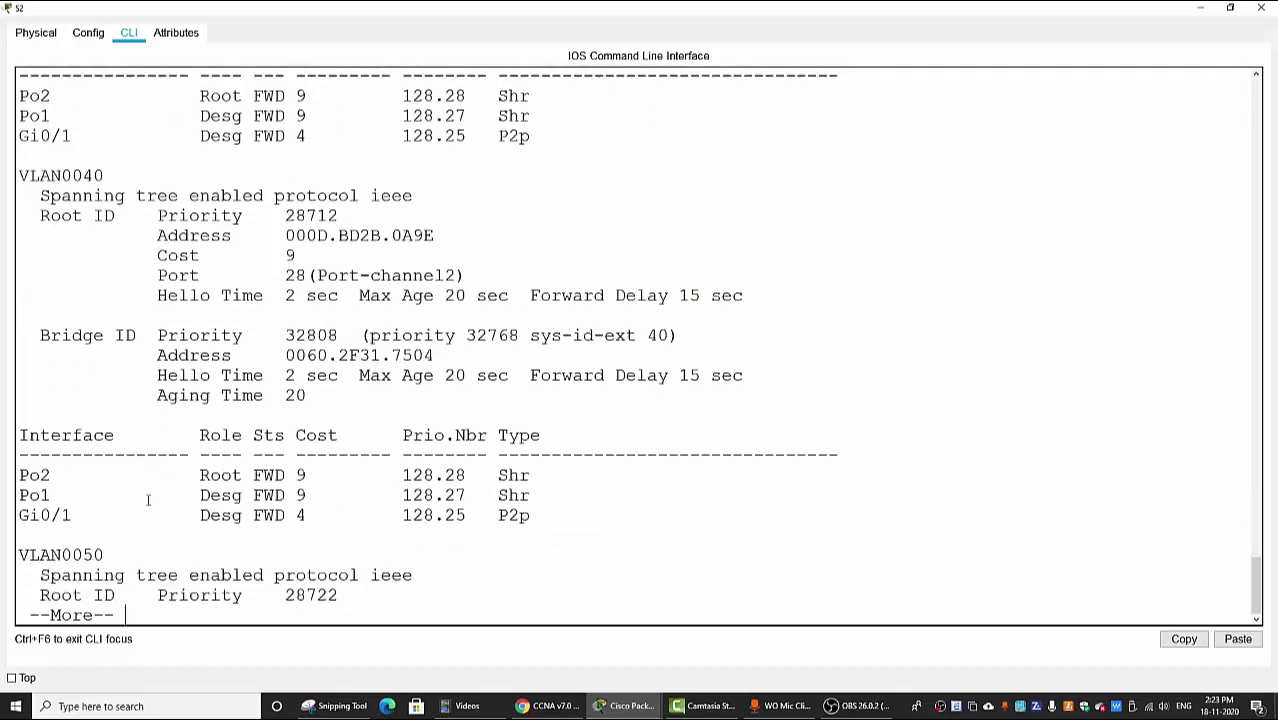
key("Return")
key("Return")
key("Return")
key("Return")
key("Return")
key("Return")
key("Return")
key("Return")
key("Return")
key("Return")
key("Return")
key("Return")
key("Return")
key("Return")
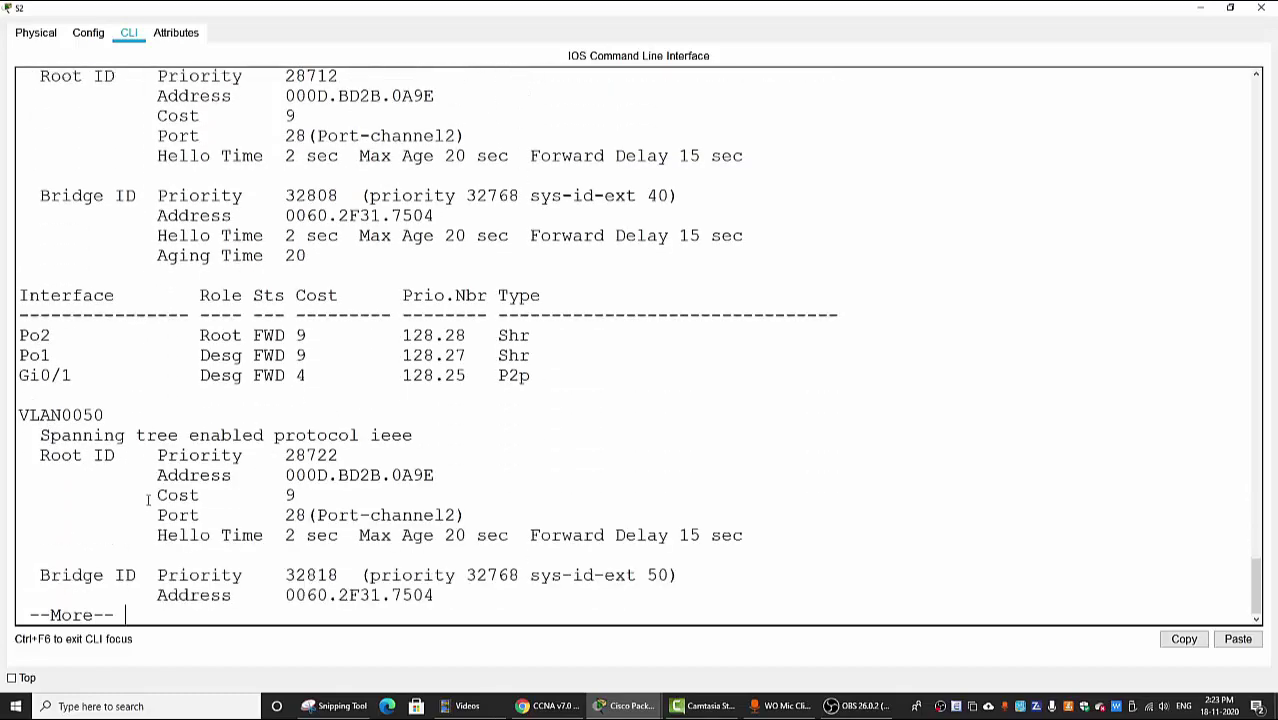
key("Return")
key("Return")
key("Return")
key("Return")
key("Return")
key("Return")
key("Return")
key("Return")
key("Return")
key("Return")
key("Return")
key("Return")
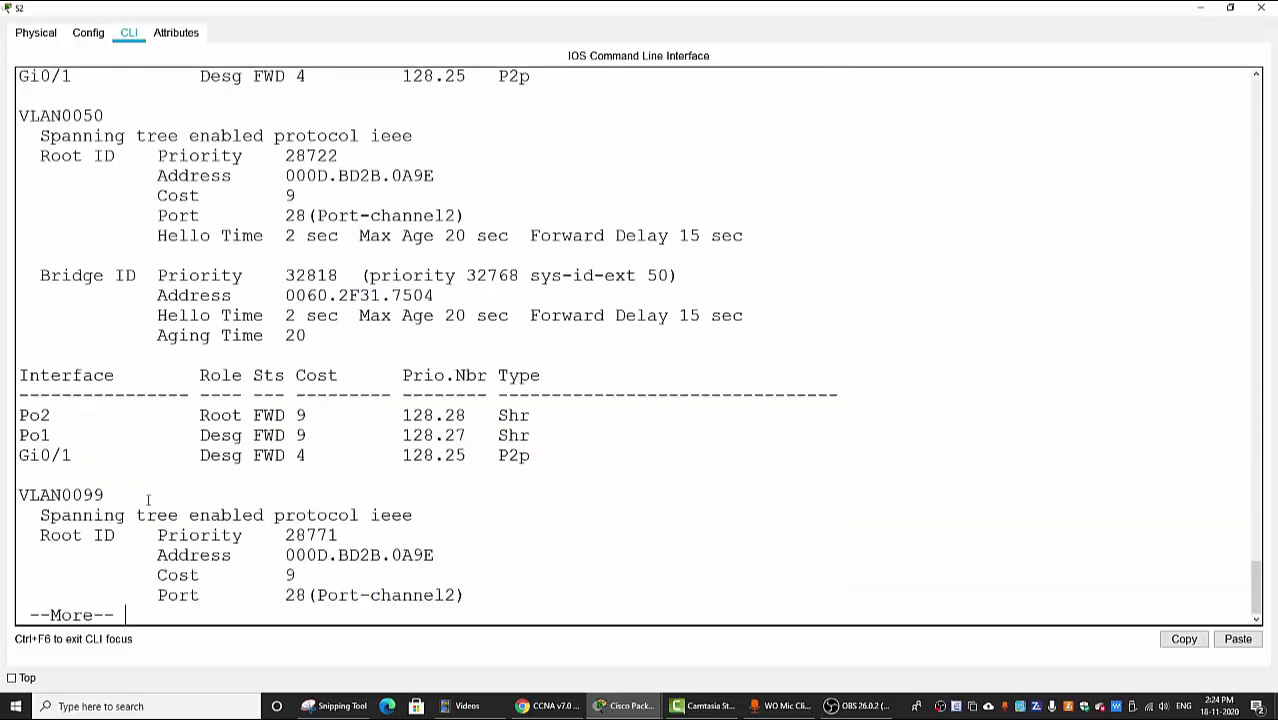
key("Return")
key("Return")
key("Return")
key("Return")
key("Return")
key("Return")
key("Return")
key("Return")
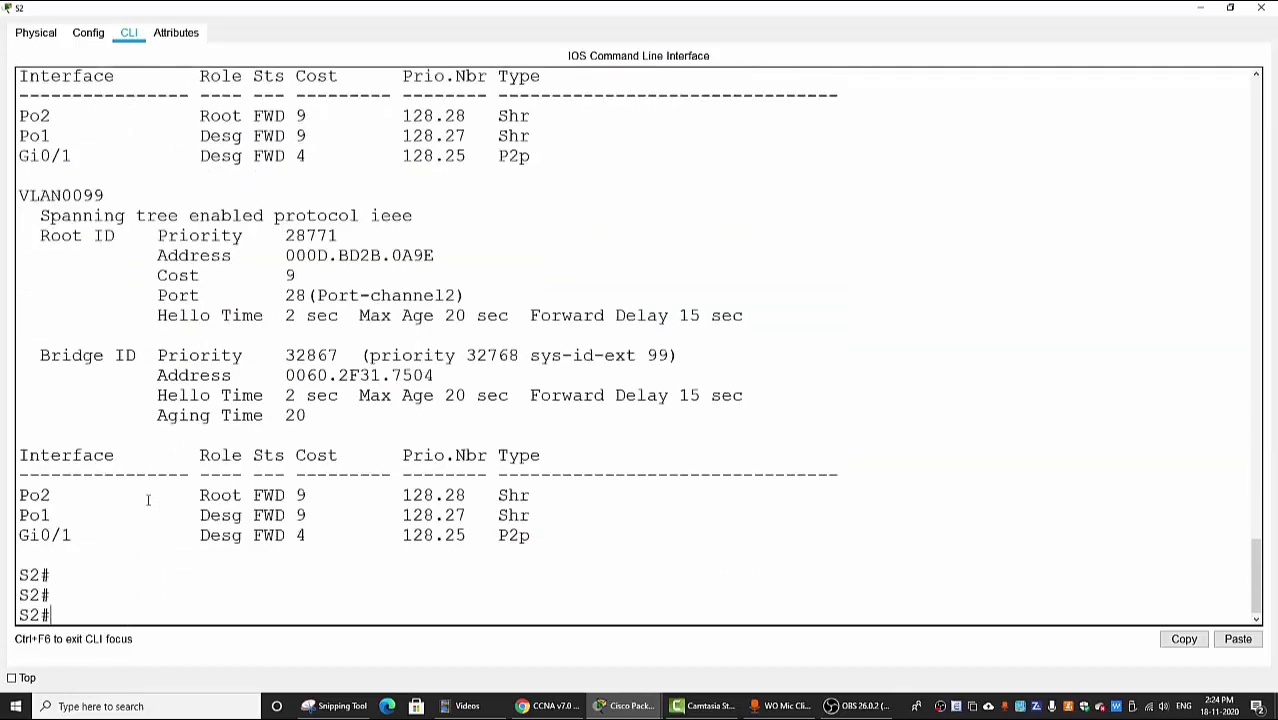
left_click(1258, 7)
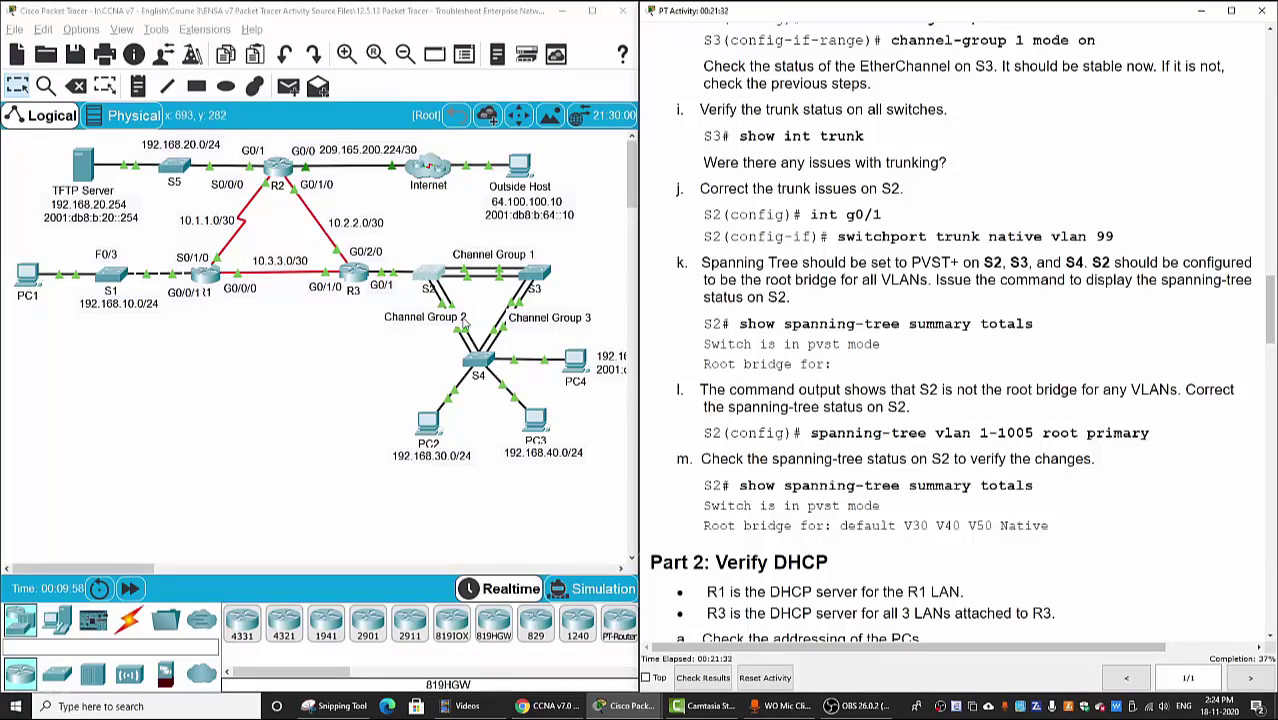
Step: Note the spanning-tree root primary command in step l and reopen S2's CLI
left_click_drag(811, 433, 1005, 433)
left_click(1006, 433)
left_click(432, 284)
Step: Make S2 spanning-tree root primary for VLANs 1-1005
left_click(811, 143)
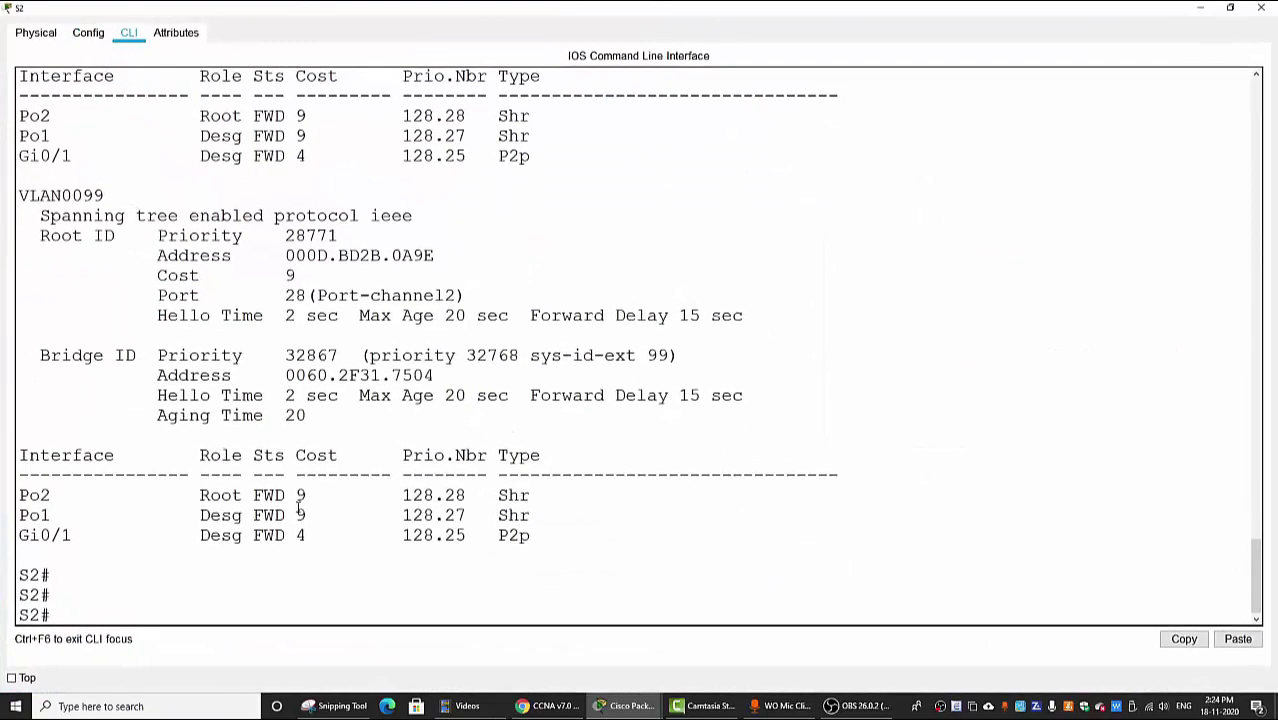
type("conf t")
key("Return")
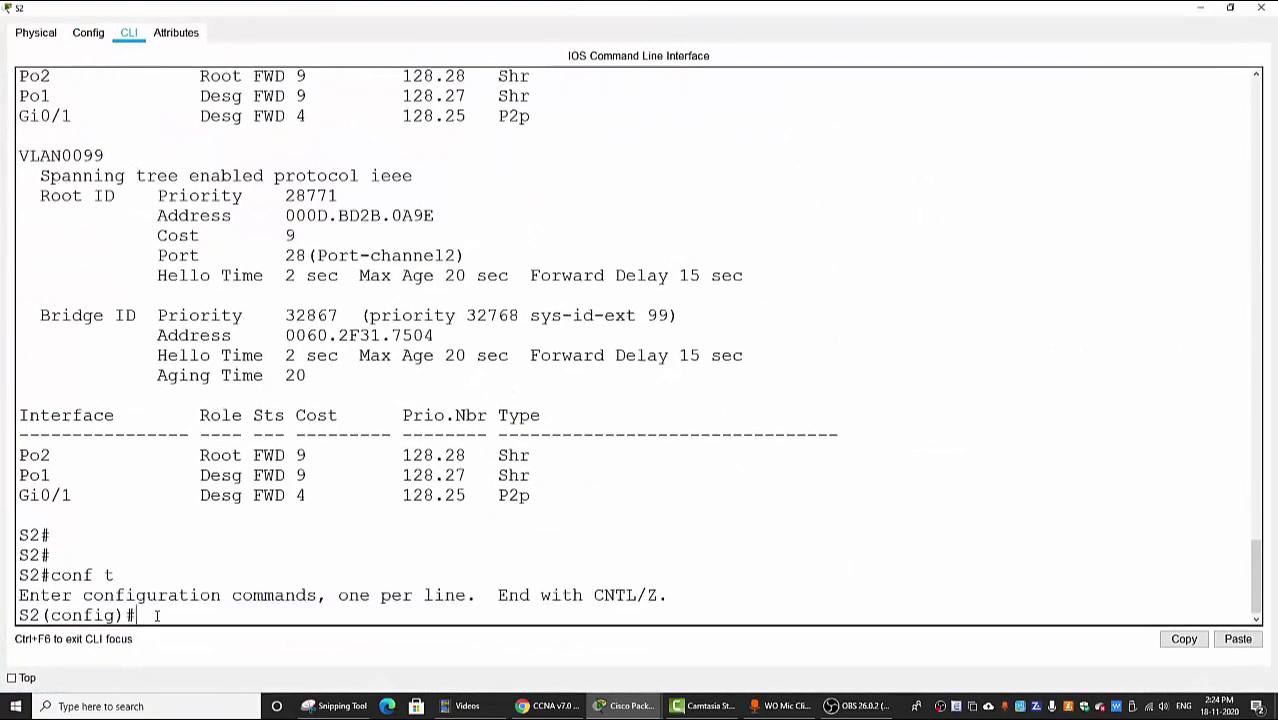
type("sp")
key("Tab")
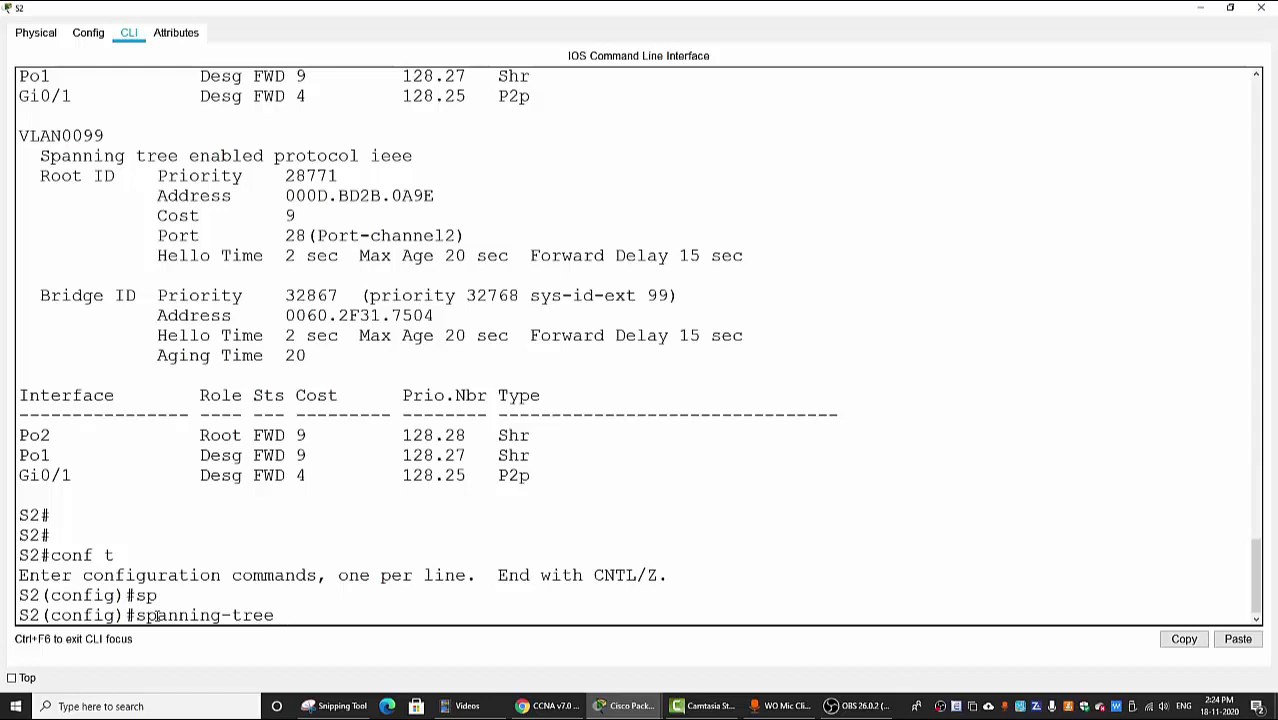
type("vlan 1-1005 root primary")
key("Return")
key("Return")
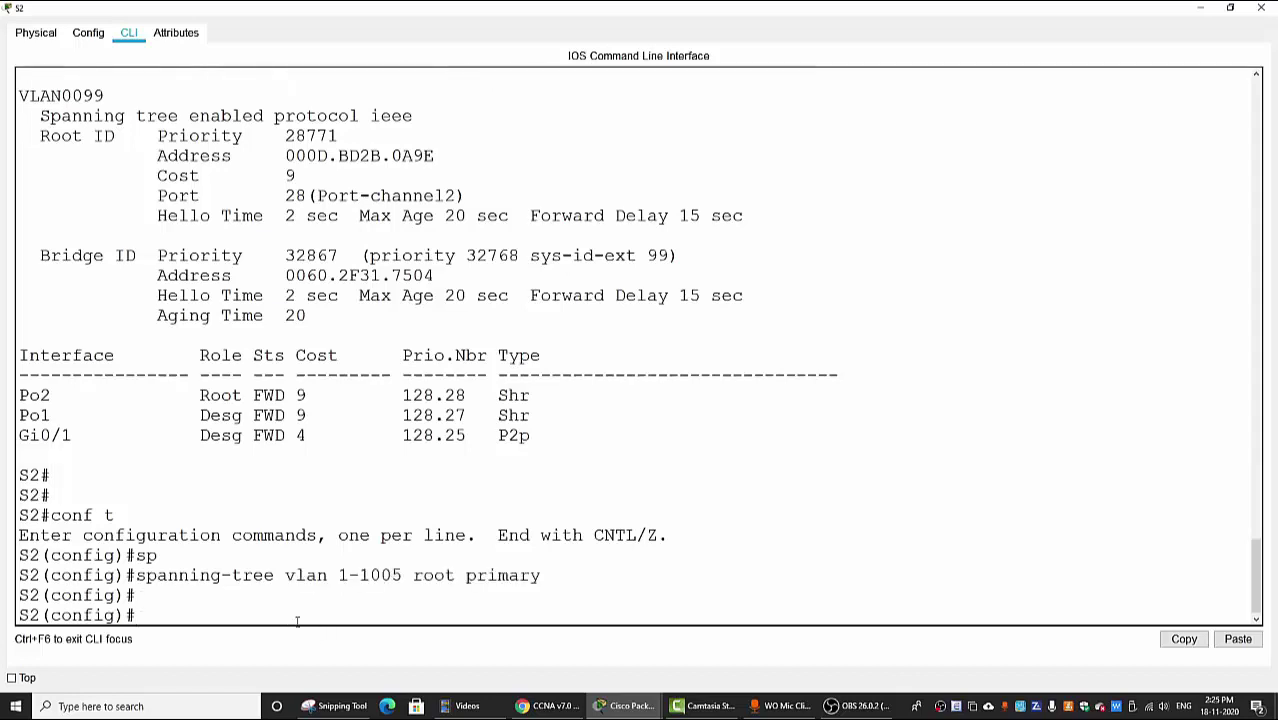
Step: Attempt a spanning-tree totals check (rejected) and return to the privileged prompt
type("do show span")
key("Tab")
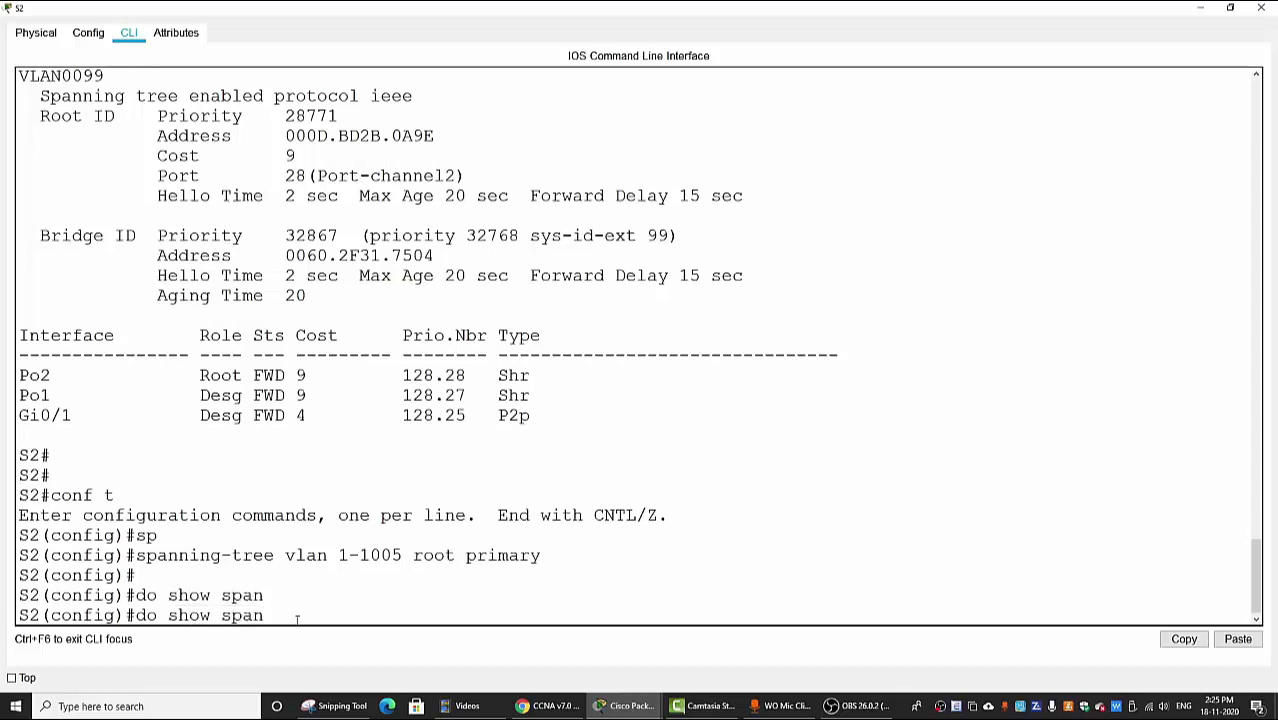
type("to")
key("Tab")
key("Return")
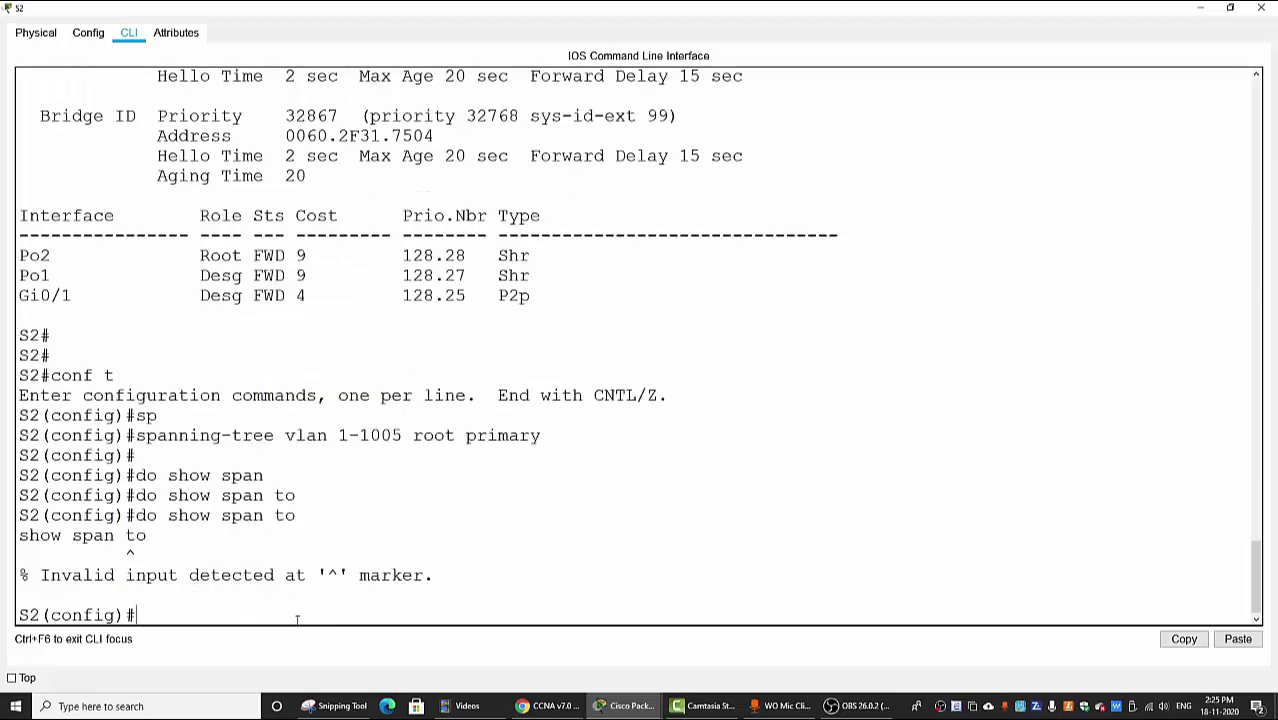
key("ctrl+z")
key("Return")
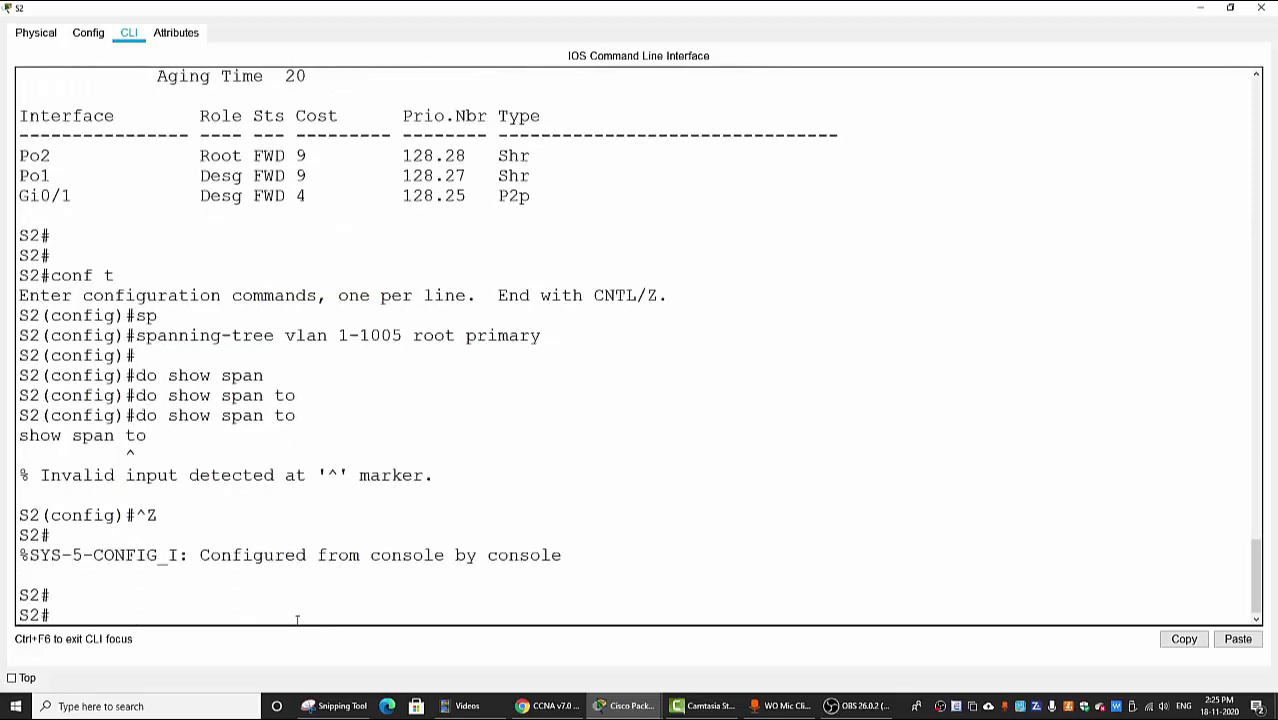
Step: Run show spanning-tree and confirm S2 is now root for VLANs 30 and 40
type("show span")
key("Tab")
key("Return")
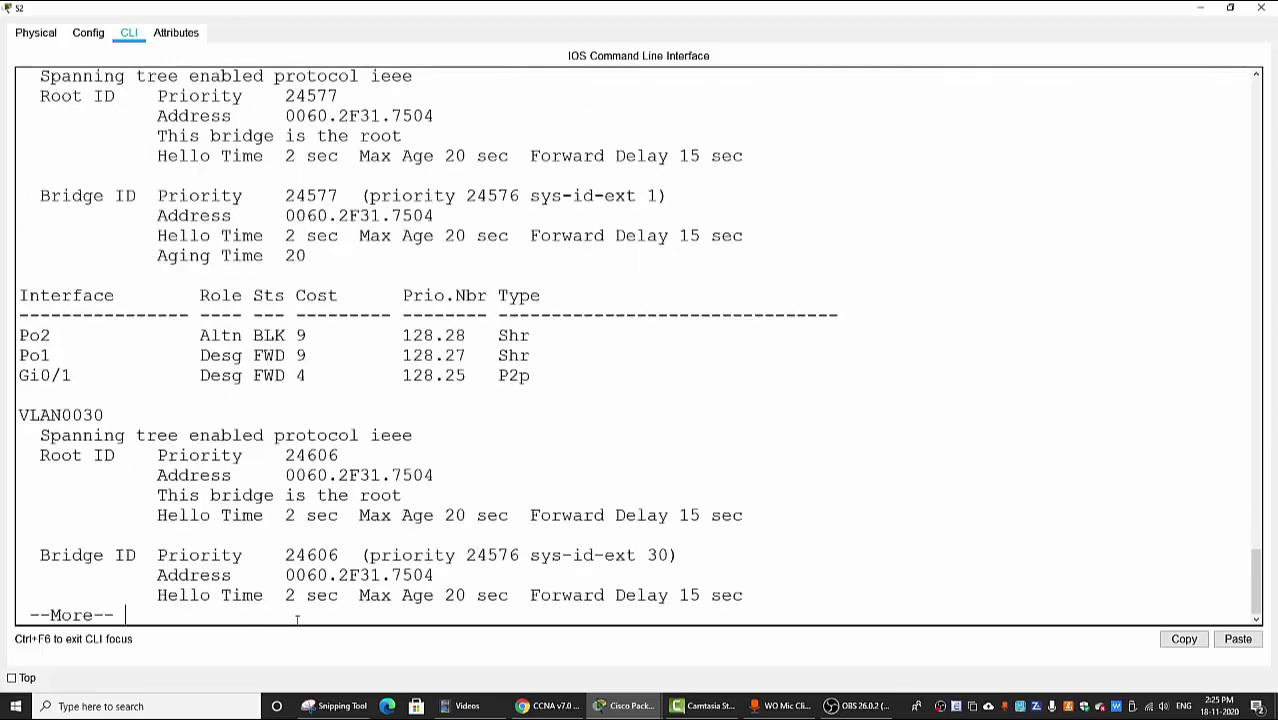
key("Return")
key("Return")
key("Return")
key("Return")
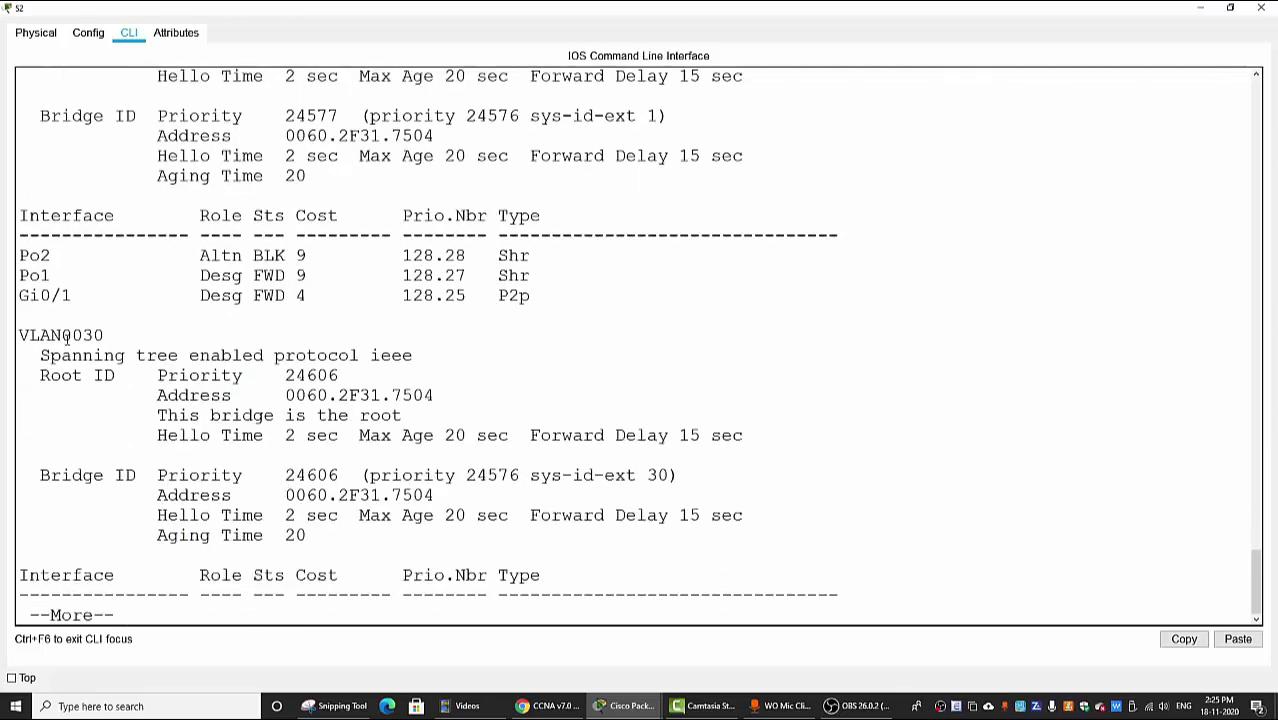
left_click_drag(31, 335, 104, 335)
left_click_drag(152, 415, 439, 413)
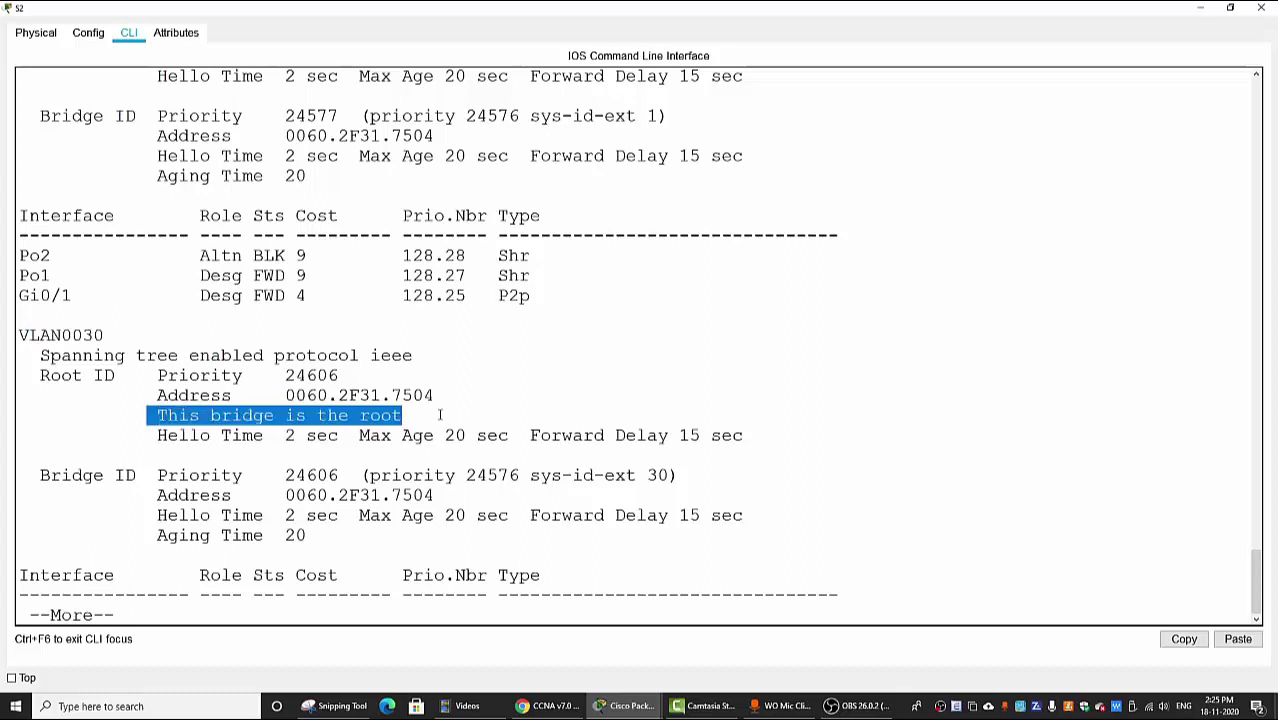
left_click(381, 476)
key("Return")
key("Return")
key("Return")
key("Return")
key("Return")
key("Return")
key("Return")
key("Return")
key("Return")
key("Return")
key("Return")
key("Return")
key("Return")
key("Return")
key("Return")
key("Return")
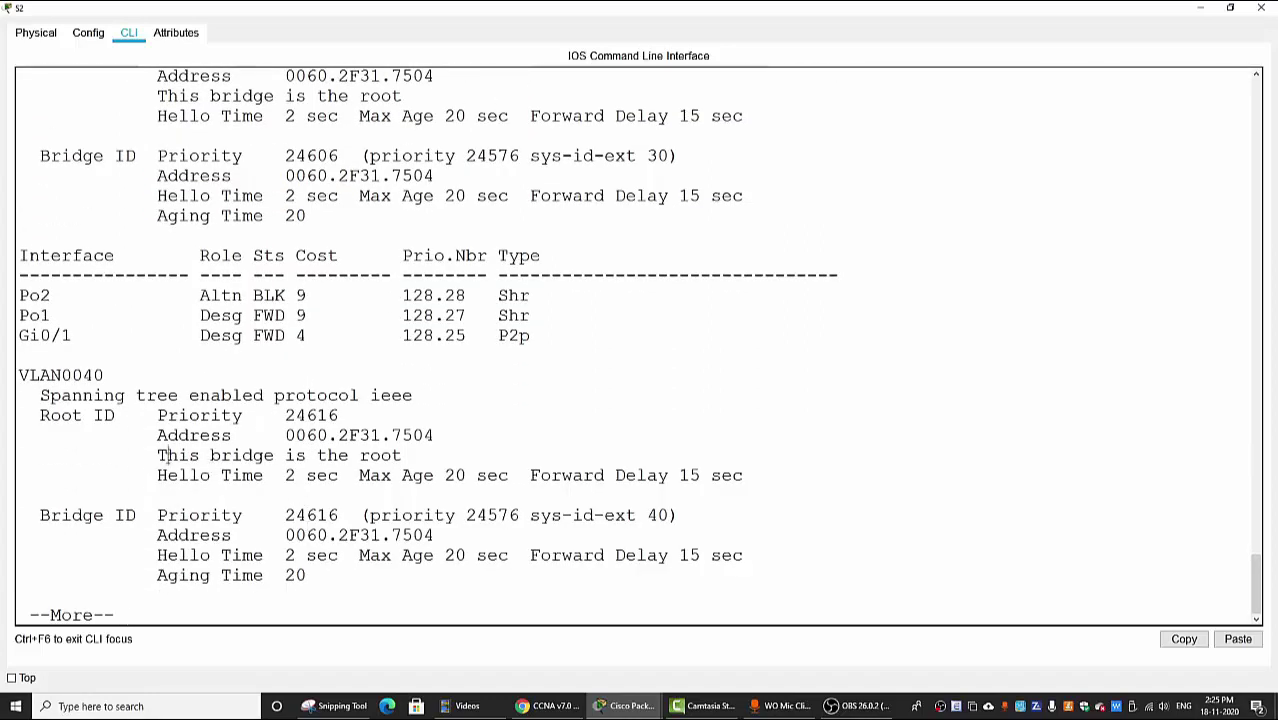
left_click_drag(168, 455, 451, 457)
left_click(437, 549)
Step: Review the Part 2: Verify DHCP heading and topology devices, then open router R3
key("alt+Tab")
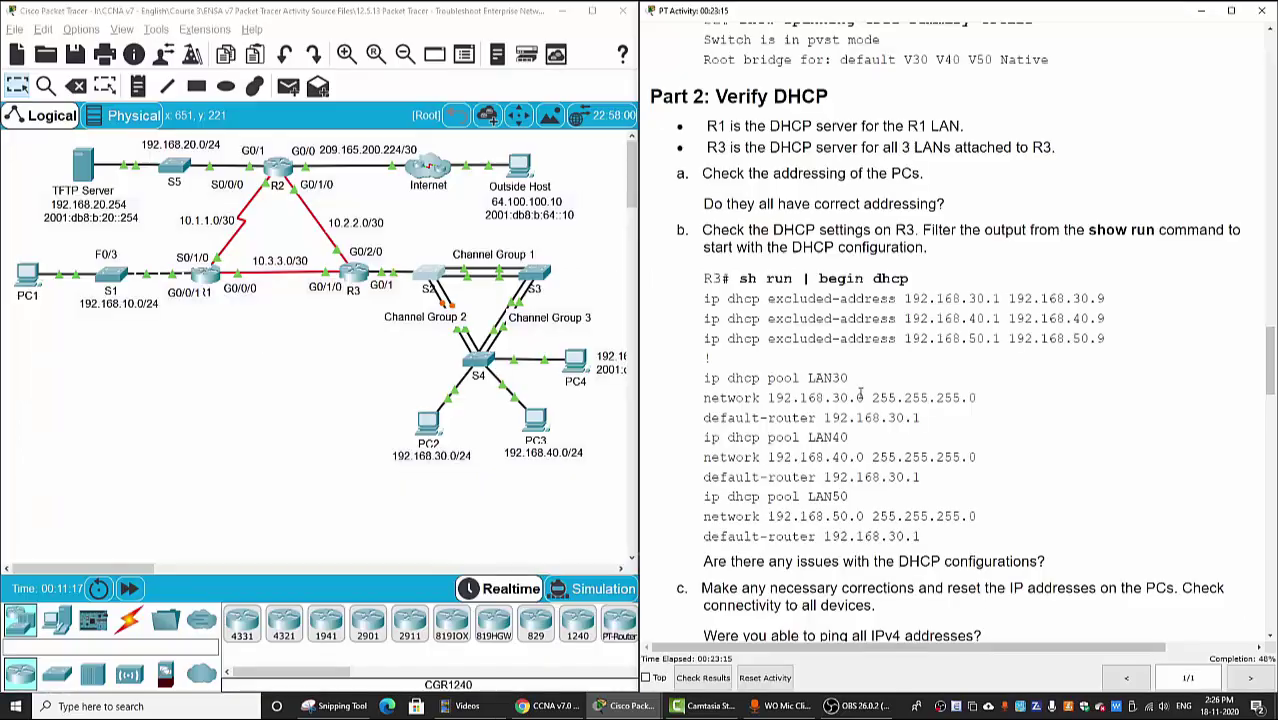
left_click_drag(665, 95, 872, 113)
left_click(872, 145)
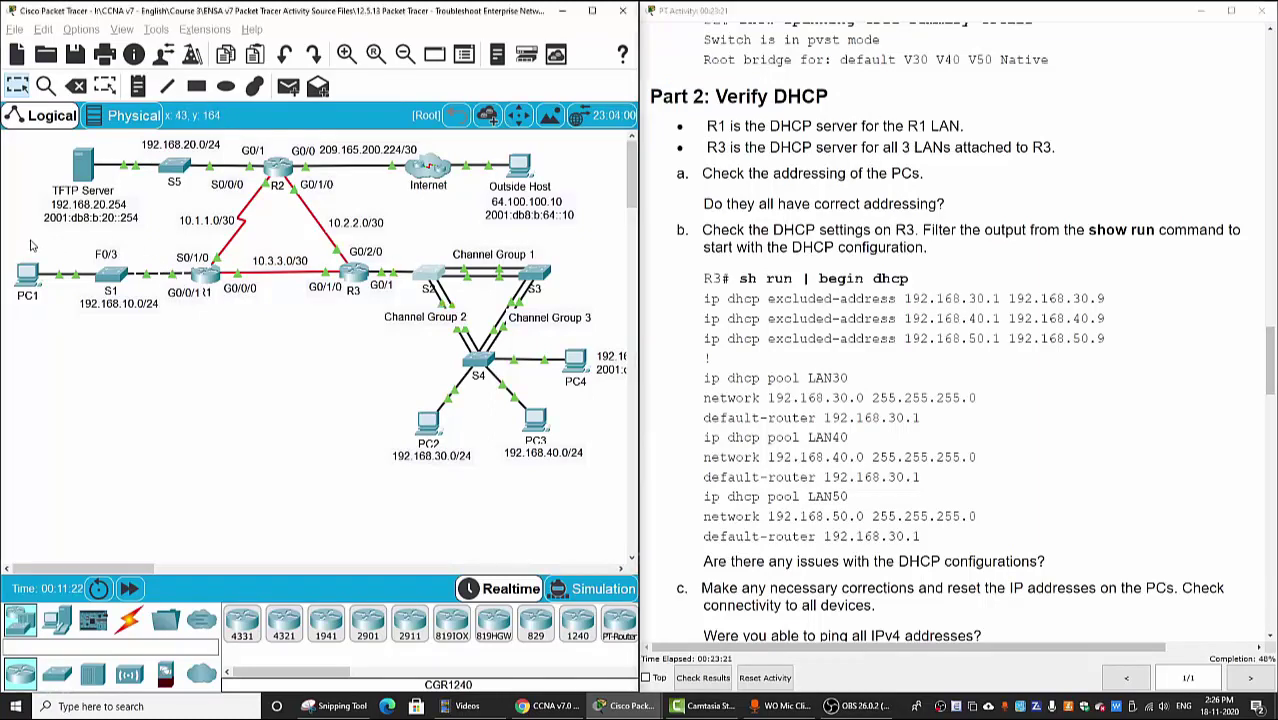
left_click_drag(30, 239, 159, 391)
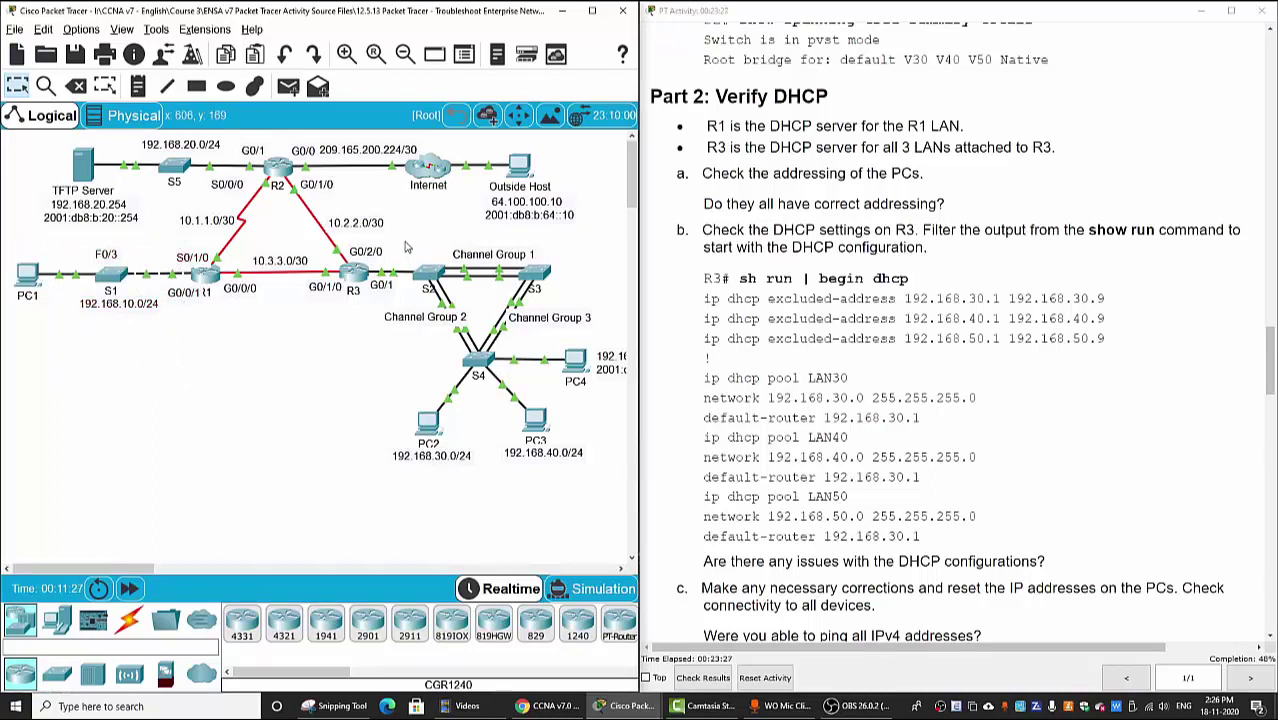
left_click_drag(404, 241, 562, 484)
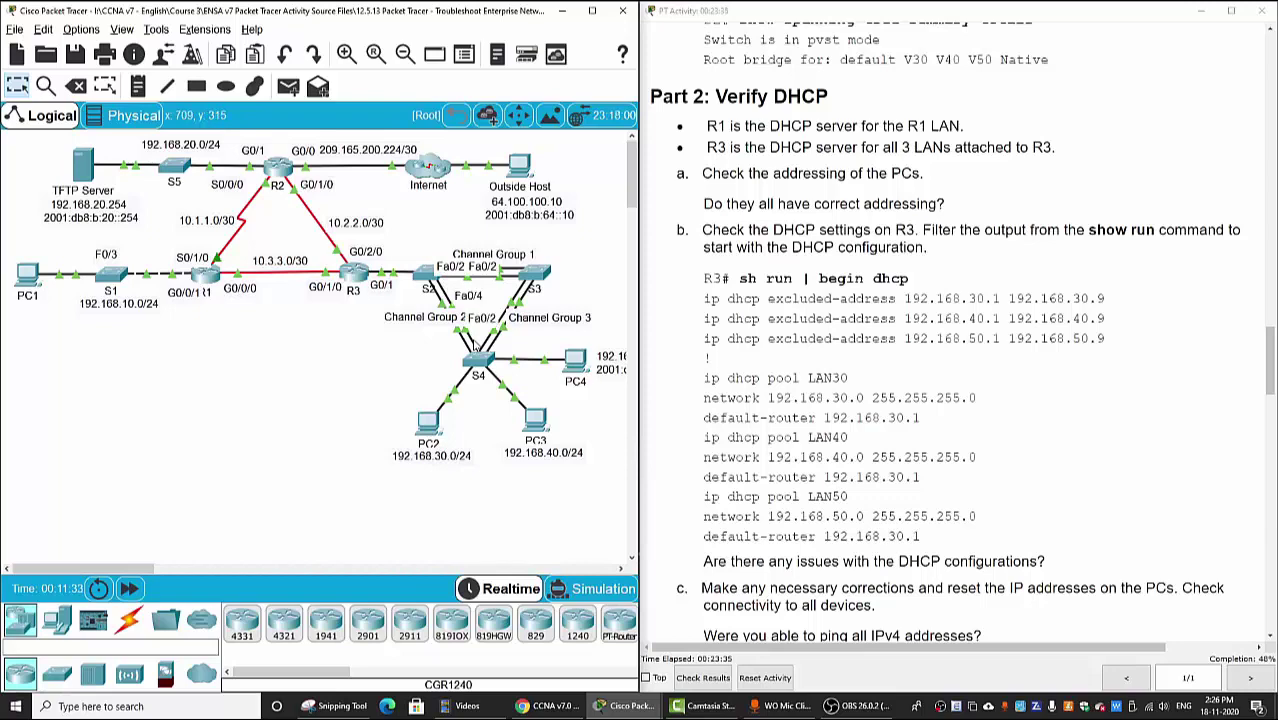
left_click(358, 281)
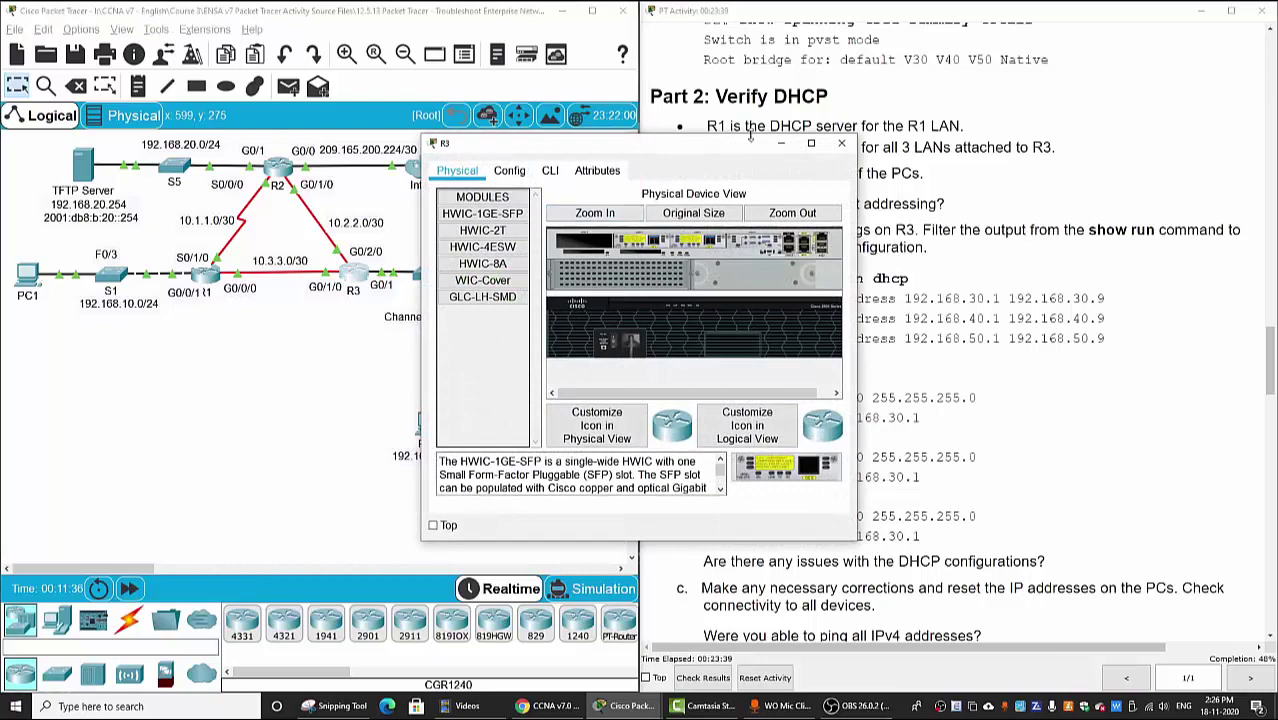
Step: On R3, enter privileged mode and run show run | begin dhcp
left_click_drag(729, 140, 450, 101)
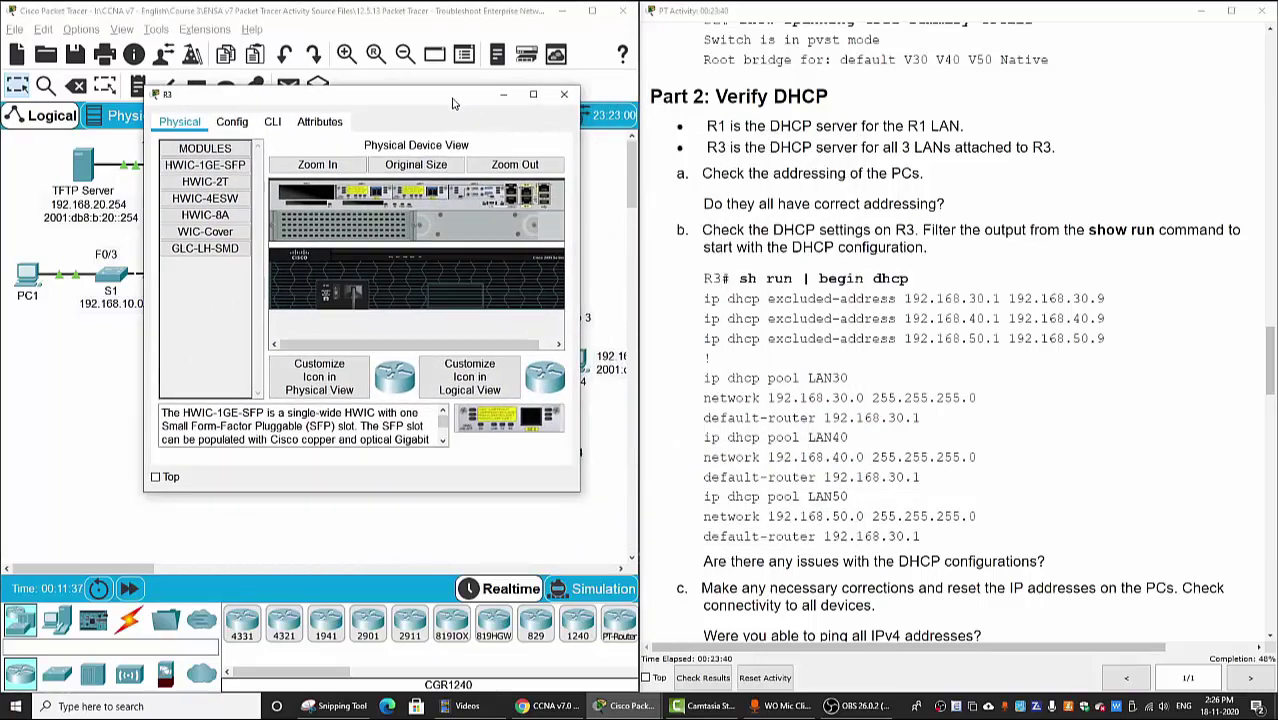
left_click(272, 121)
key("Return")
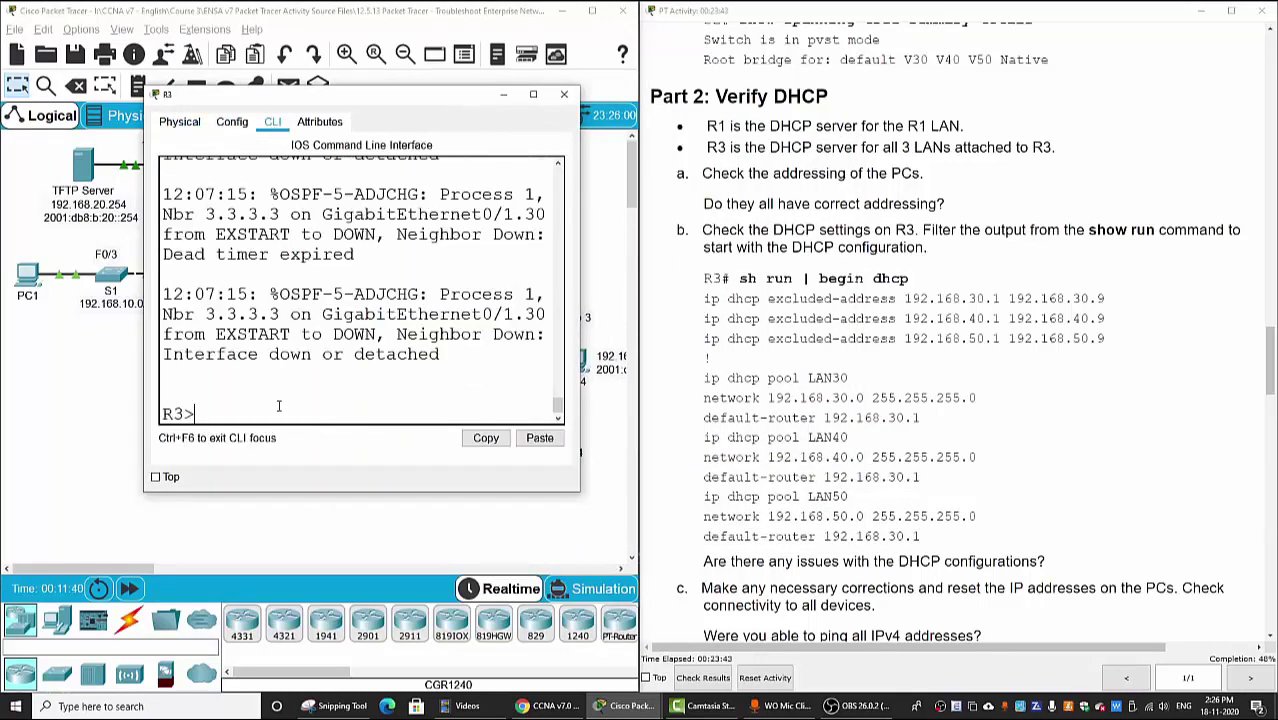
type("en")
key("Return")
type("show ")
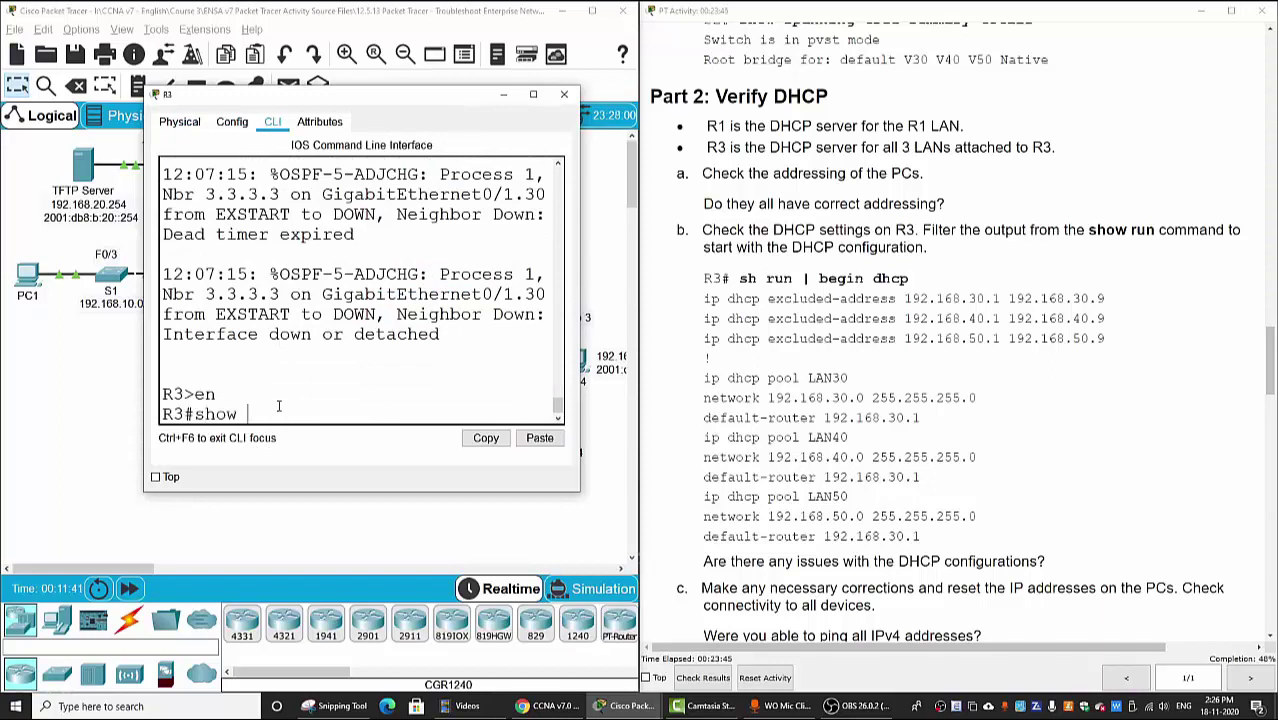
type("run | begin ")
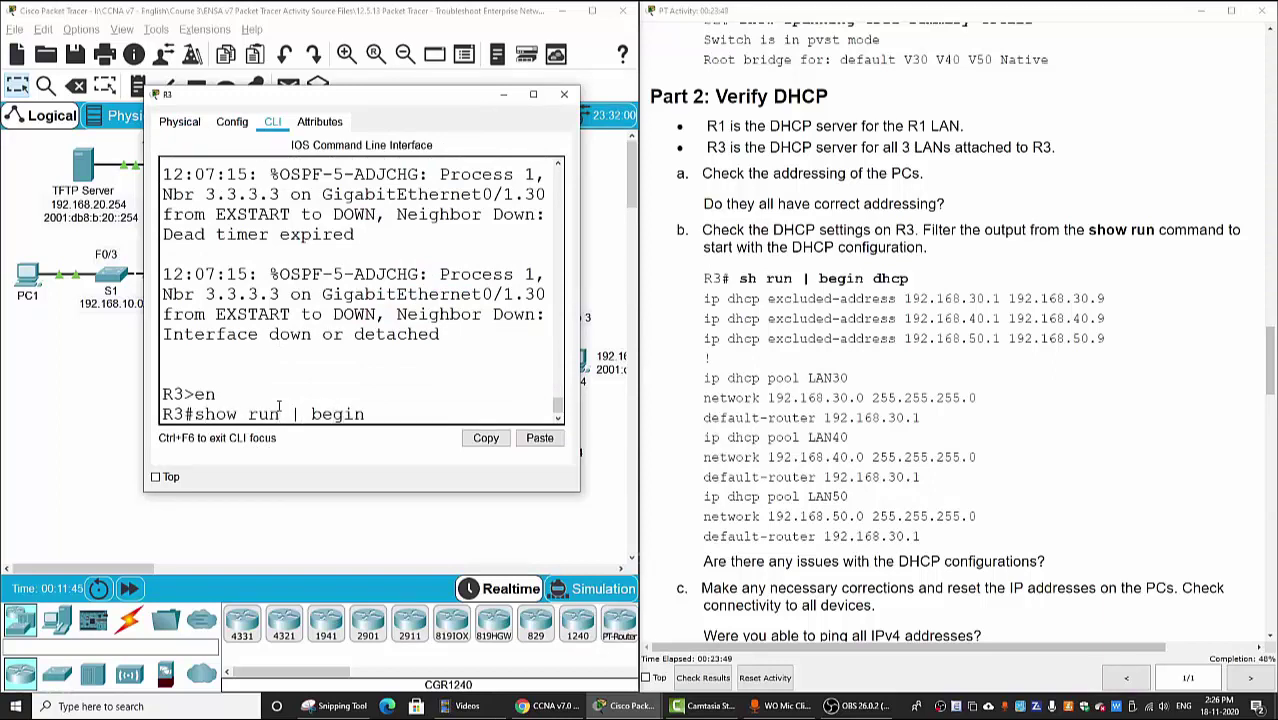
type("dhcp")
key("Return")
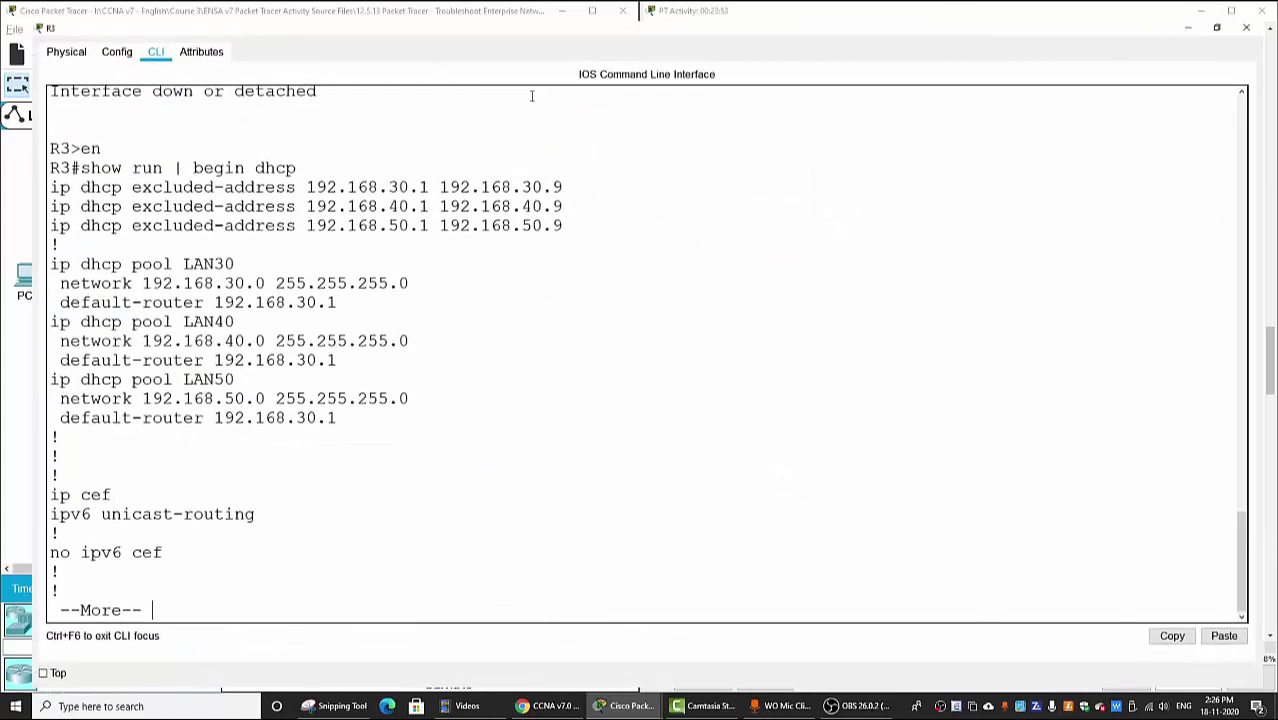
Step: On R3's maximized console, highlight the excluded-address lines and the LAN30 and LAN40 pool settings
left_click(533, 94)
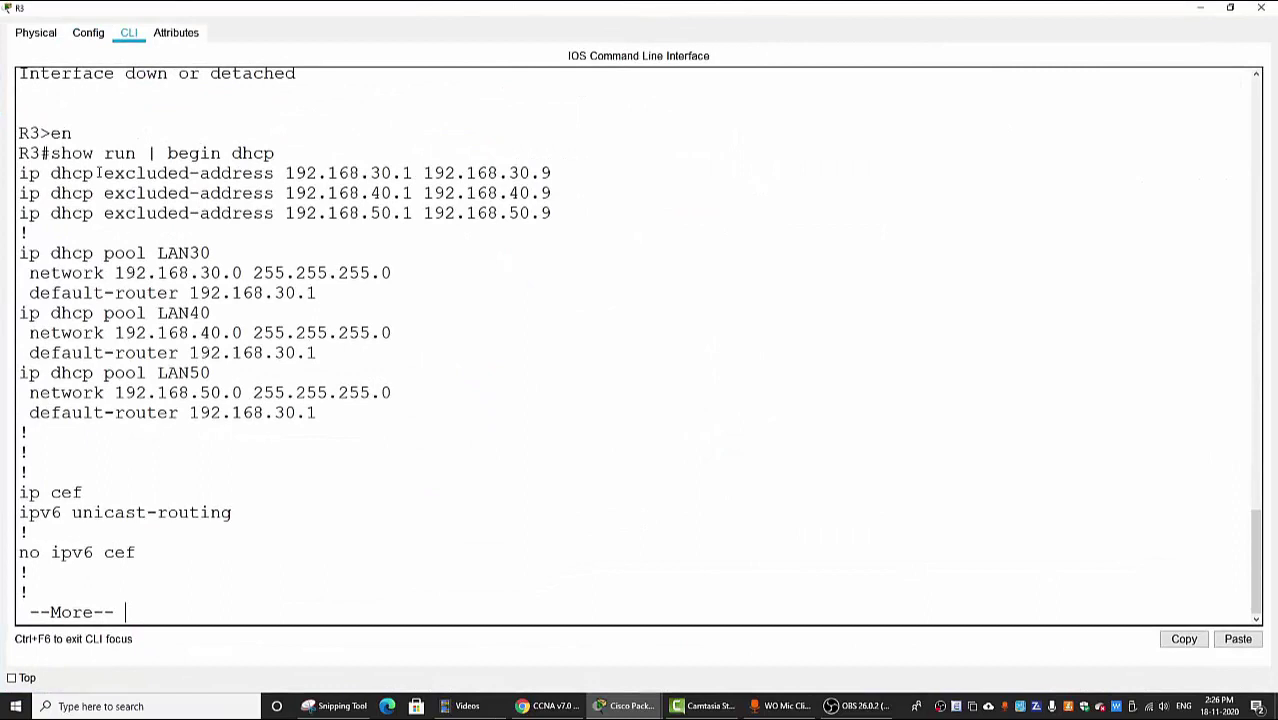
left_click_drag(24, 176, 576, 222)
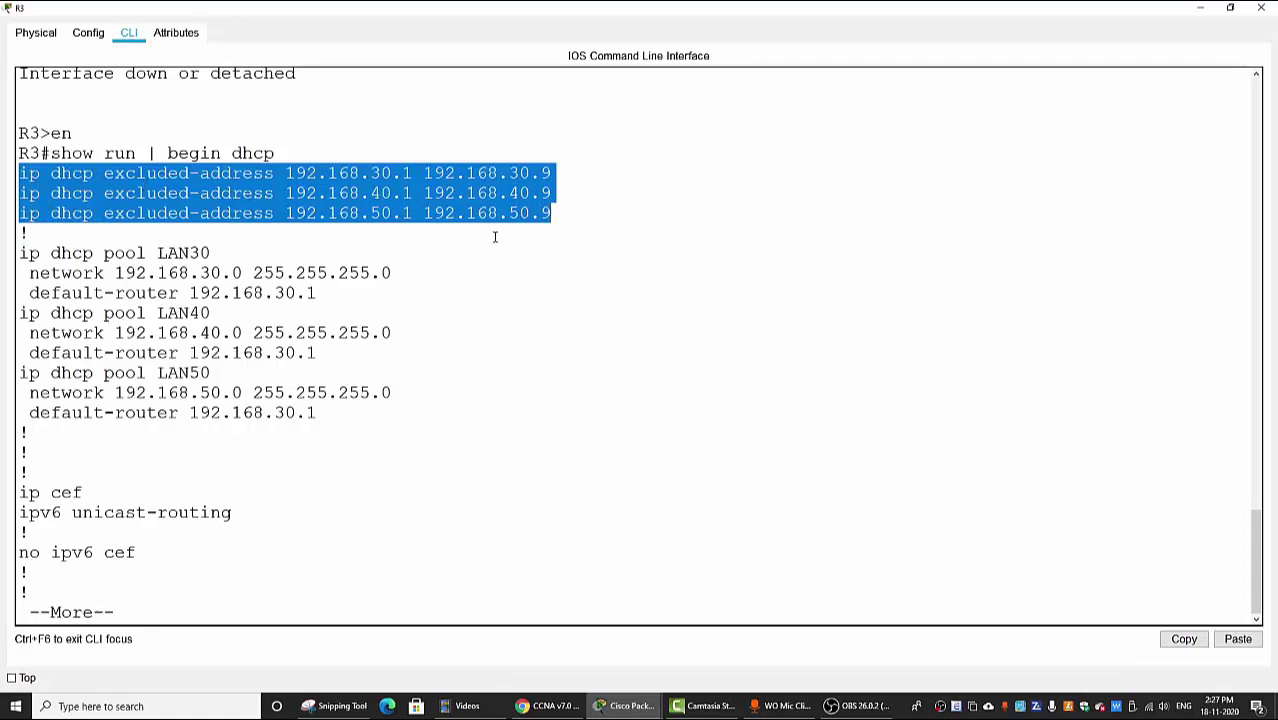
left_click(428, 254)
left_click_drag(27, 254, 210, 254)
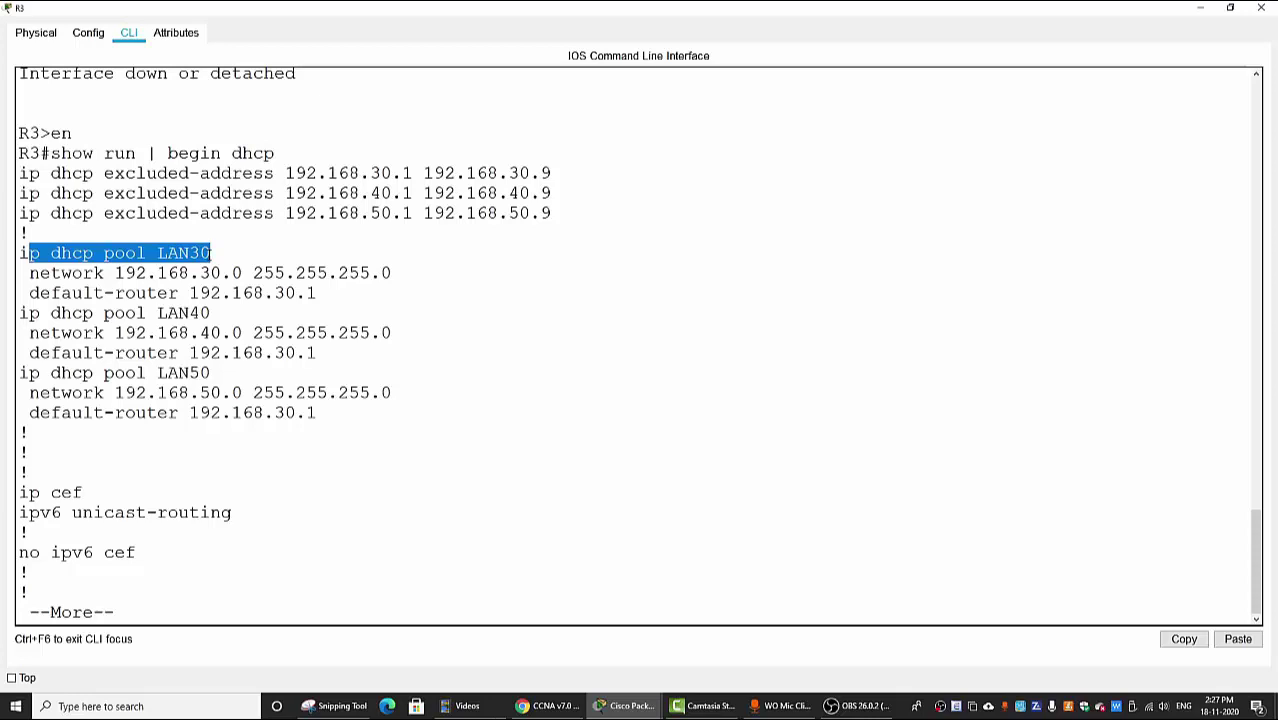
left_click_drag(147, 313, 322, 353)
Step: Point out default-router 192.168.30.1 in the LAN40 and LAN50 pools, then page further
left_click(336, 366)
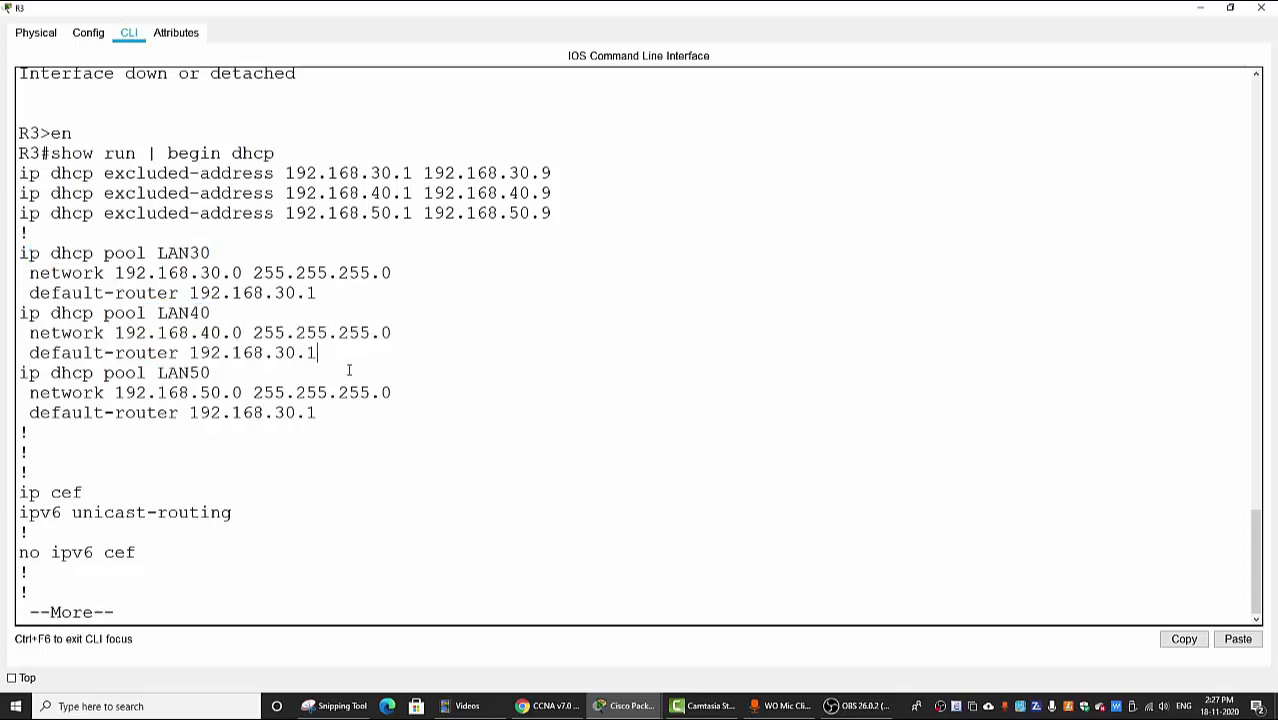
left_click_drag(40, 353, 329, 351)
left_click(301, 362)
double_click(280, 357)
double_click(163, 374)
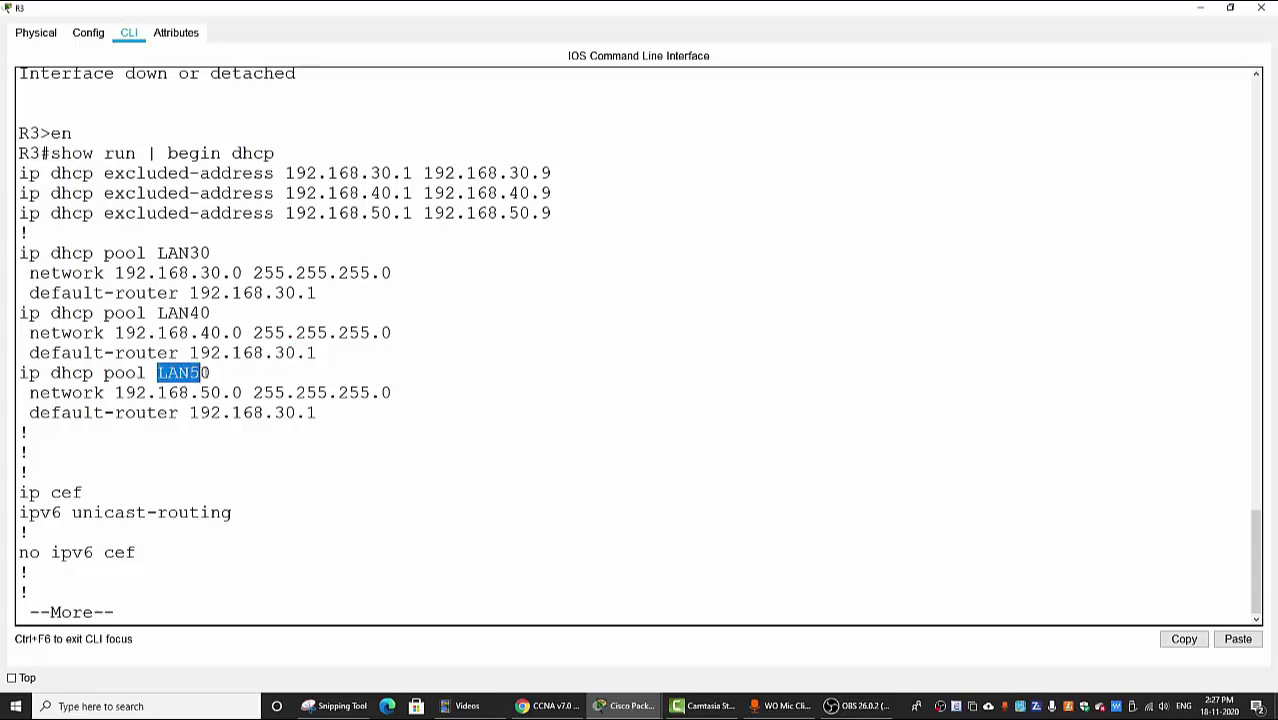
double_click(285, 413)
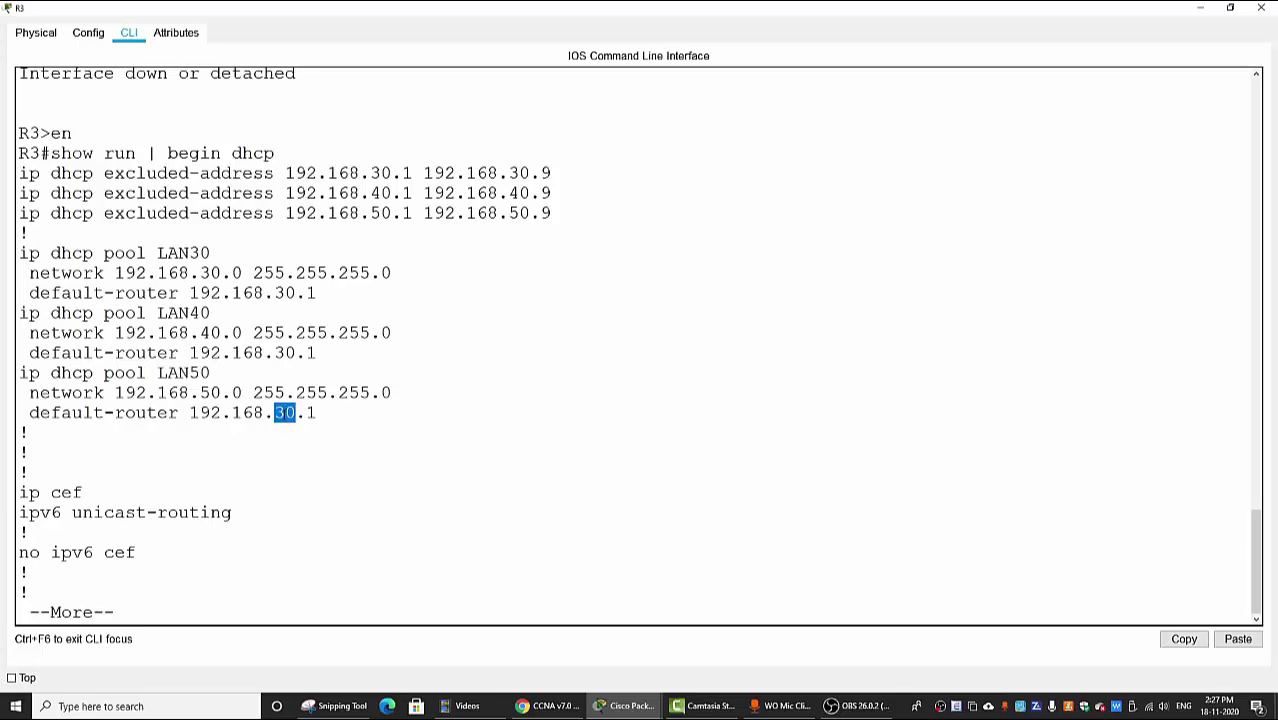
left_click(238, 453)
key("Return")
key("Return")
key("Return")
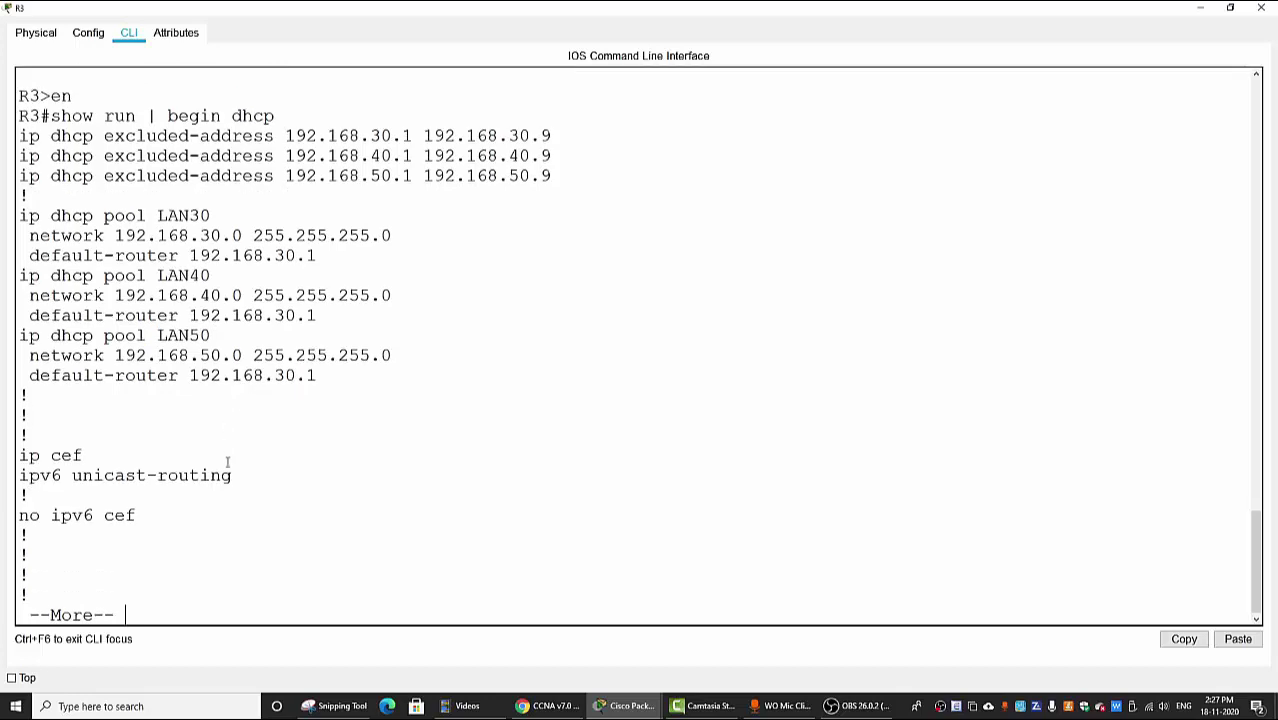
Step: Minimize R3's console and scroll the lab instructions down to Part 3: Verify Routing
left_click(1197, 9)
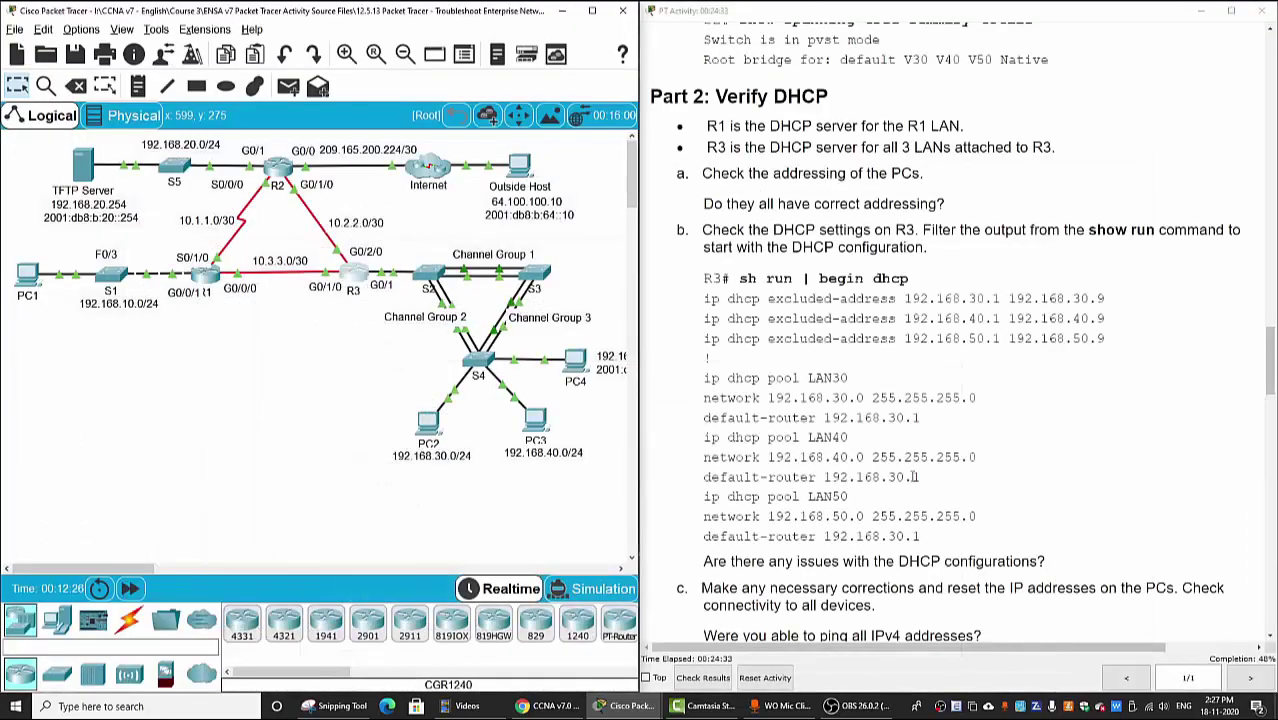
scroll(912, 479, "down", 5)
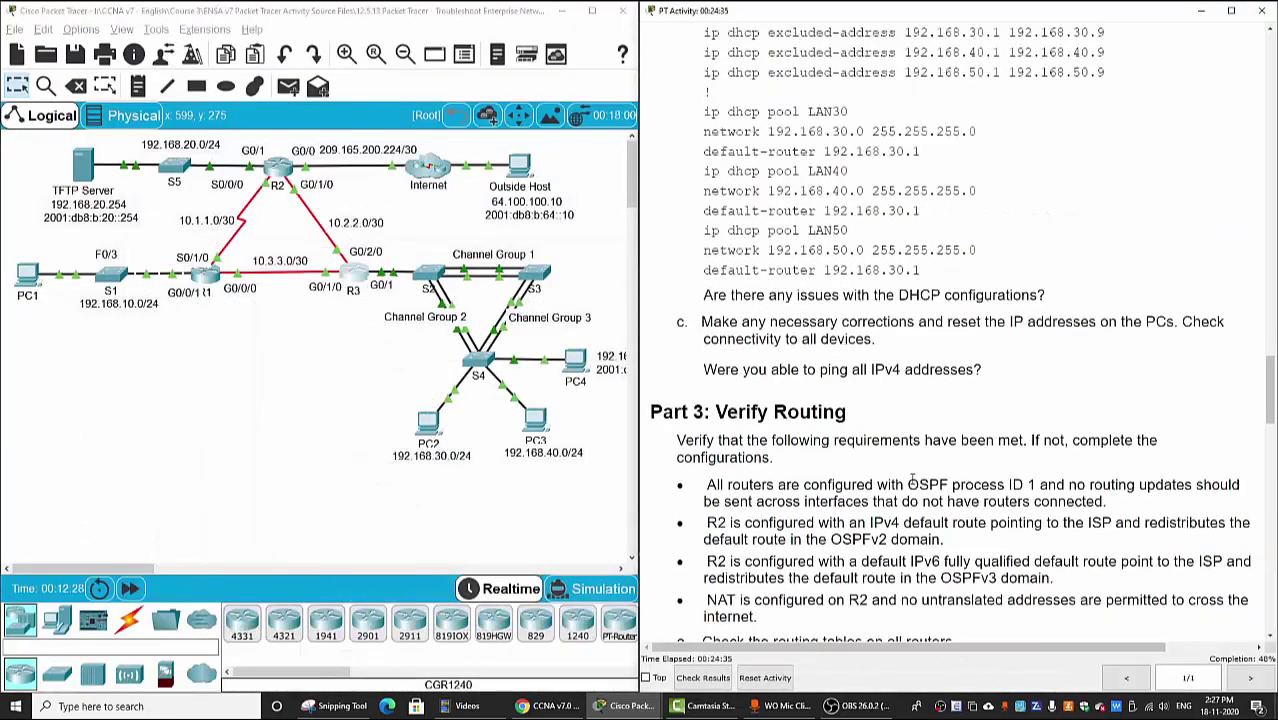
scroll(912, 479, "down", 3)
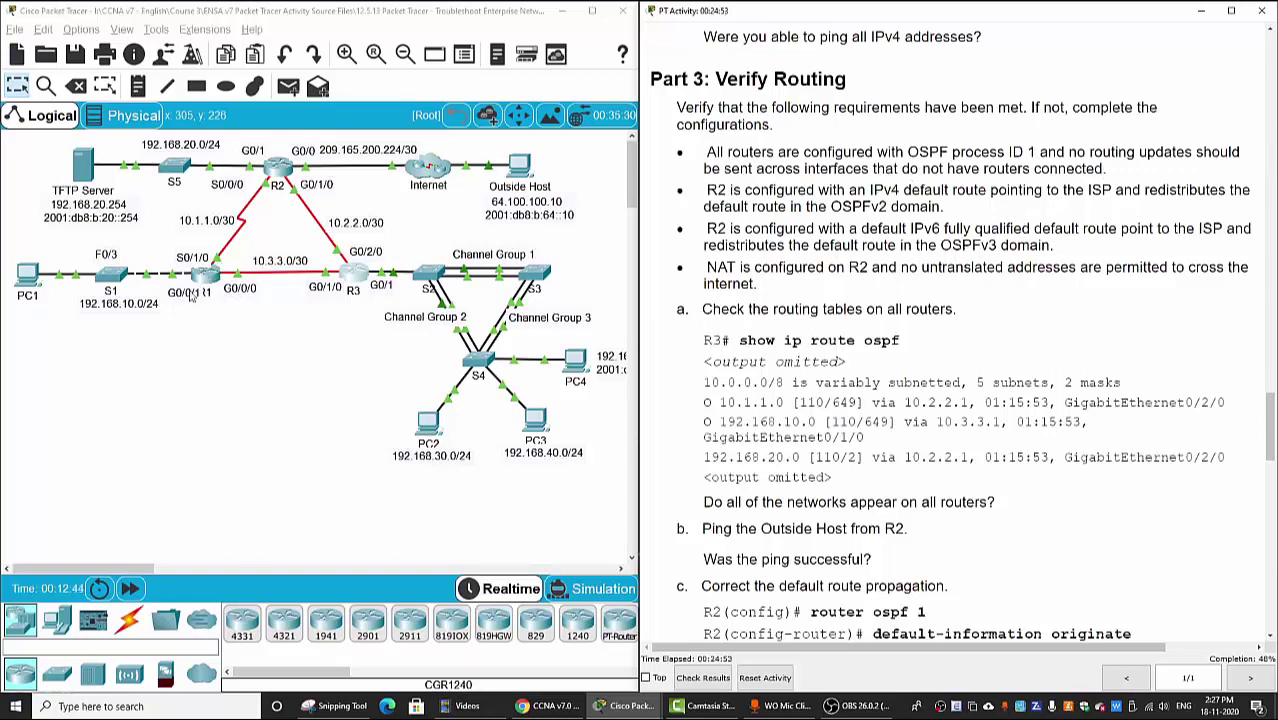
left_click_drag(162, 256, 181, 311)
left_click_drag(231, 151, 252, 191)
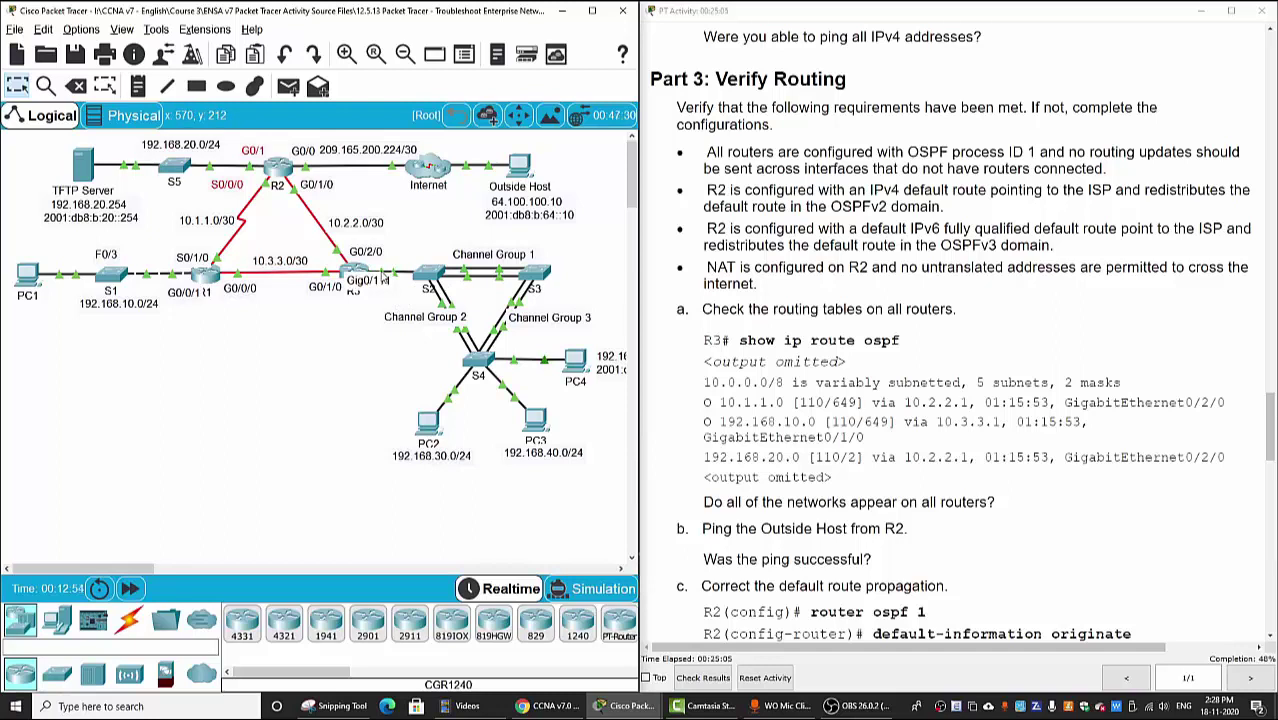
Step: Highlight the R2 default route requirement and the show ip route ospf command
left_click_drag(707, 190, 942, 207)
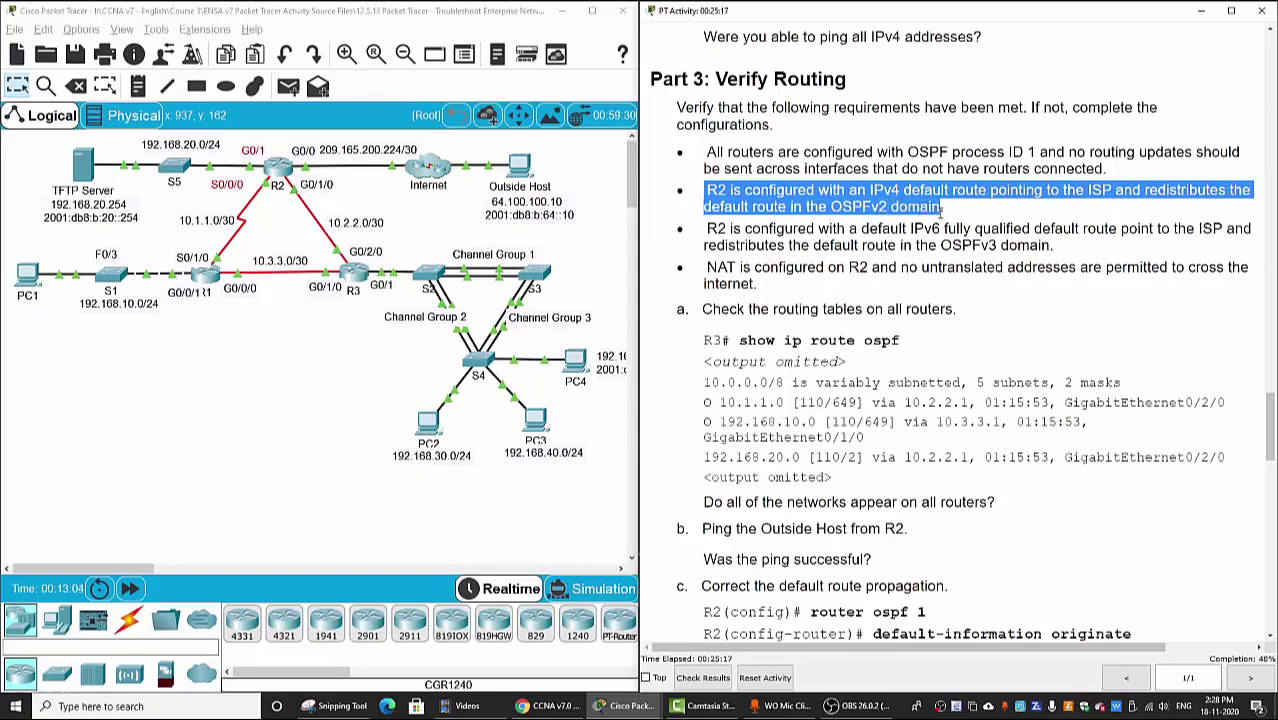
left_click(927, 238)
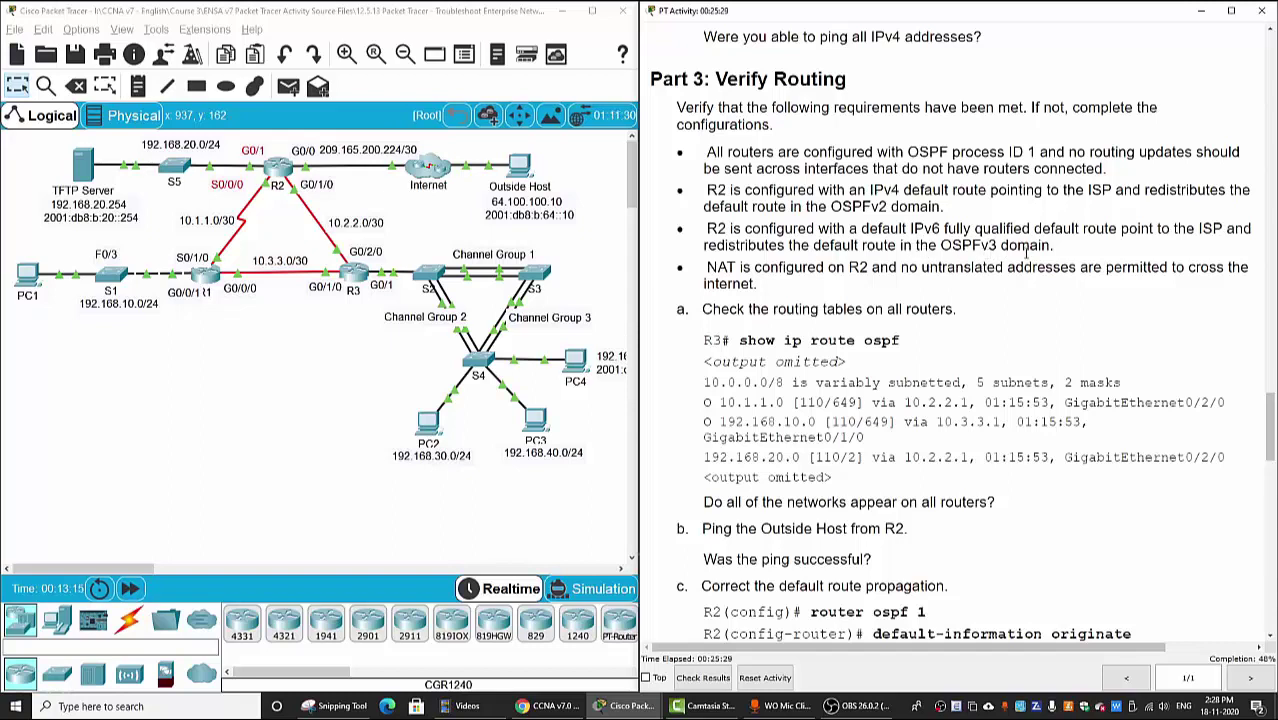
double_click(858, 267)
left_click(832, 304)
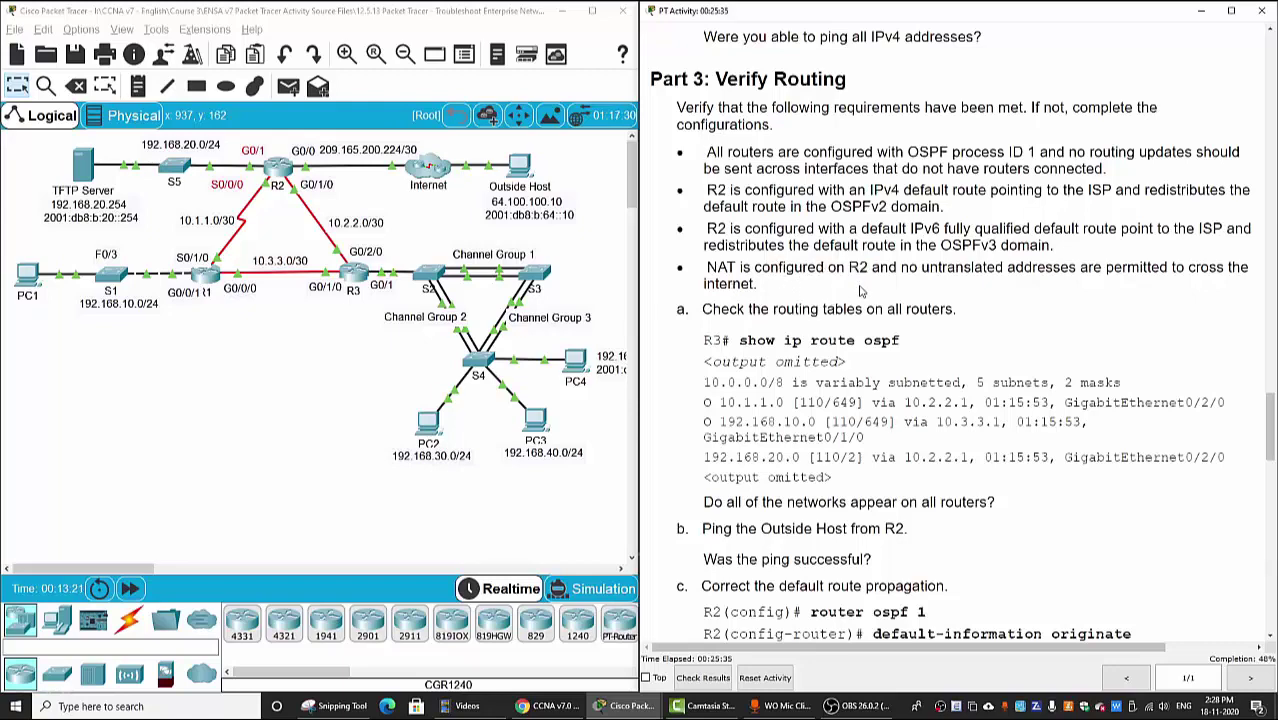
scroll(712, 236, "down", 3)
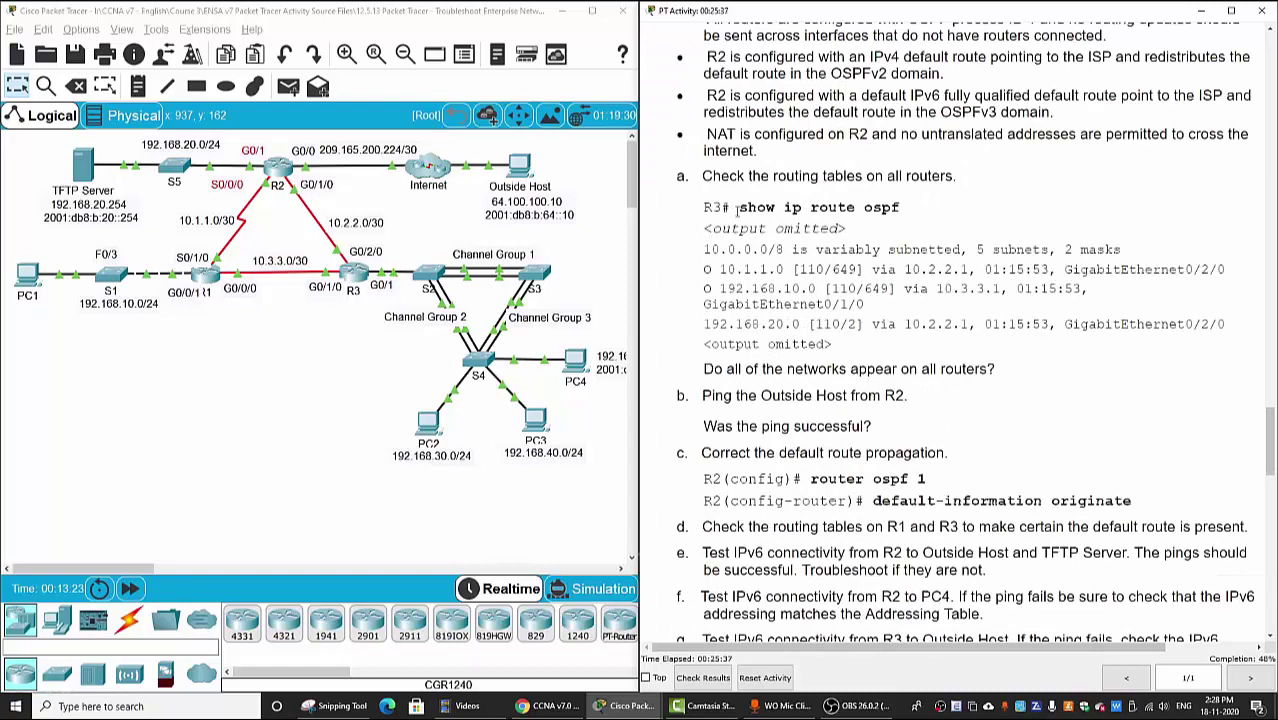
left_click_drag(740, 207, 925, 212)
left_click(948, 220)
Step: Run show ip ro ospf on R3's command line
double_click(895, 207)
left_click(350, 280)
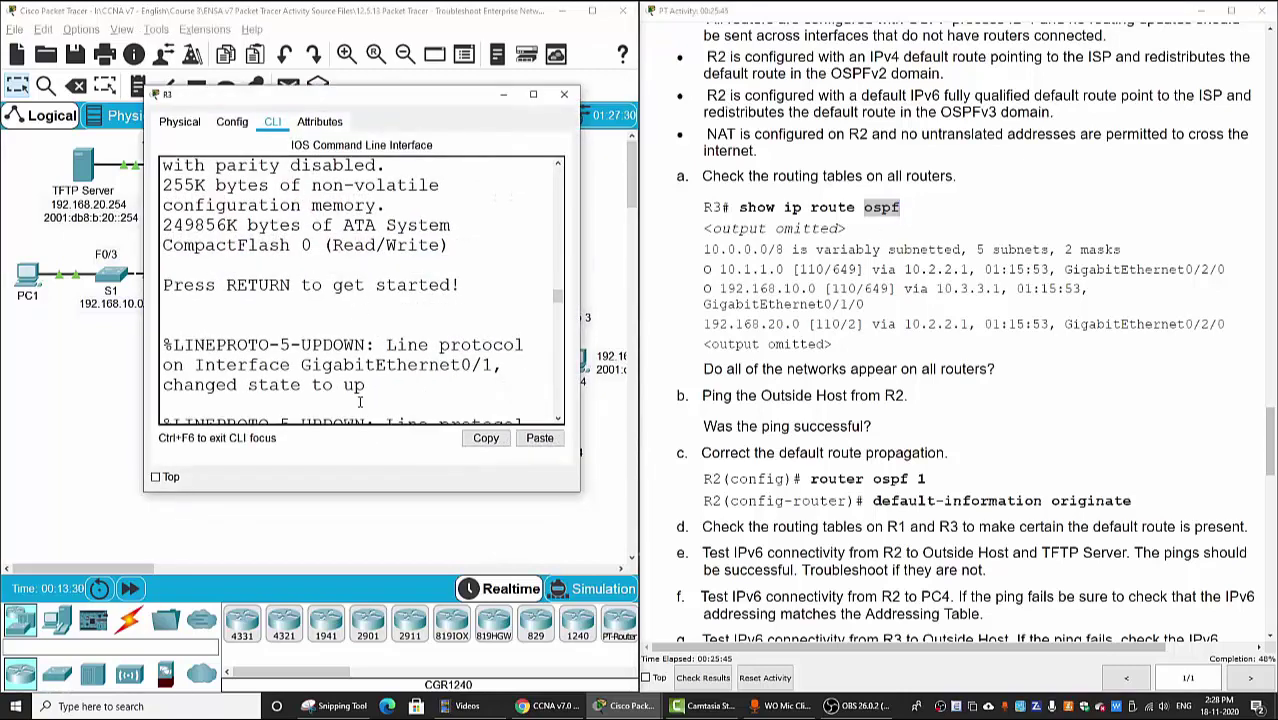
scroll(365, 350, "down", 15)
key("Return")
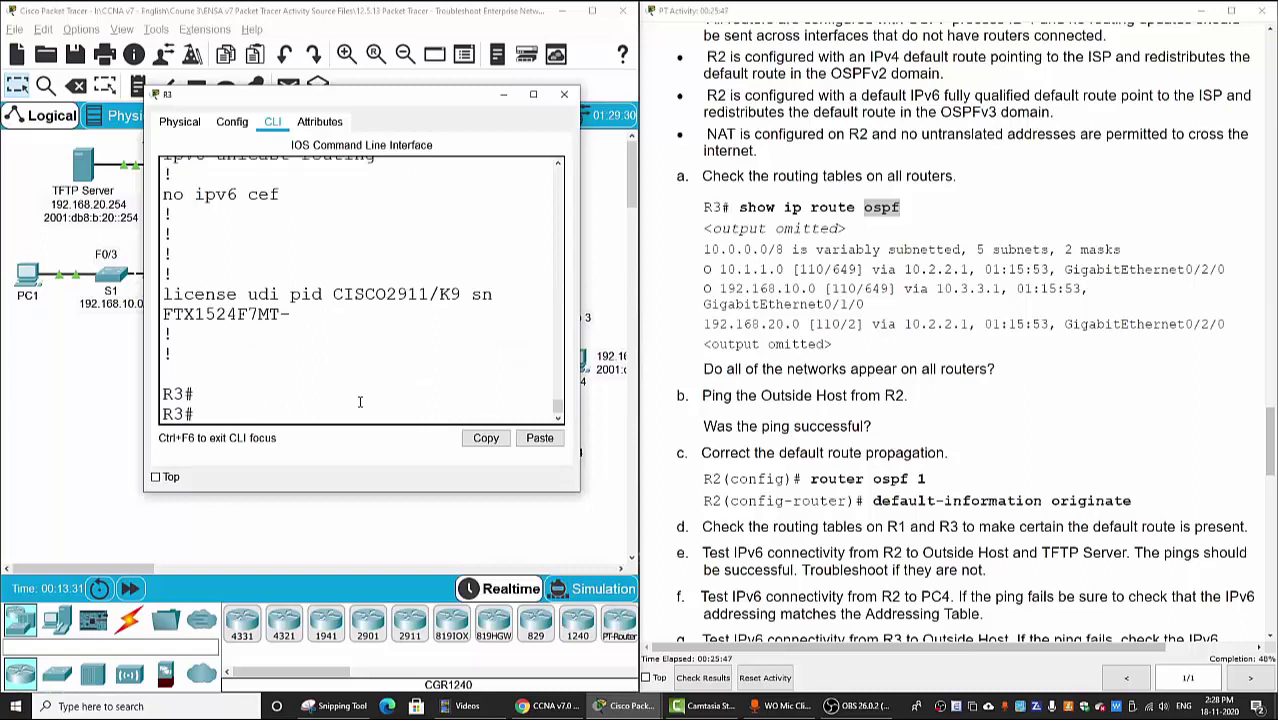
type("show ip ro")
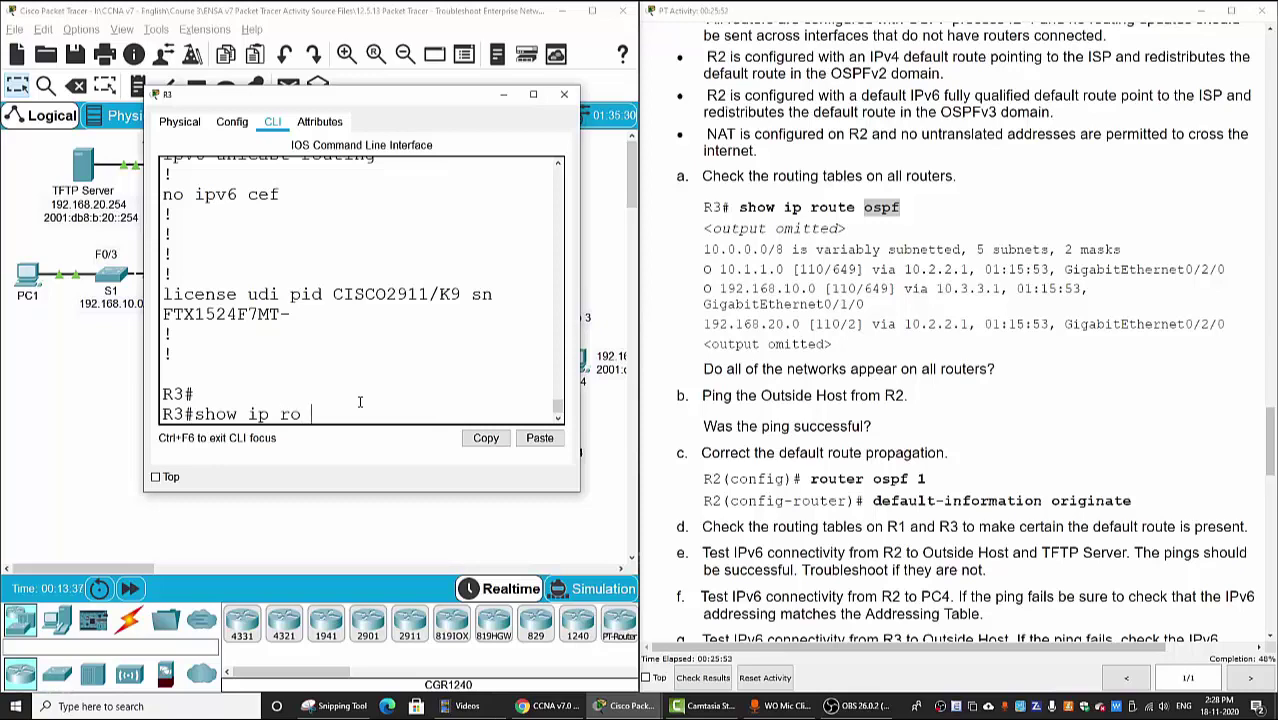
type(" ospf")
key("Return")
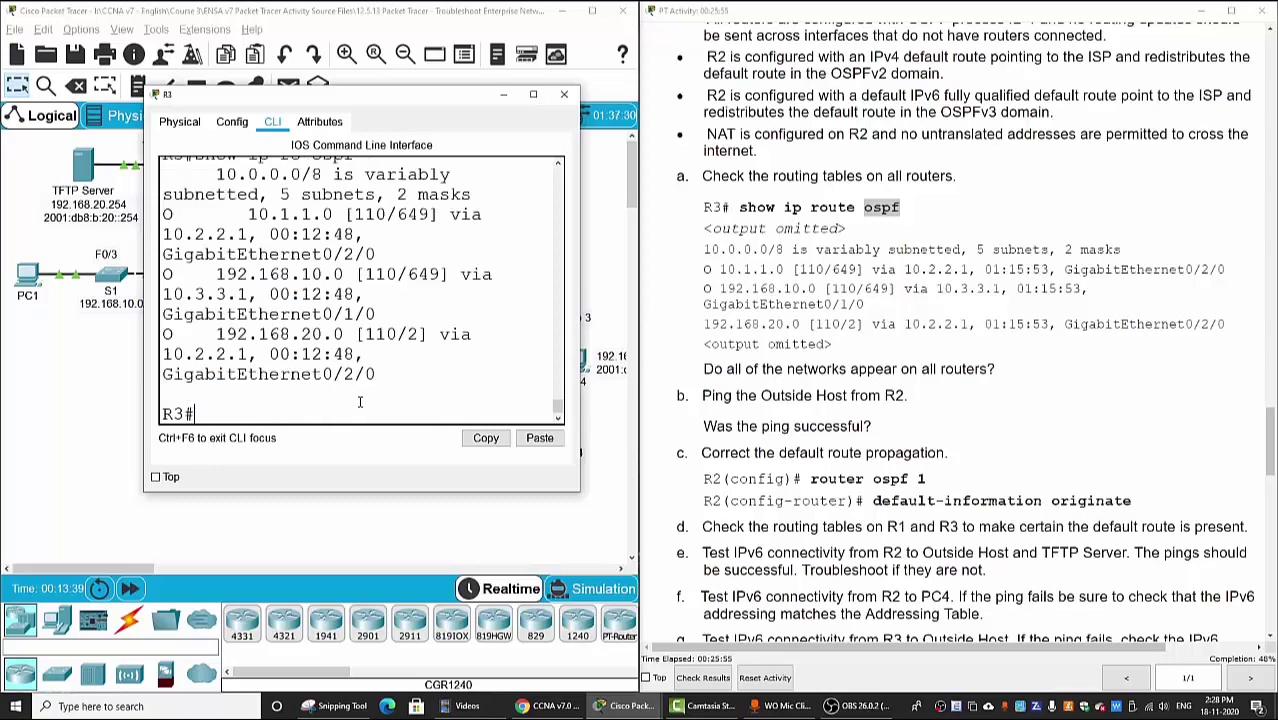
Step: Highlight R3's OSPF routes 10.1.1.0, 192.168.10.0 and 192.168.20.0, noting no default route
left_click(533, 94)
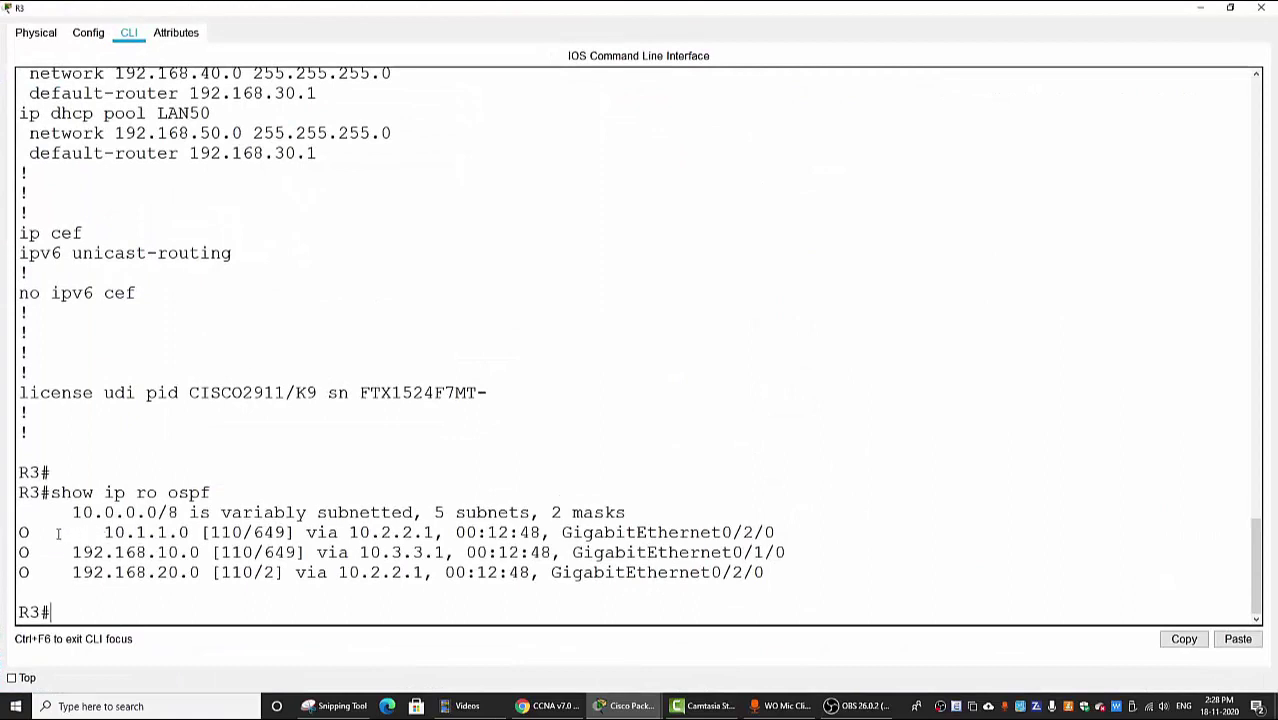
left_click_drag(36, 532, 778, 532)
left_click_drag(65, 552, 265, 572)
left_click(75, 585)
left_click_drag(74, 554, 793, 594)
left_click(793, 594)
left_click_drag(59, 532, 827, 585)
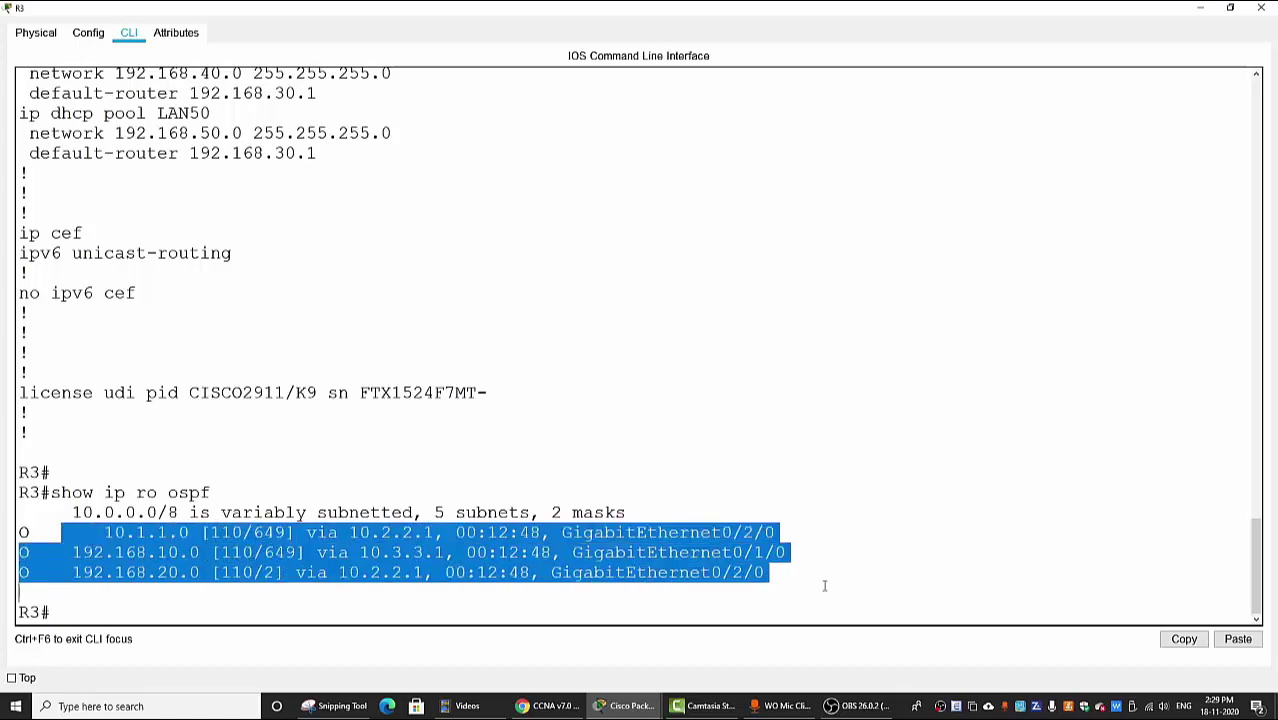
left_click(1201, 7)
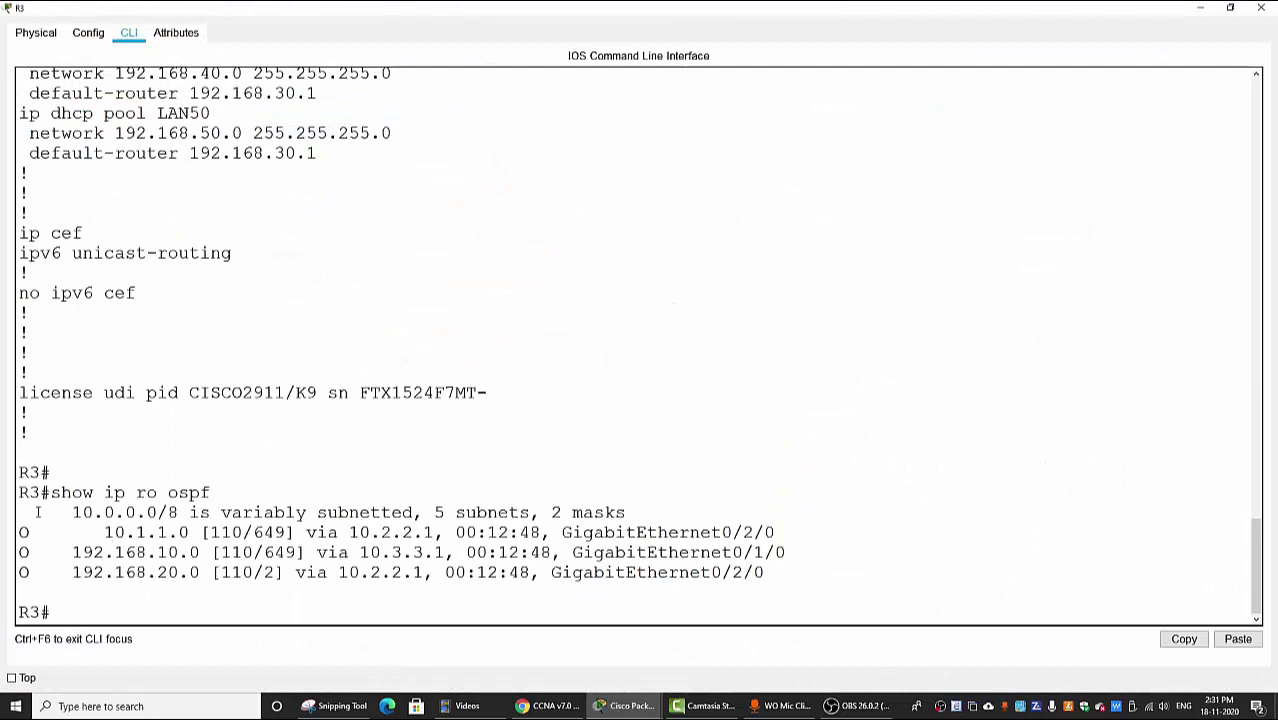
left_click_drag(62, 516, 767, 608)
left_click(847, 608)
Step: Close R3's window and return to the lab instructions
left_click(1261, 7)
left_click(878, 396)
scroll(811, 530, "down", 1)
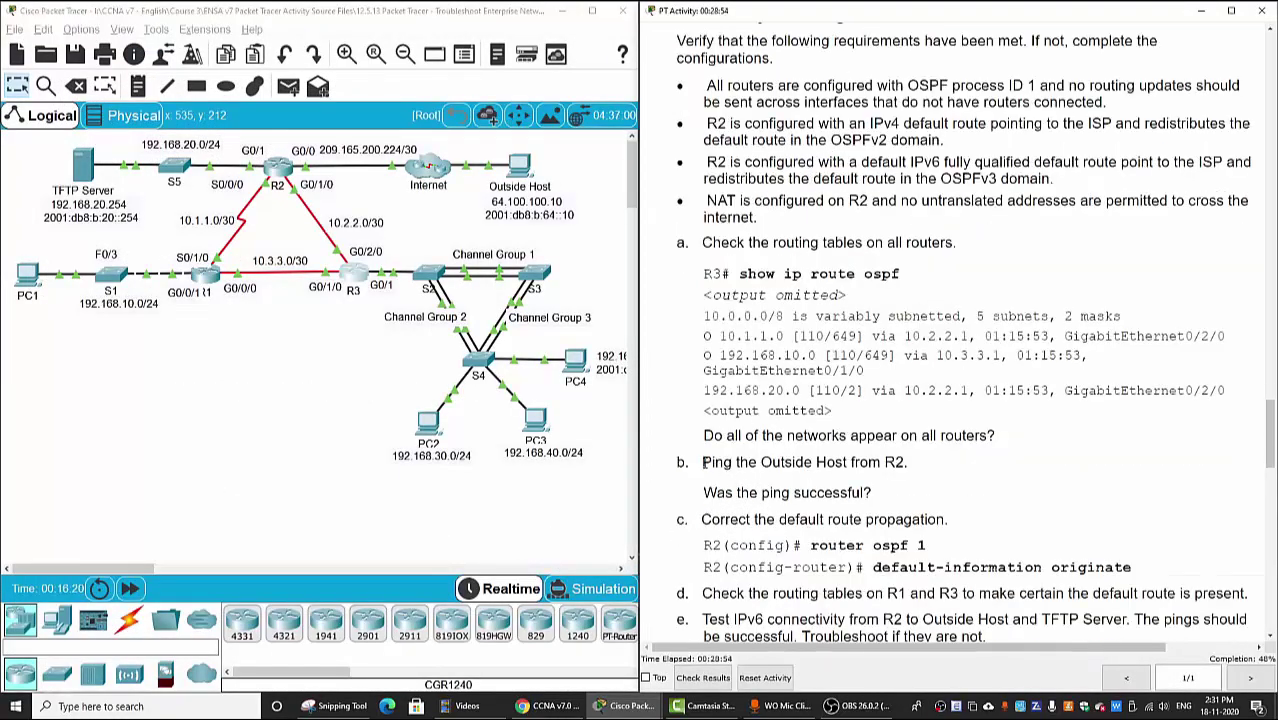
Step: Open R2's command line and enter privileged mode with en
left_click_drag(704, 463, 908, 463)
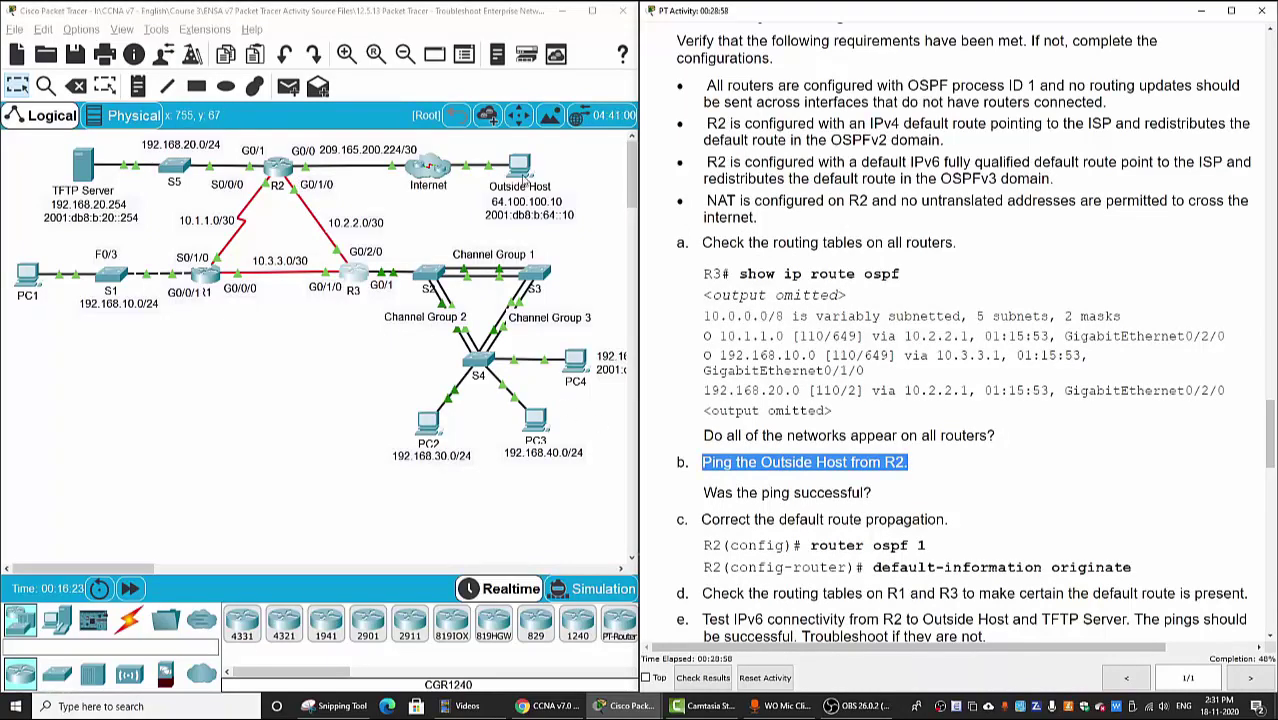
left_click(283, 178)
left_click(283, 178)
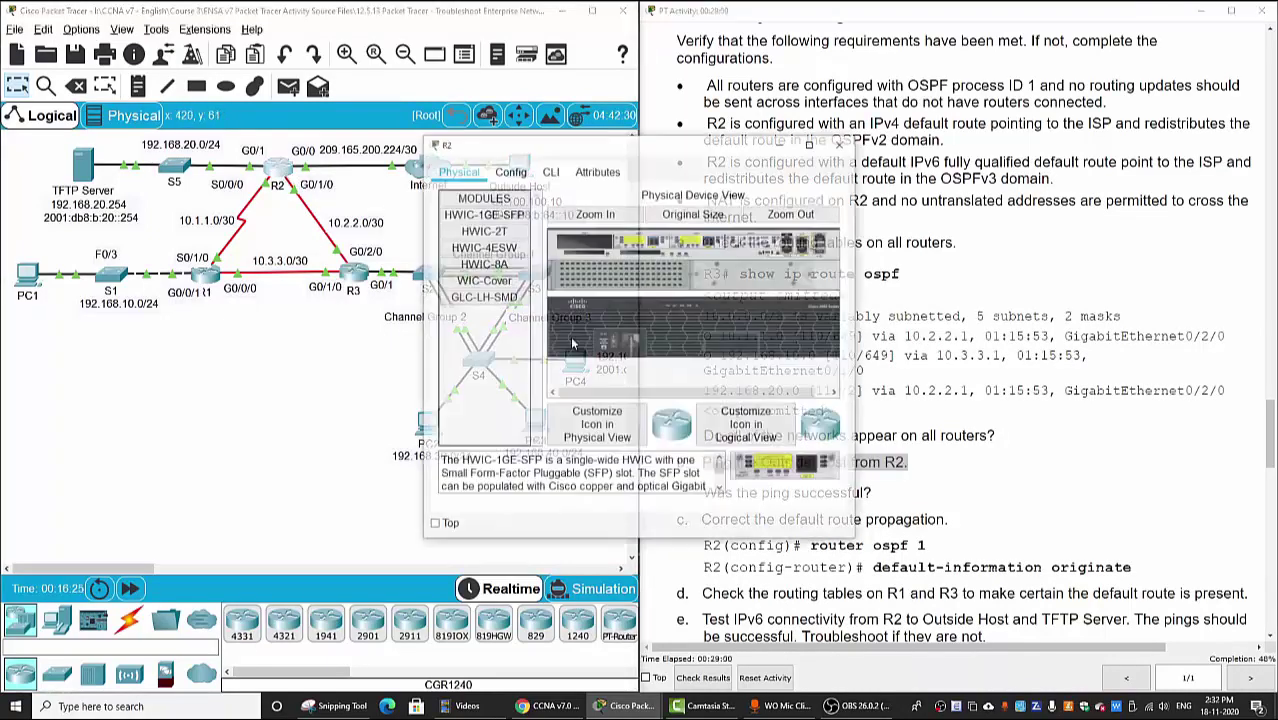
left_click(550, 175)
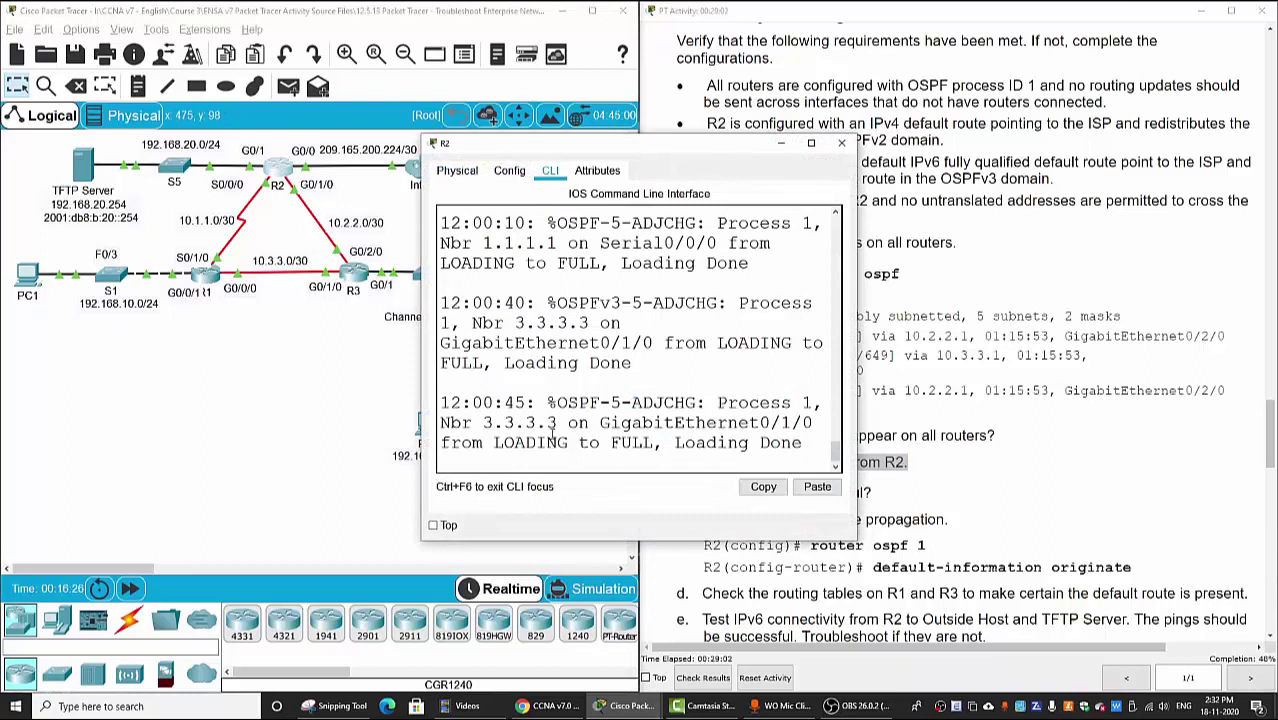
key("Return")
type("en")
key("Return")
Step: Ping the Outside Host 64.100.100.10 from R2 twice, getting 60% then 100% success
type("ping")
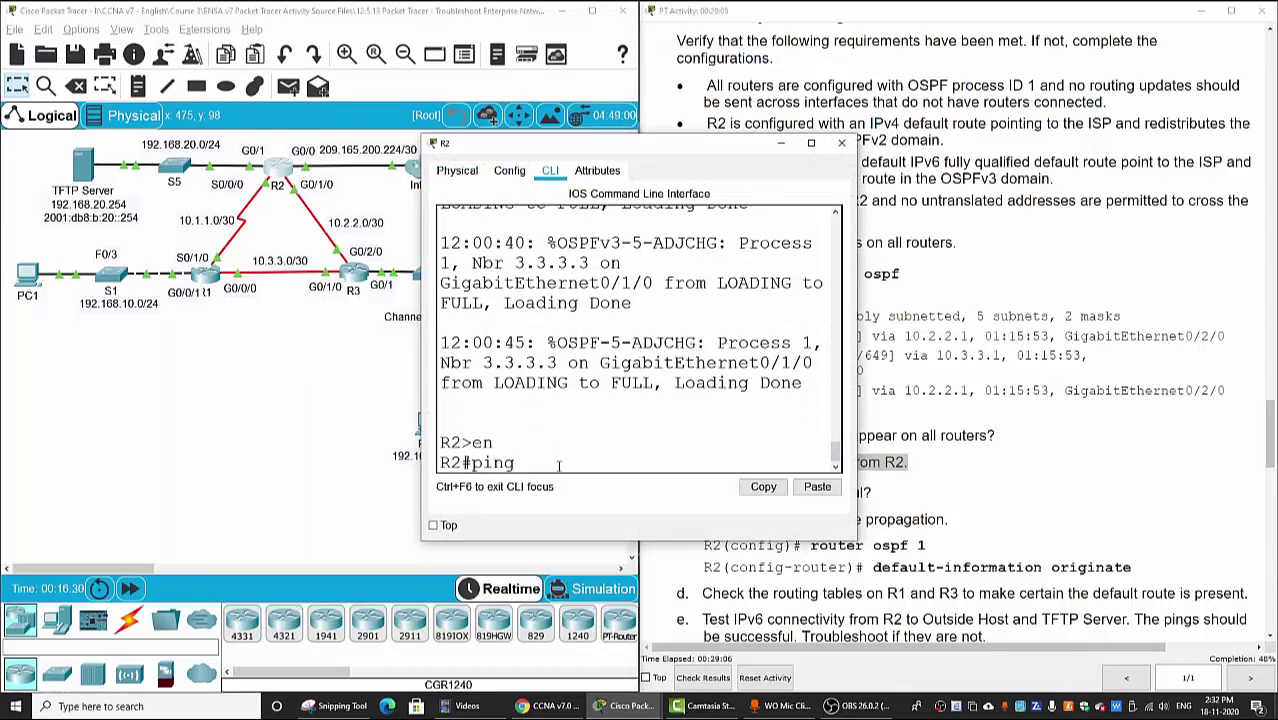
left_click_drag(644, 153, 934, 128)
type("64.100.")
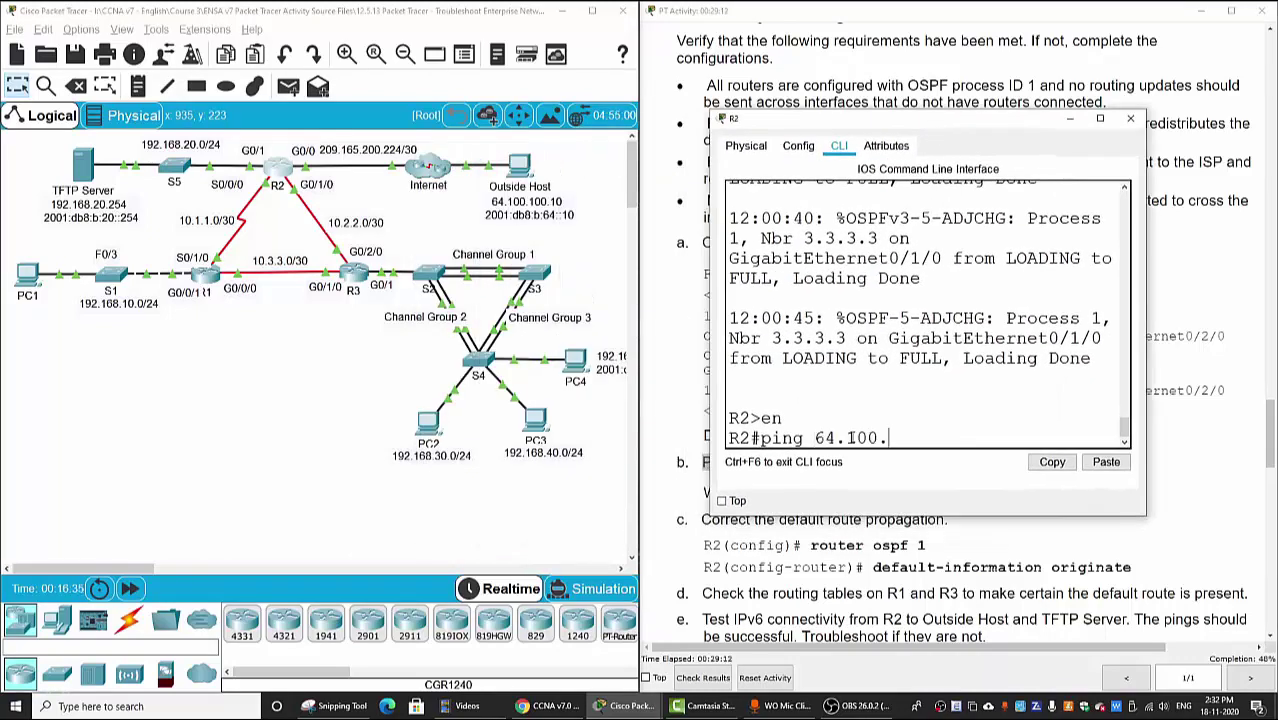
type("11")
key("BackSpace")
type("00.100.1")
key("Return")
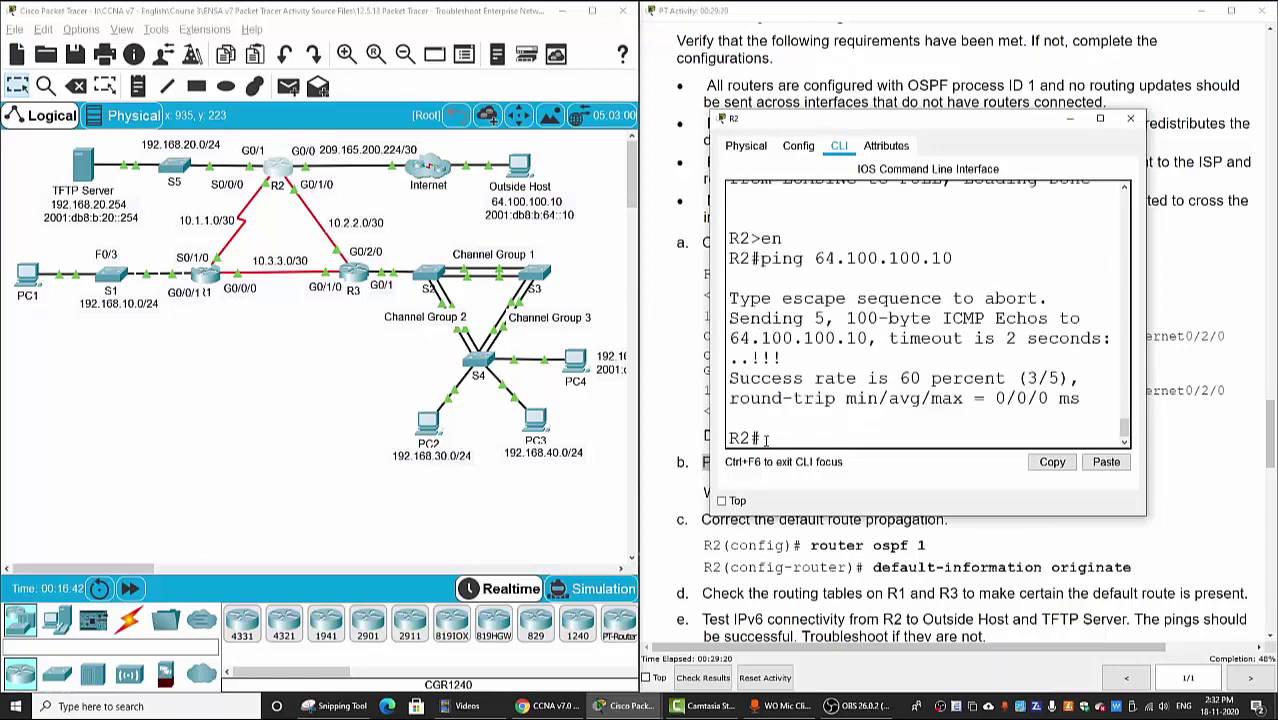
key("Up")
key("Return")
left_click(836, 545)
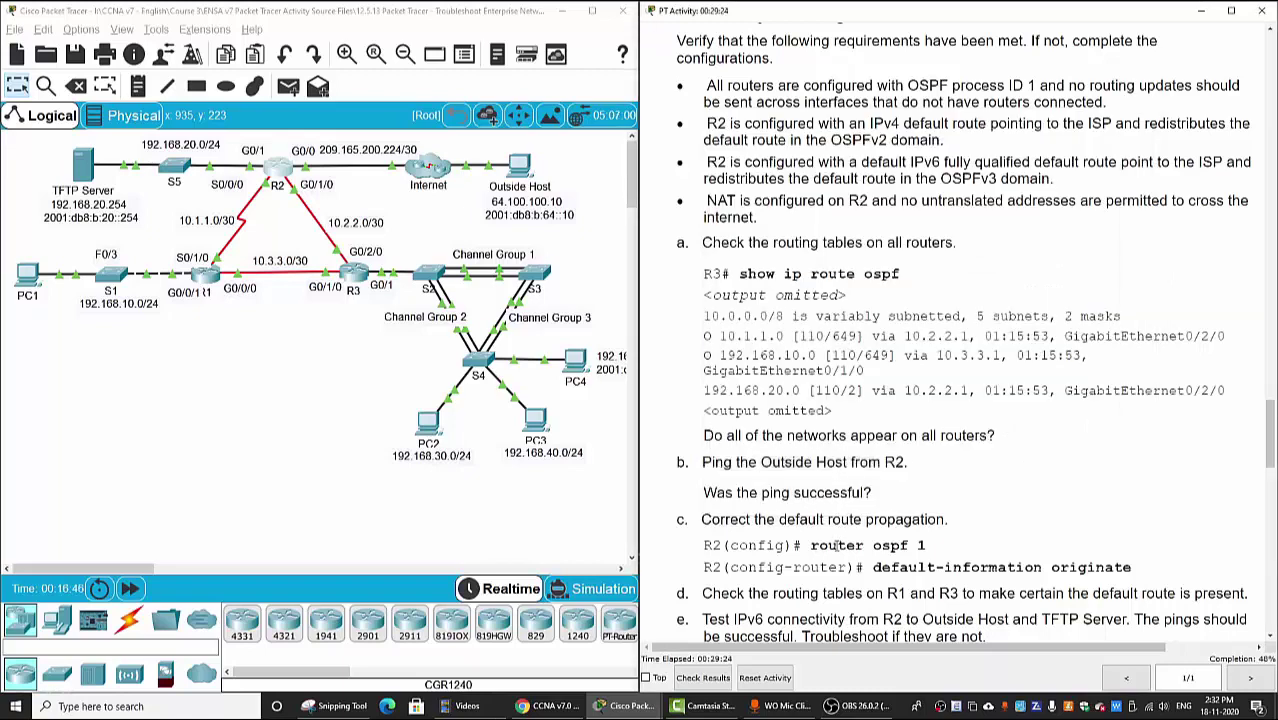
scroll(937, 528, "down", 1)
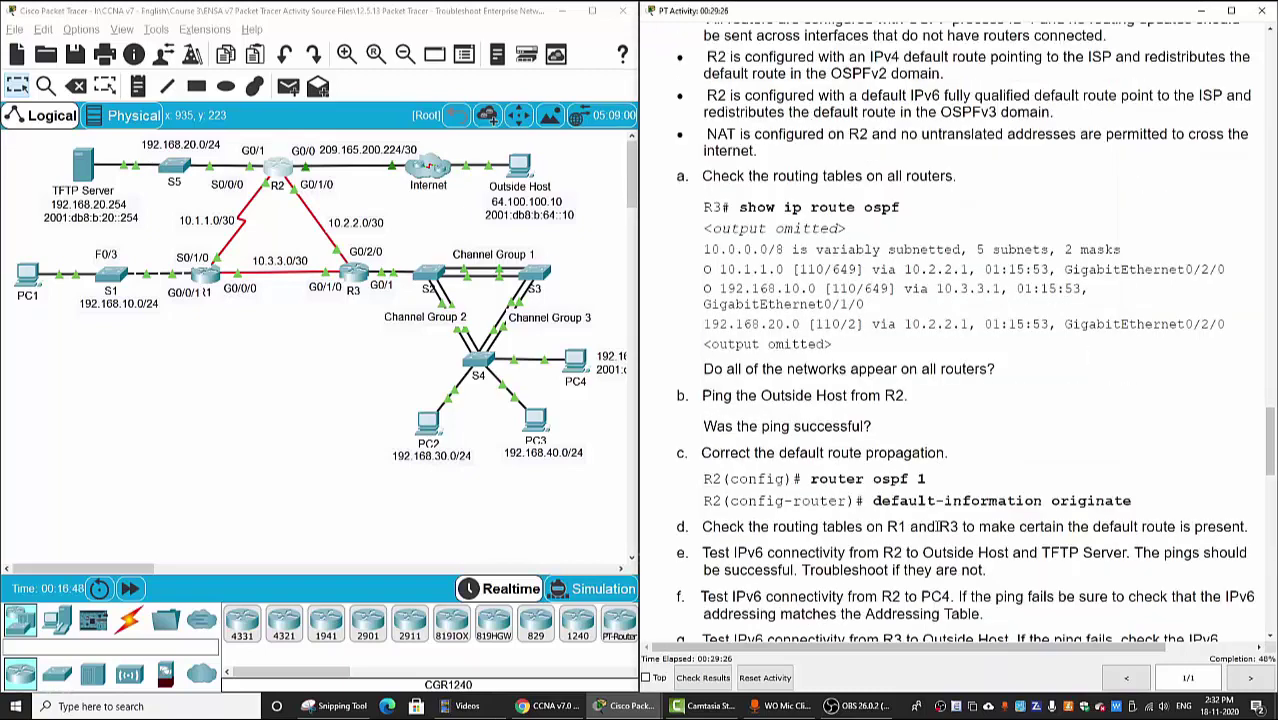
Step: Open the Command Prompt on PC1's Desktop
left_click(40, 279)
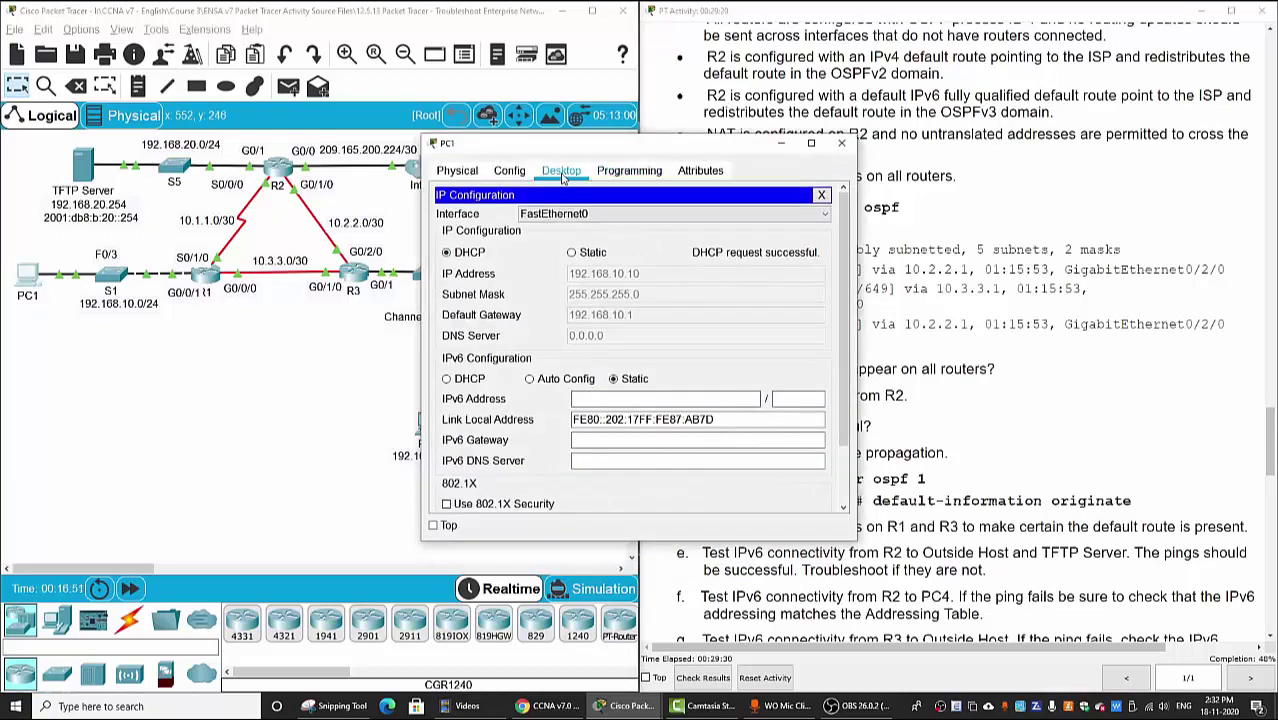
left_click(525, 182)
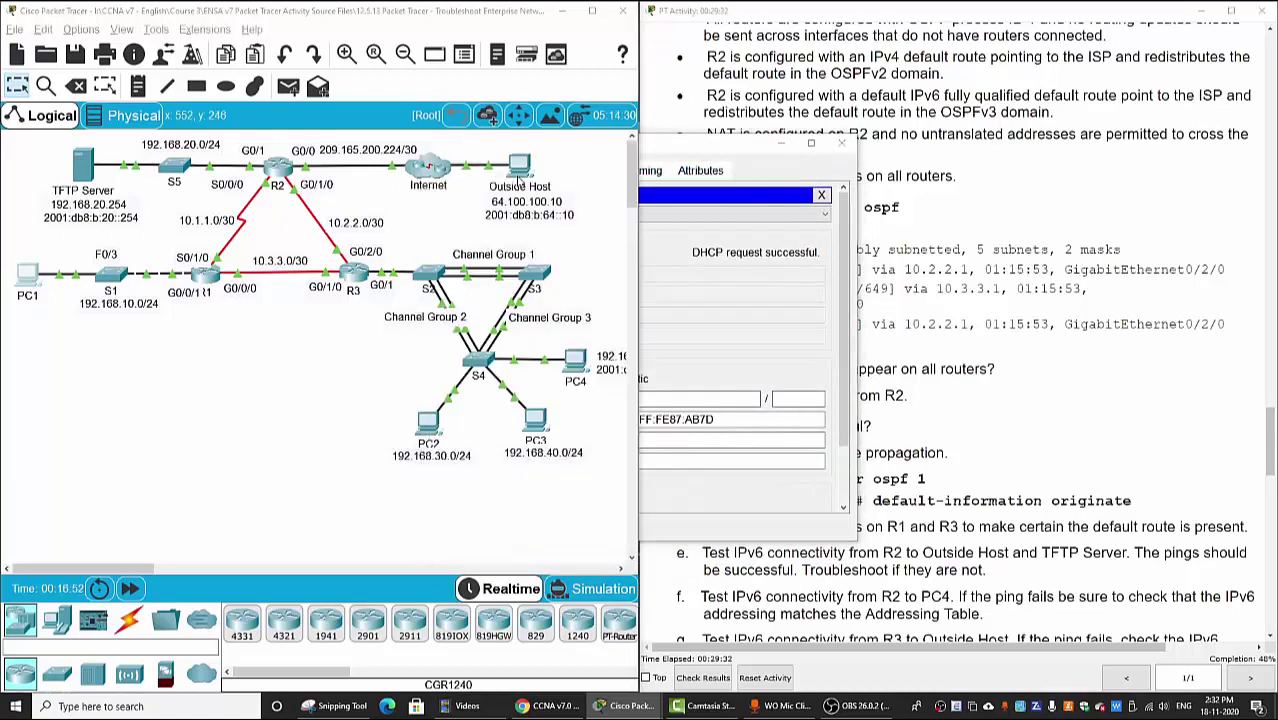
left_click(395, 374)
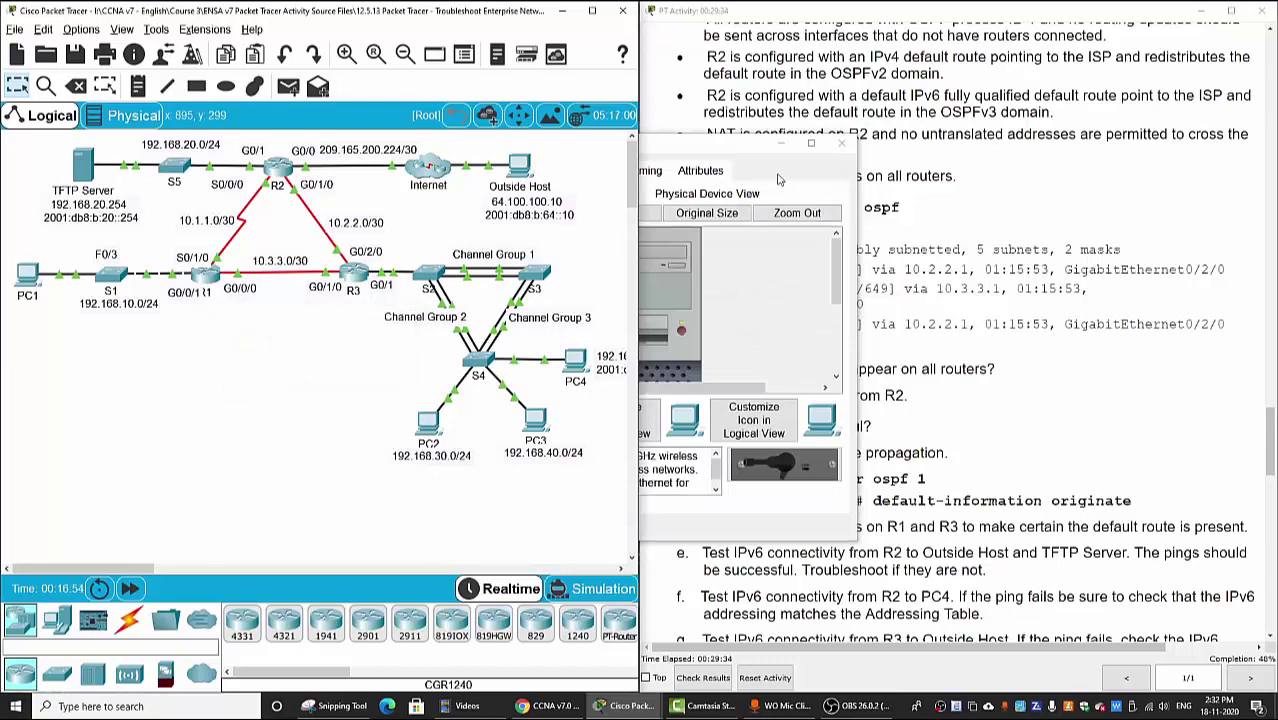
left_click(759, 148)
left_click_drag(759, 148, 1028, 148)
left_click(838, 170)
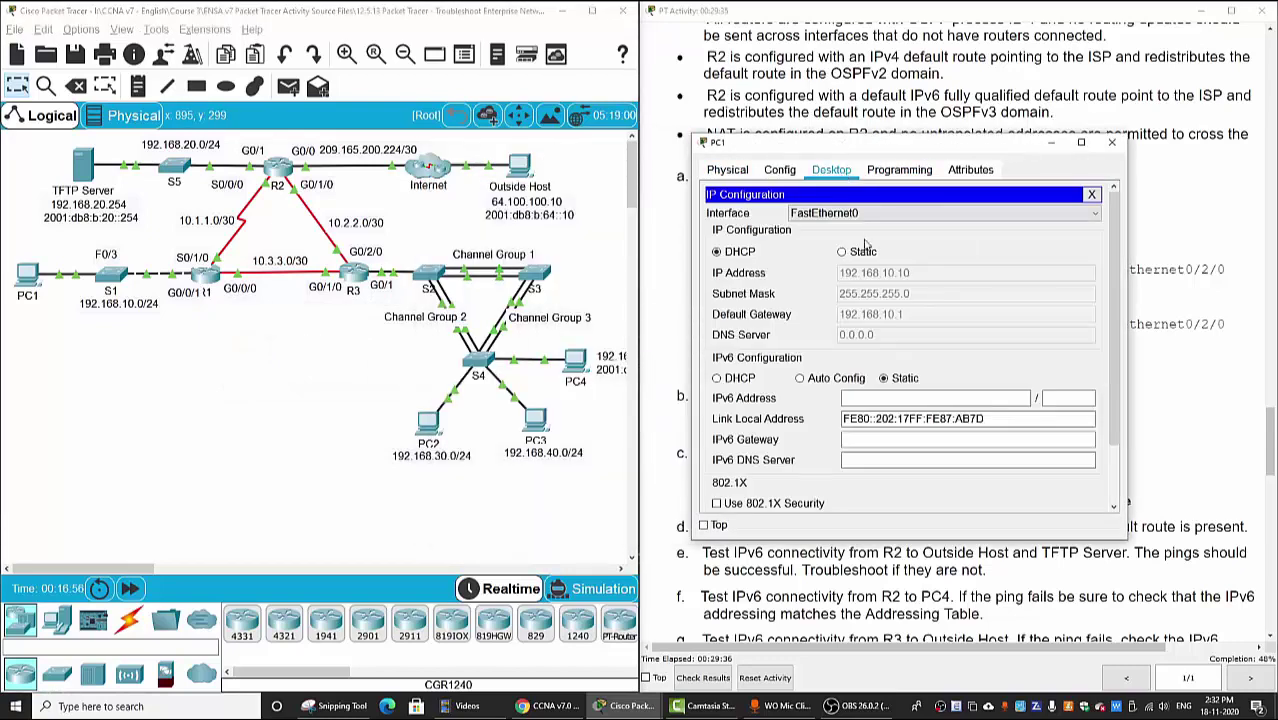
left_click(1091, 194)
left_click(993, 240)
Step: Ping 64.100.100.10 from PC1, getting Destination host unreachable from 192.168.10.1
type("ping")
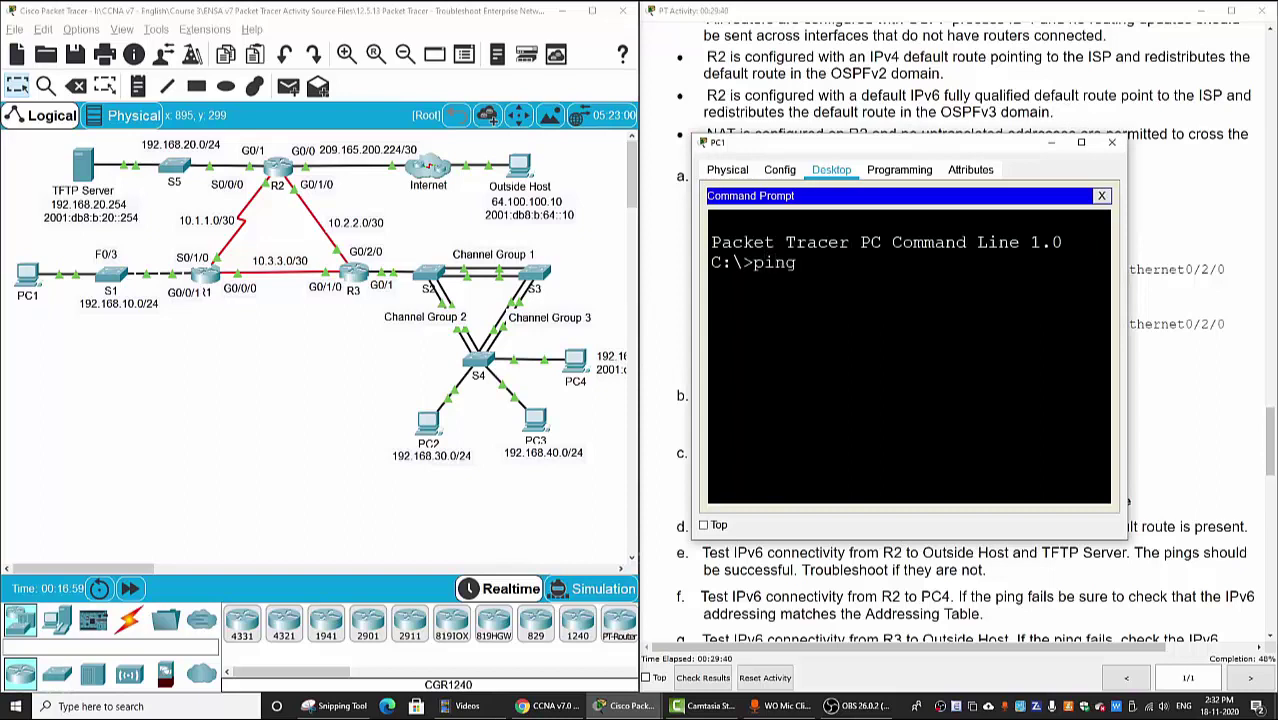
type(" 64.100.100.10")
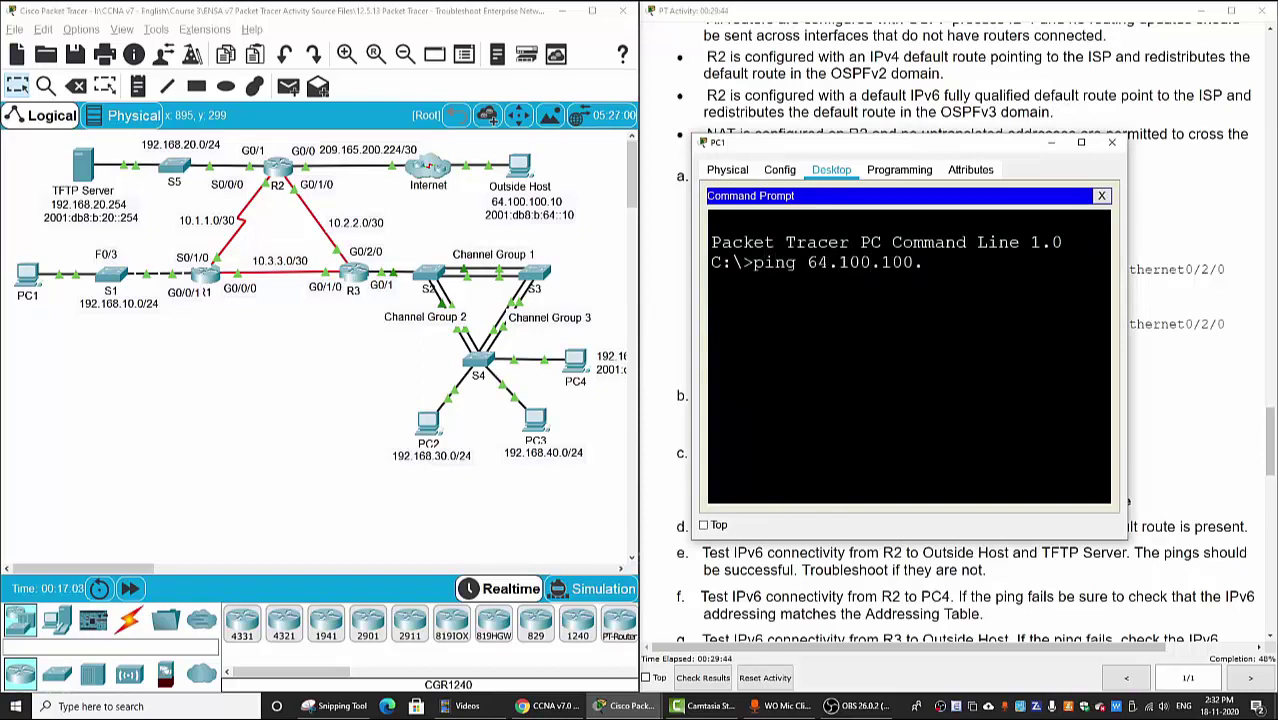
key("Return")
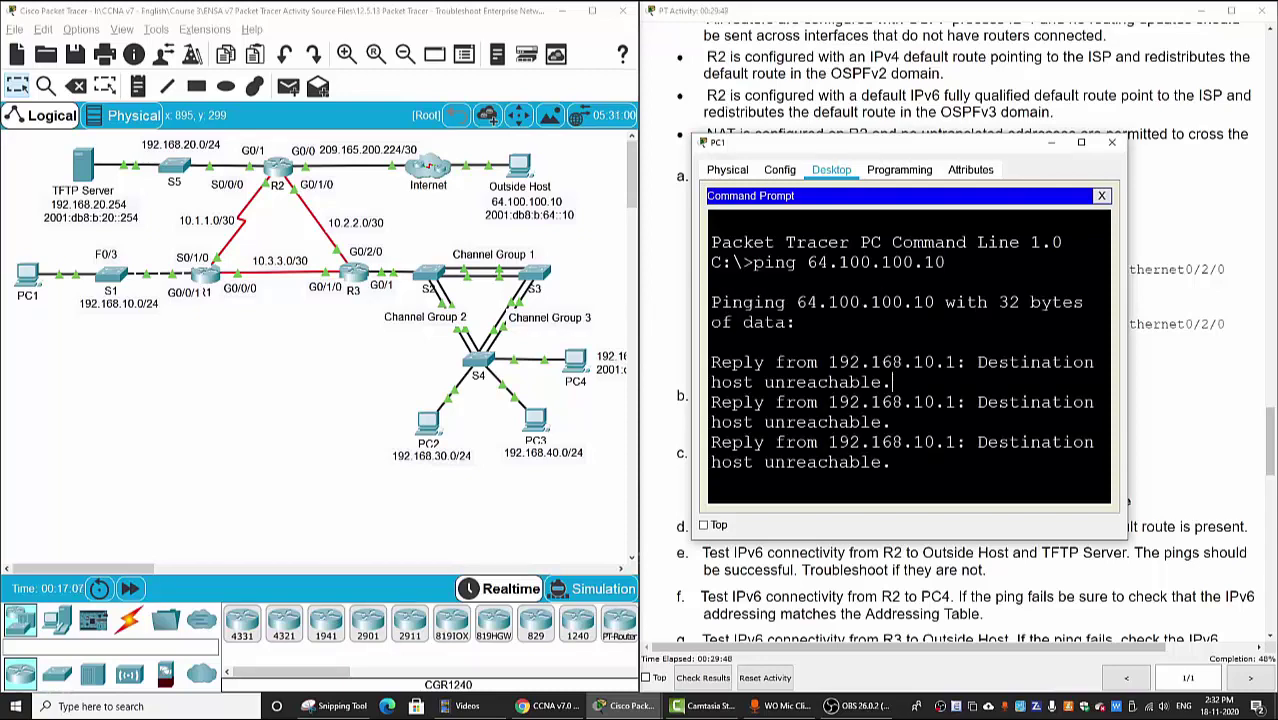
left_click(1166, 488)
scroll(954, 522, "down", 3)
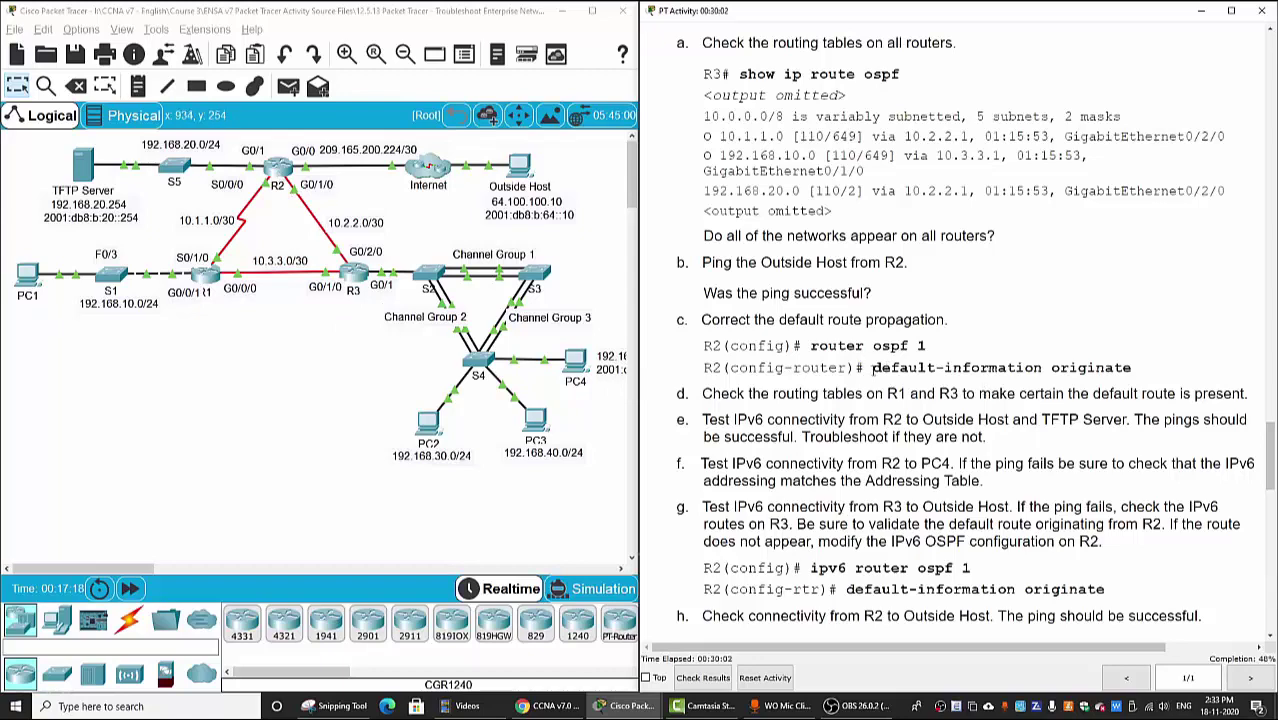
Step: On R2, enter configuration mode for OSPF process 1 with conf t and router ospf 1
left_click_drag(868, 366, 1167, 375)
left_click(1105, 402)
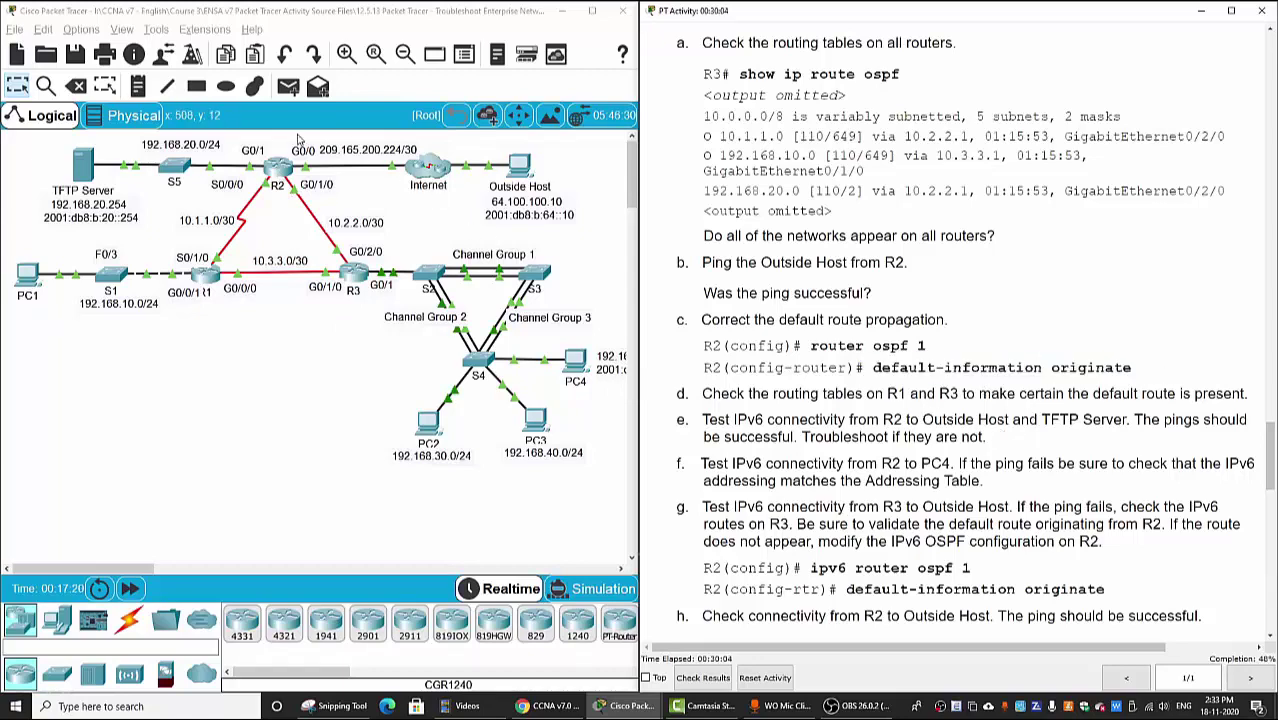
left_click(282, 172)
left_click(282, 172)
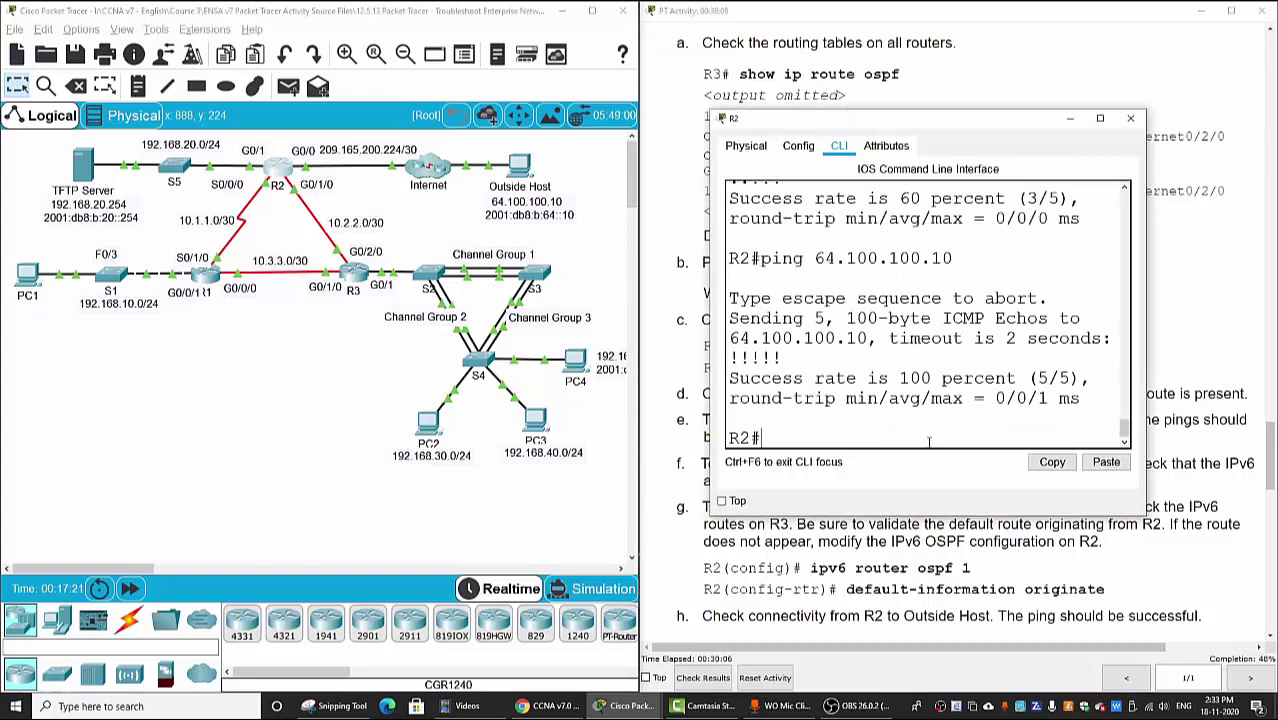
type("conf t")
key("Return")
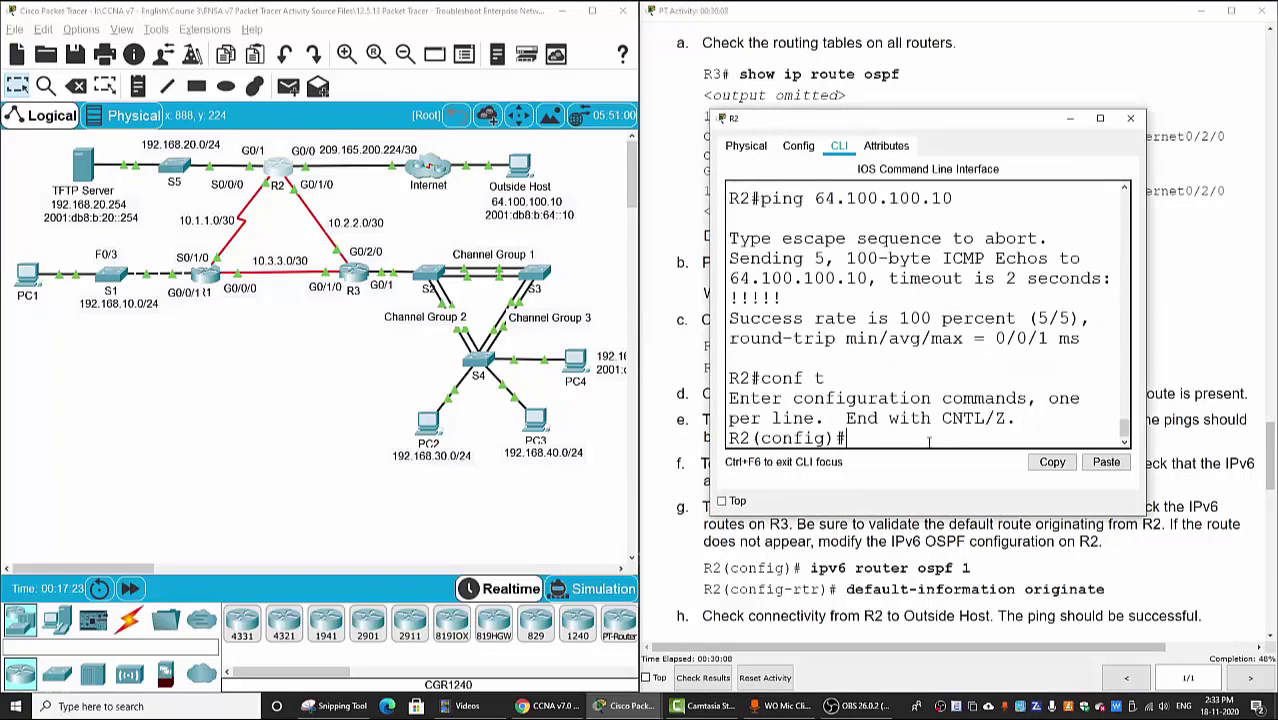
type("router ospf 1")
key("Return")
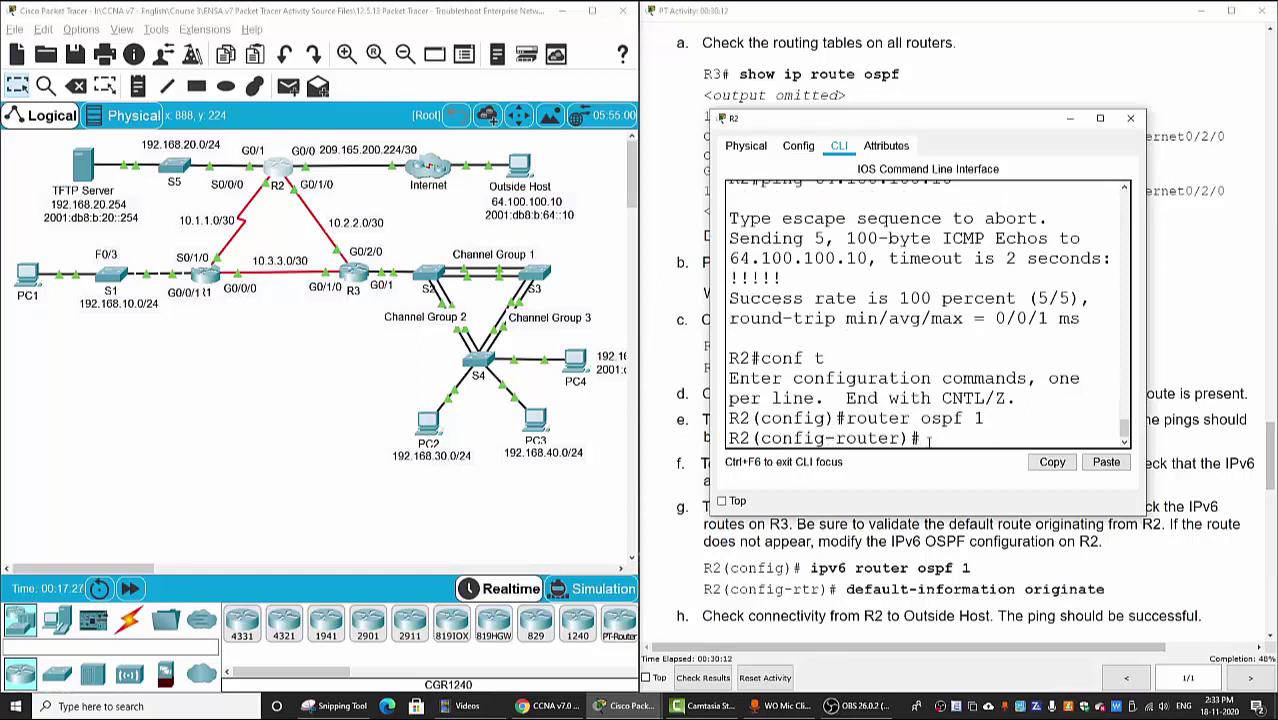
Step: Enable default-information originate under R2's OSPF process 1, then open R1's device window
type("de")
key("Tab")
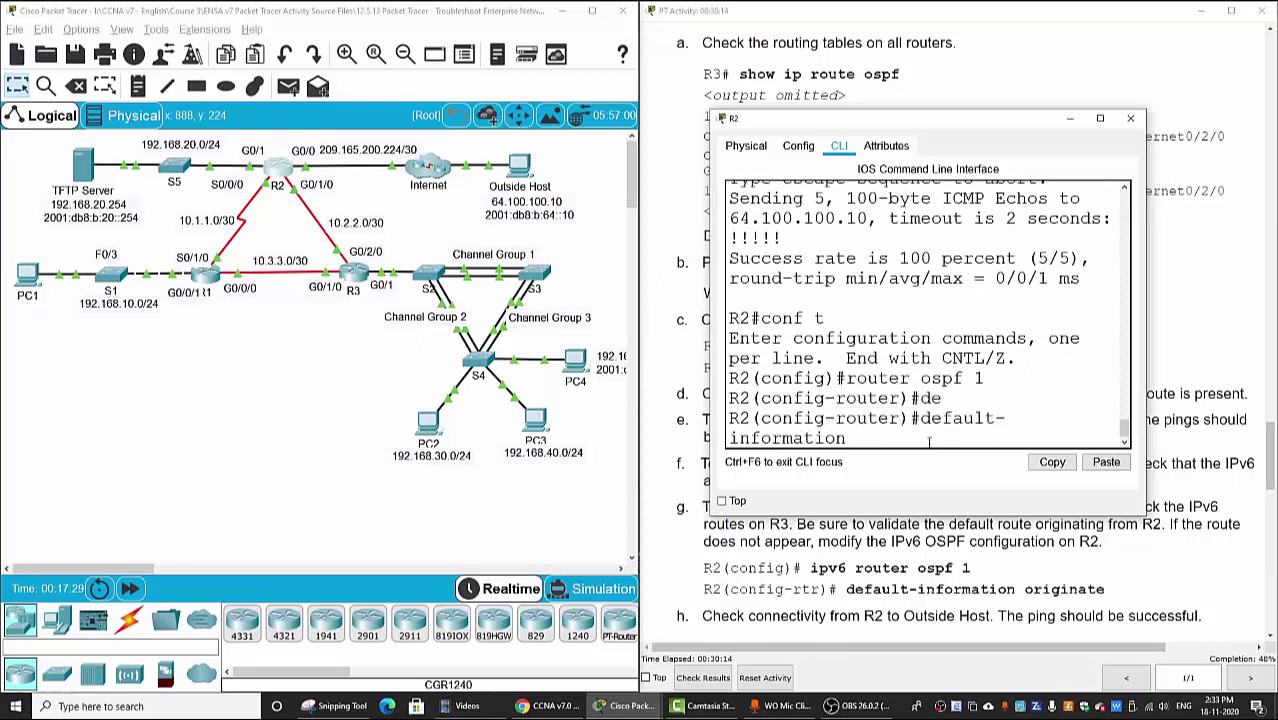
type("or")
key("Tab")
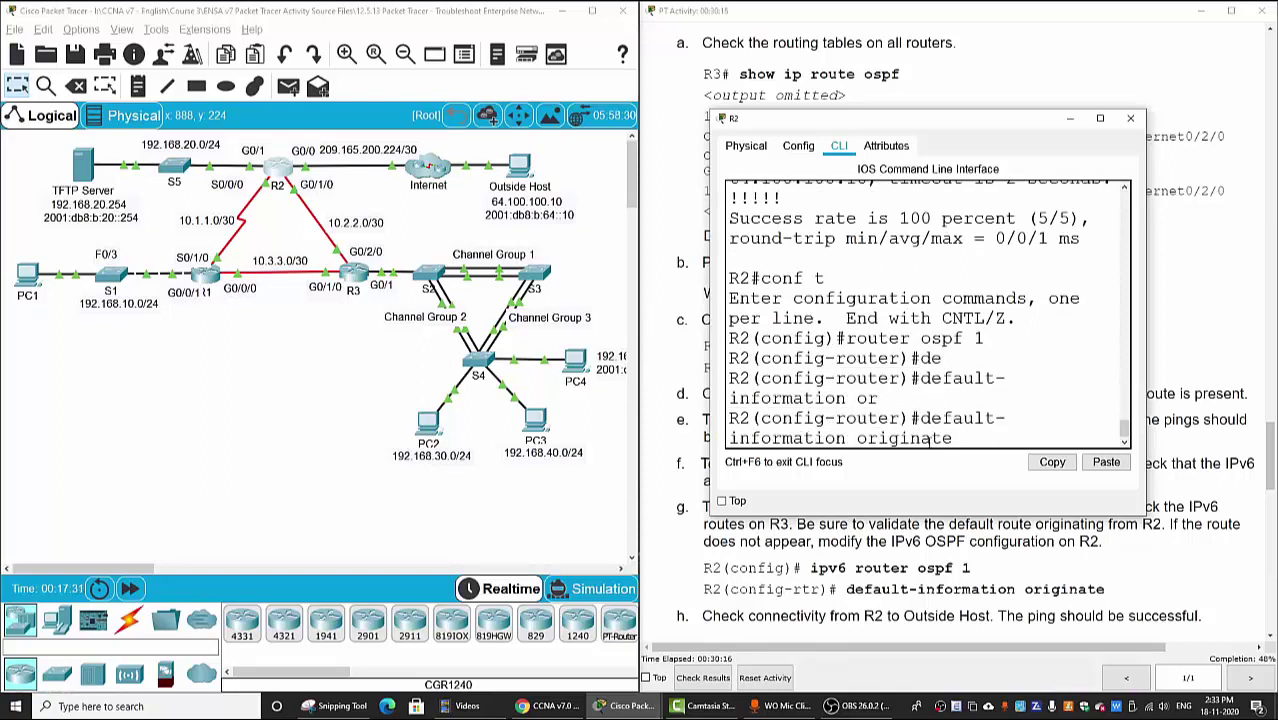
key("Return")
left_click(216, 304)
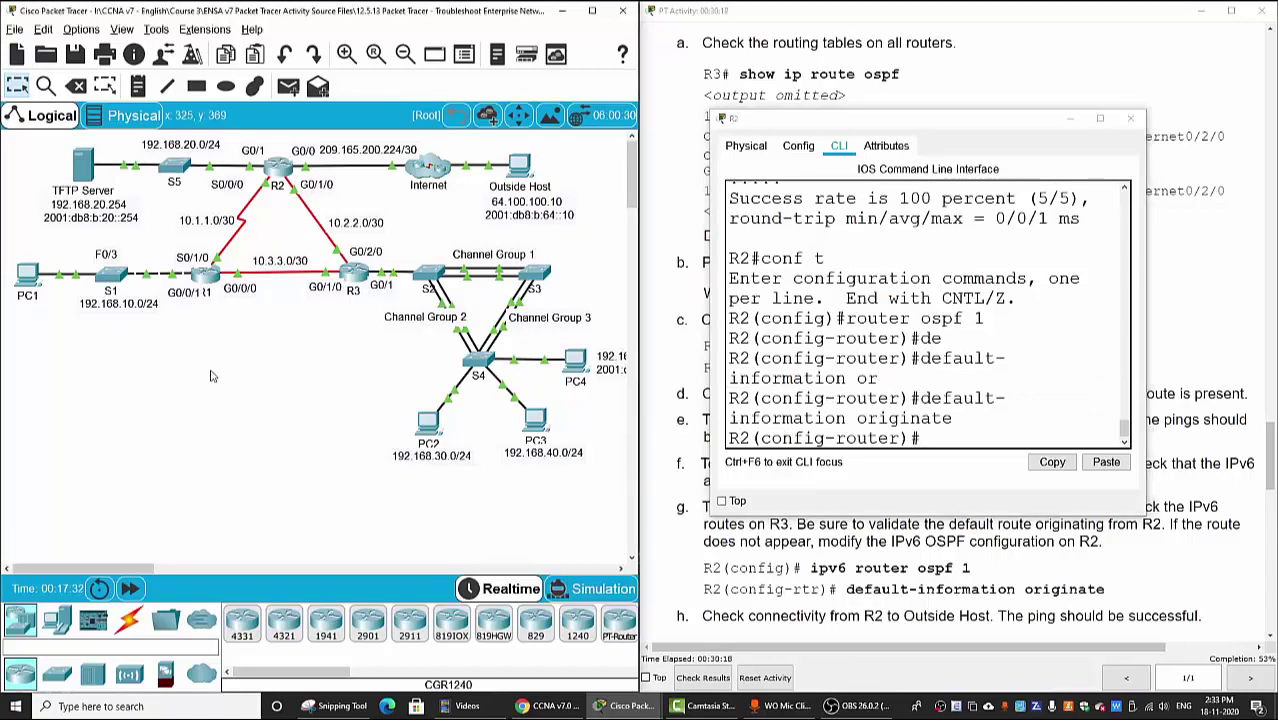
left_click(206, 273)
Step: On R1's maximized console, enter privileged mode and display the full show ip route output
left_click(550, 172)
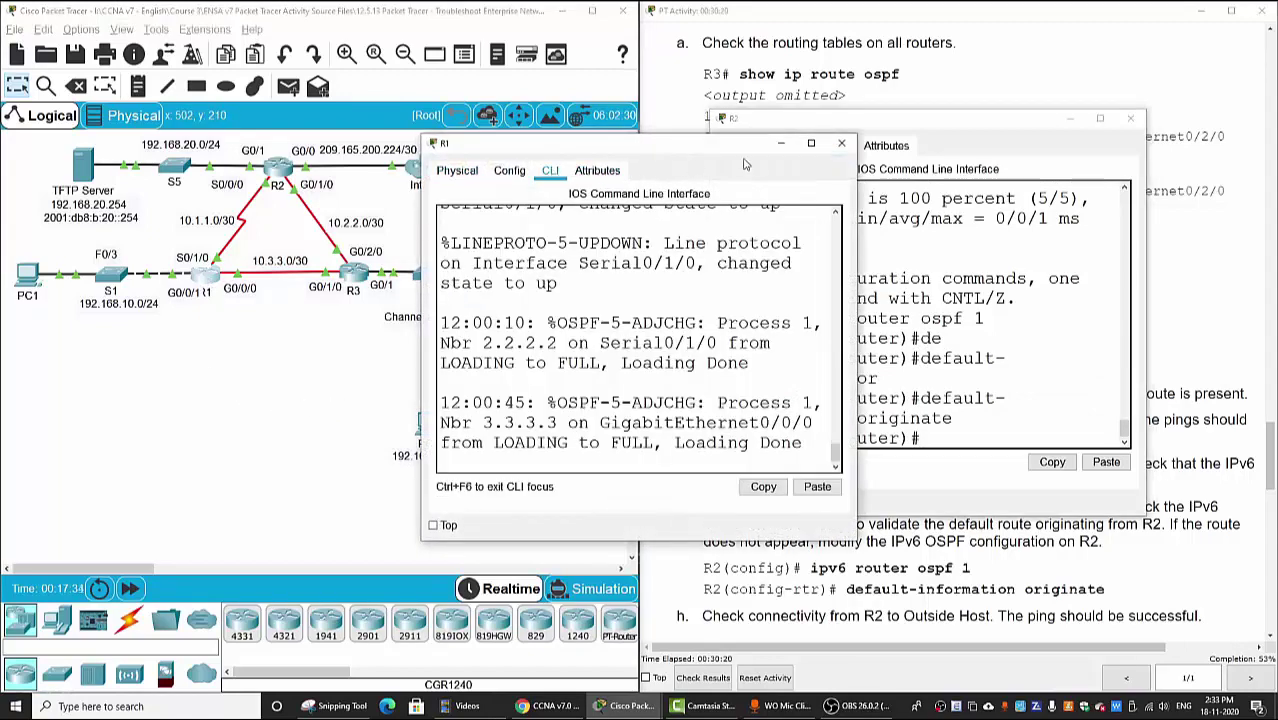
left_click(811, 143)
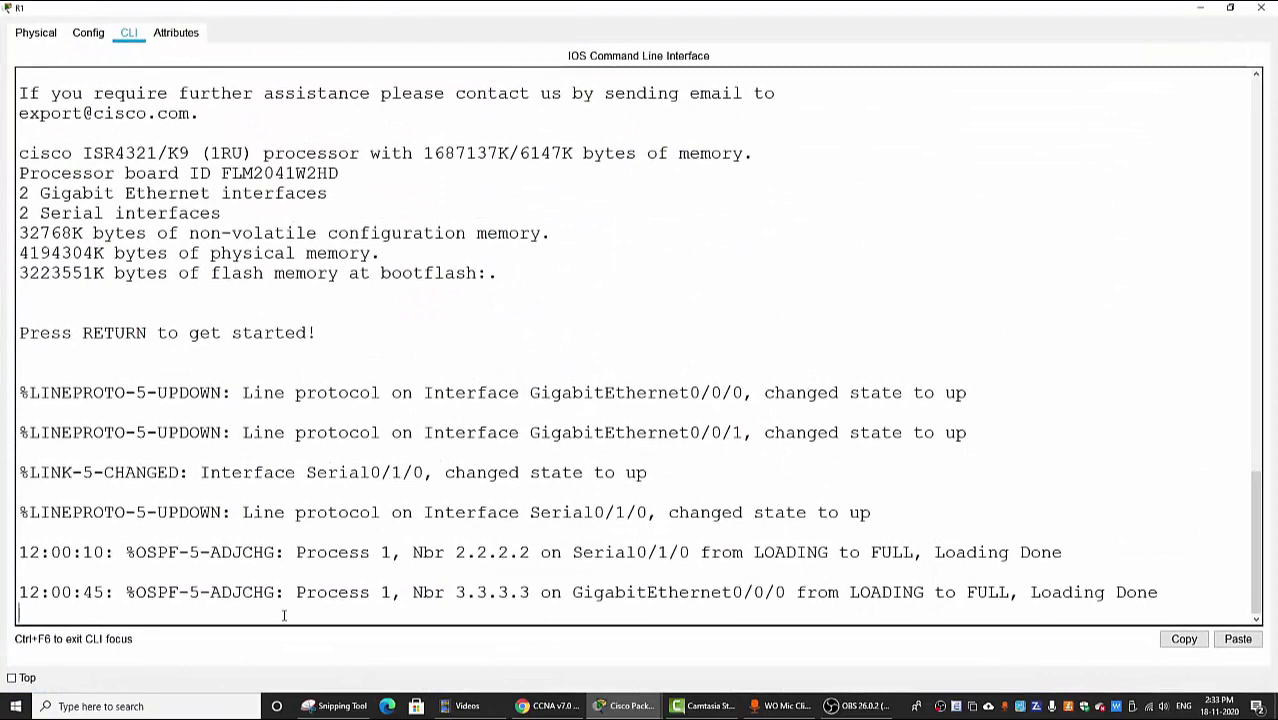
key("Return")
key("Return")
key("Return")
type("en")
key("Return")
type("show ip ro")
key("Tab")
key("Return")
key("space")
key("Return")
key("Return")
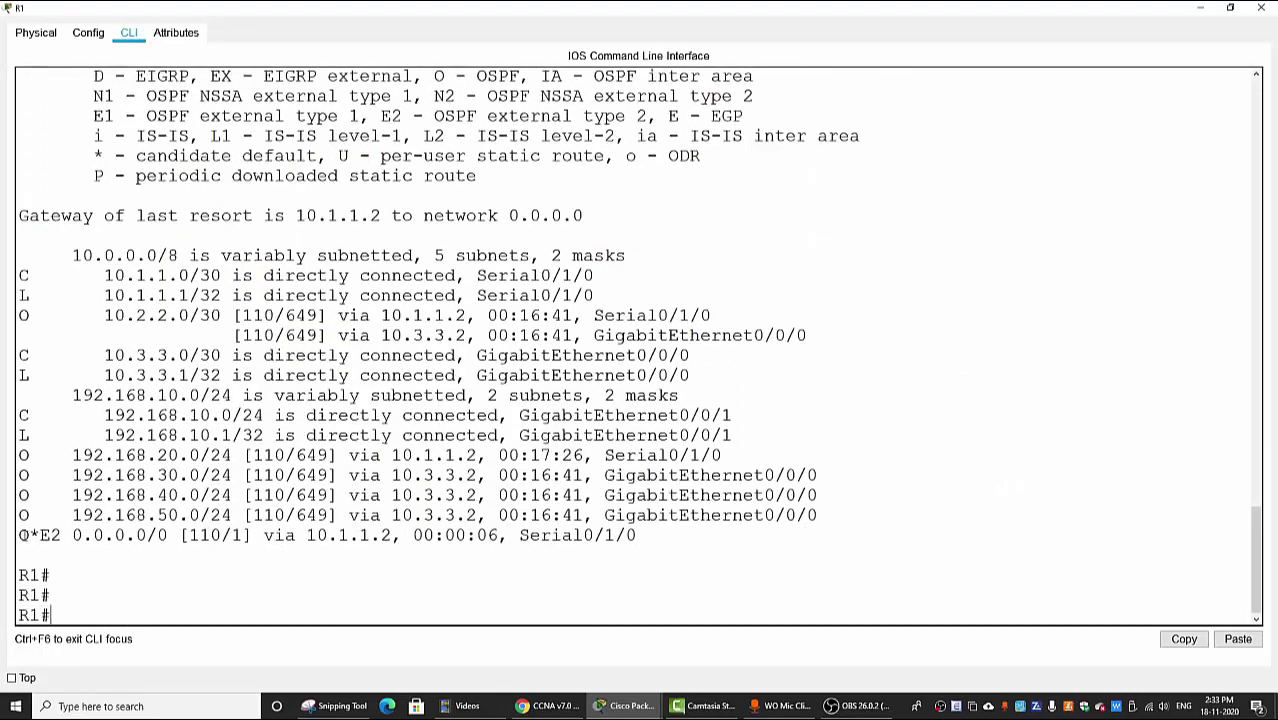
Step: Highlight R1's O*E2 default route 0.0.0.0/0 via 10.1.1.2 and close R1's window
left_click_drag(20, 535, 632, 548)
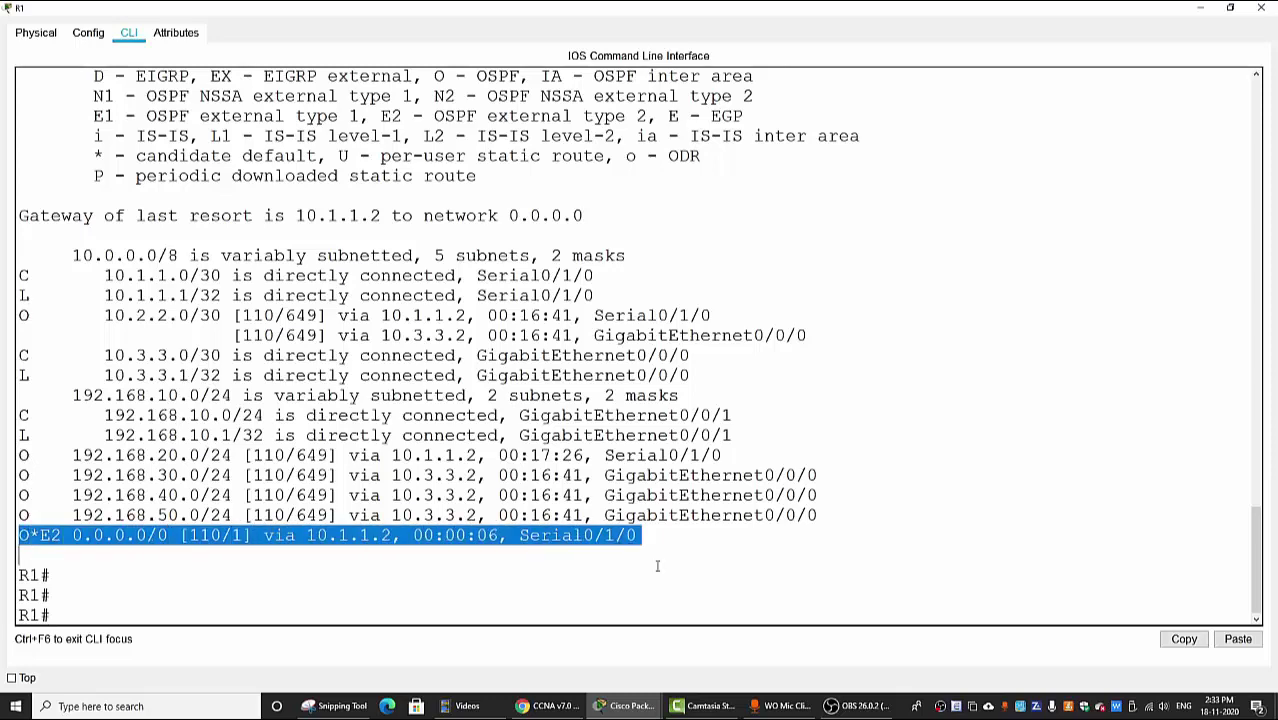
left_click(621, 570)
double_click(40, 535)
left_click(1260, 8)
Step: Re-ping 64.100.100.10 from PC1 and highlight the timed-out replies
left_click(27, 272)
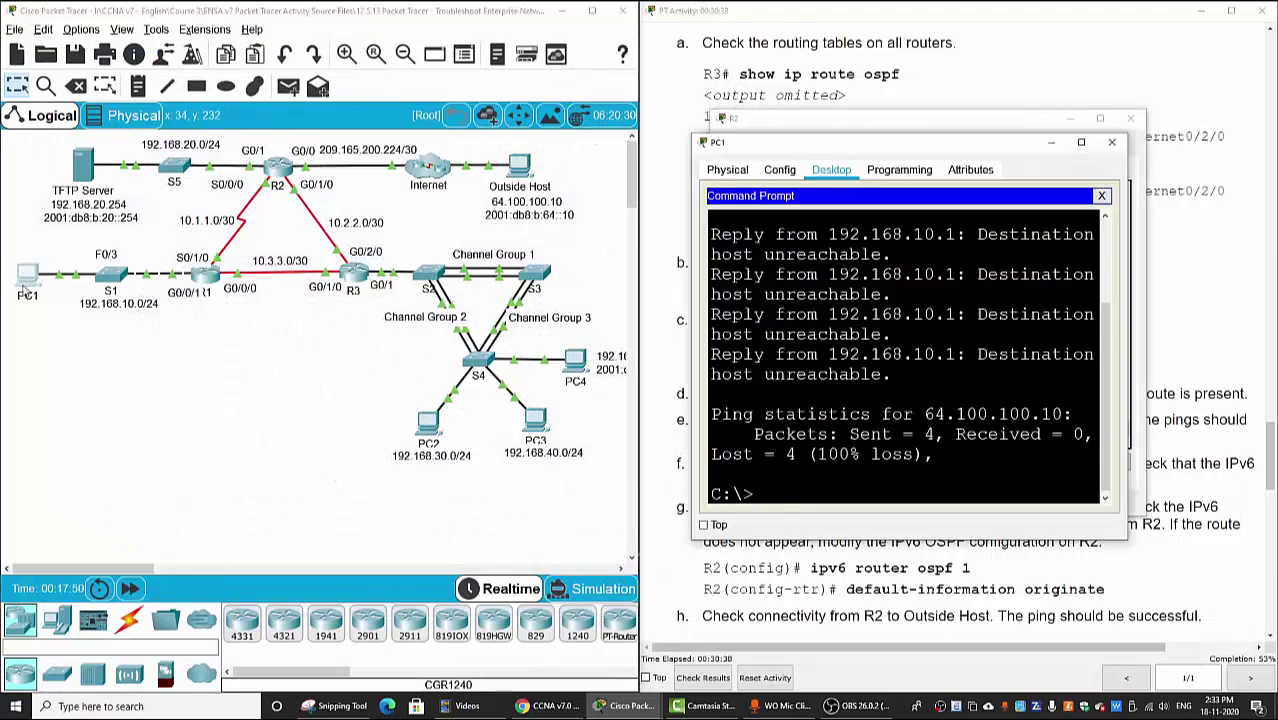
key("Up")
key("Return")
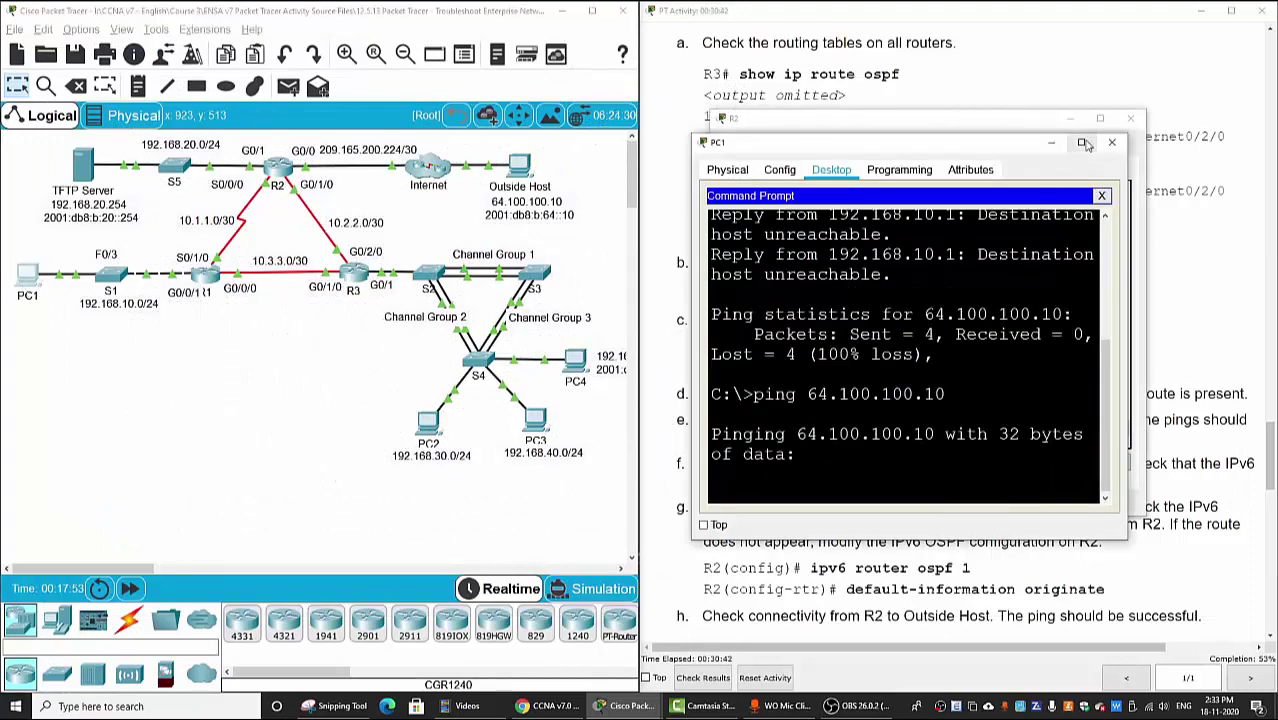
left_click(1081, 142)
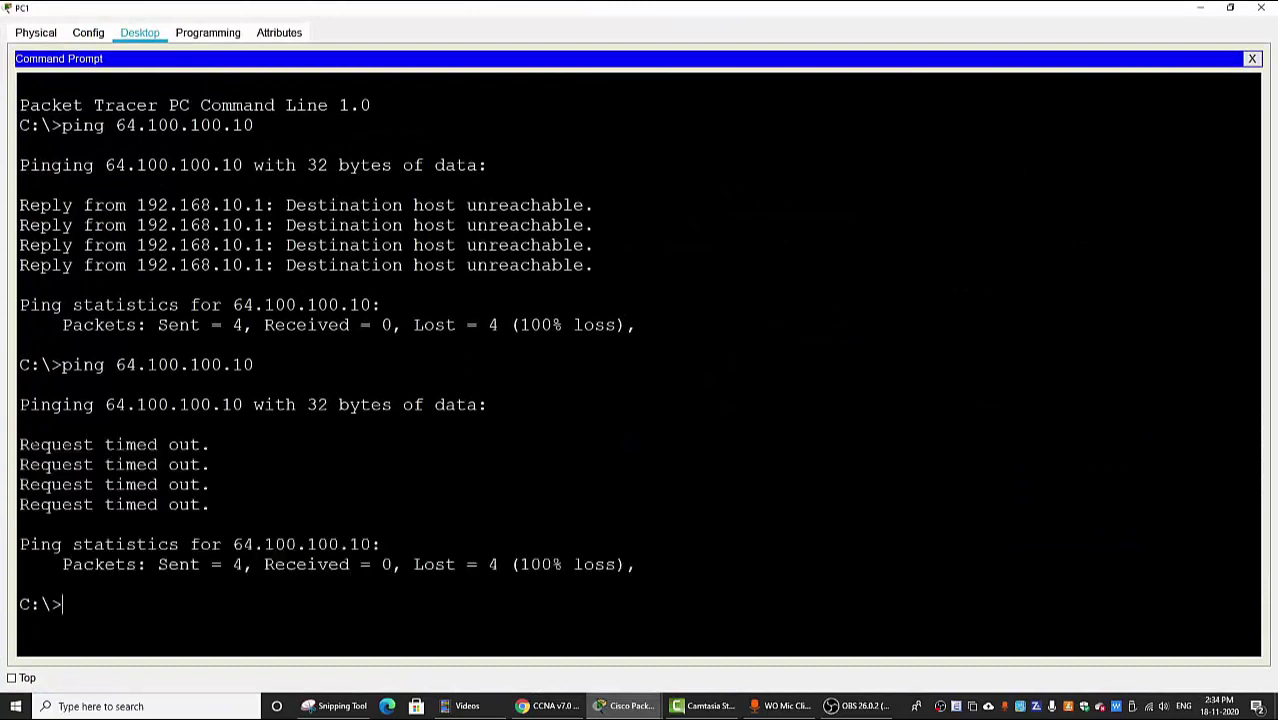
left_click_drag(19, 436, 19, 522)
left_click(1200, 8)
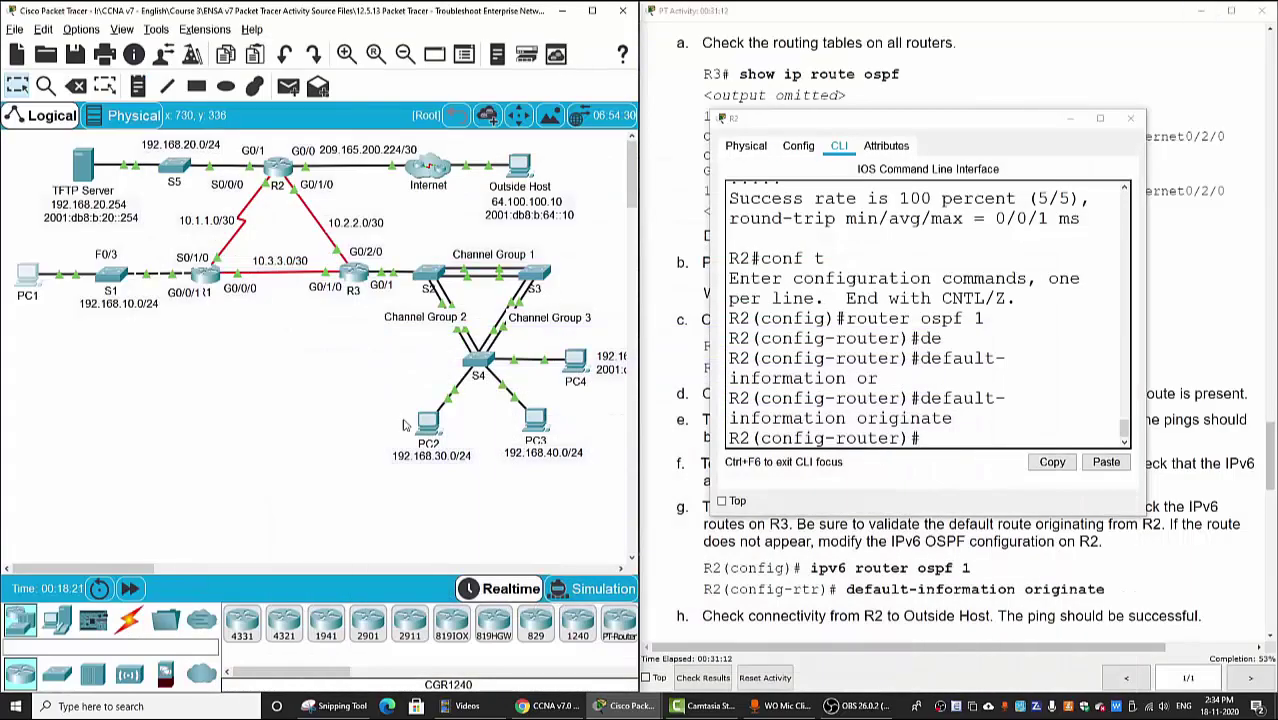
Step: Fast-forward the simulation time twice and ping 64.100.100.10 from PC1 again, still timing out
left_click(137, 589)
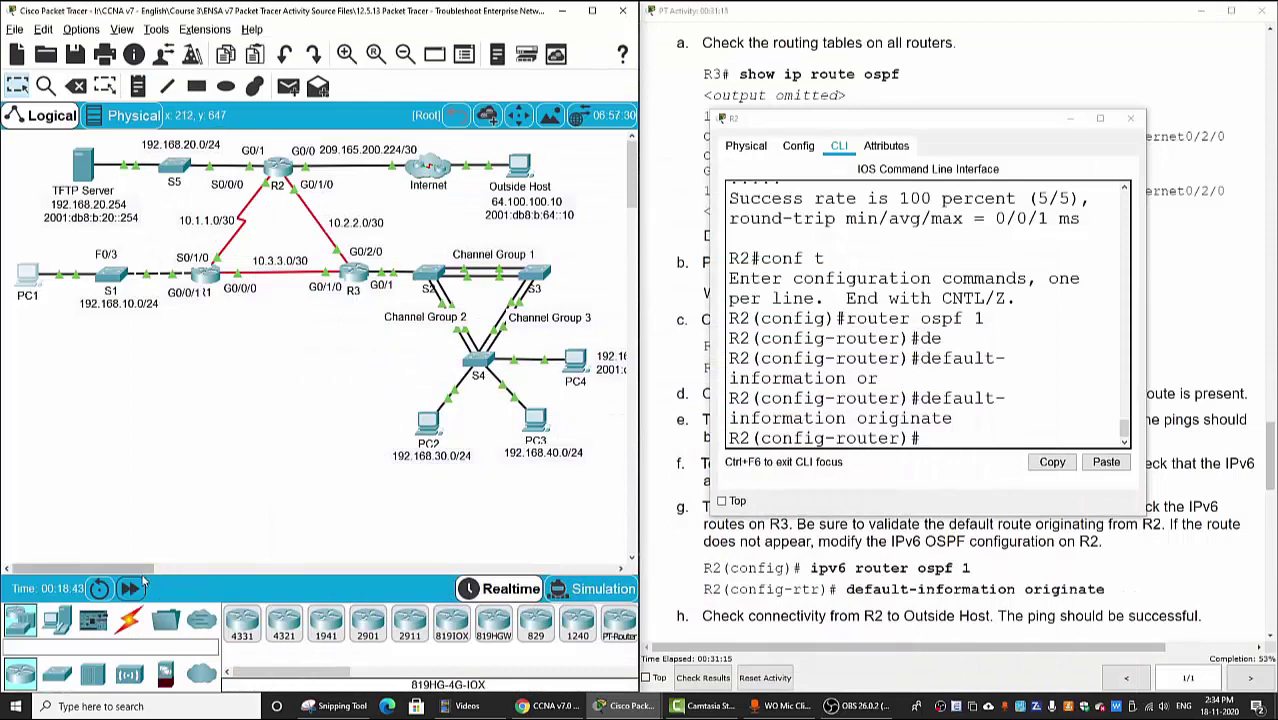
left_click(137, 589)
left_click(27, 272)
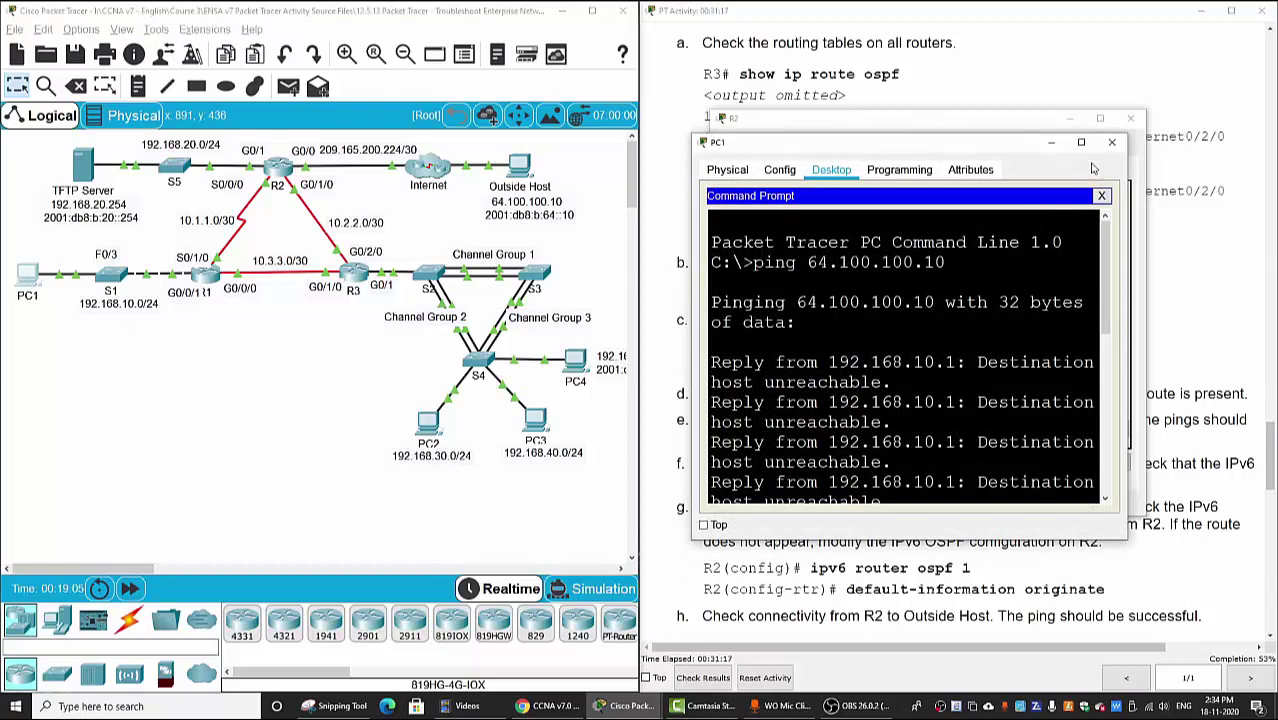
left_click(1081, 142)
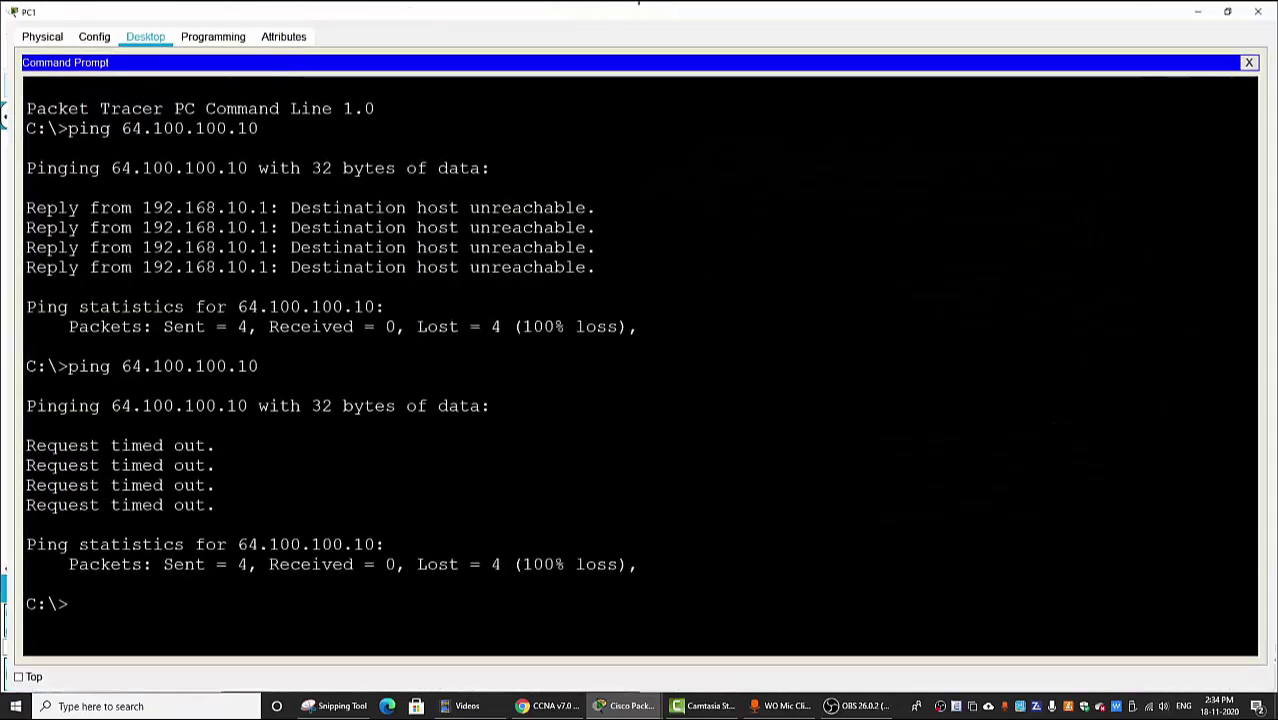
key("Up")
key("Return")
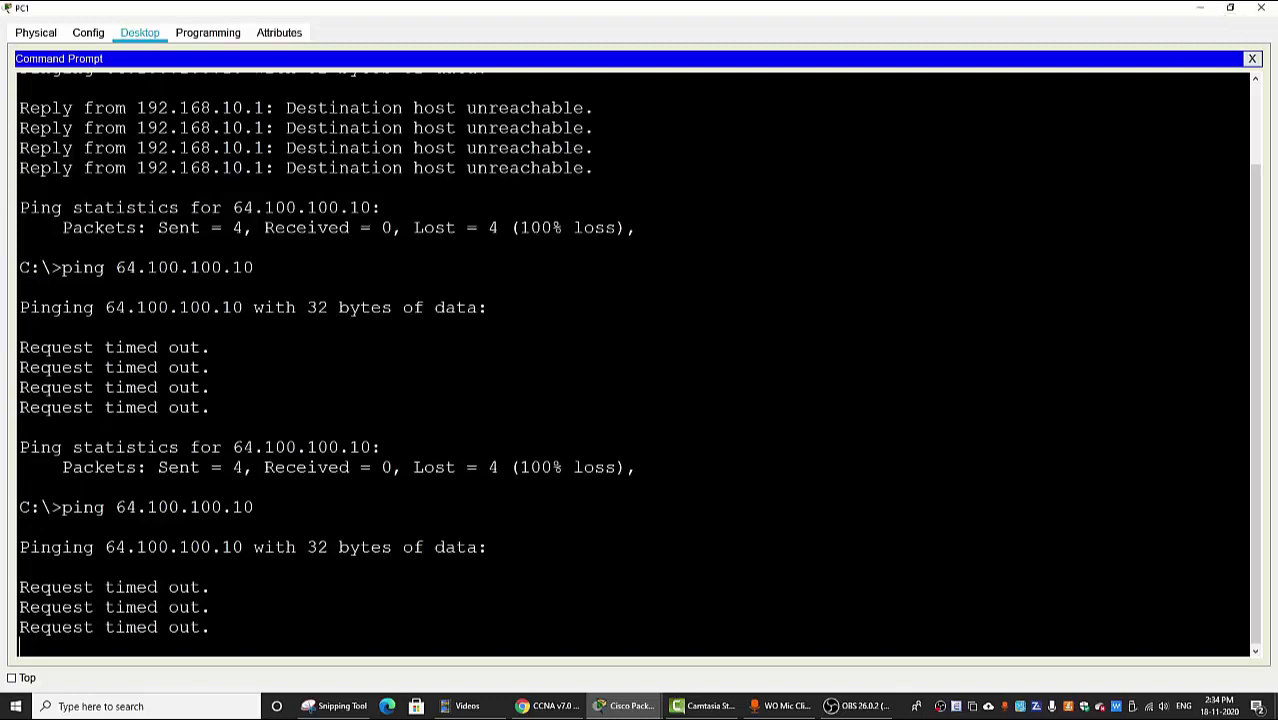
left_click(1201, 8)
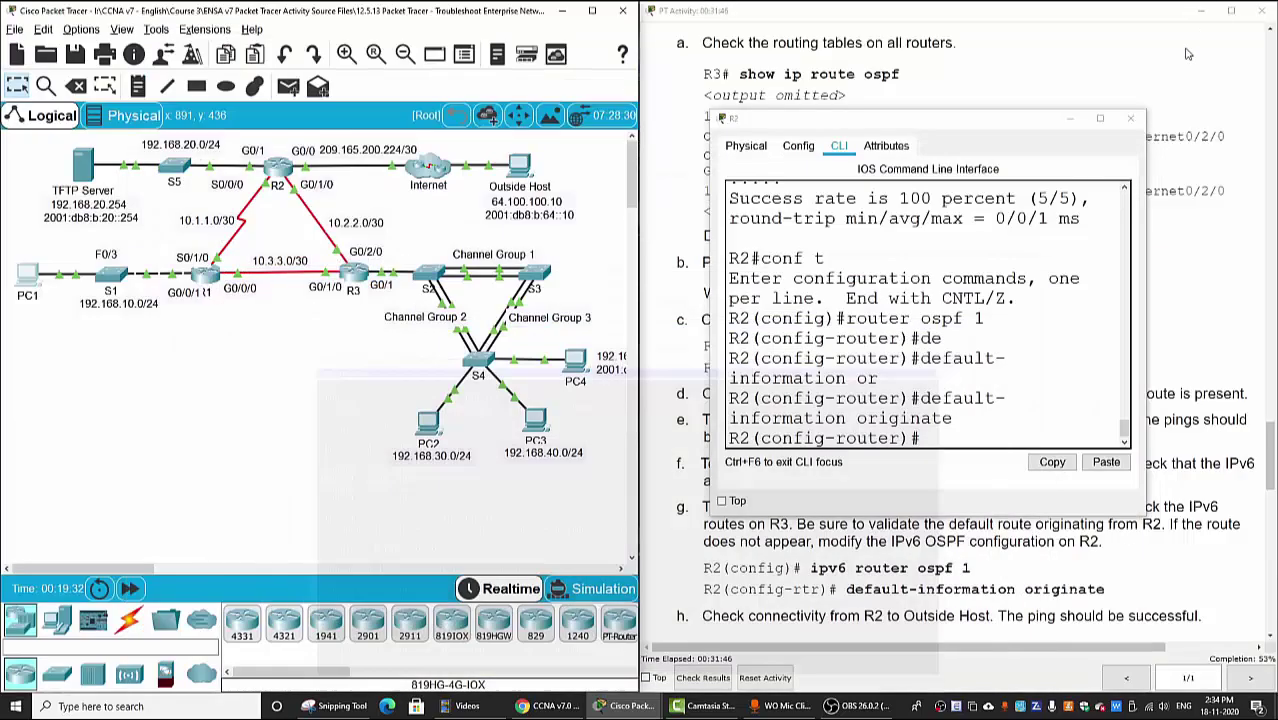
Step: Scroll the instructions to the Part 4: Verify WAN Technologies heading
left_click(1070, 121)
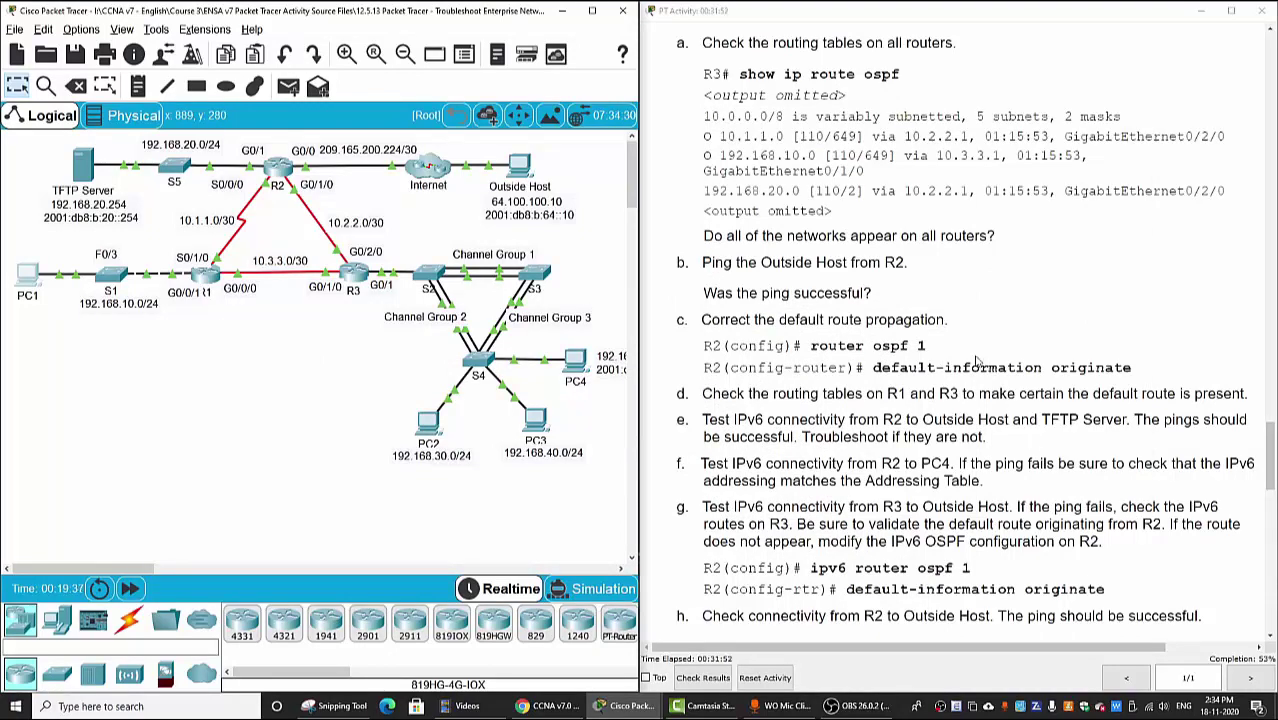
scroll(1034, 440, "down", 3)
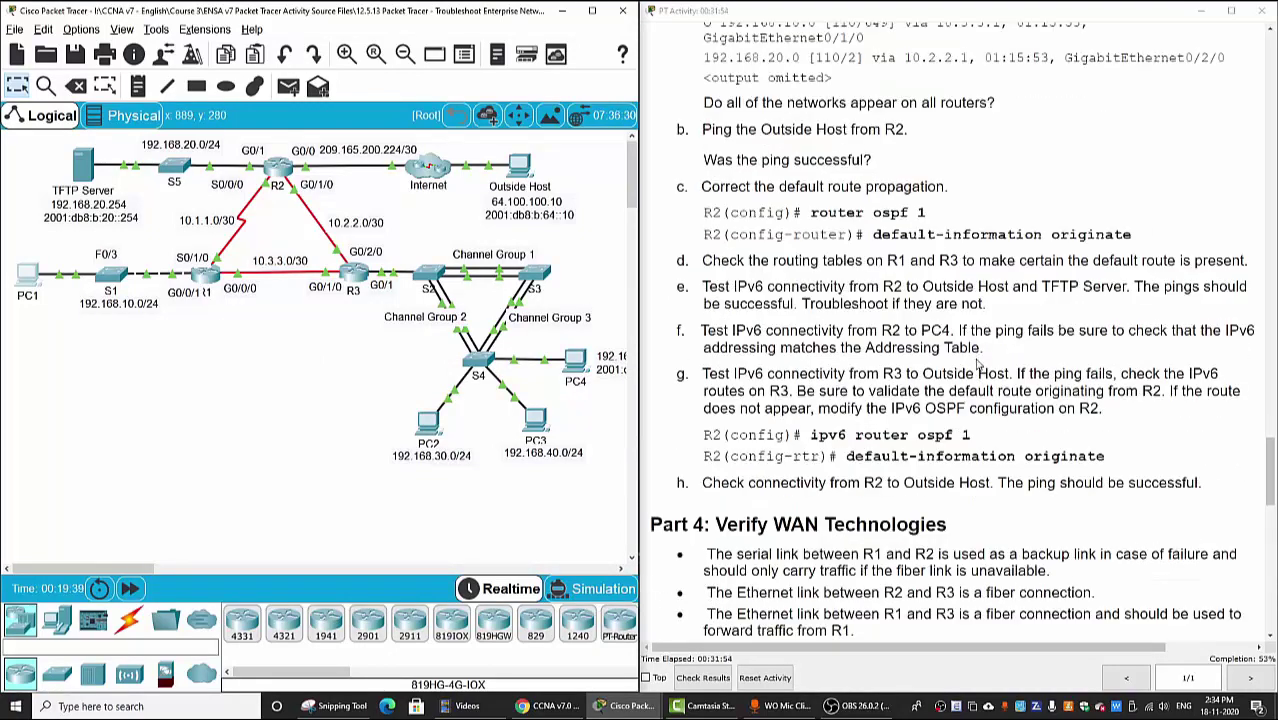
scroll(979, 365, "down", 3)
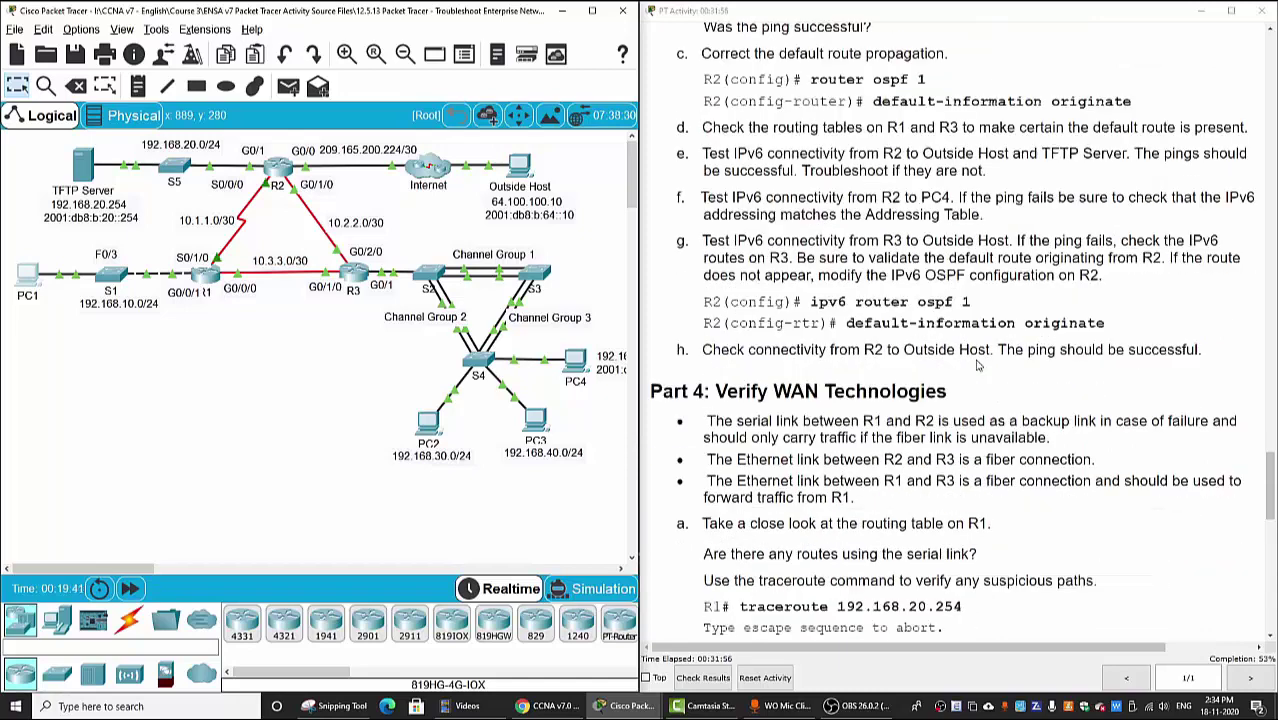
scroll(979, 365, "down", 4)
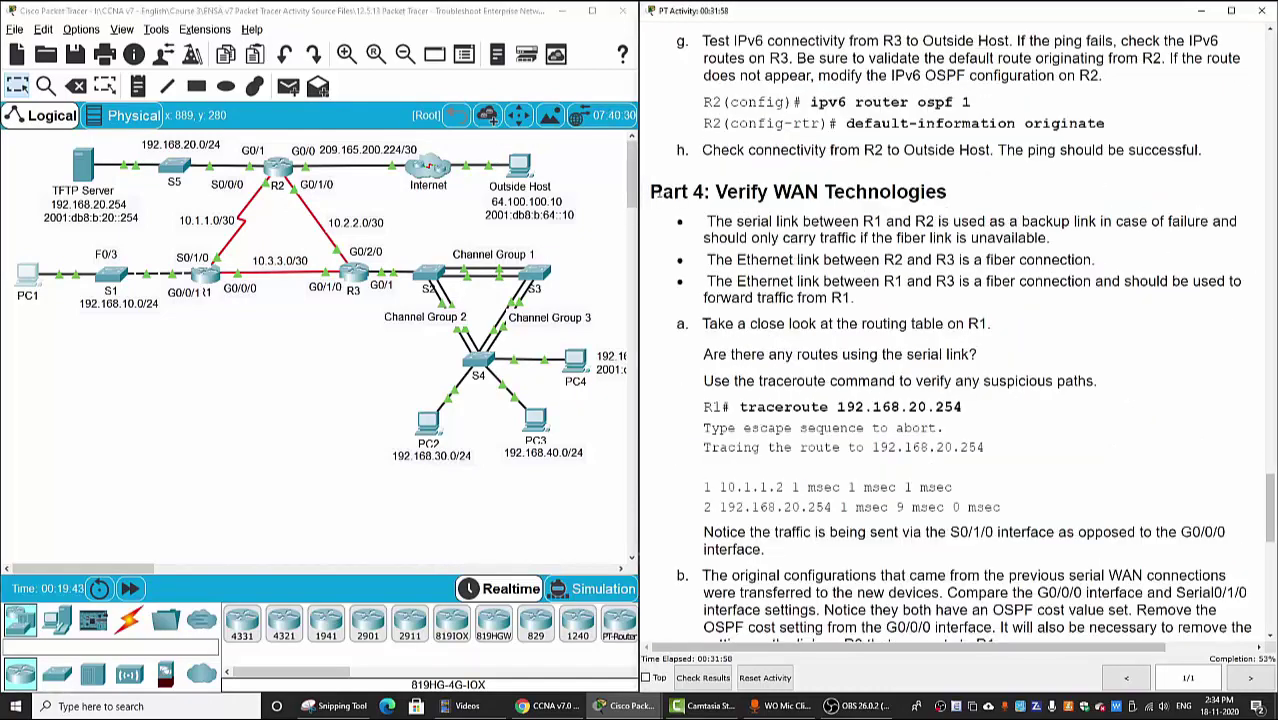
left_click_drag(658, 193, 945, 194)
left_click(1008, 238)
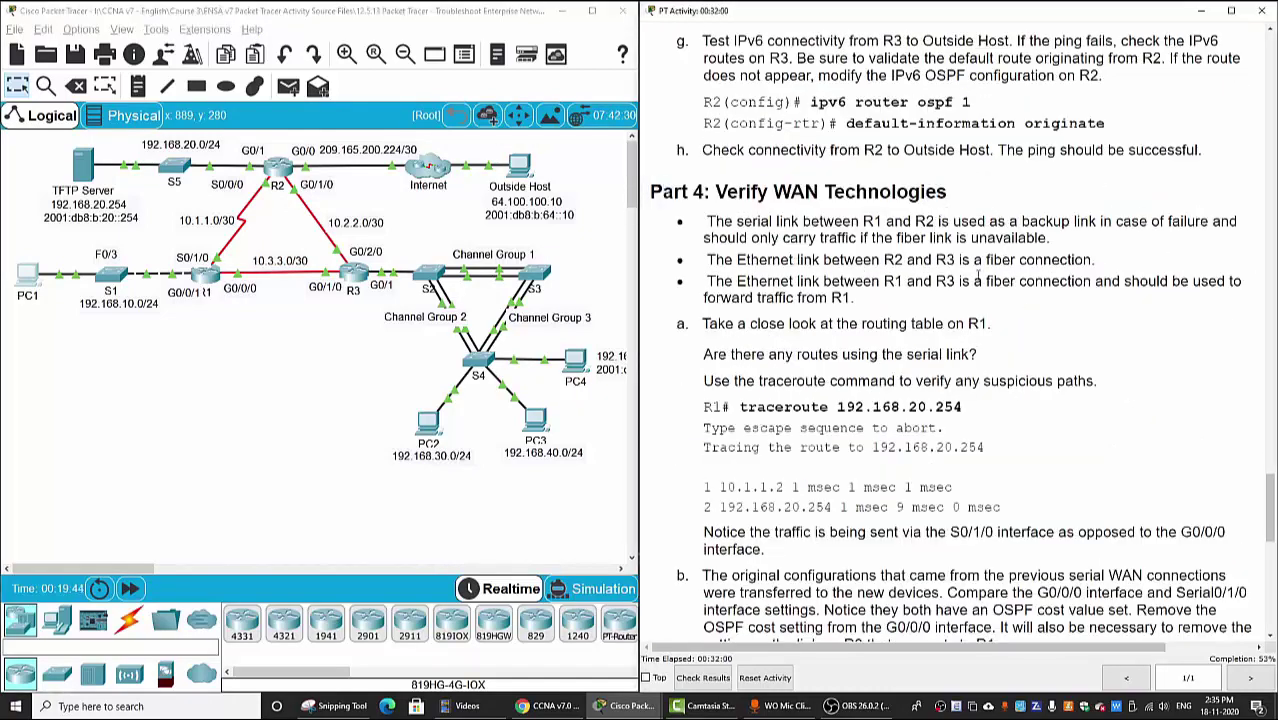
Step: Highlight the traceroute target 192.168.20.254, then open R1's command-line interface
scroll(908, 244, "down", 1)
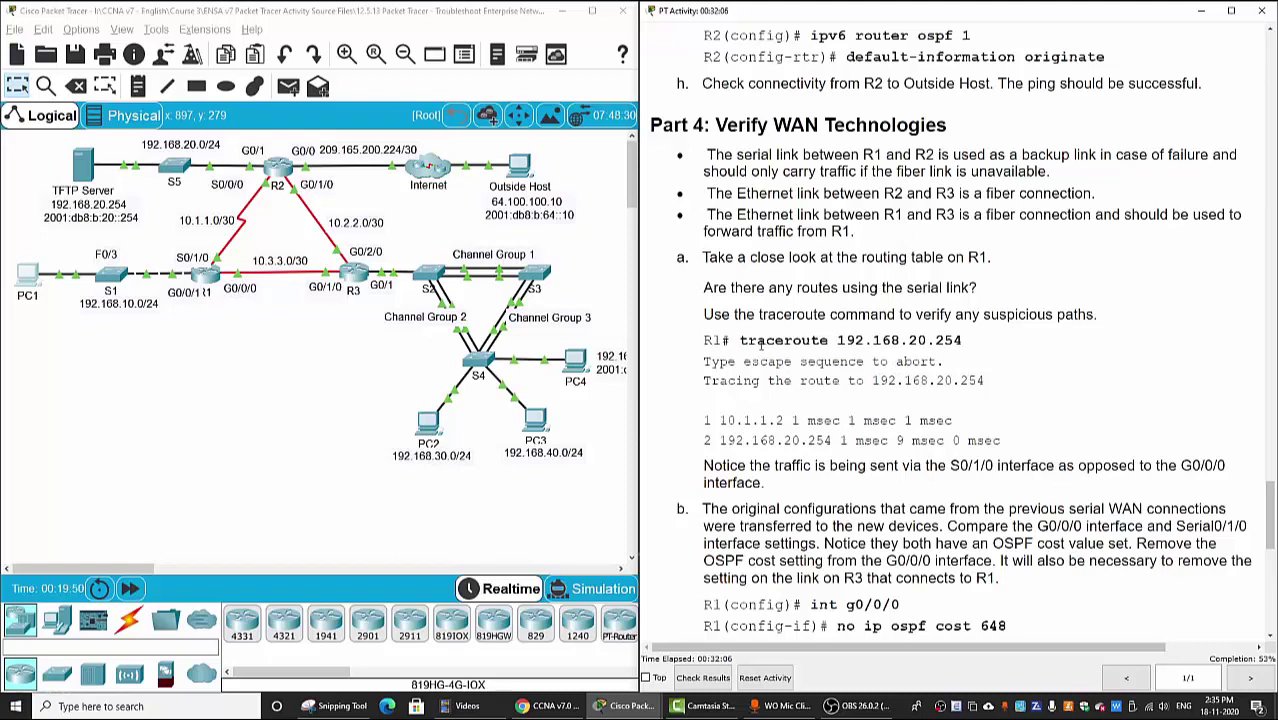
left_click_drag(836, 341, 973, 342)
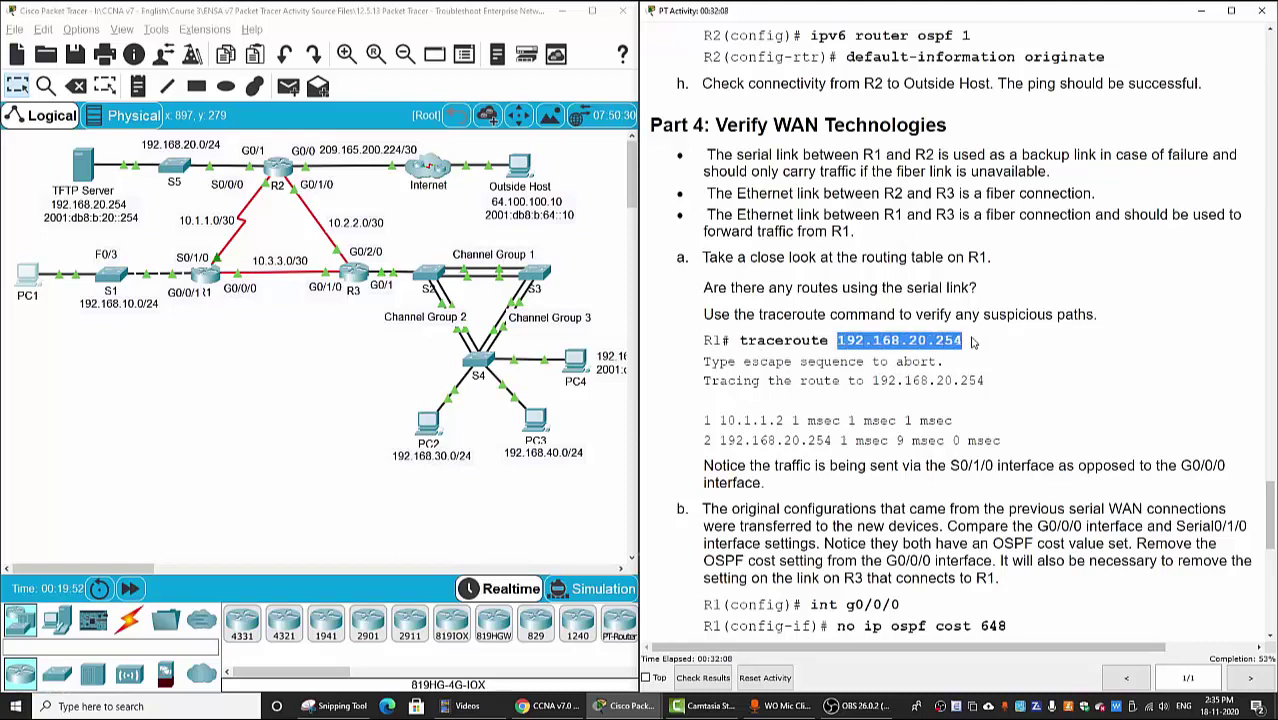
left_click(929, 412)
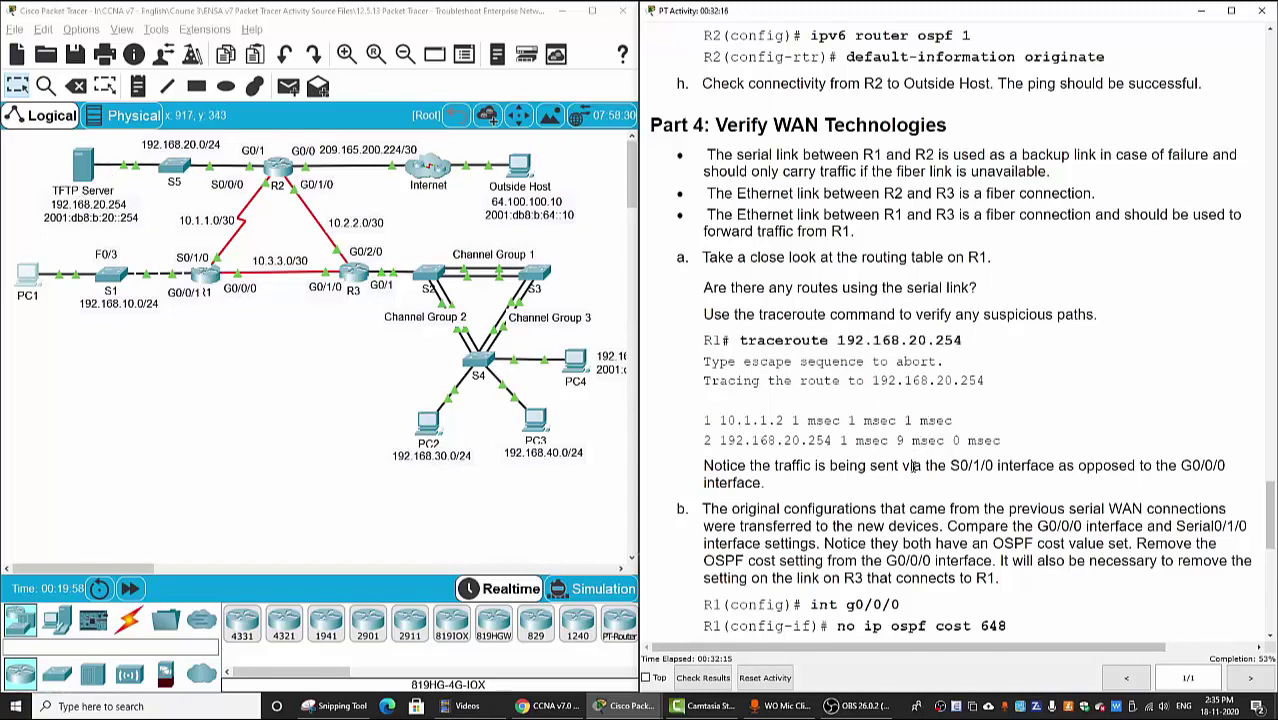
scroll(913, 466, "down", 3)
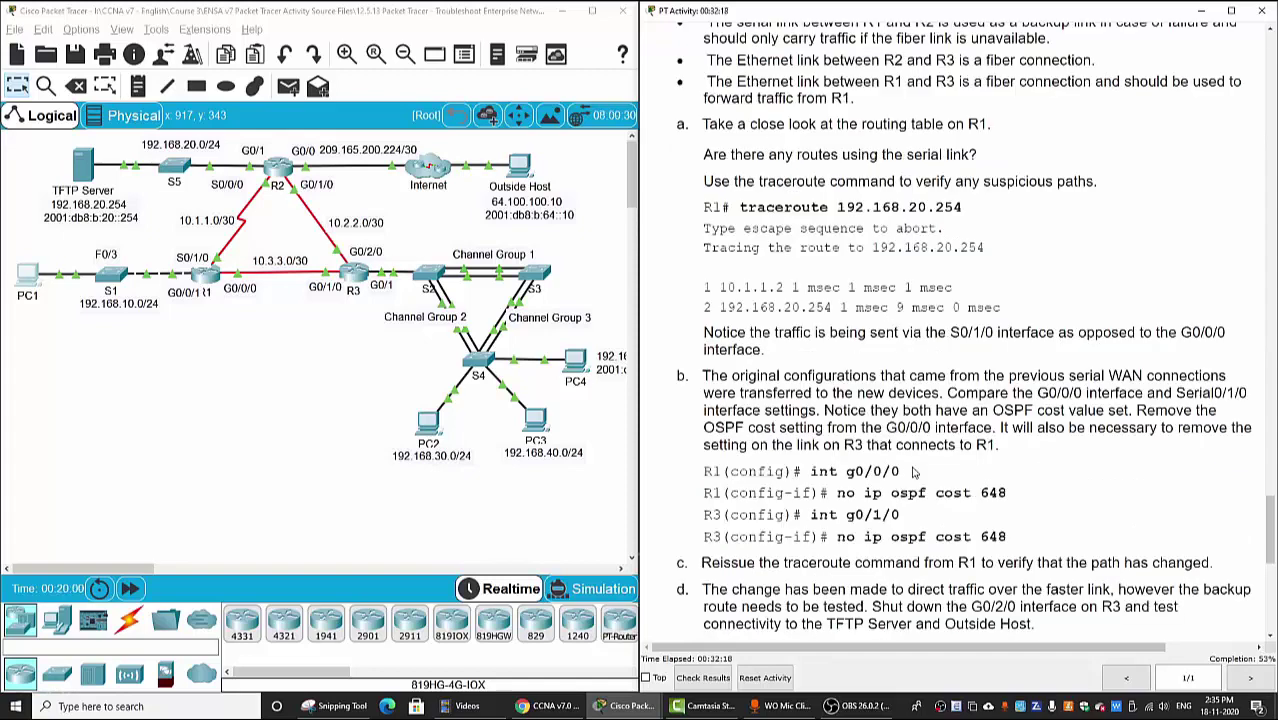
scroll(978, 313, "up", 1)
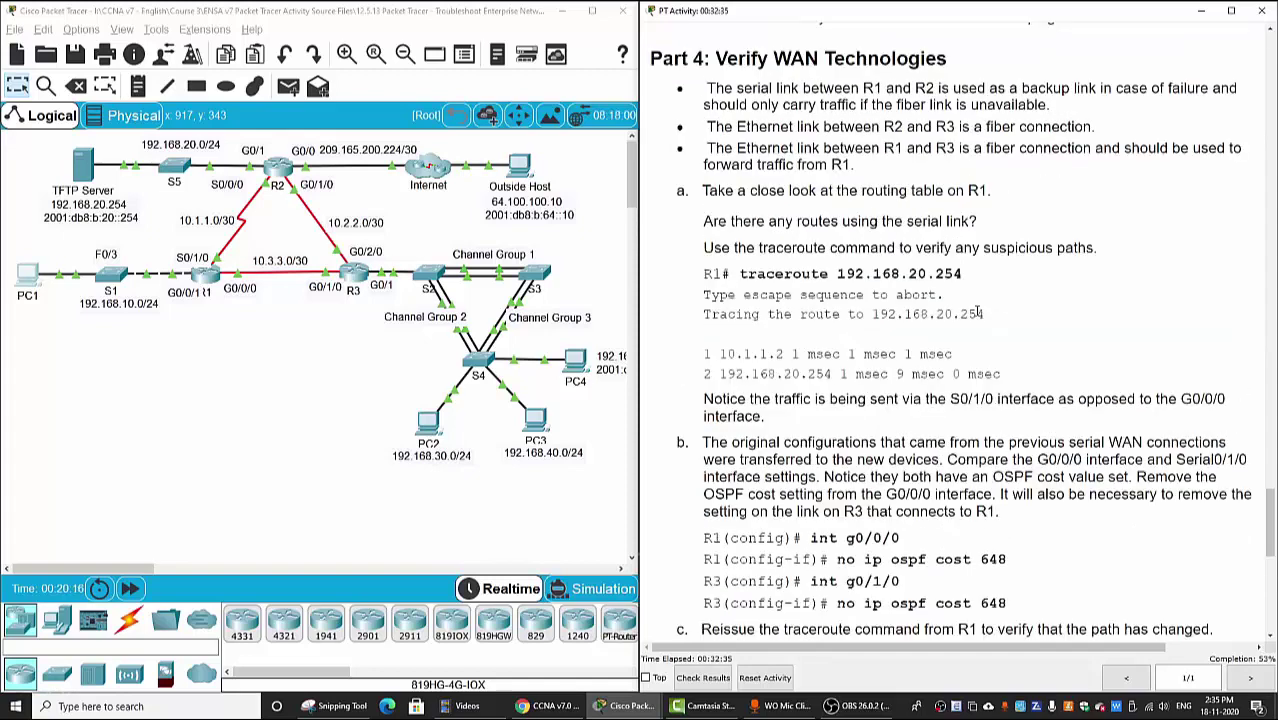
left_click_drag(748, 292, 934, 295)
left_click(925, 341)
left_click(203, 281)
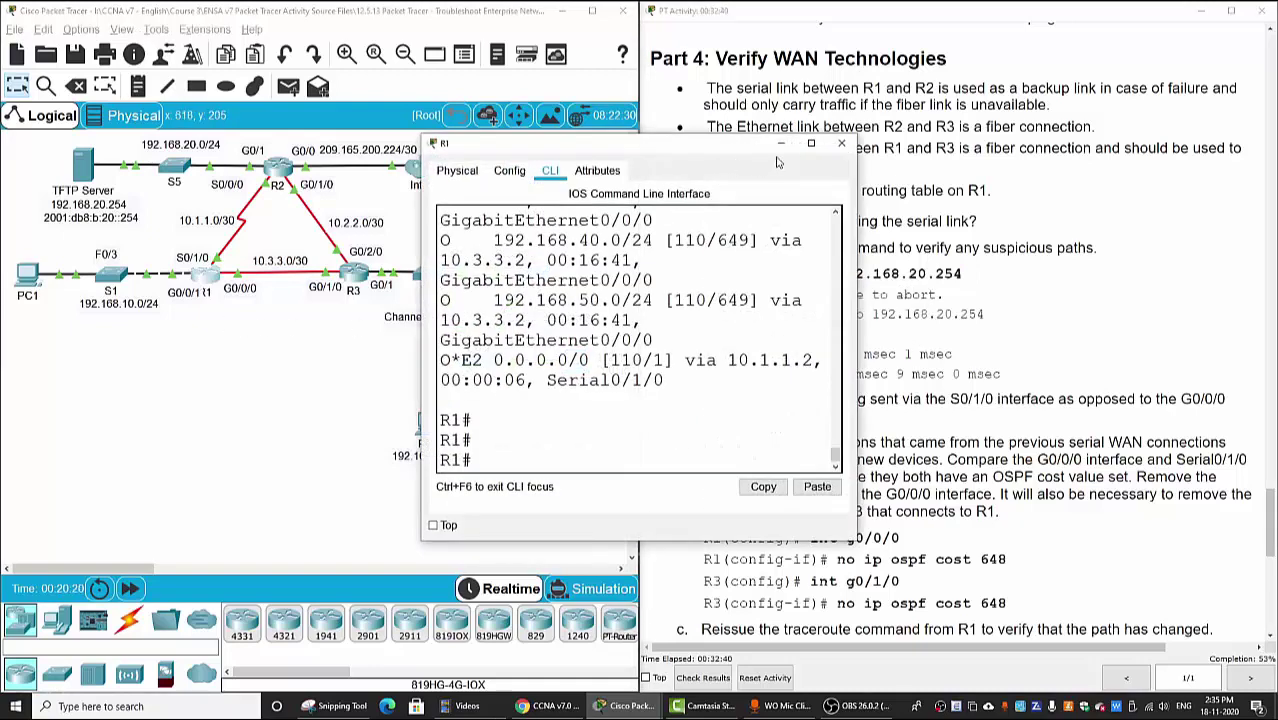
Step: In PC1's Command Prompt, edit the previous ping into a tracert to 64.100.100.10 and run it
left_click(27, 272)
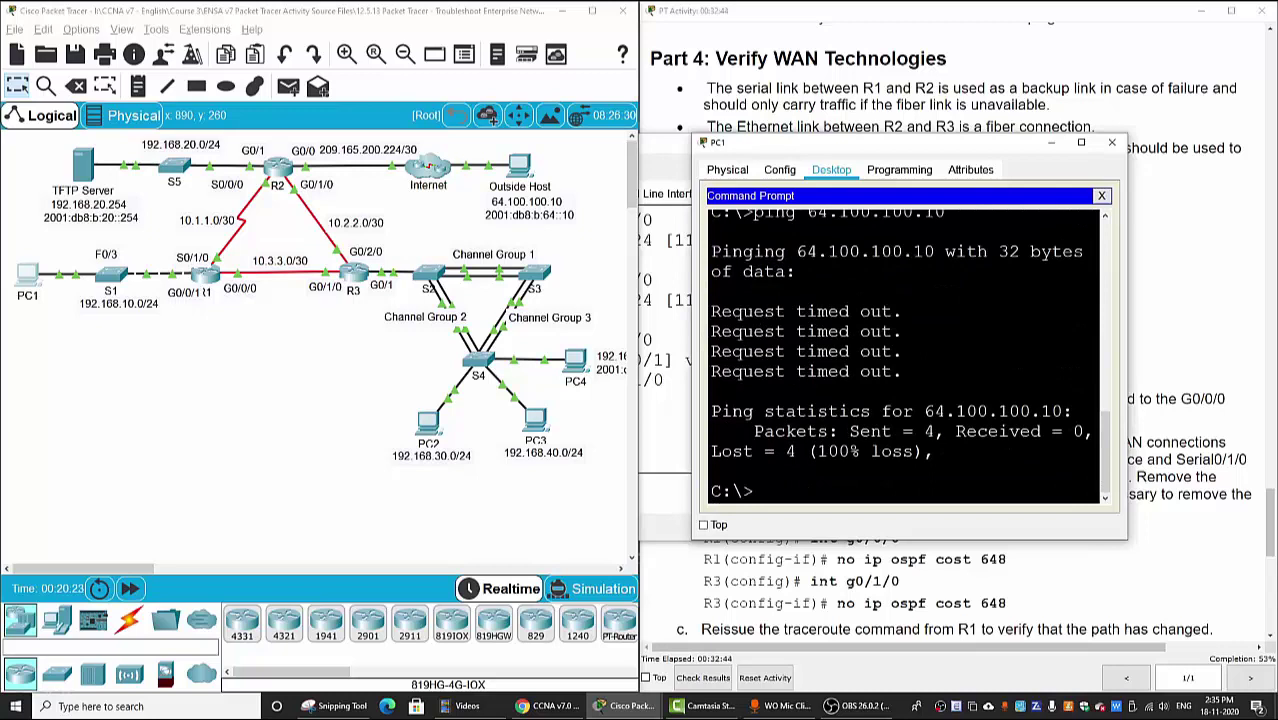
key("Up")
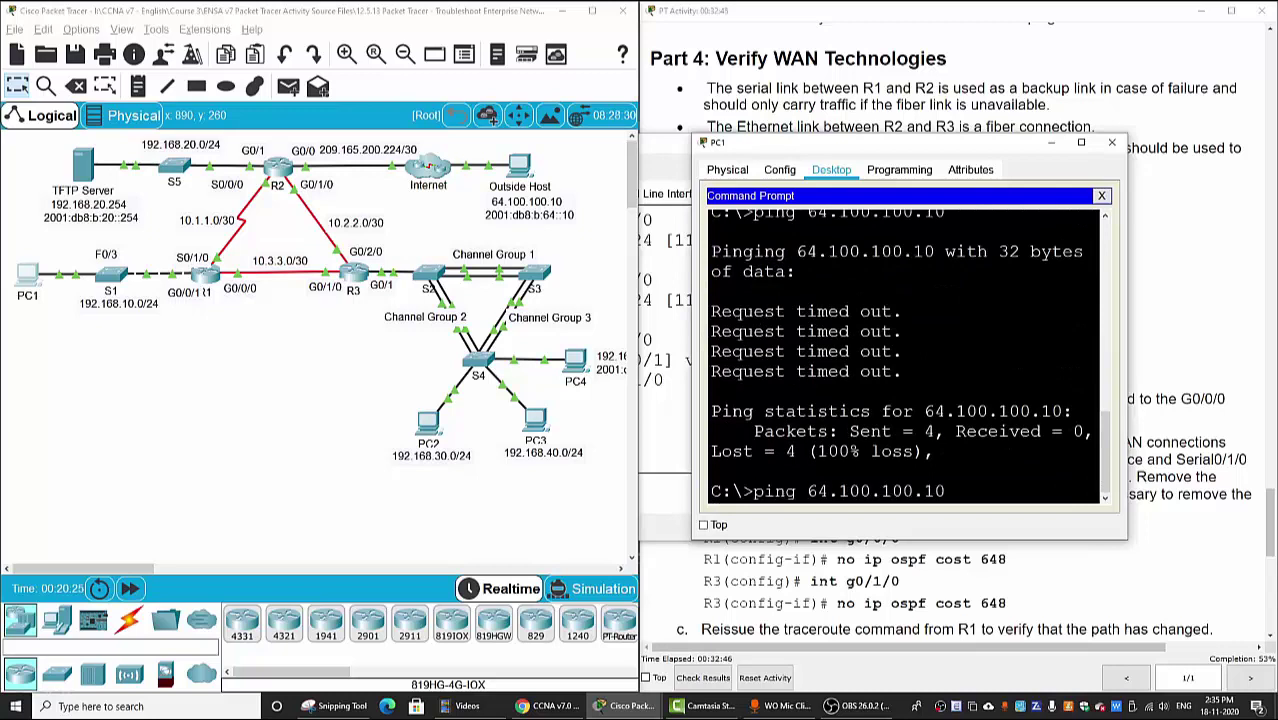
key("Left")
key("Left")
key("Left")
key("Left")
key("Left")
key("Left")
key("Left")
key("Left")
key("Left")
key("Left")
key("Left")
key("Left")
key("Left")
key("Left")
key("BackSpace")
key("BackSpace")
key("BackSpace")
key("BackSpace")
type("tracer")
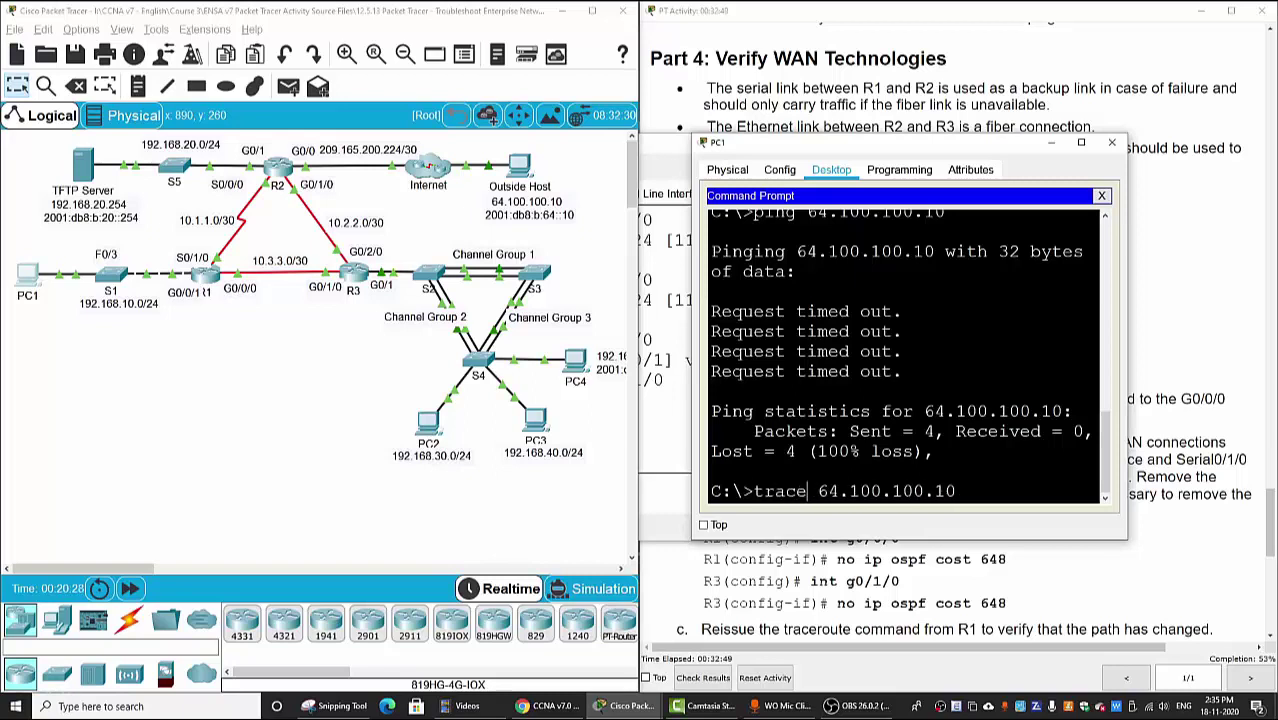
type("t")
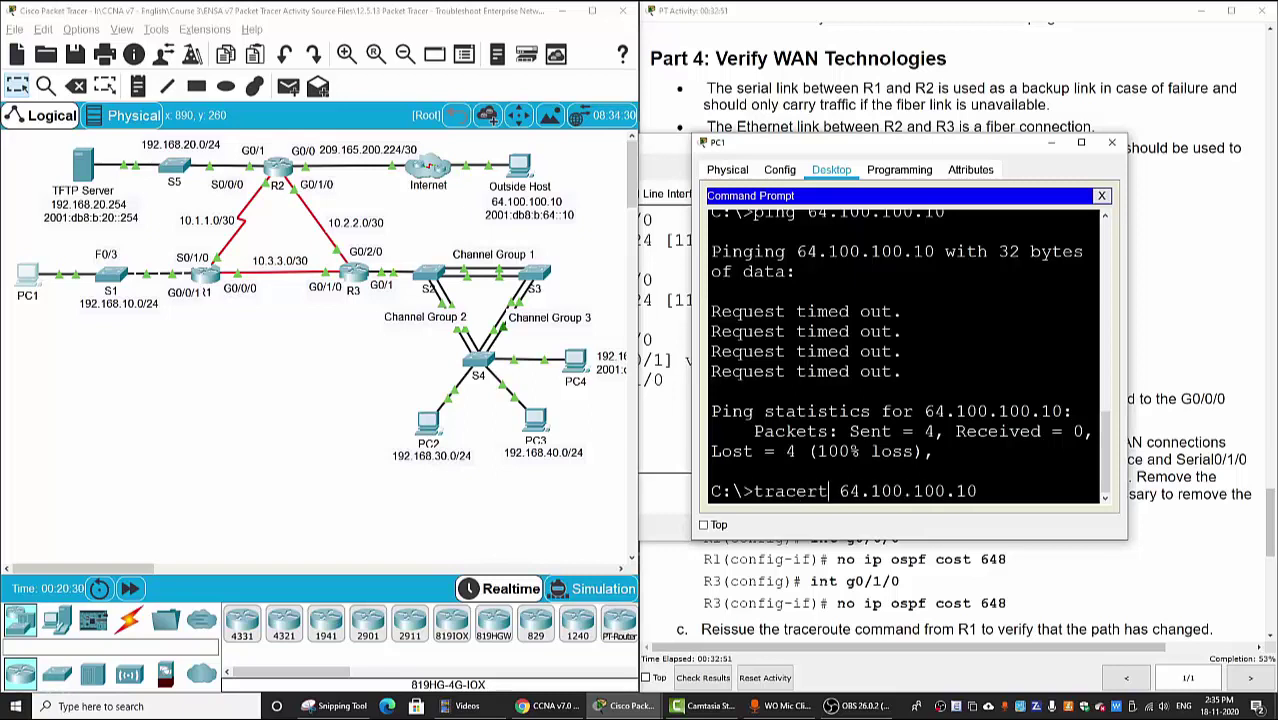
key("Return")
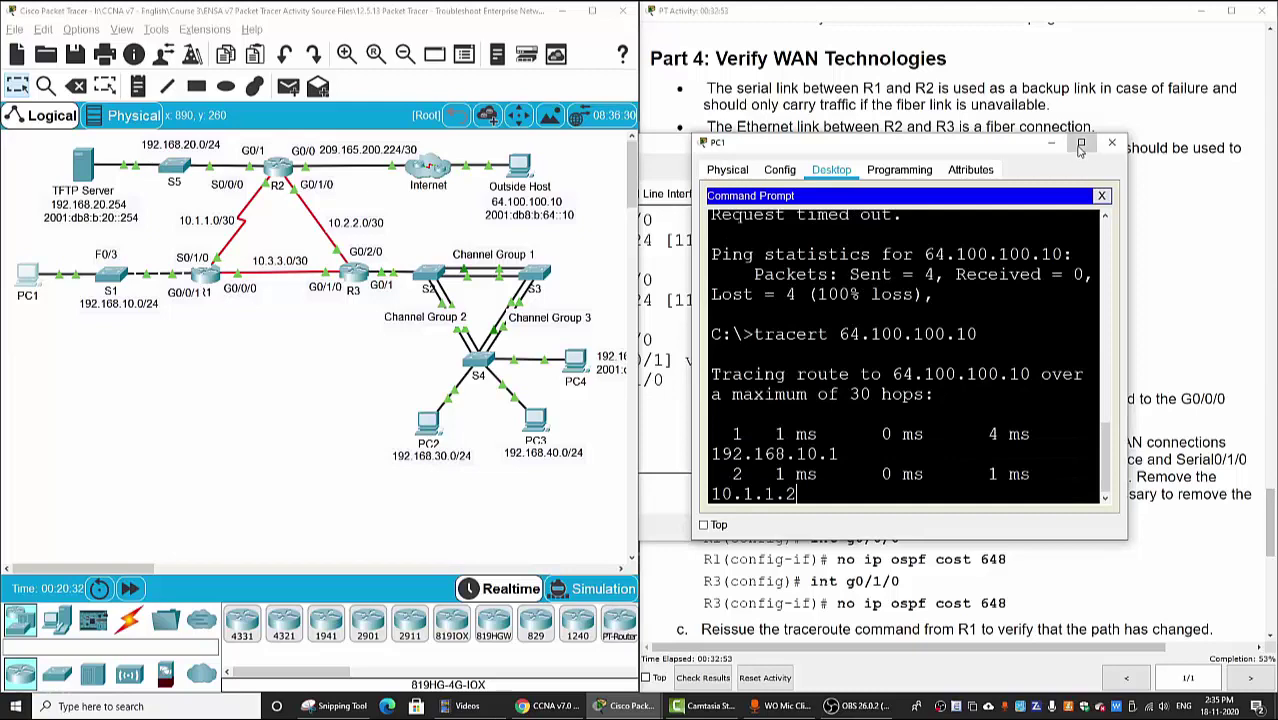
Step: Maximize PC1's window to check the hops, highlighting 10.1.1.2 in hop 2, then close it
left_click(1081, 143)
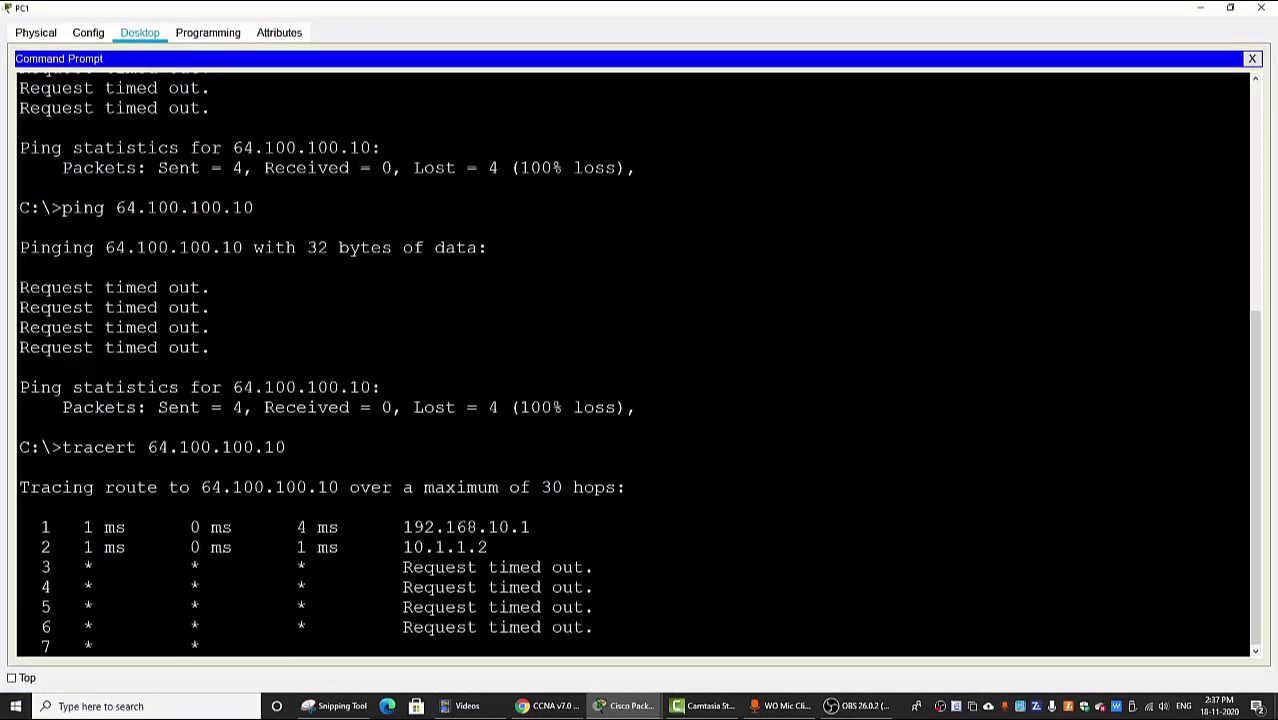
left_click_drag(402, 547, 488, 547)
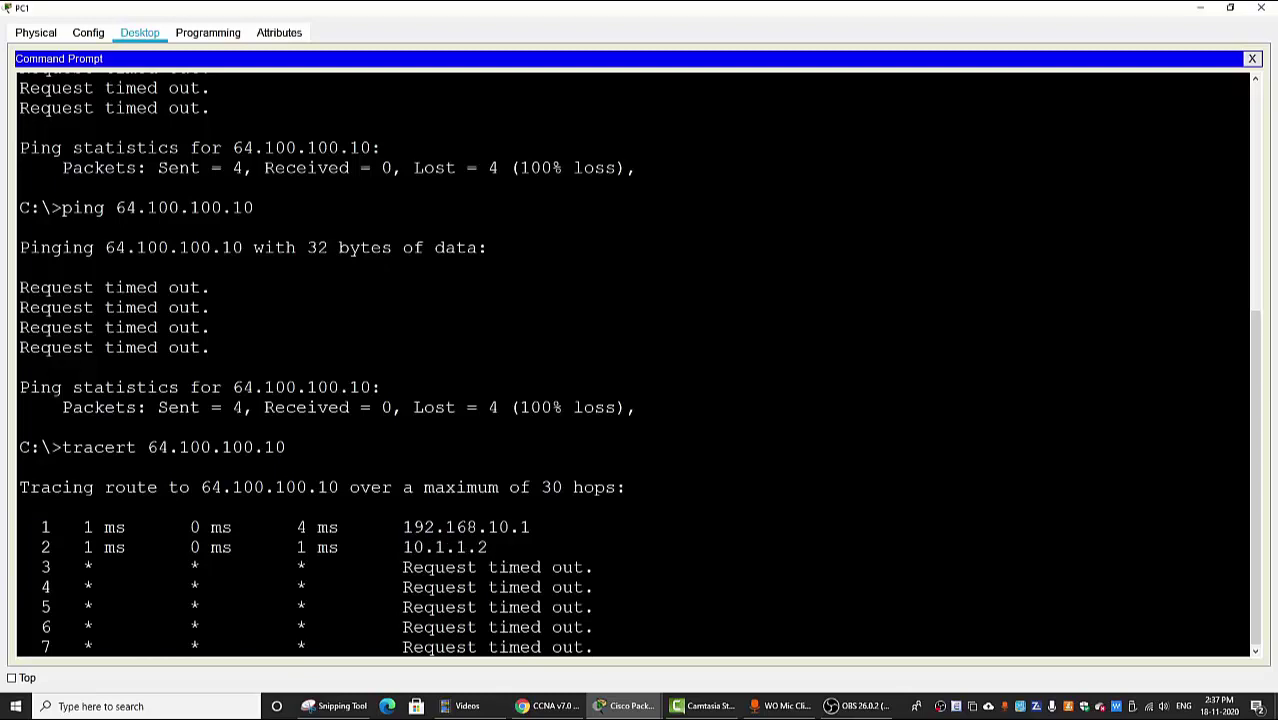
left_click_drag(402, 547, 488, 547)
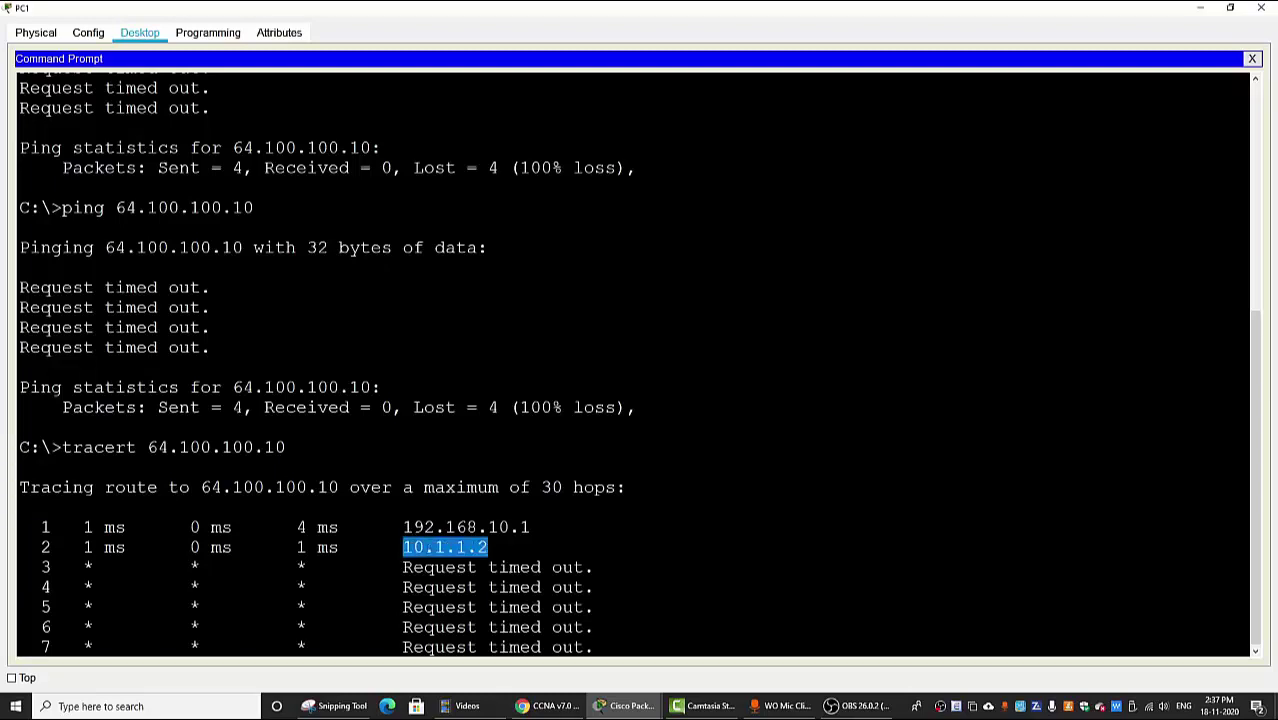
left_click(1200, 8)
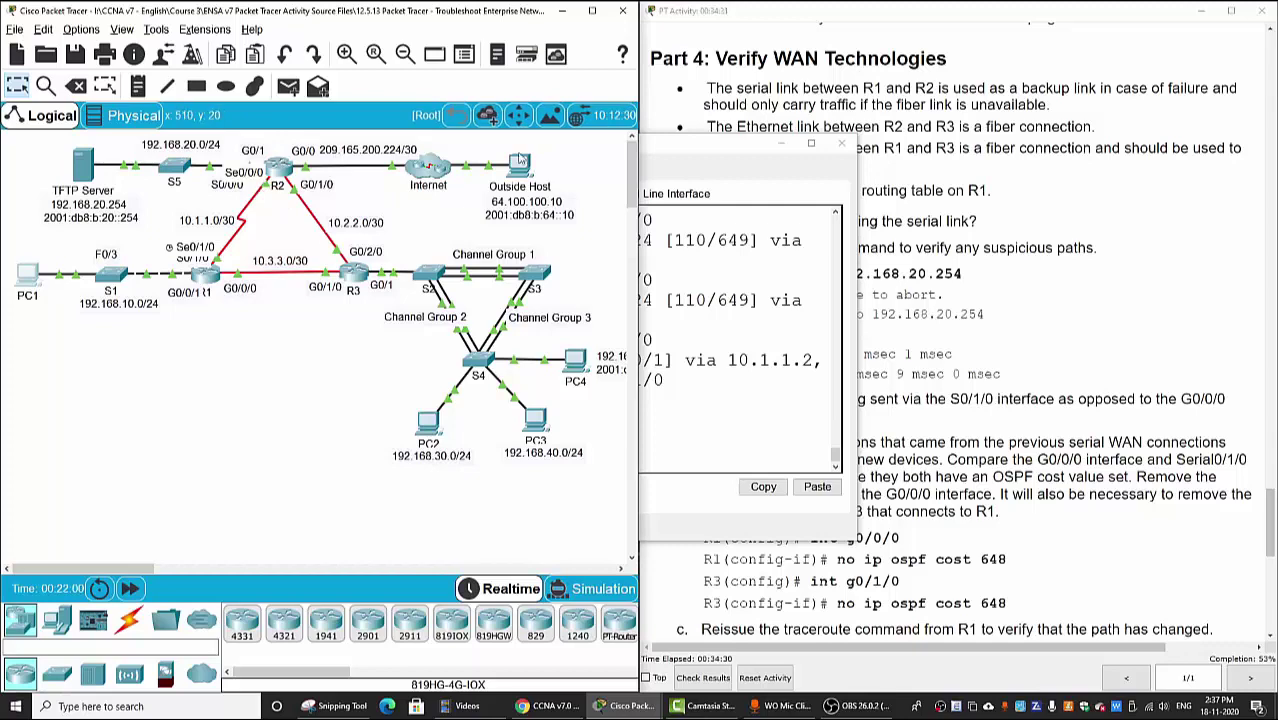
Step: Scroll the activity instructions down to NAT step g, the Serial 0/0/0 inside interface, and highlight it
left_click(1006, 328)
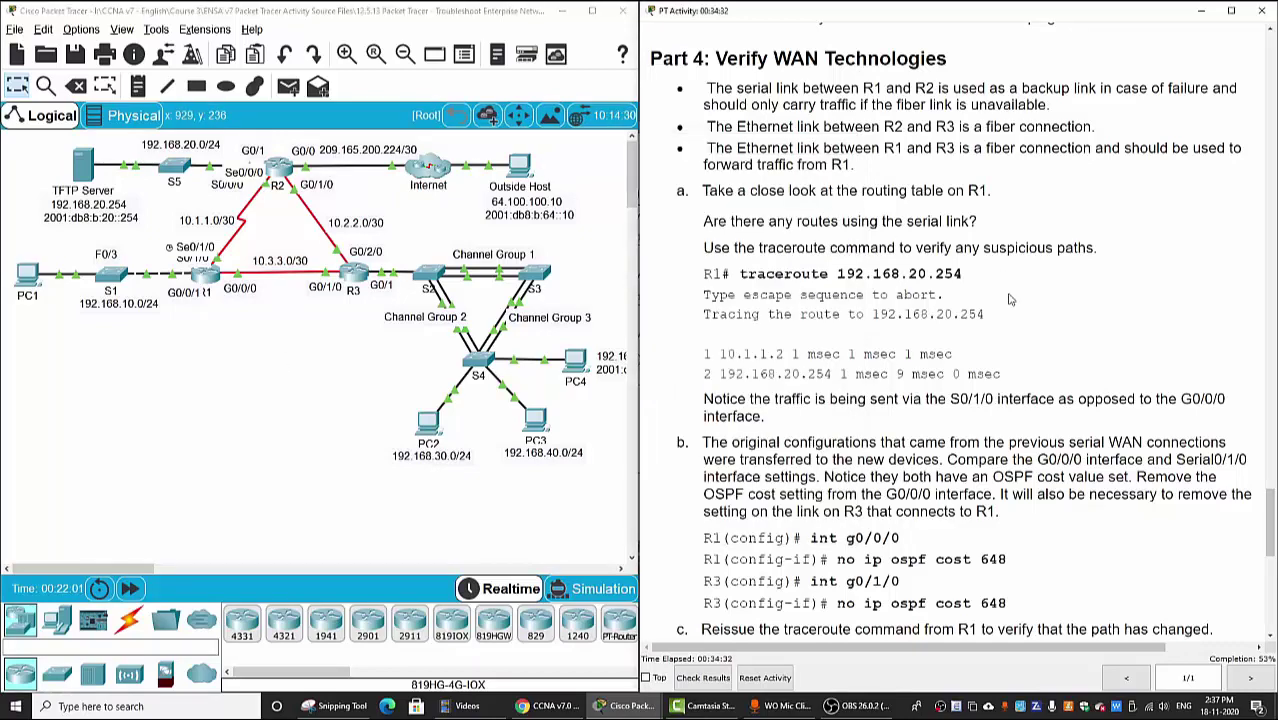
scroll(1003, 398, "down", 3)
scroll(1003, 398, "down", 1)
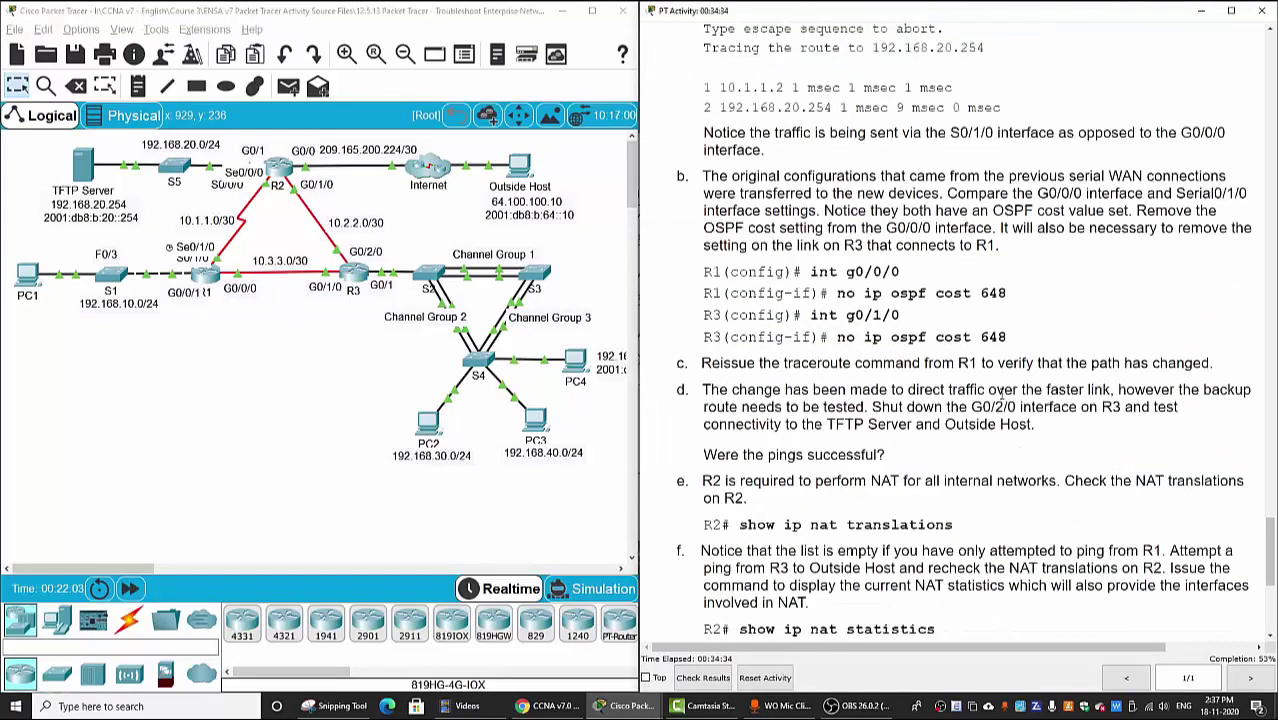
scroll(1003, 398, "down", 4)
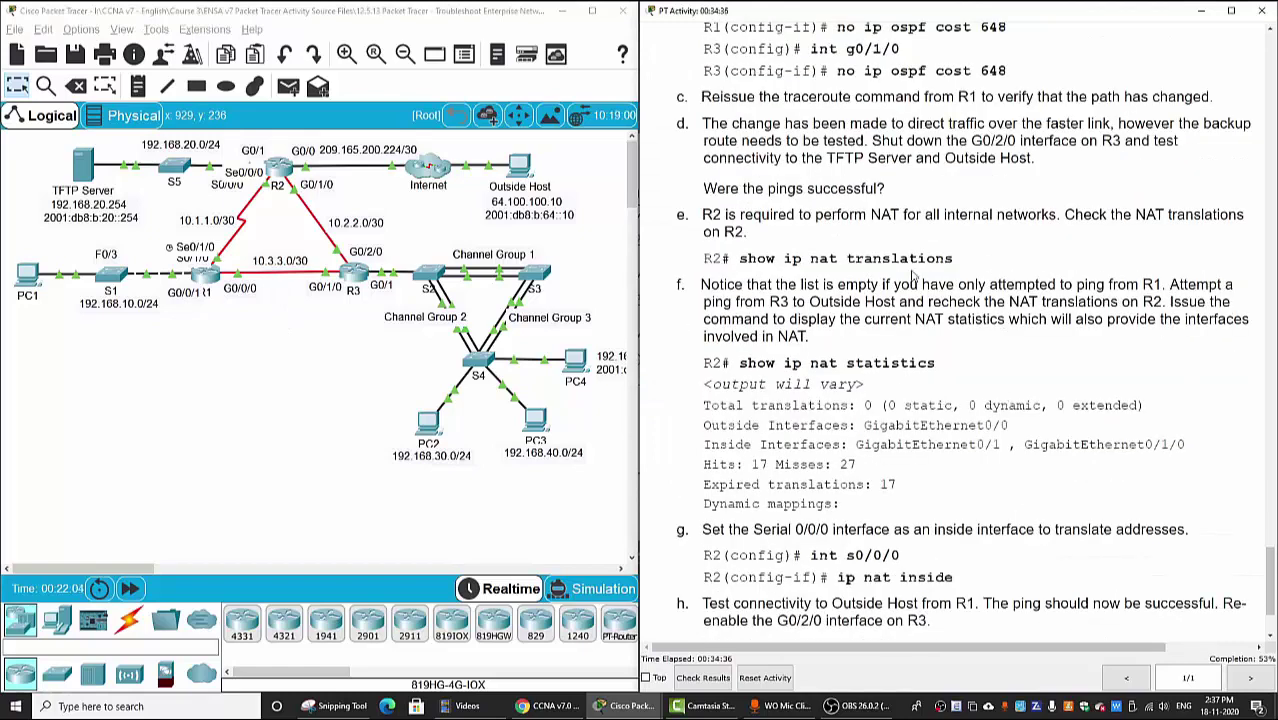
scroll(912, 270, "down", 2)
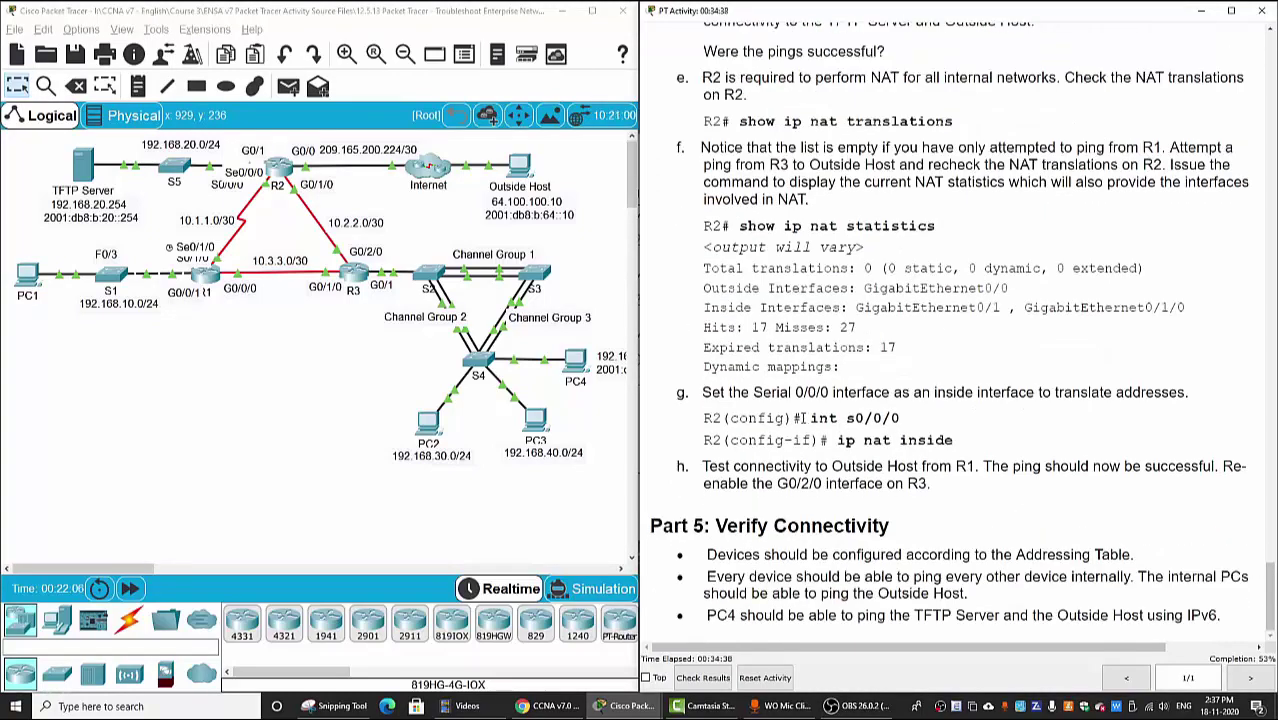
left_click_drag(704, 396, 958, 455)
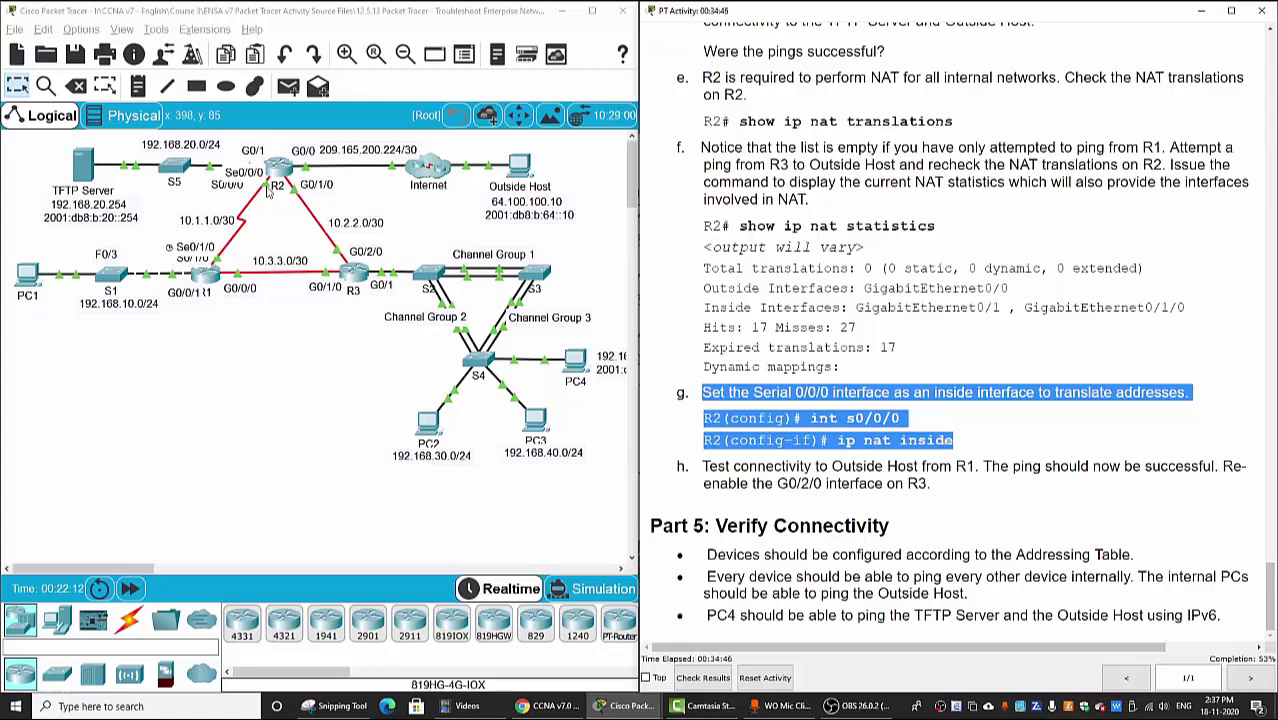
Step: Clear the step g highlight and scroll back up to review NAT steps b–e
left_click(983, 416)
scroll(875, 246, "up", 1)
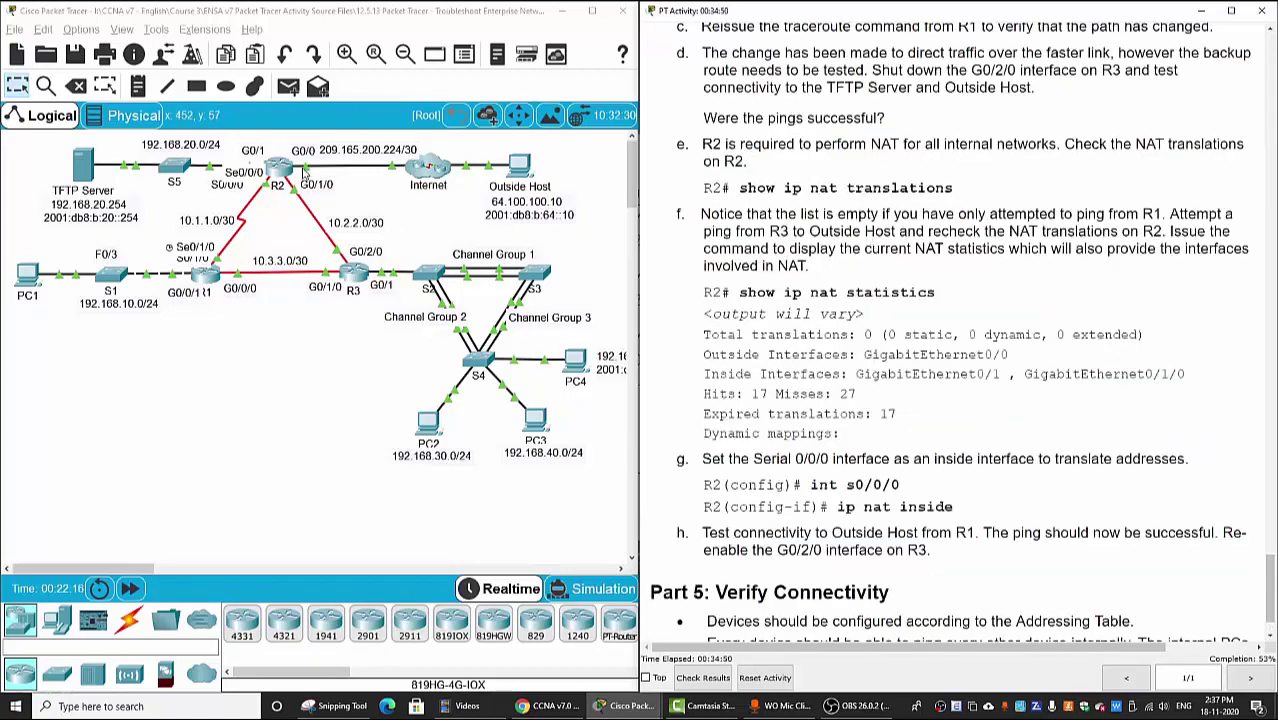
scroll(950, 468, "down", 1)
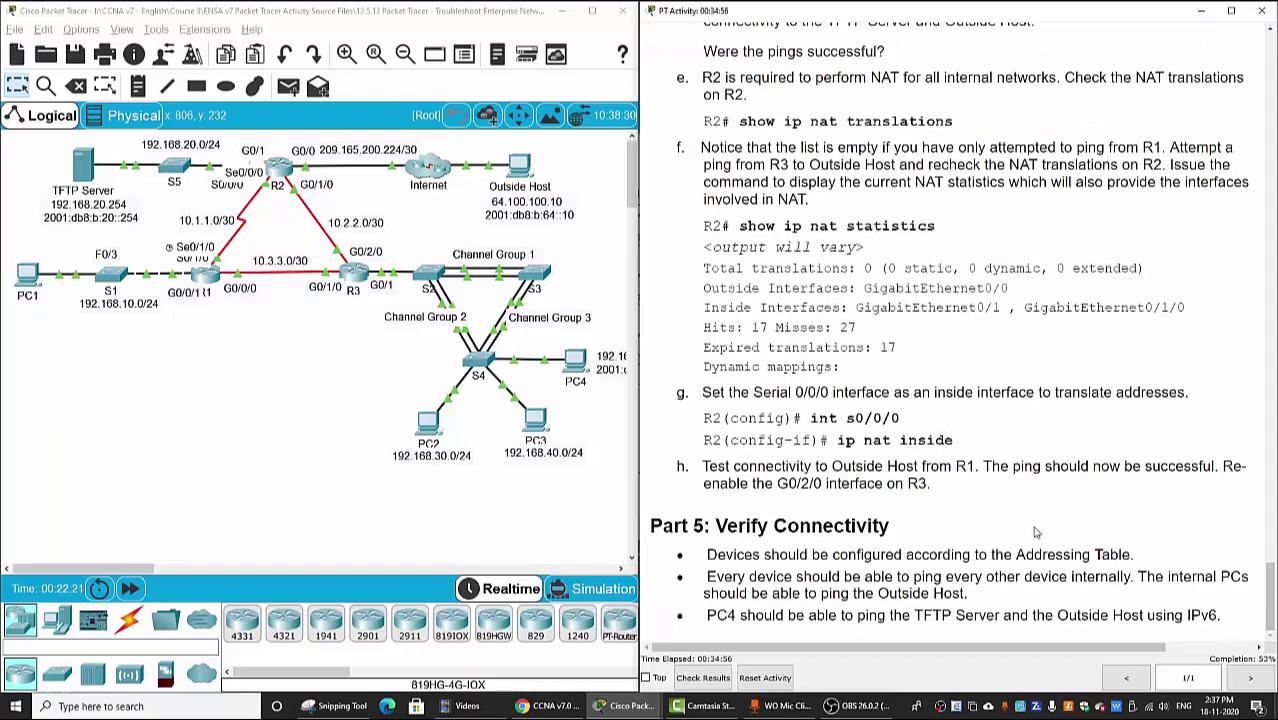
scroll(1036, 532, "up", 8)
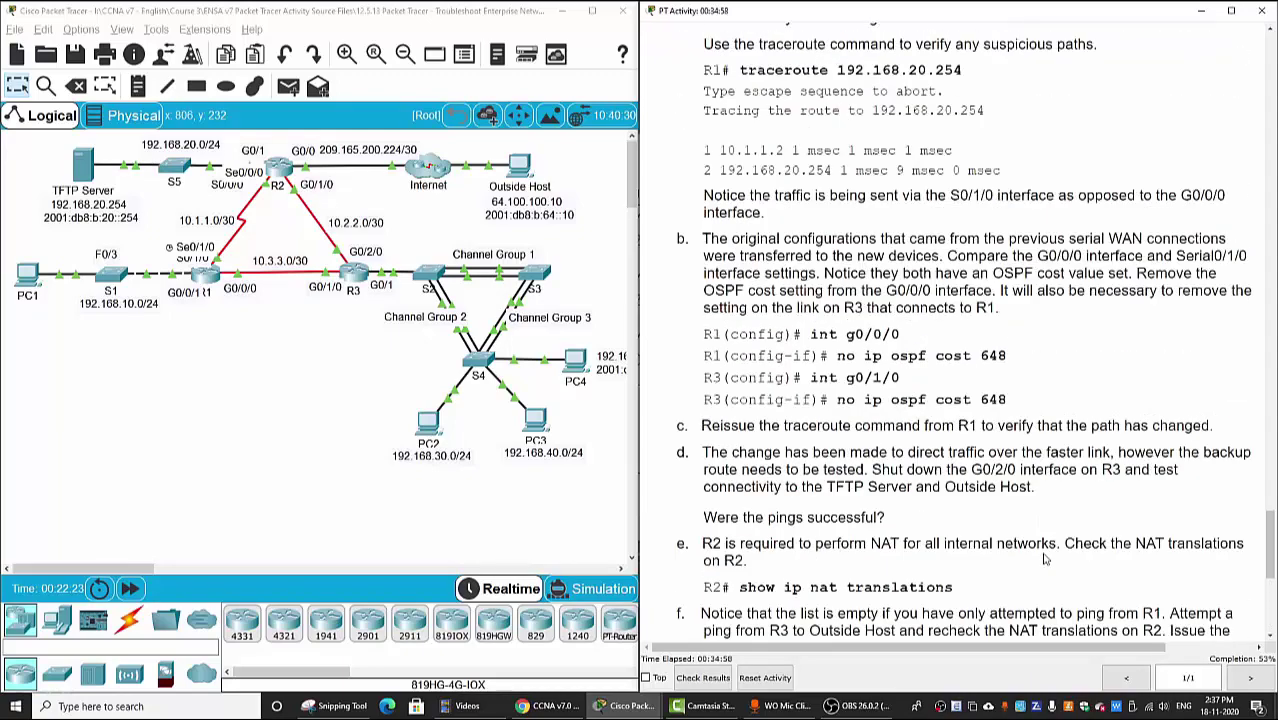